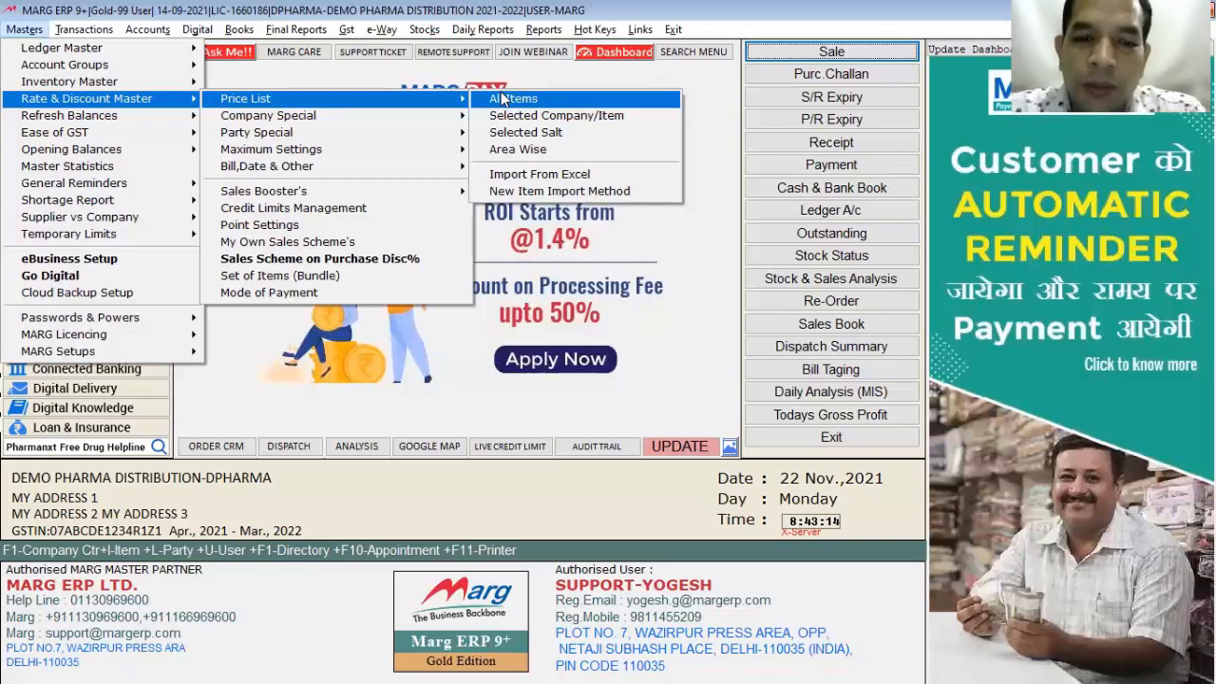
Step: Open the General Price List of all items, browse it, and bring up the five format options
left_click(549, 105)
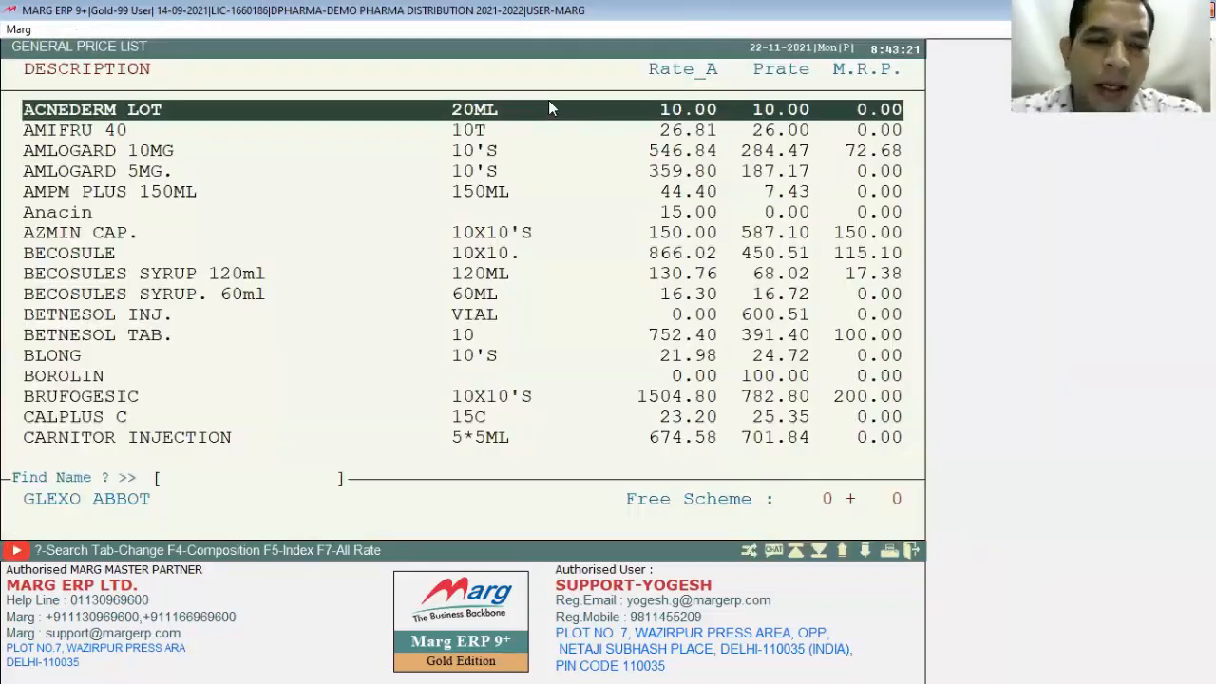
key("Down")
key("Down")
key("Down")
key("Down")
key("Down")
key("Down")
key("Down")
key("Down")
key("Down")
key("Down")
key("Up")
key("Home")
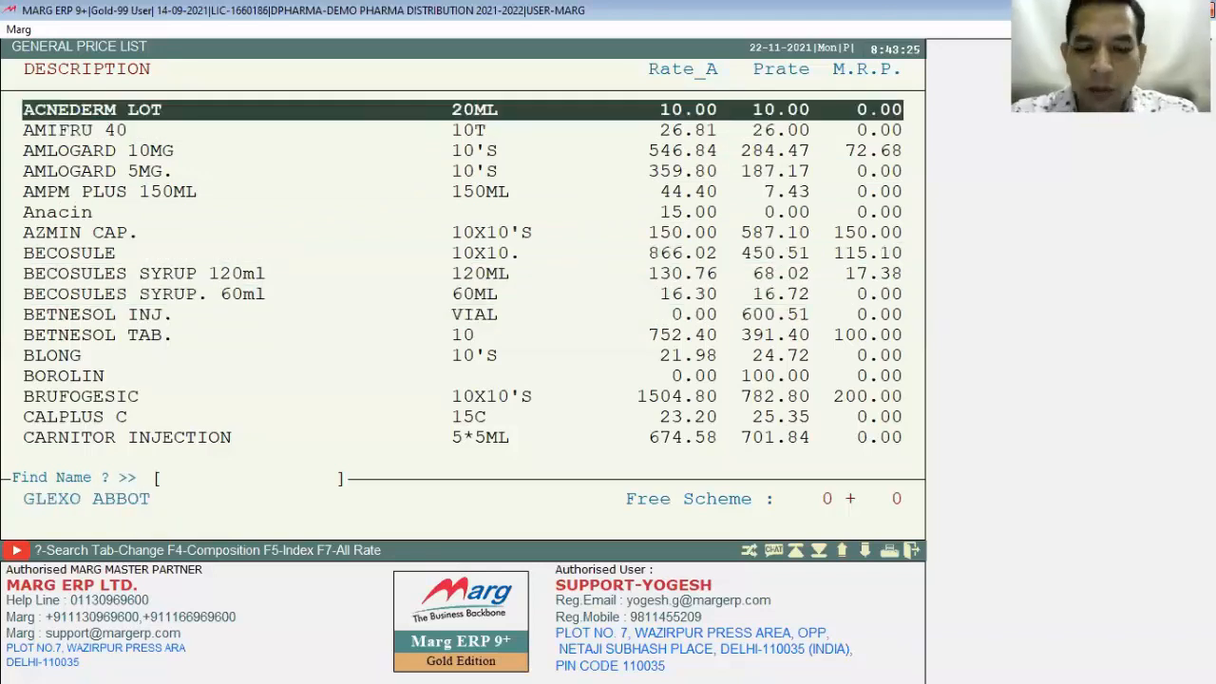
key("alt+p")
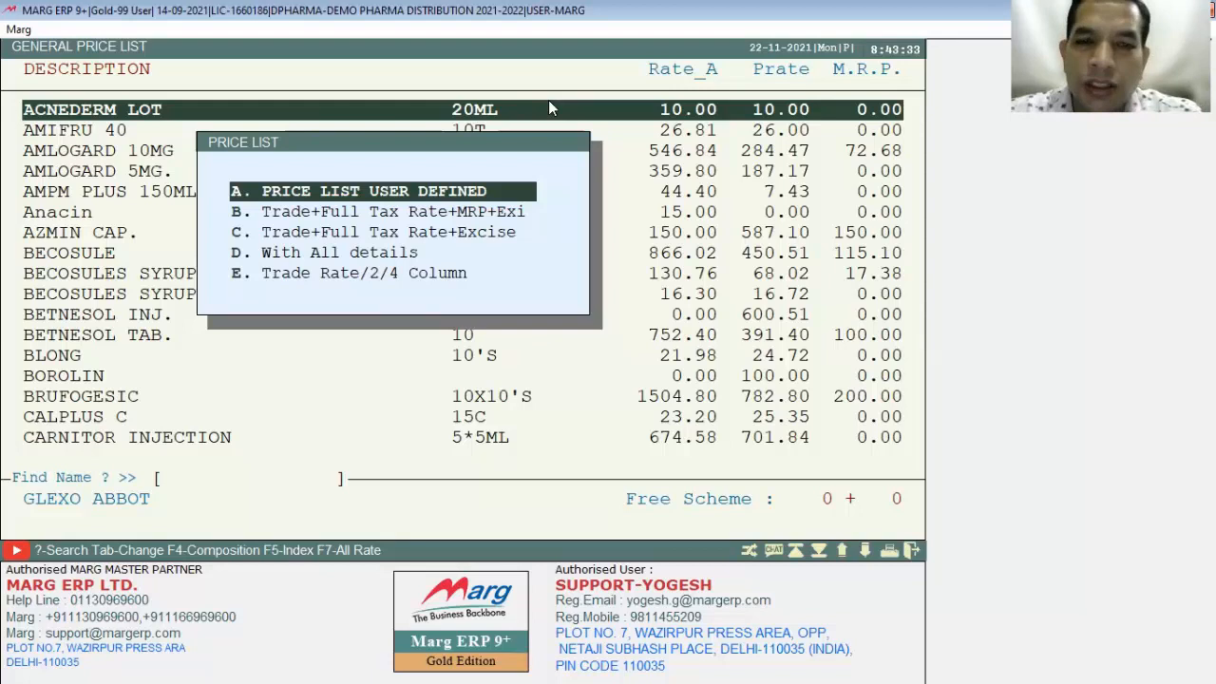
Step: Choose the user-defined price list with 1 print copy, indexed by Company+Name
key("Return")
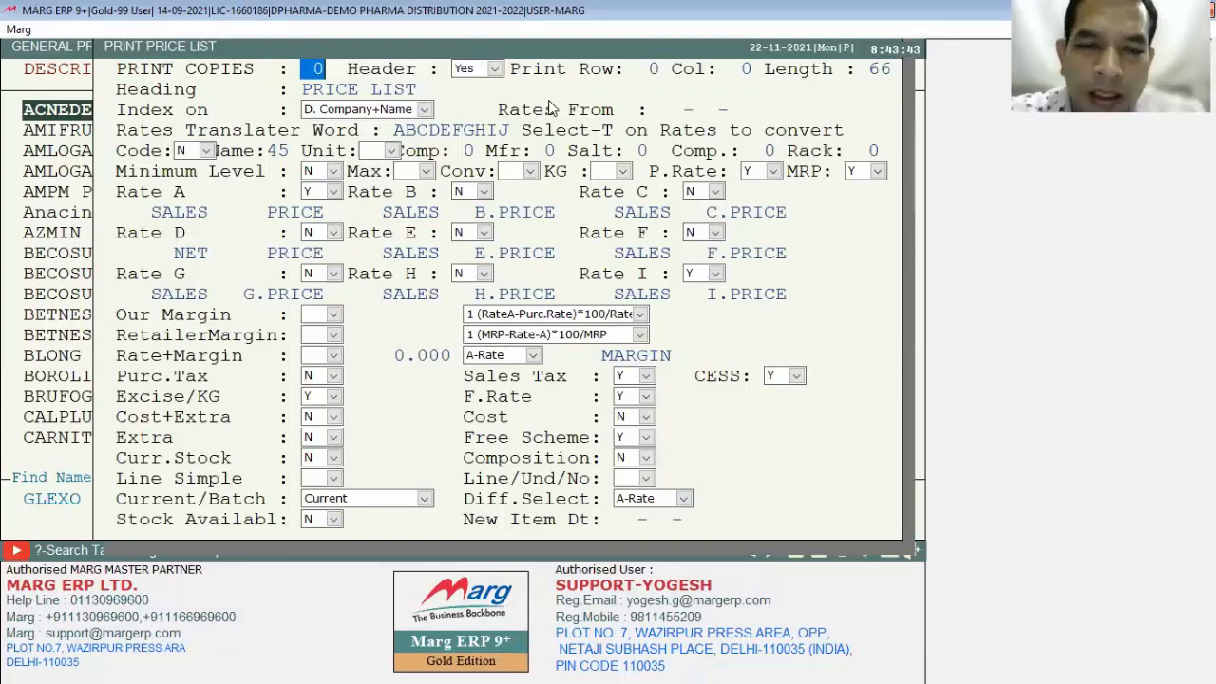
type("1")
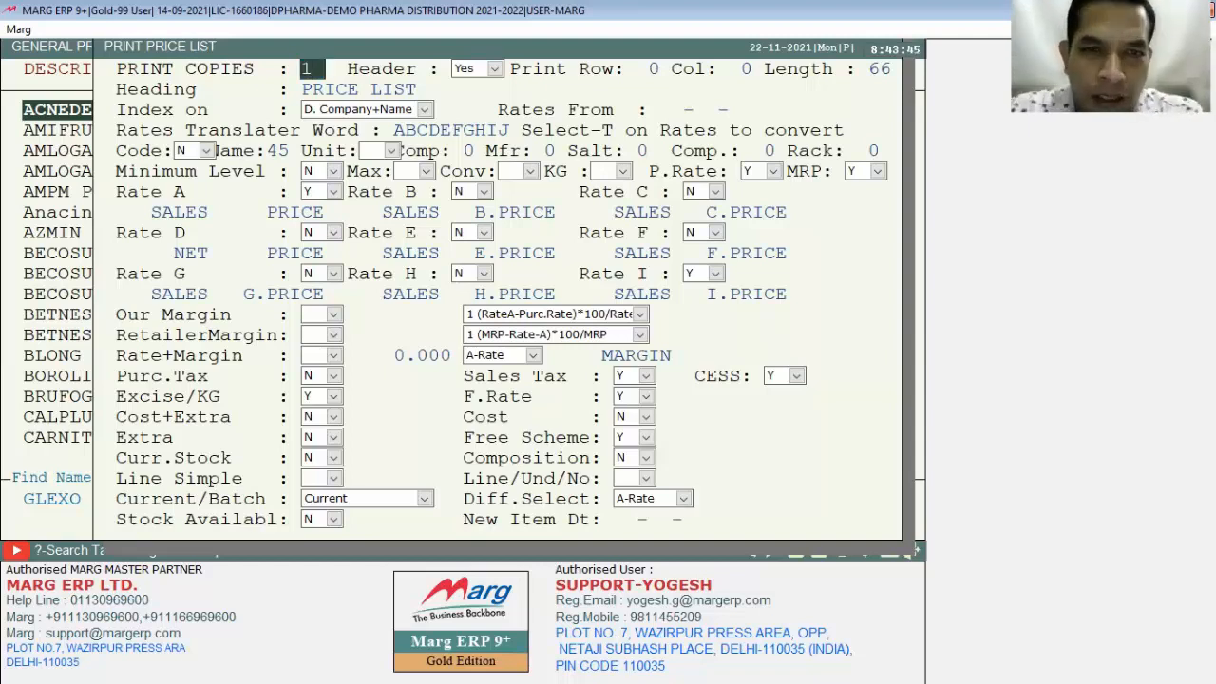
key("Return")
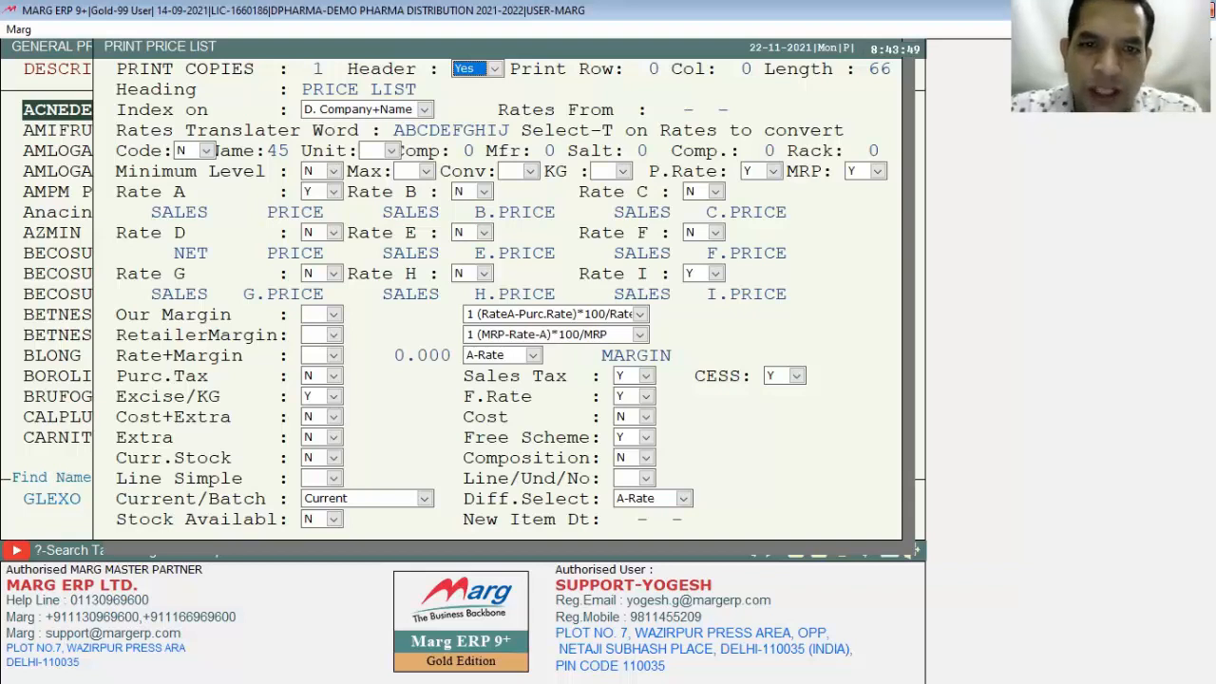
key("Return")
key("Return")
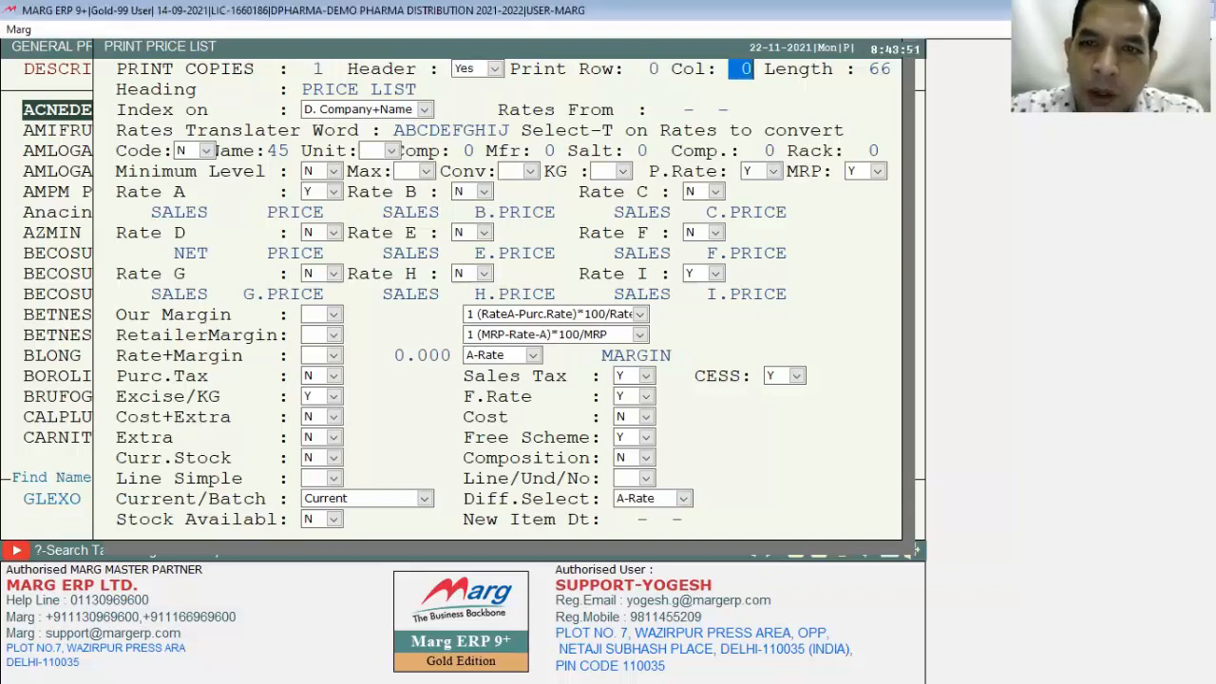
key("Return")
key("Return")
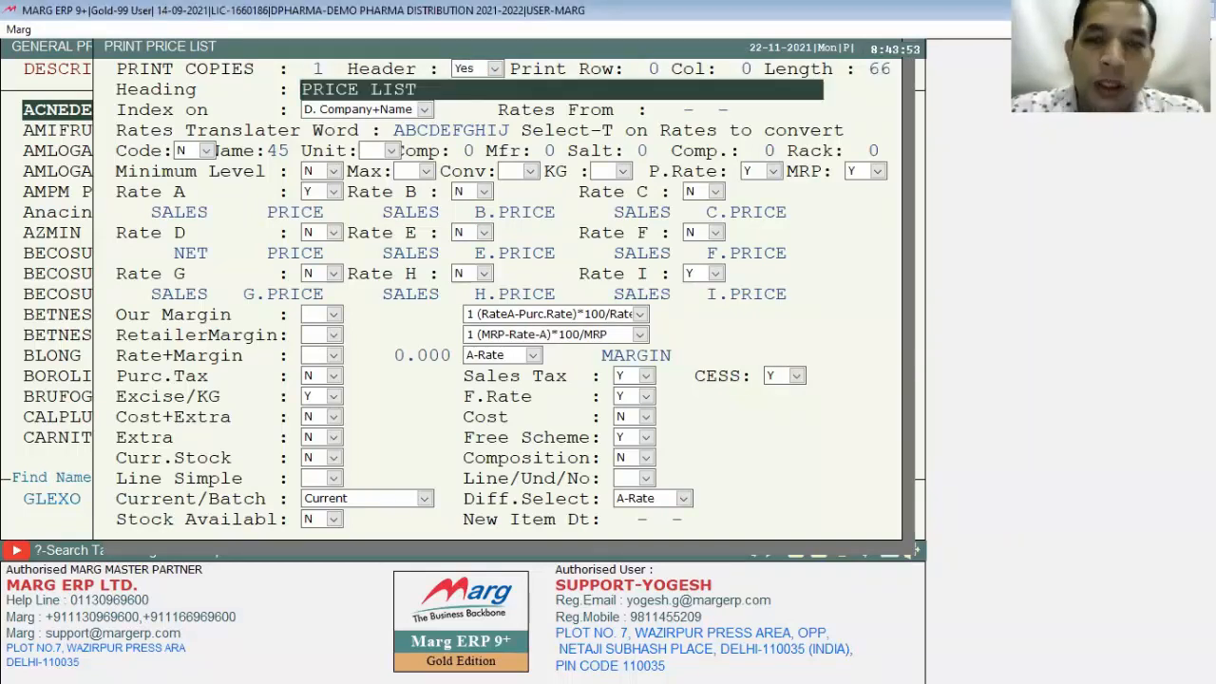
key("Return")
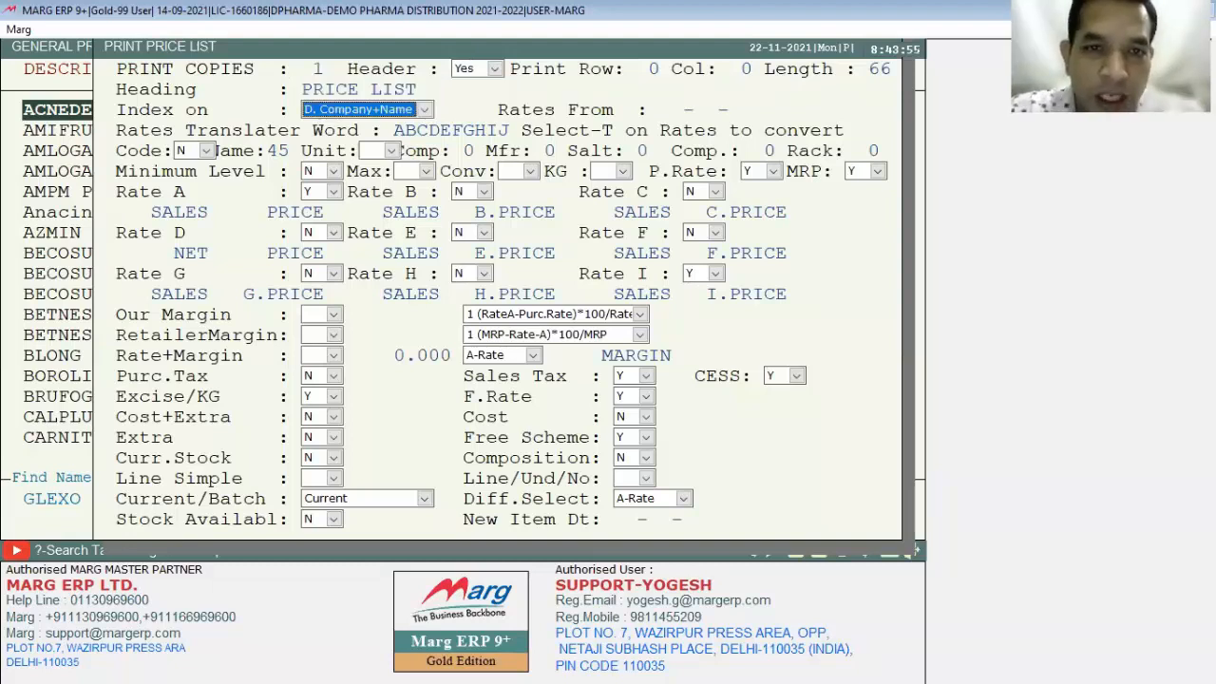
key("space")
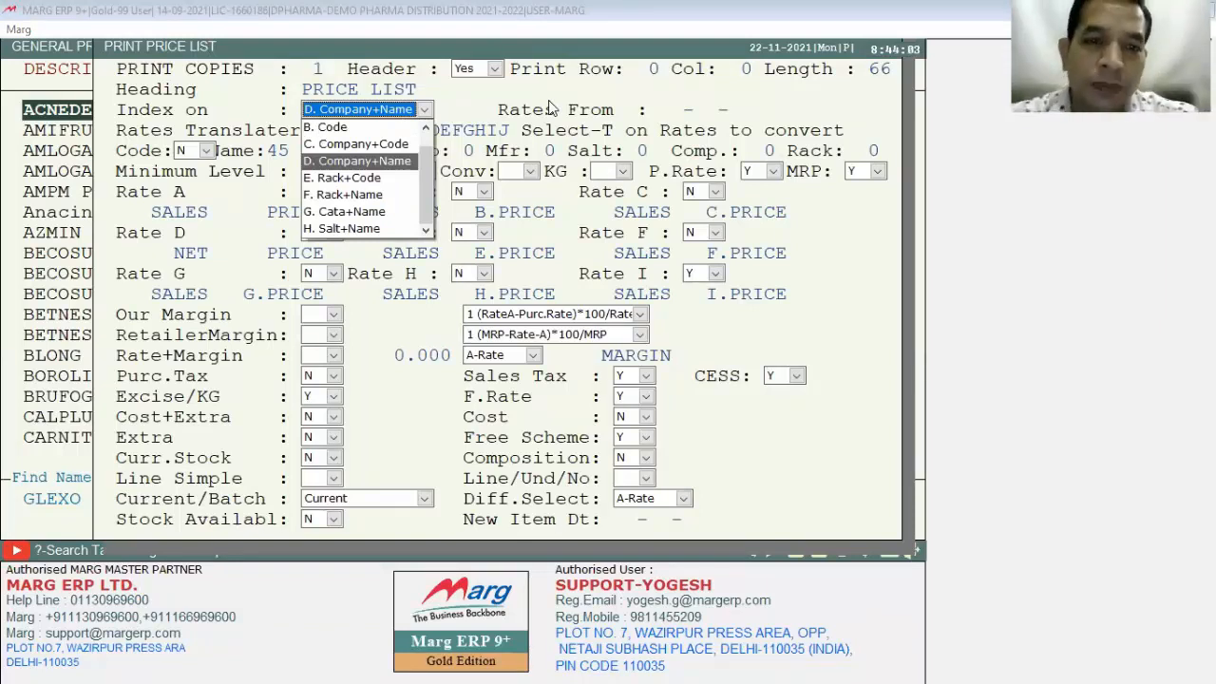
key("Return")
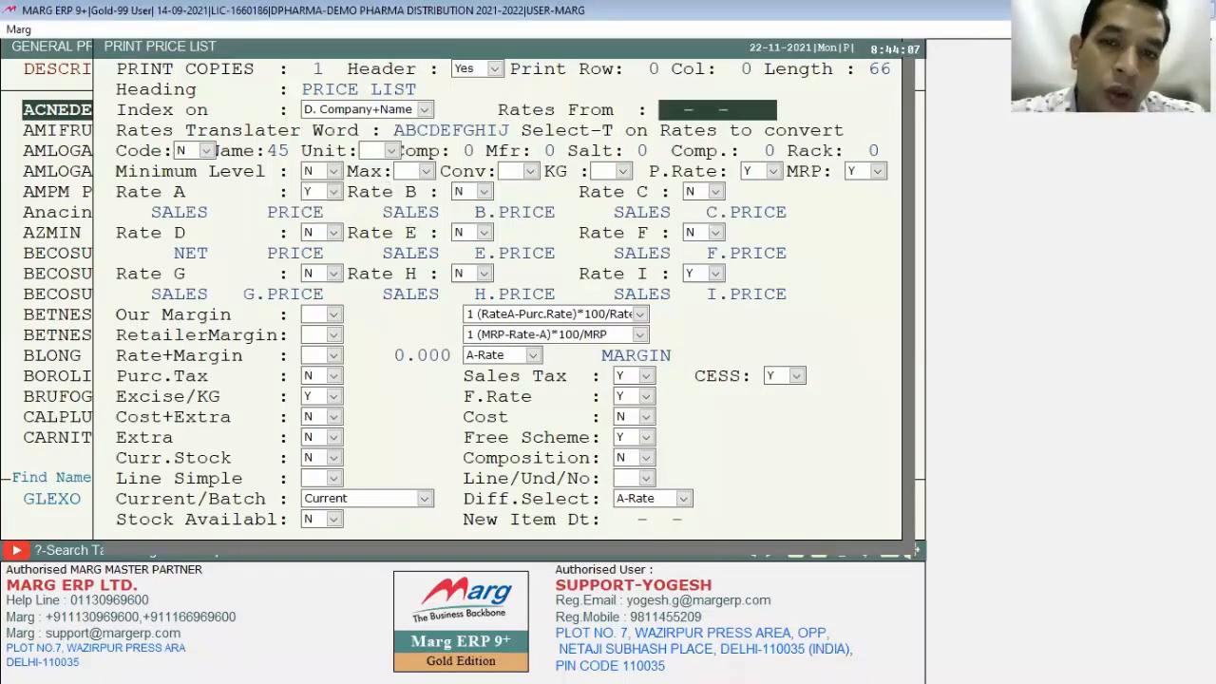
Step: Keep the remaining rate and column settings and generate the price list for on-screen viewing
key("Return")
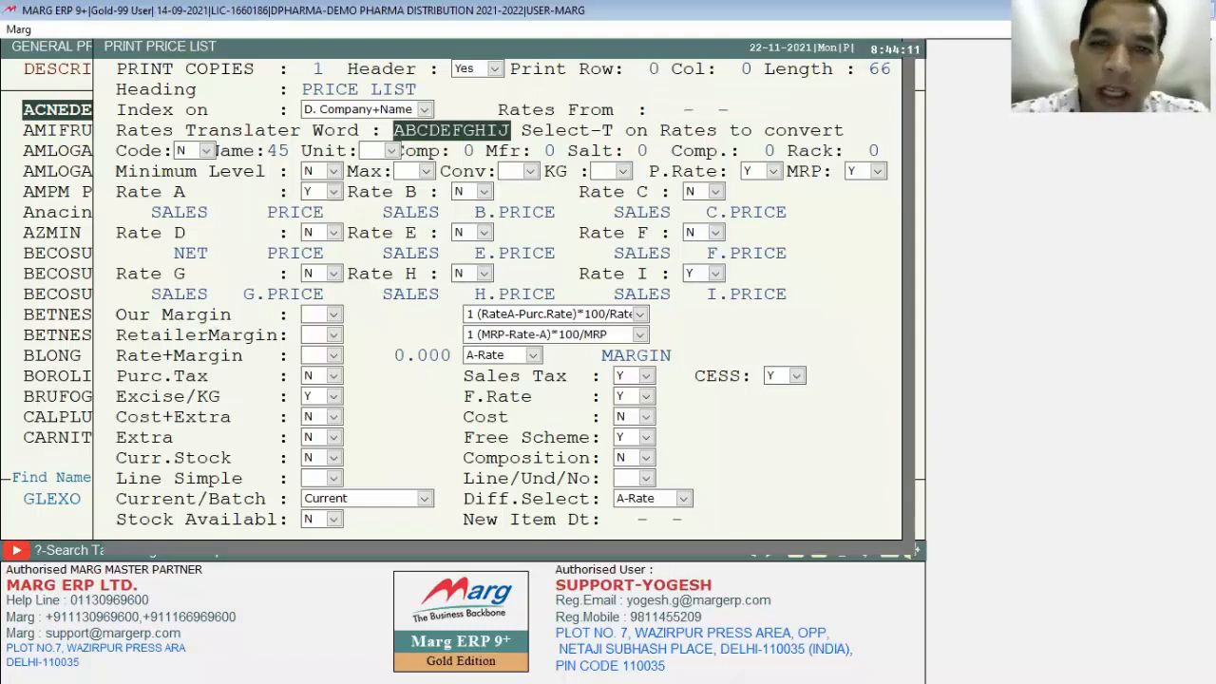
key("Return")
key("Return")
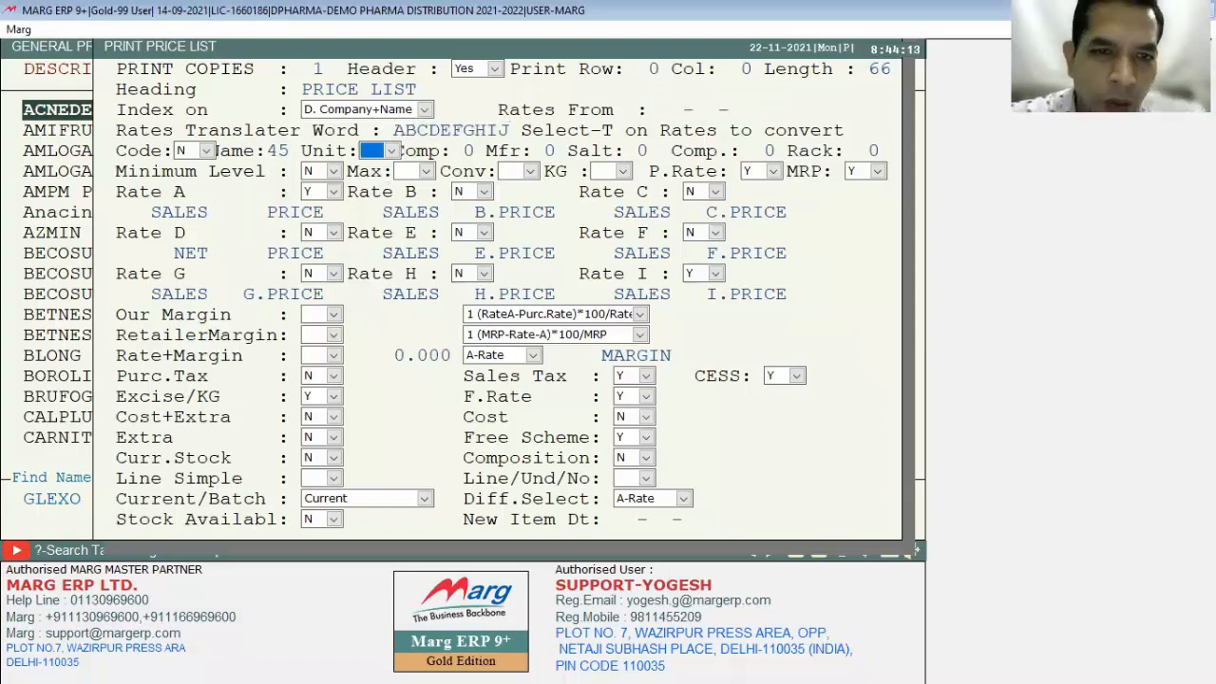
key("Return")
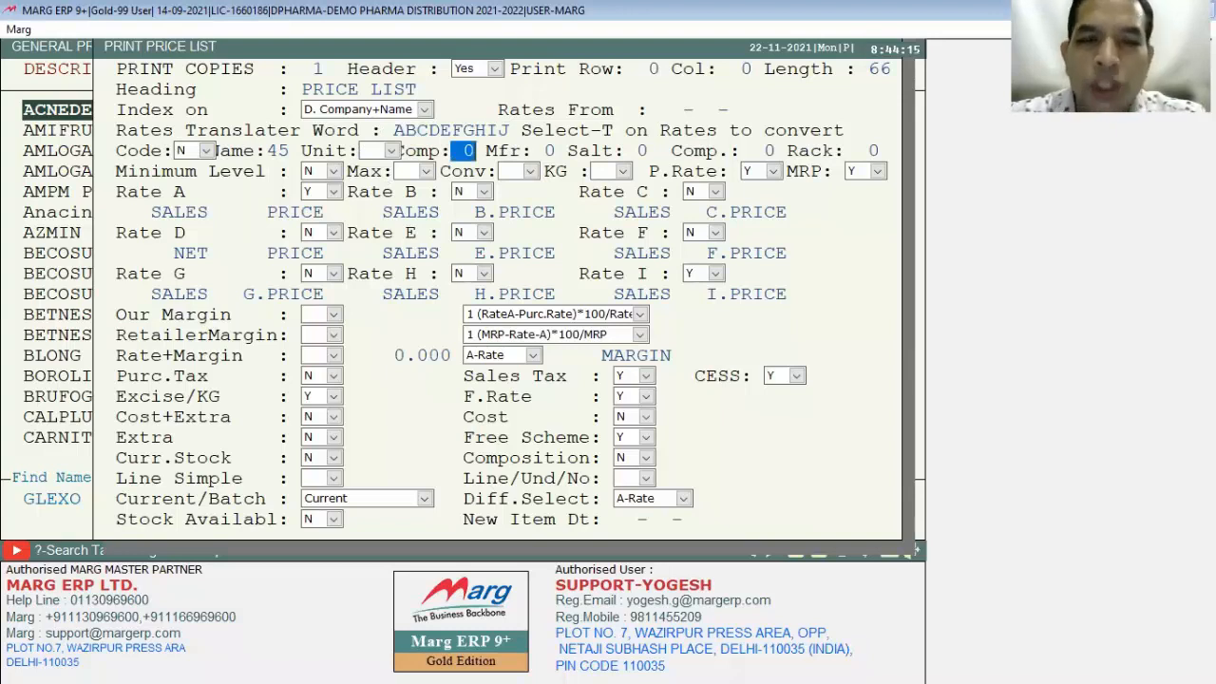
key("Return")
key("Return")
key("Return")
key("Return")
key("Return")
key("Return")
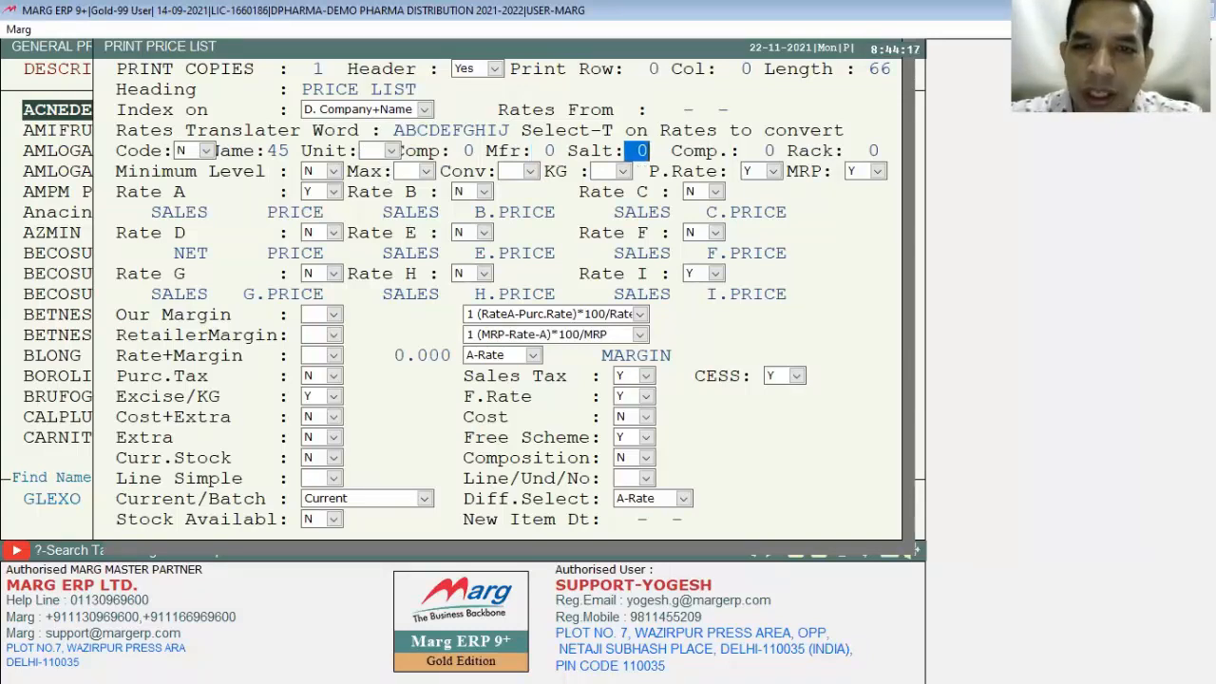
key("Return")
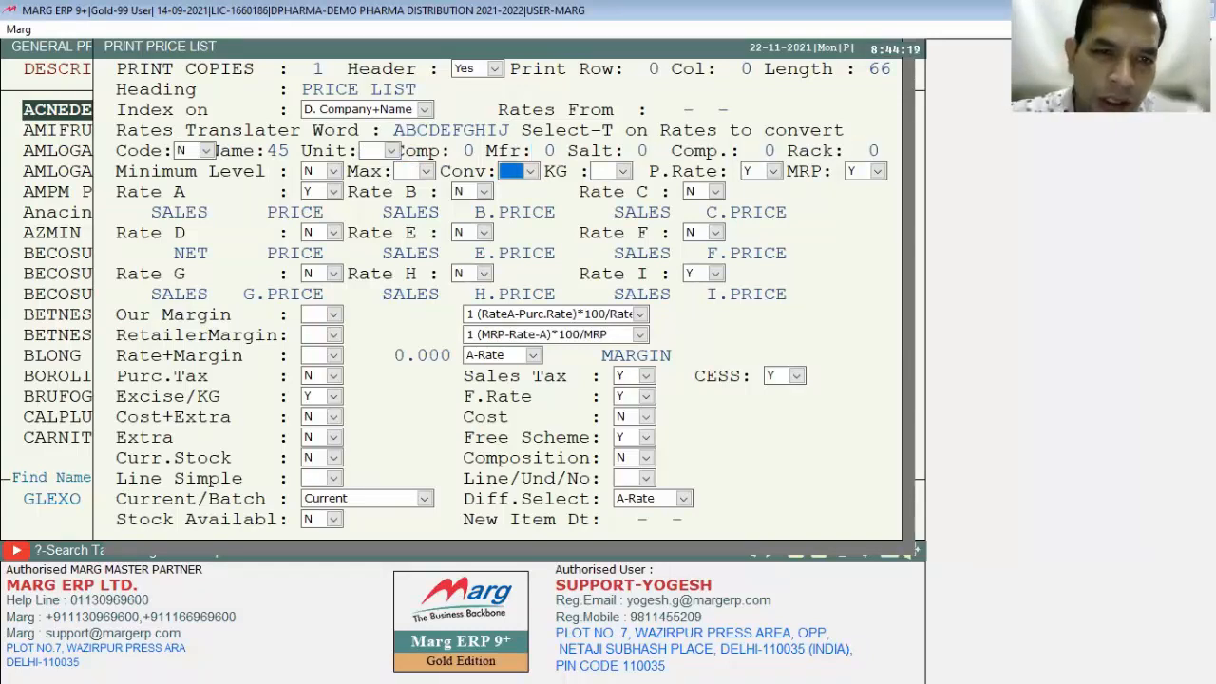
key("Return")
key("Return")
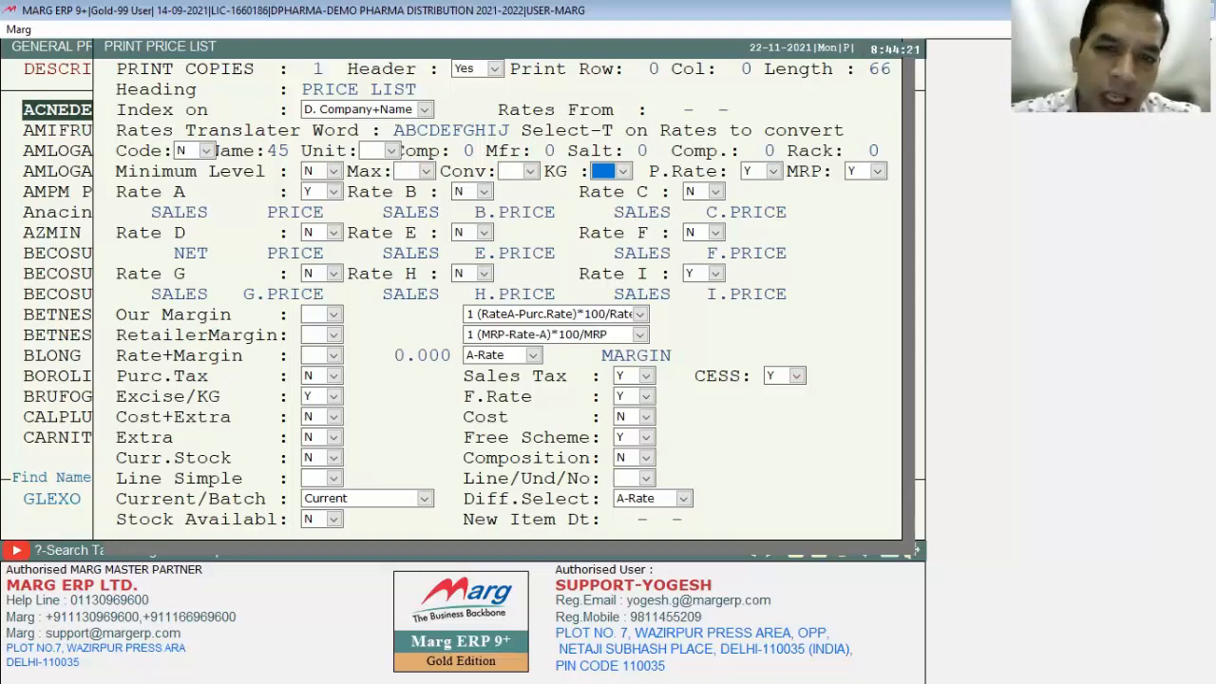
key("Return")
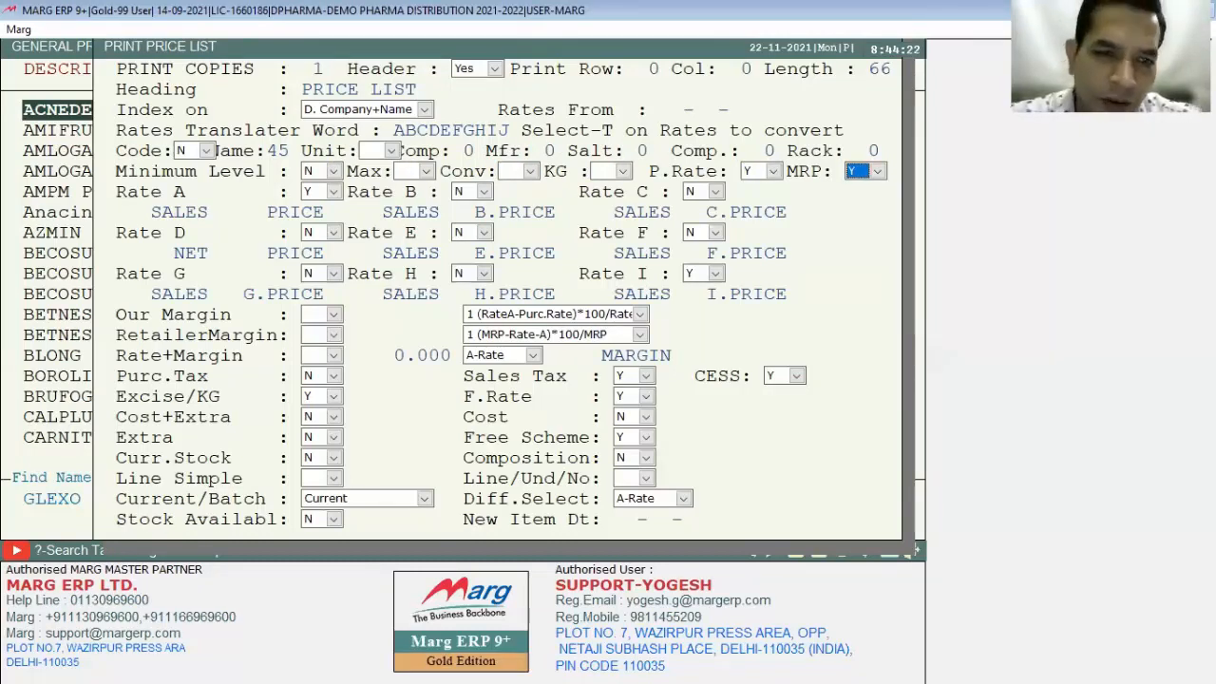
key("Return")
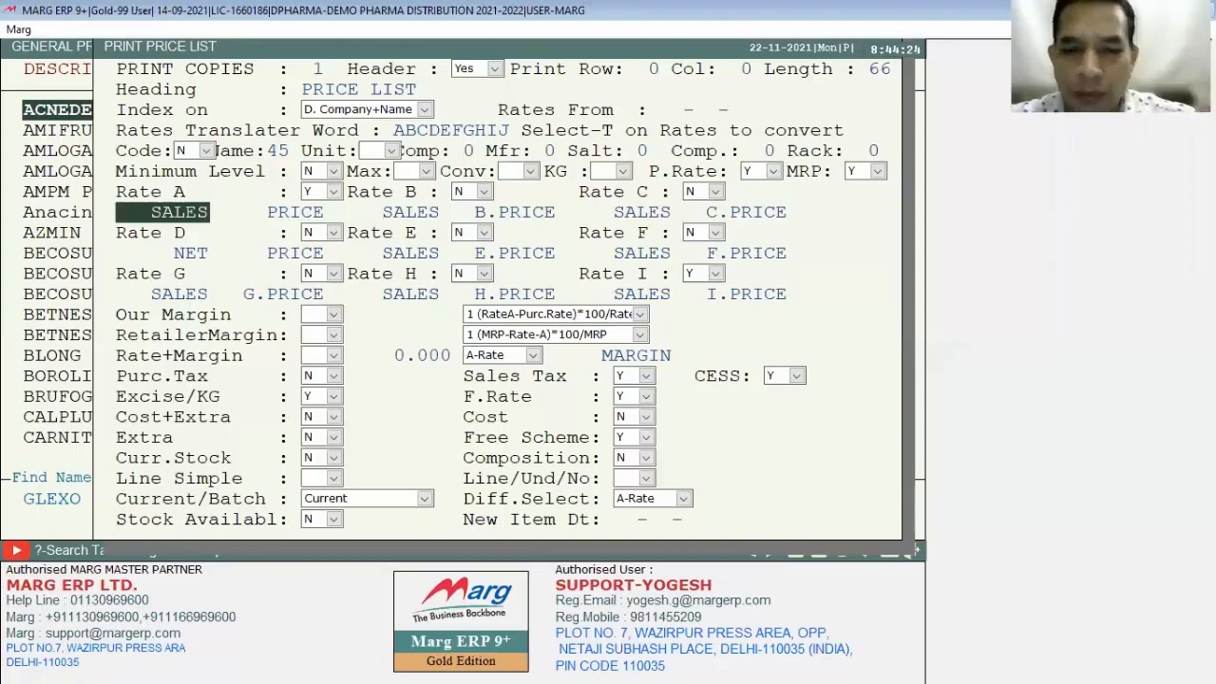
key("Return")
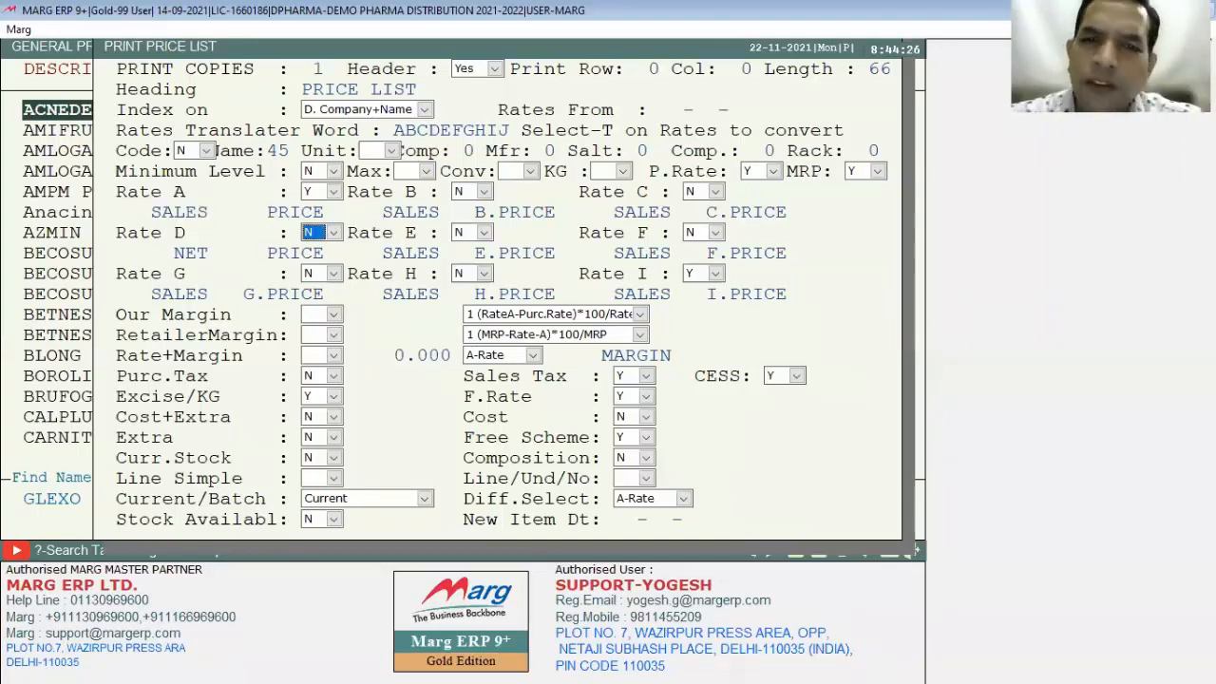
key("Return")
key("Return")
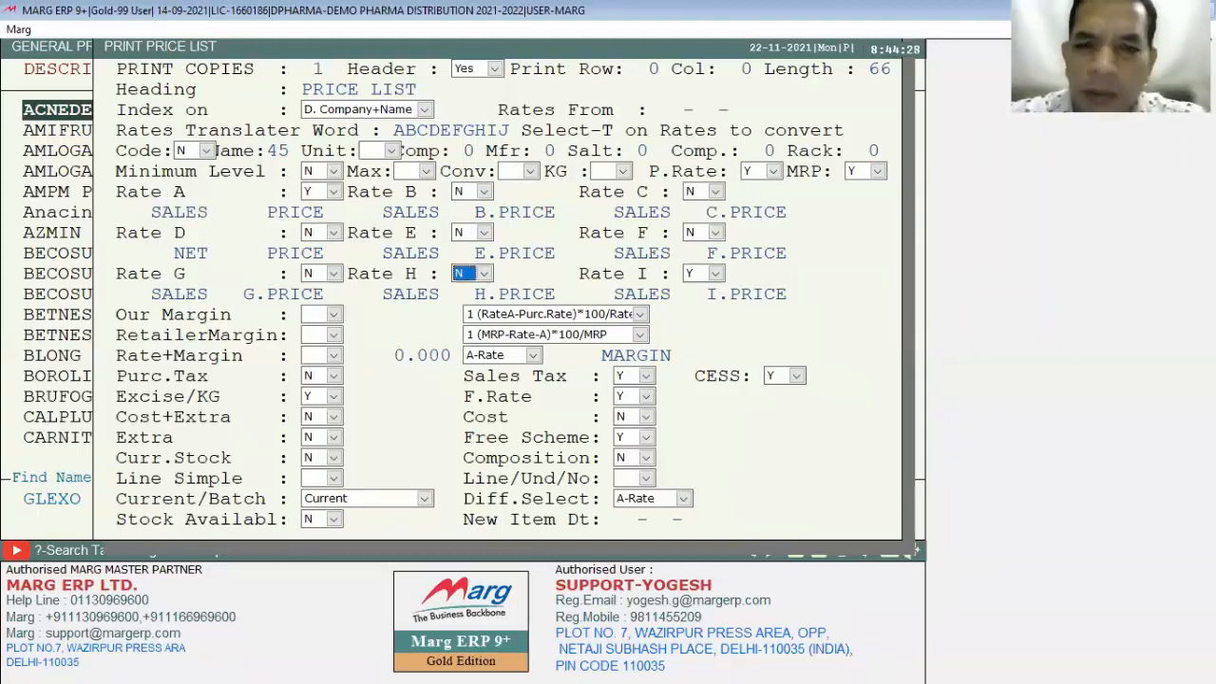
key("Return")
key("Return")
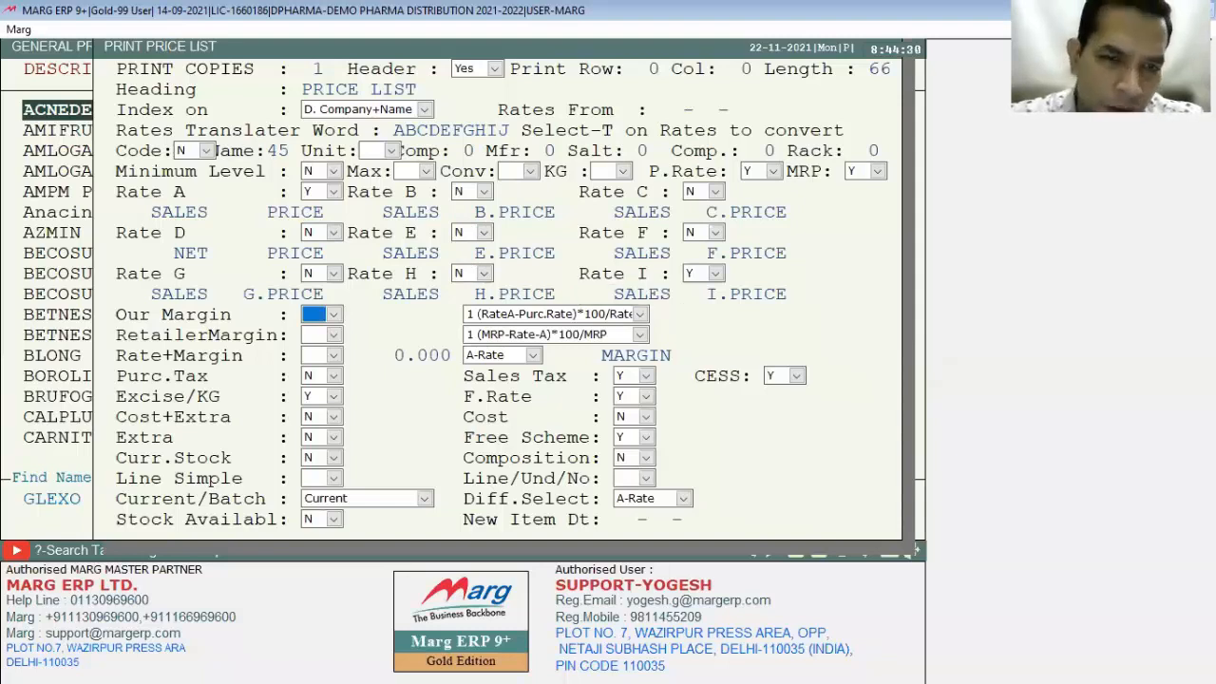
key("Return")
key("Return")
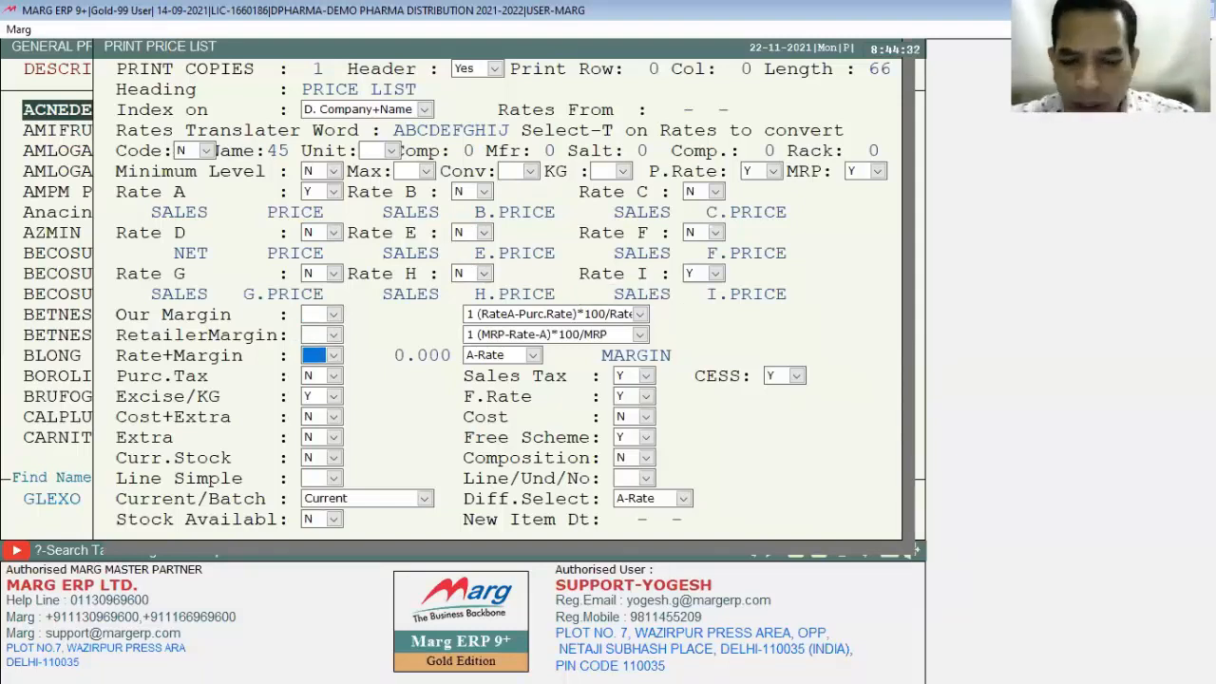
key("Page_Down")
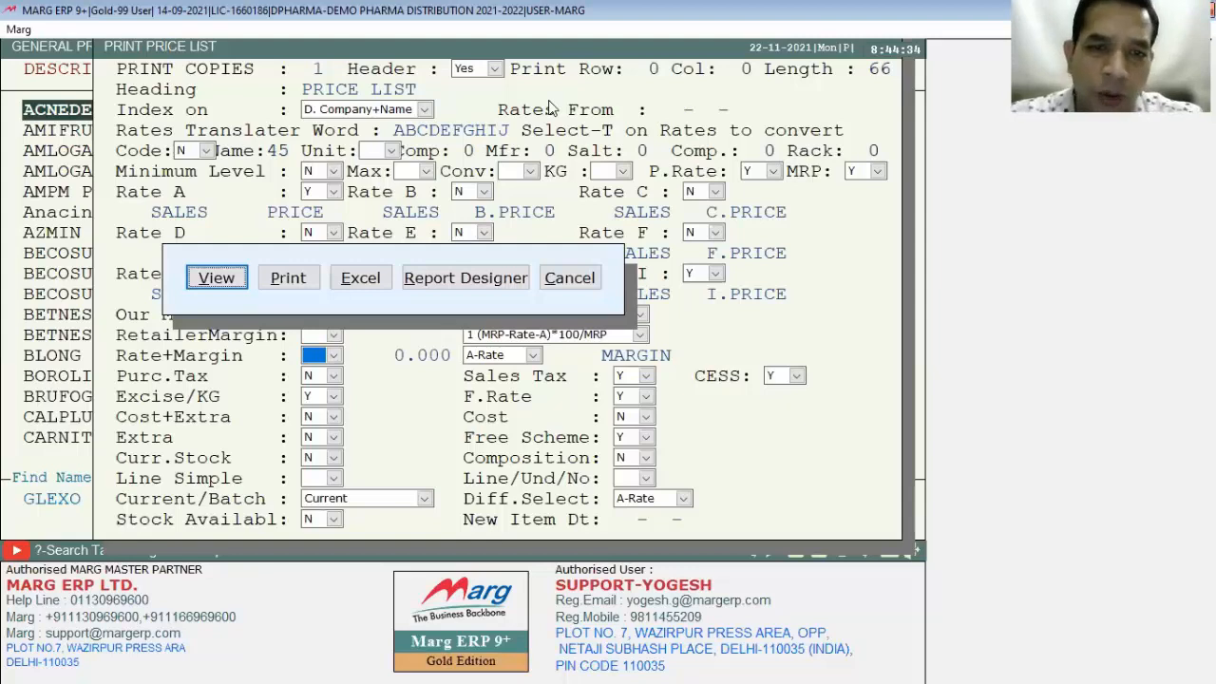
key("Return")
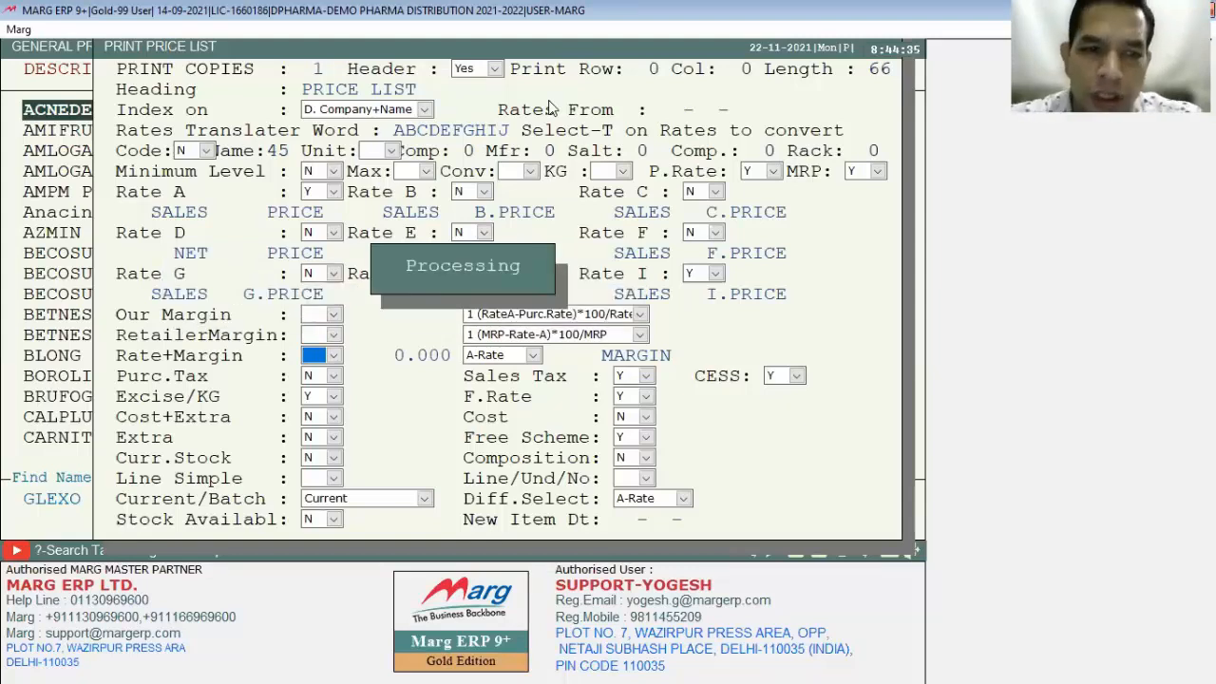
Step: Page through the generated price list and check the price and tax columns on the right
left_click(750, 457)
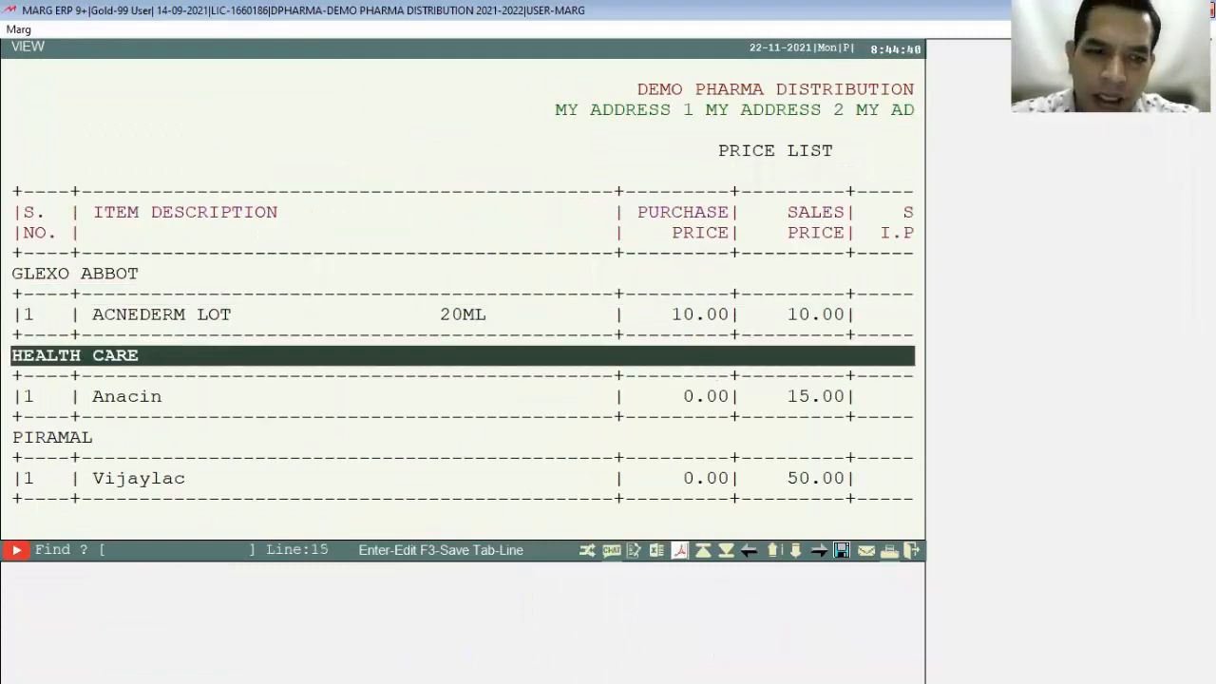
left_click(796, 550)
left_click(819, 550)
key("Up")
key("Up")
key("Up")
key("Up")
key("Up")
key("Up")
key("Up")
key("Up")
key("Up")
key("Up")
key("Up")
key("Up")
key("Up")
key("Up")
key("Up")
key("Up")
key("Up")
key("Up")
key("Up")
key("Up")
key("Down")
key("Down")
key("Down")
key("Down")
key("Down")
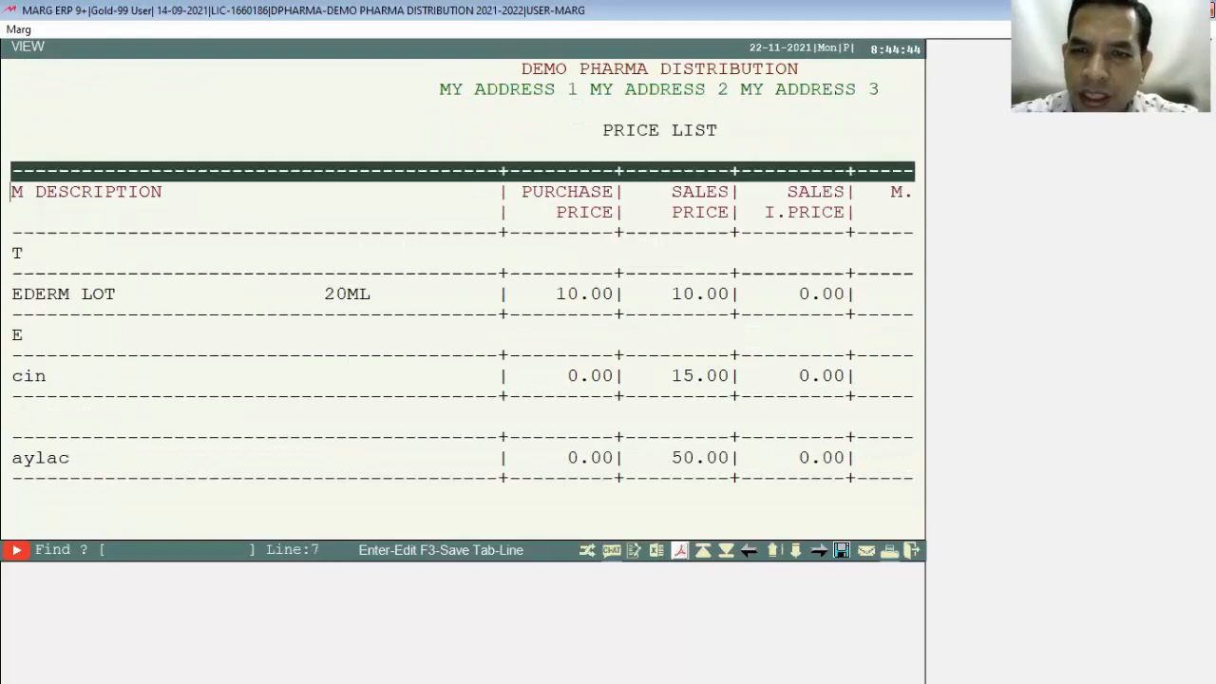
key("Down")
key("Right")
key("Right")
key("Right")
key("Right")
key("Right")
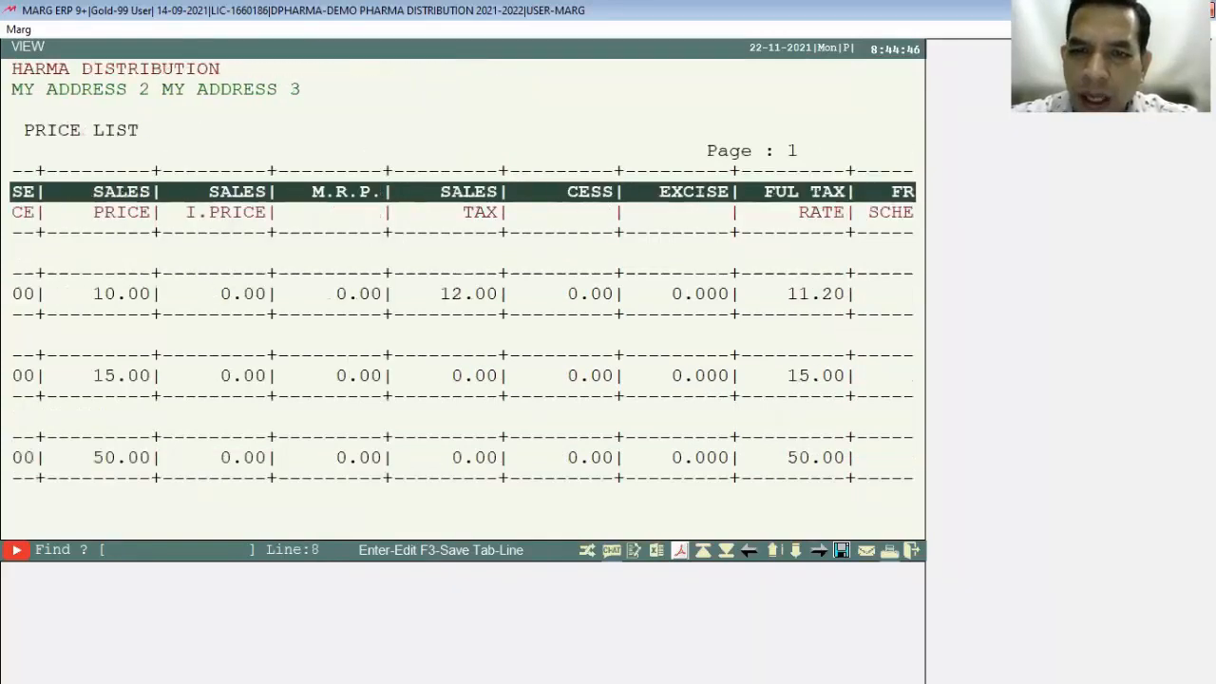
key("Right")
key("Right")
key("Left")
key("Left")
key("Left")
key("Left")
key("Left")
key("Left")
key("Left")
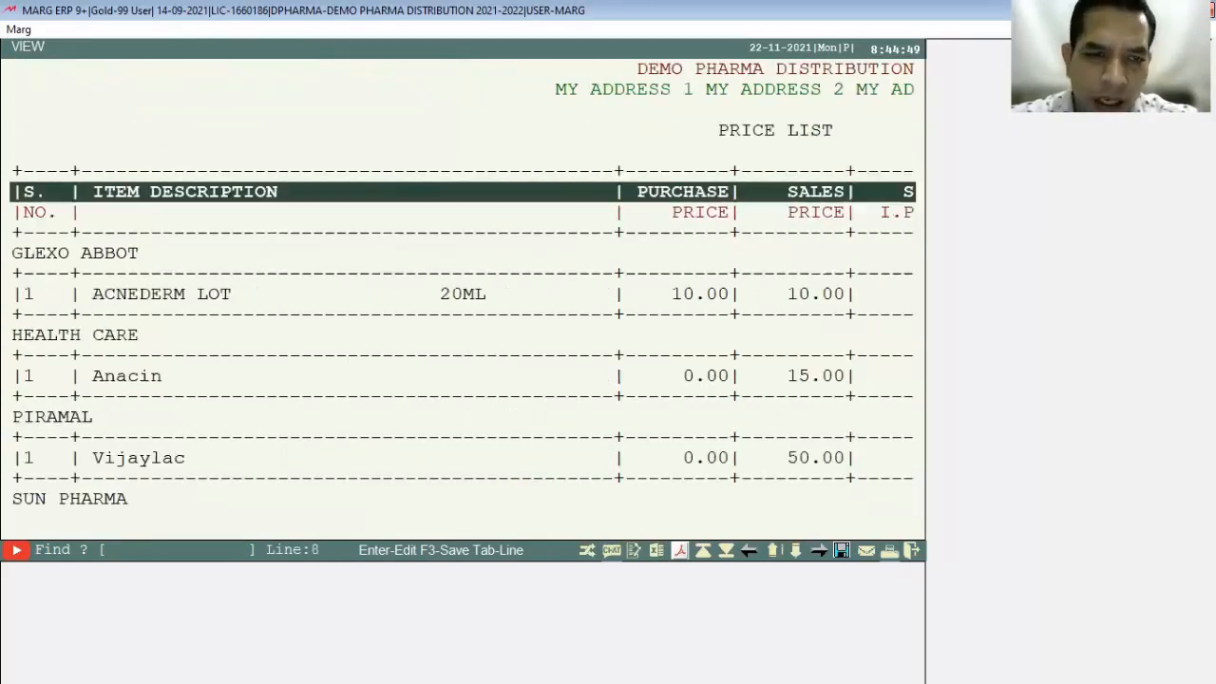
Step: Scroll down through the GLAXO INDIA LIMITED and remaining item rows, then close the report
key("Down")
key("Down")
key("Down")
key("Down")
key("Down")
key("Down")
key("Down")
key("Down")
key("Down")
key("Down")
key("Down")
key("Down")
key("Down")
key("Down")
key("Down")
key("Down")
key("Down")
key("Down")
key("Down")
key("Down")
key("Down")
key("Down")
key("Down")
key("Down")
key("Down")
key("Down")
key("Down")
key("Down")
key("Down")
key("Down")
key("Down")
key("Down")
key("Down")
key("Down")
key("Down")
key("Down")
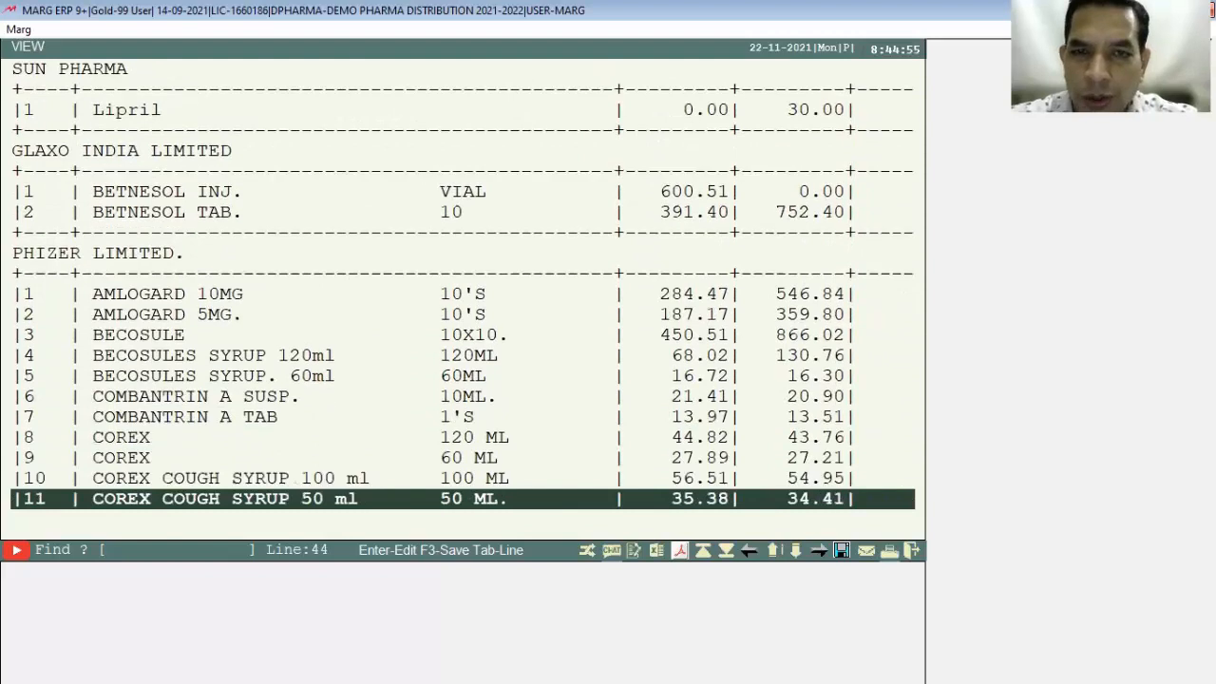
key("Down")
key("Down")
key("Down")
key("Down")
key("Down")
key("Down")
key("Down")
key("Down")
key("Down")
key("Down")
key("Down")
key("Down")
key("Down")
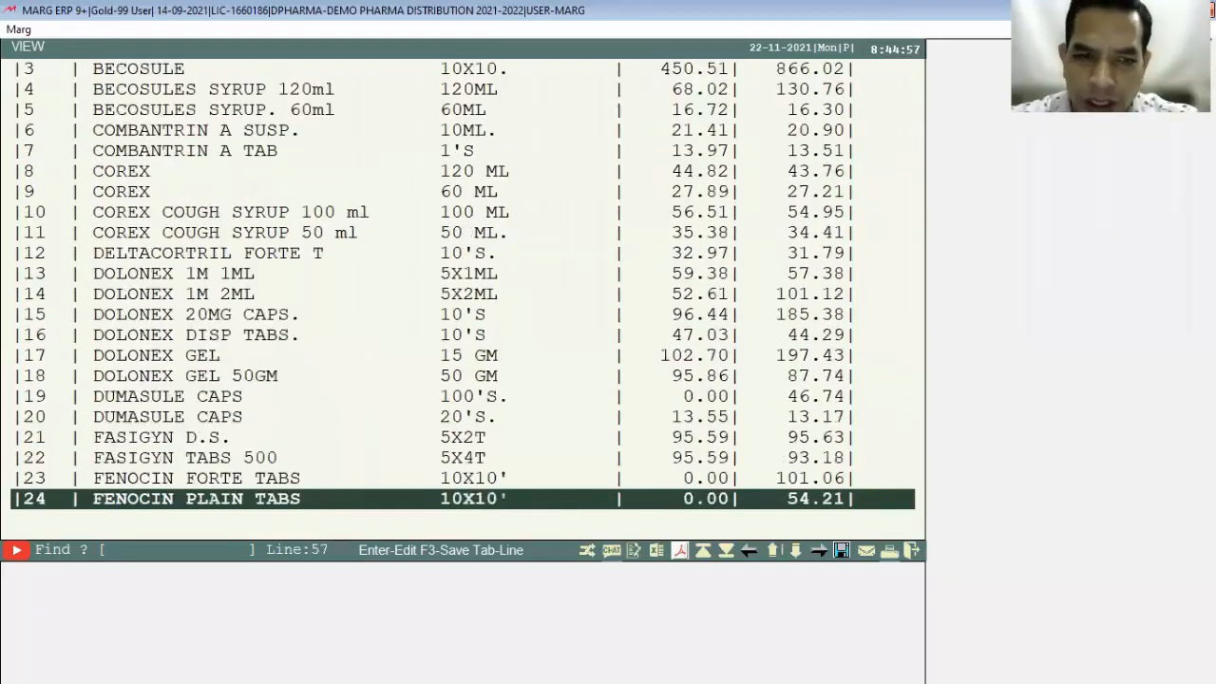
key("Down")
key("Down")
key("Down")
key("Down")
key("Down")
key("Down")
key("Down")
key("Down")
key("Down")
key("Down")
key("Down")
key("Down")
key("Down")
key("Down")
key("Down")
key("Down")
key("Down")
key("Down")
key("Down")
key("Up")
key("Up")
key("Up")
key("Down")
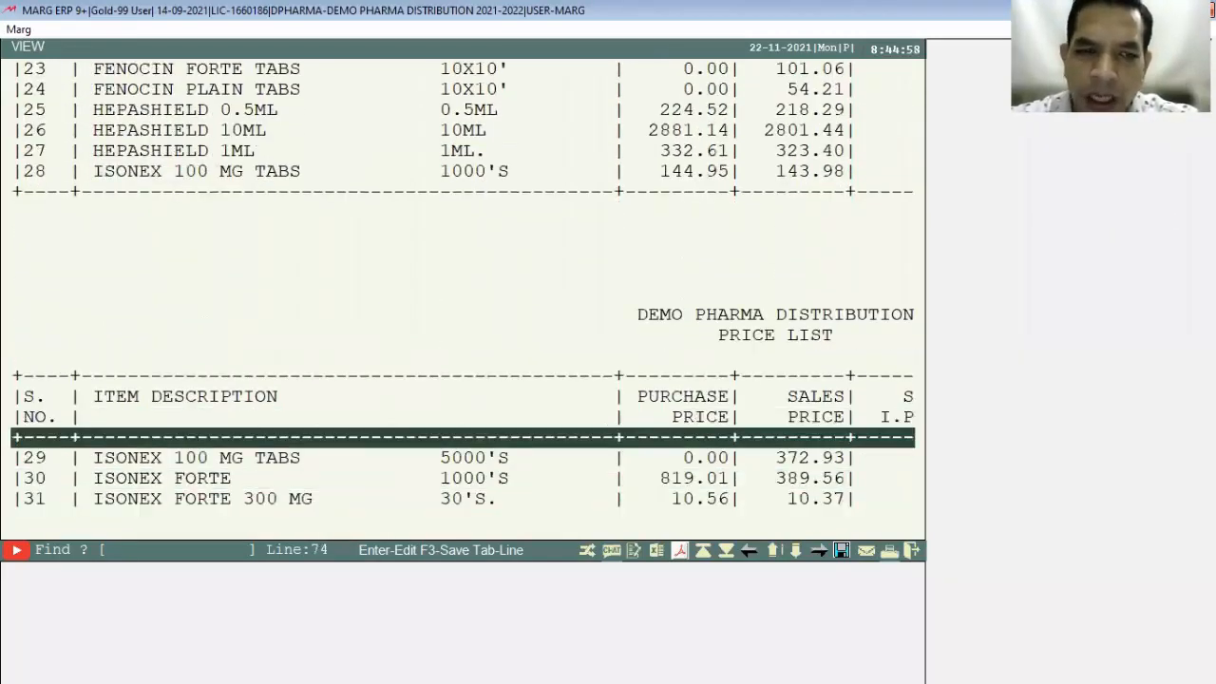
key("Down")
key("Down")
key("Down")
key("Down")
key("Down")
key("Down")
key("Down")
key("Down")
key("Down")
key("Down")
key("Escape")
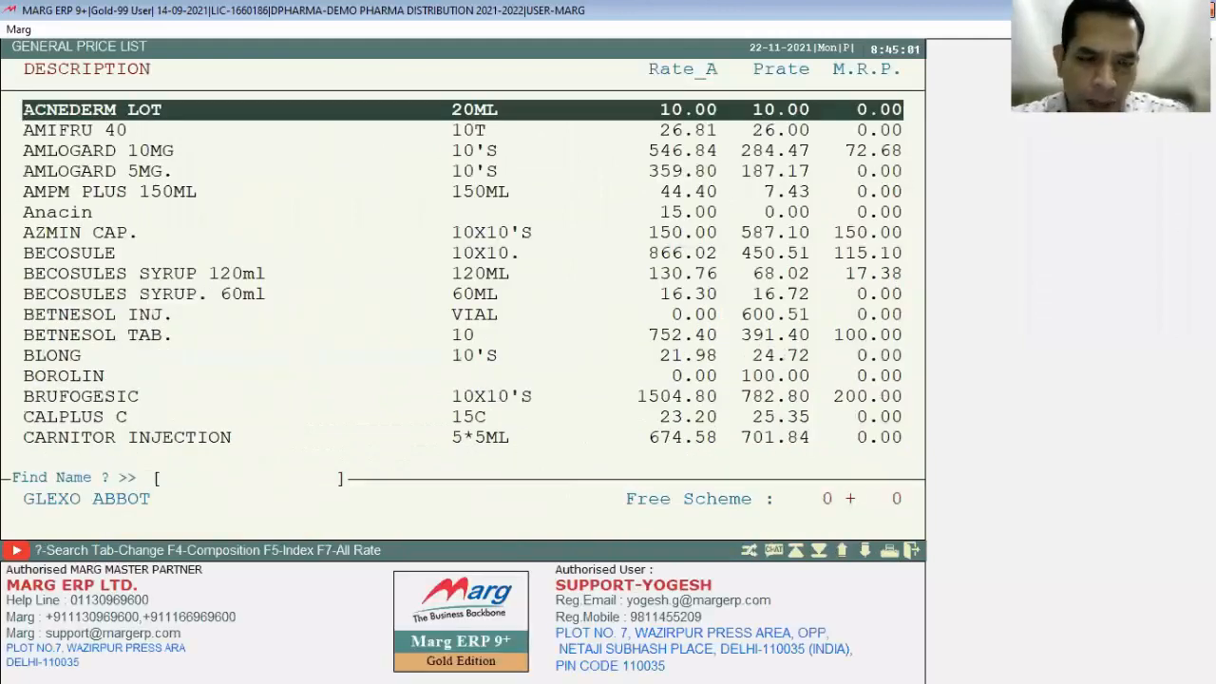
key("alt+p")
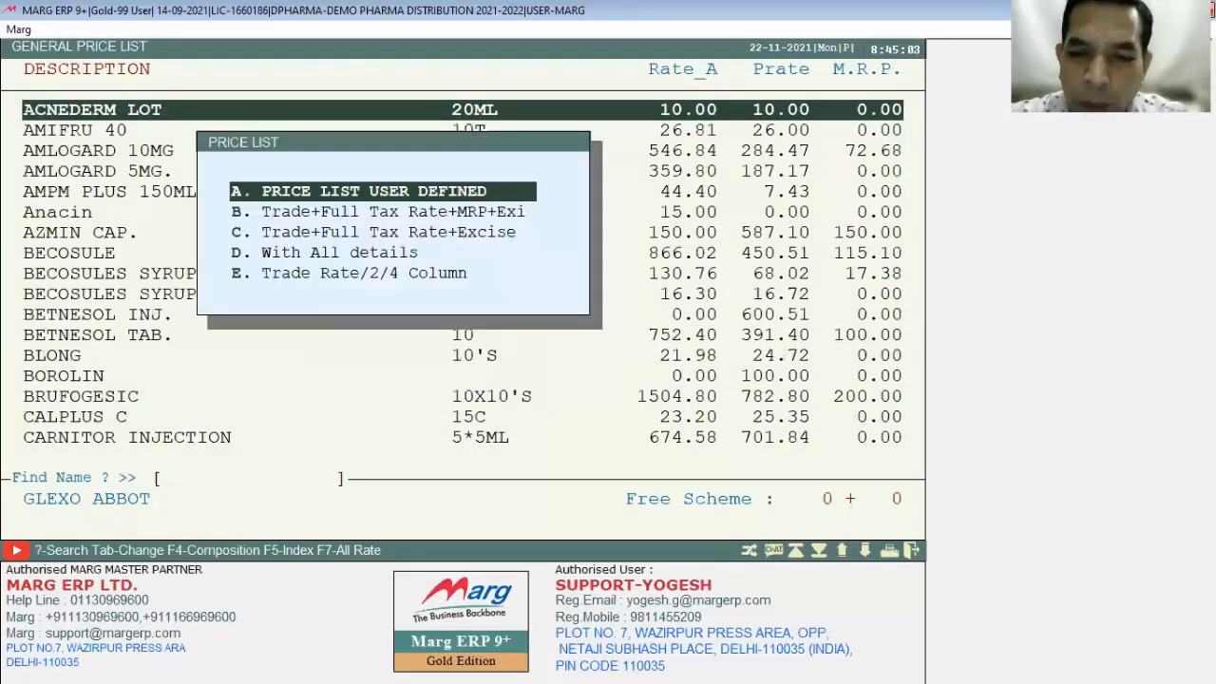
Step: Choose the user-defined price list with 1 print copy and set P.Rate to the coded T option
key("Return")
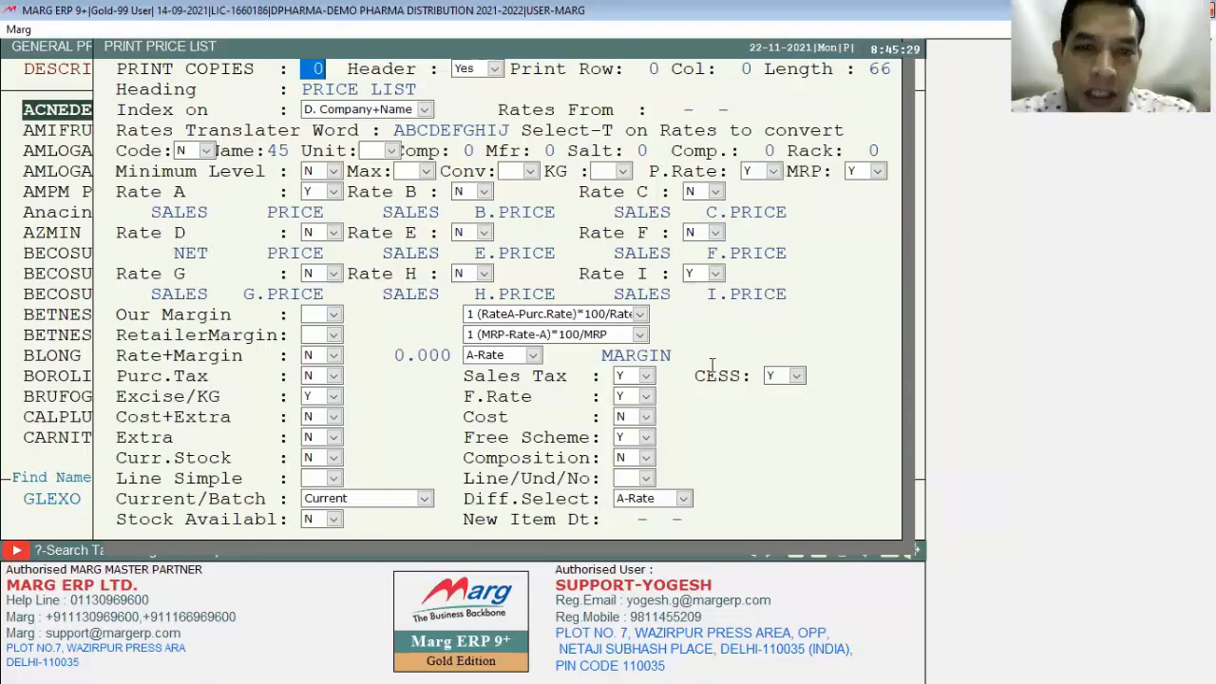
type("1")
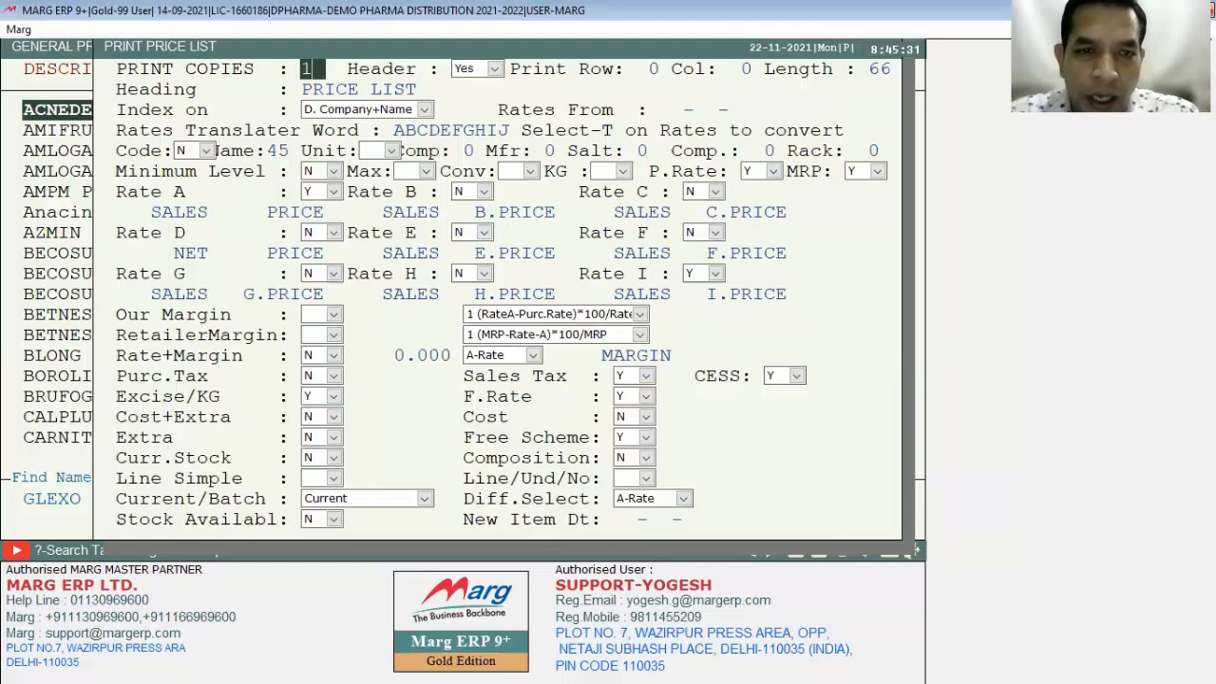
key("Return")
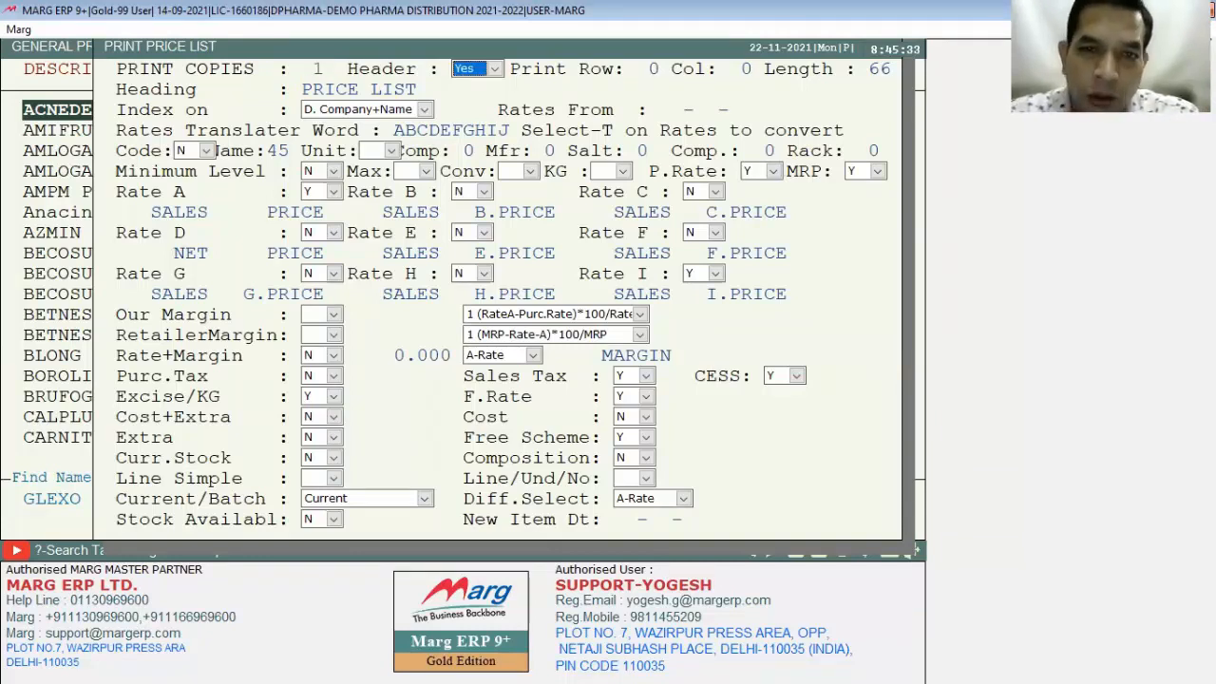
key("Return")
key("Return")
key("Return")
key("Return")
key("Return")
key("Return")
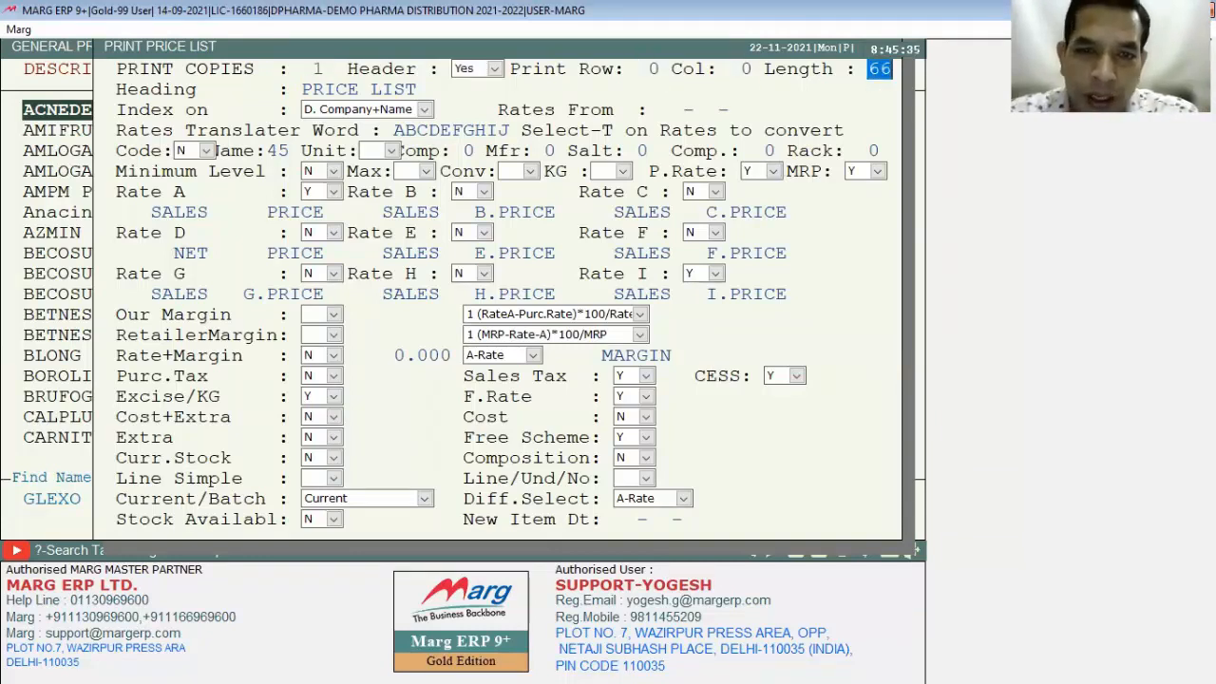
key("Return")
key("Return")
key("Return")
key("Return")
key("Return")
key("Return")
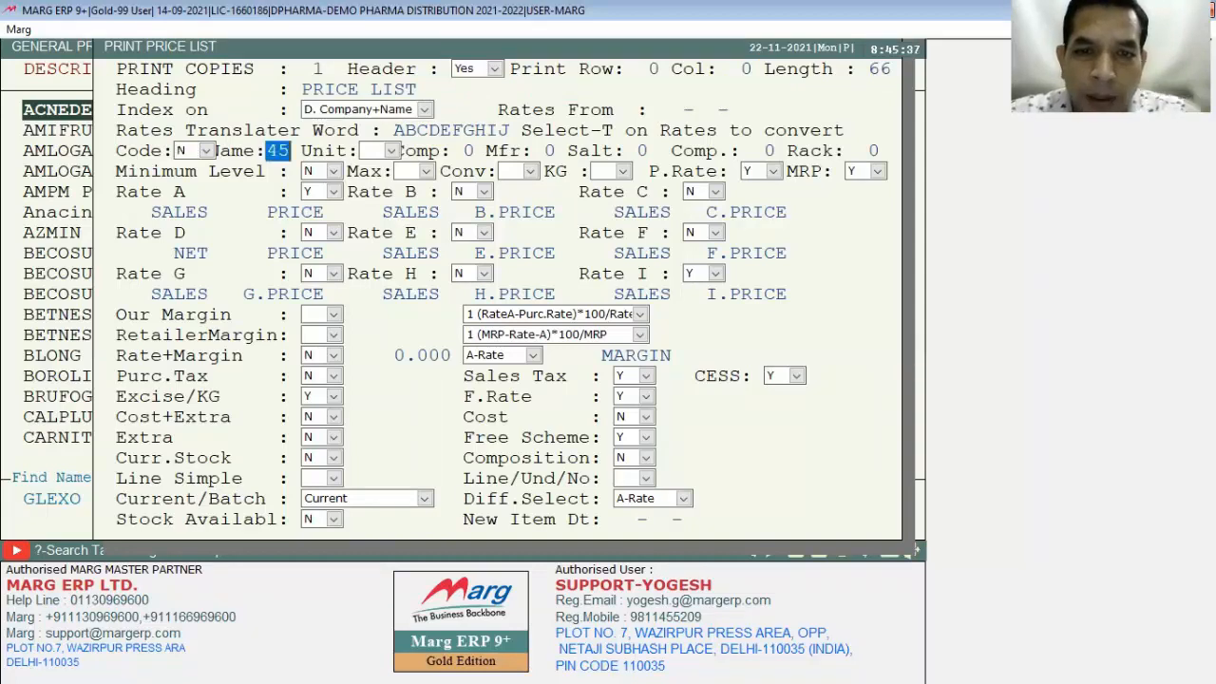
key("Return")
key("Return")
key("Return")
key("Return")
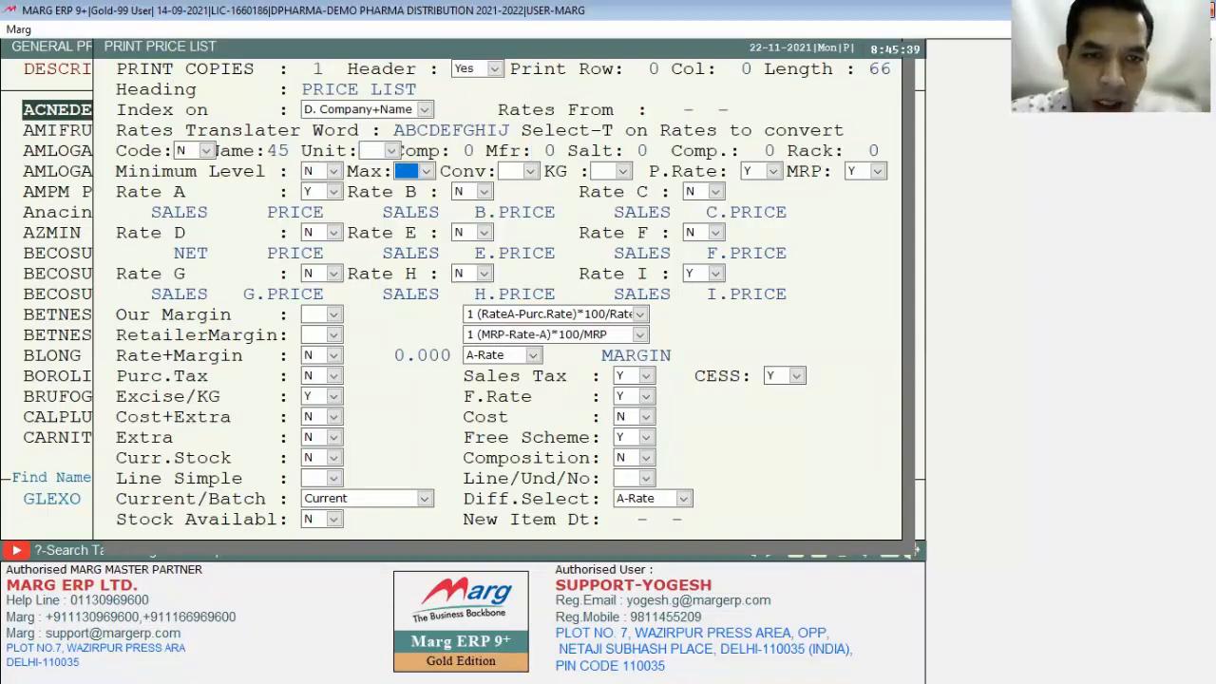
key("Return")
key("Return")
key("Return")
key("space")
key("Down")
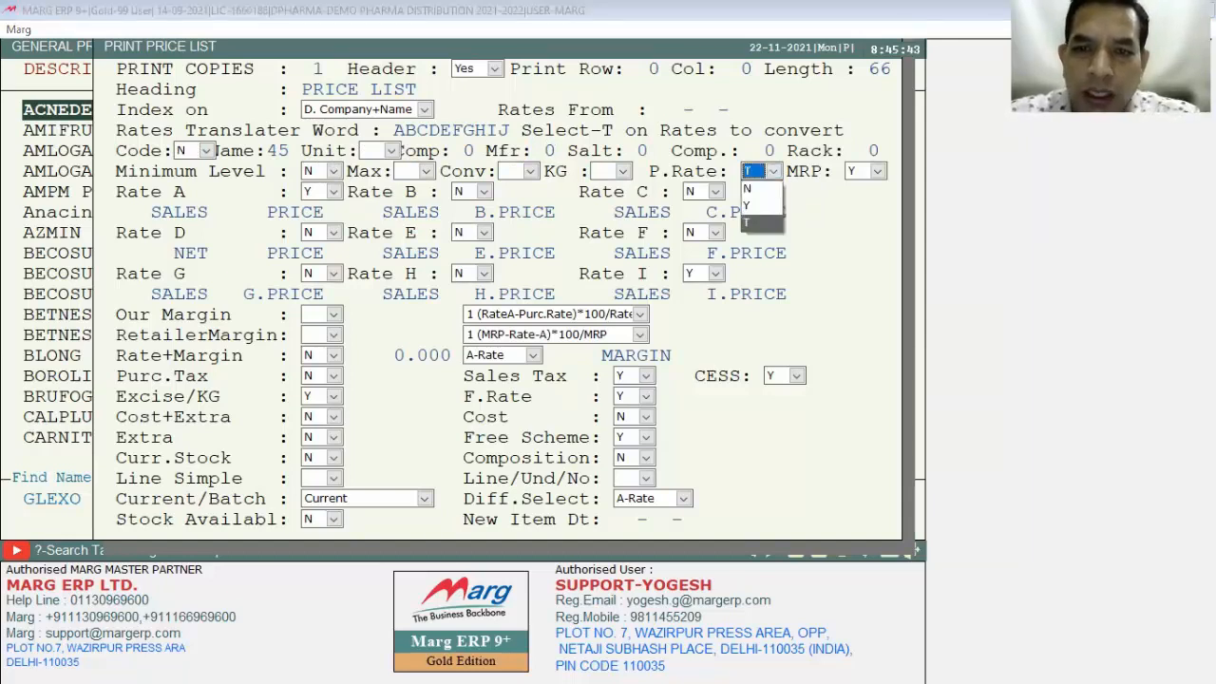
key("Return")
key("Return")
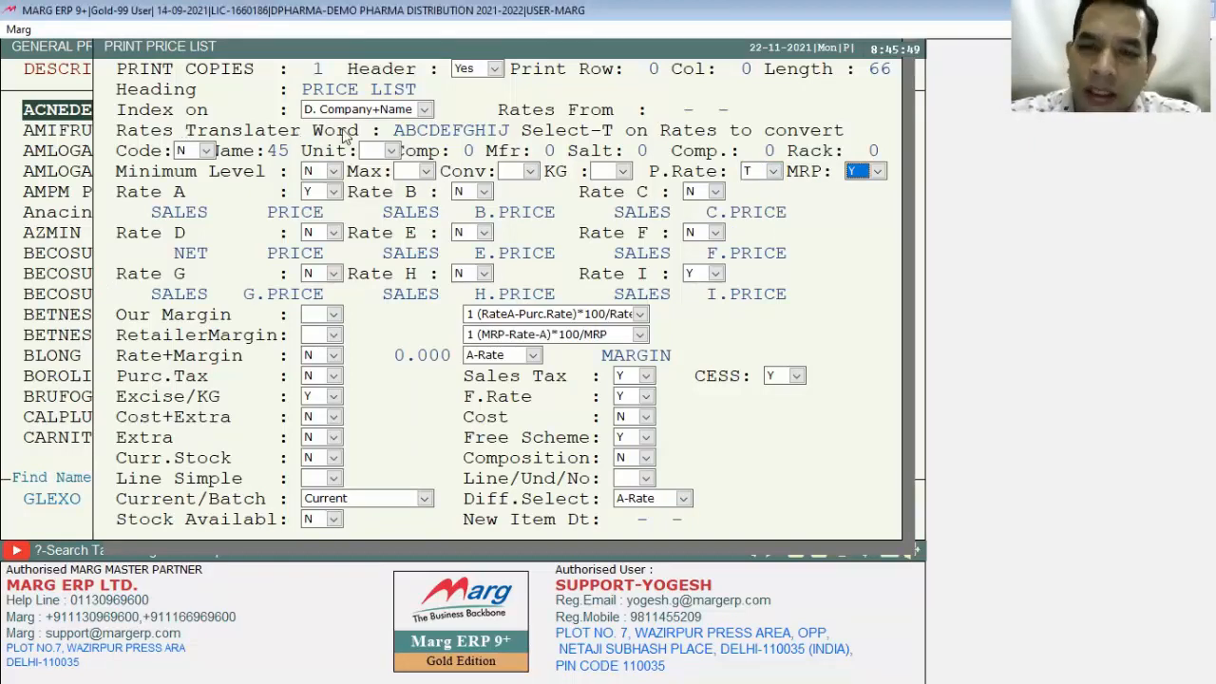
key("Return")
key("Return")
key("Return")
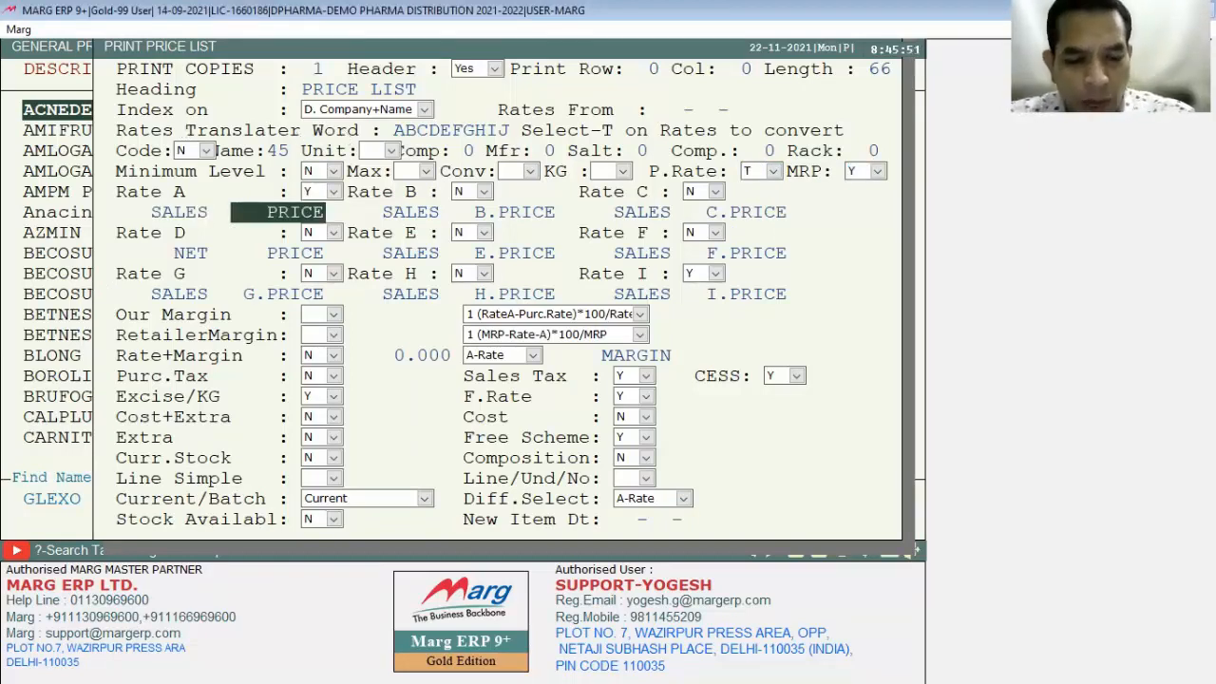
Step: View the letter-coded price list on screen and select rows around ACNEDERM LOT and HEALTH CARE
key("Return")
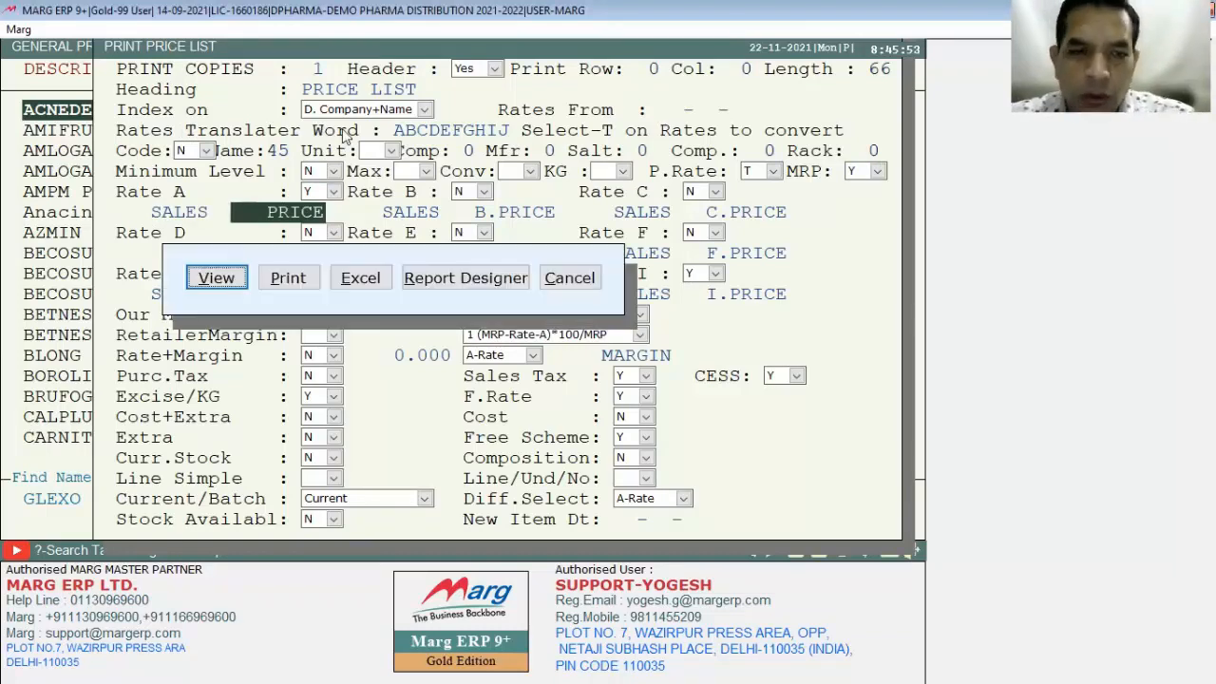
key("Return")
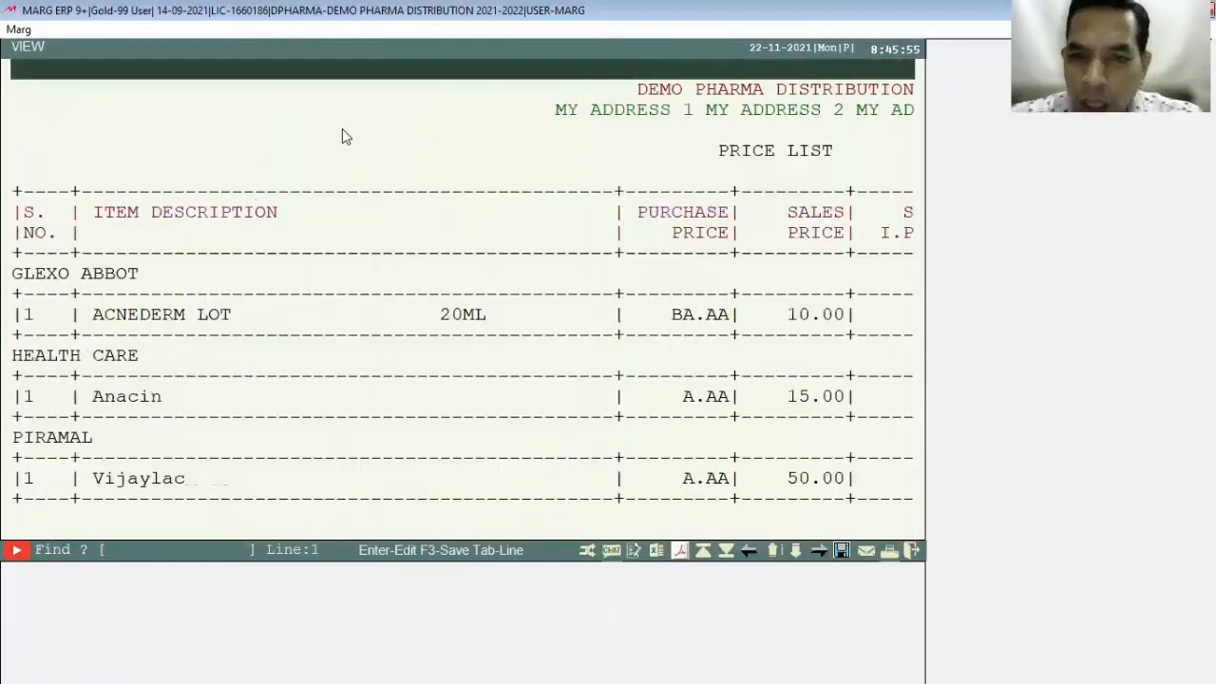
left_click(640, 248)
left_click(689, 262)
left_click(693, 330)
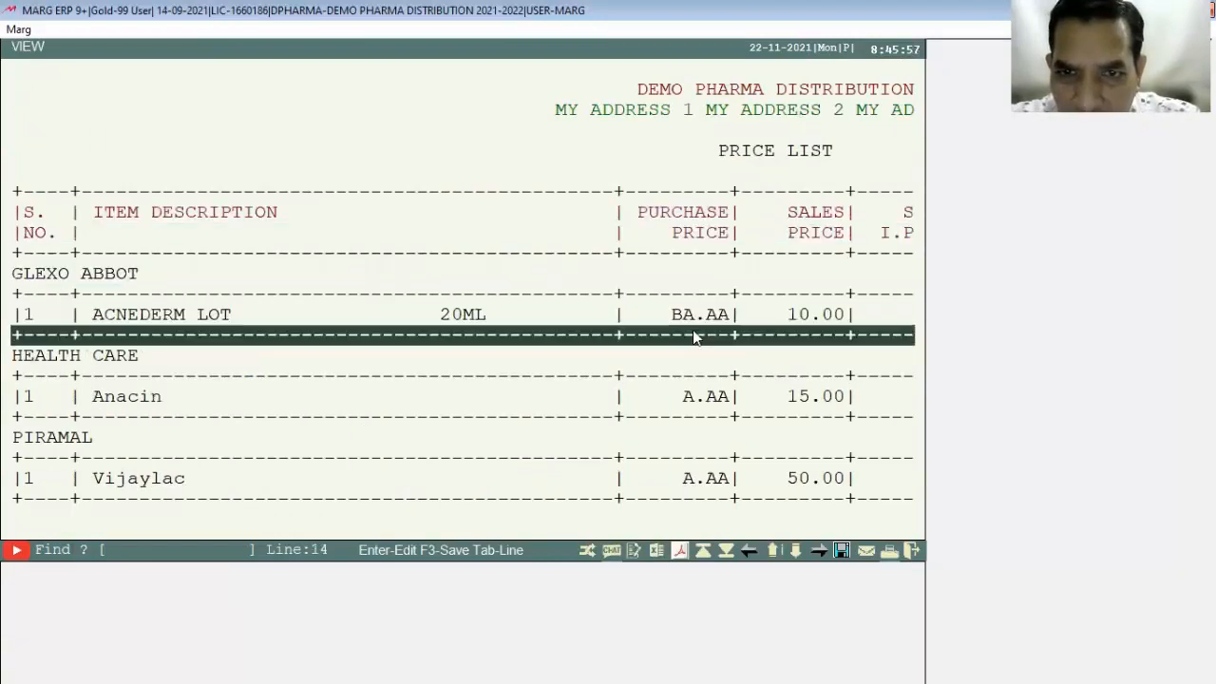
left_click(688, 360)
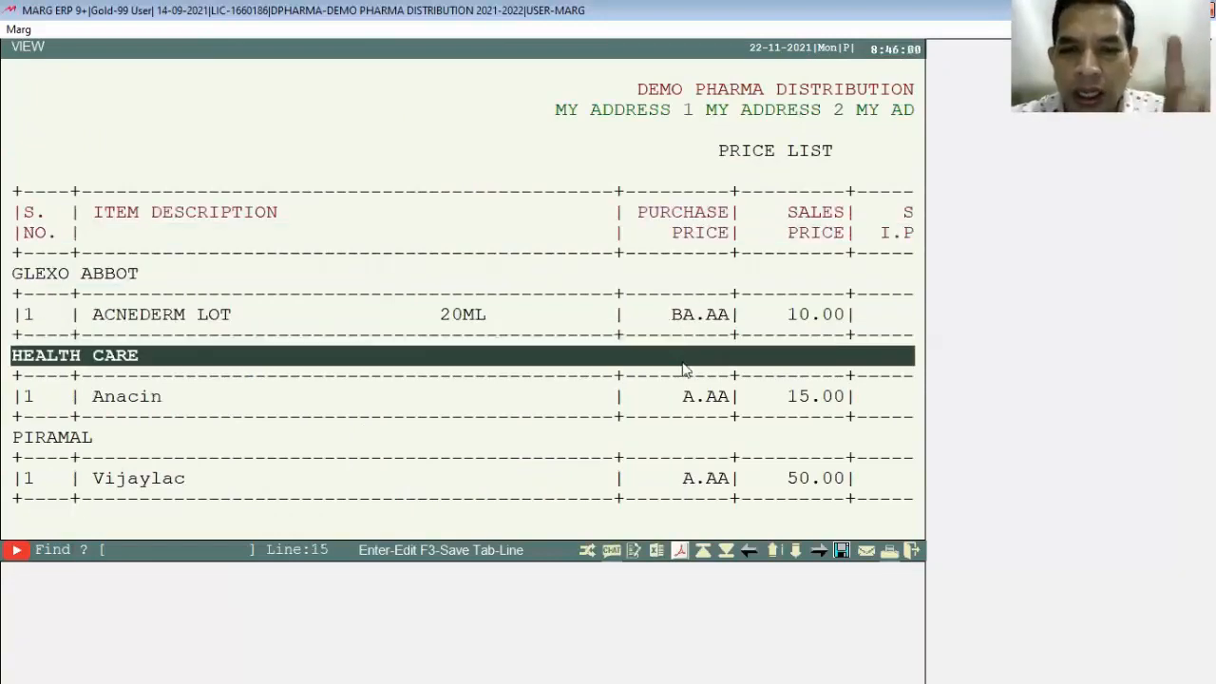
left_click(686, 375)
Step: Browse the SUN PHARMA, GLAXO, PFIZER and PIRAMAL items back to the top, then close the report
key("Down")
key("Down")
key("Down")
key("Down")
key("Down")
key("Down")
key("Down")
key("Down")
key("Down")
key("Down")
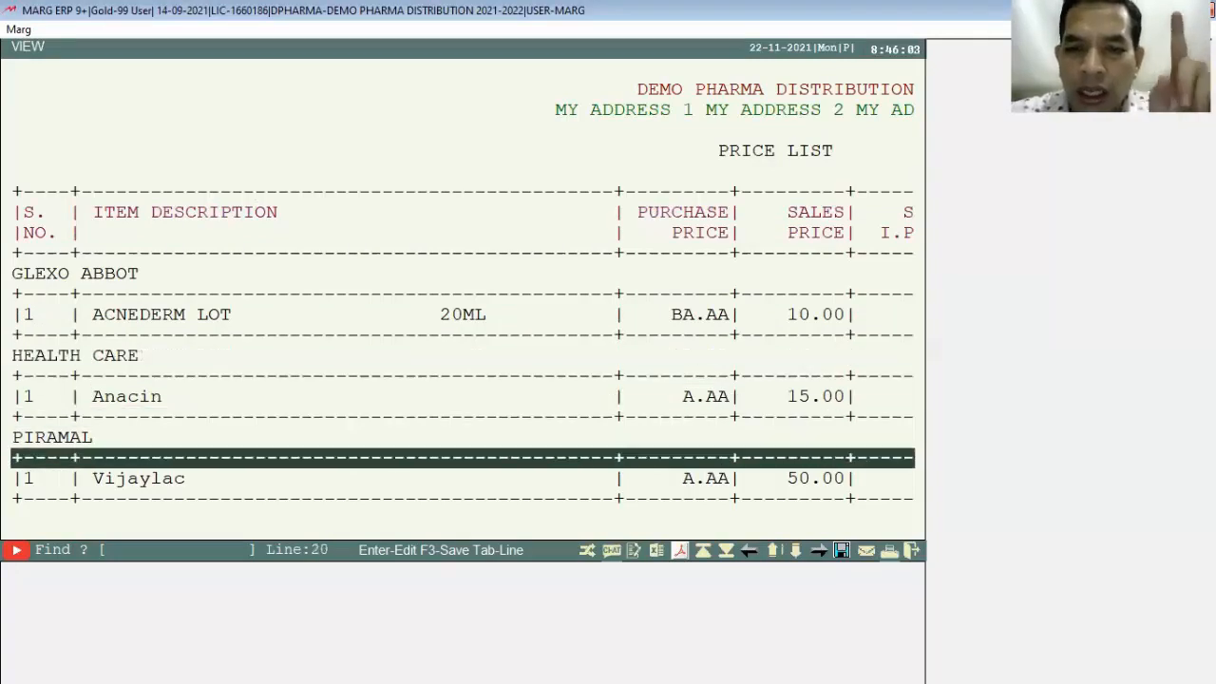
key("Down")
key("Down")
key("Down")
key("Down")
key("Down")
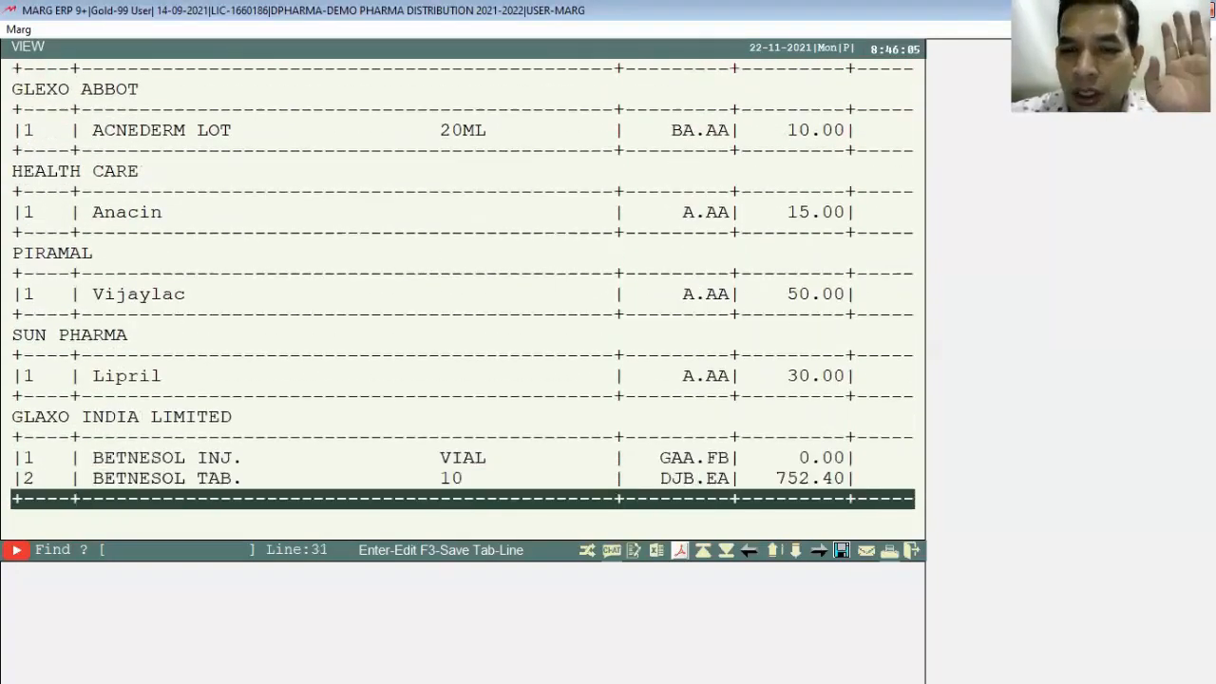
key("Down")
key("Down")
key("Down")
key("Down")
key("Down")
key("Down")
key("Down")
key("Down")
key("Down")
key("Down")
key("Down")
key("Down")
key("Down")
key("Down")
key("Down")
key("Down")
key("Down")
key("Down")
key("Down")
key("Down")
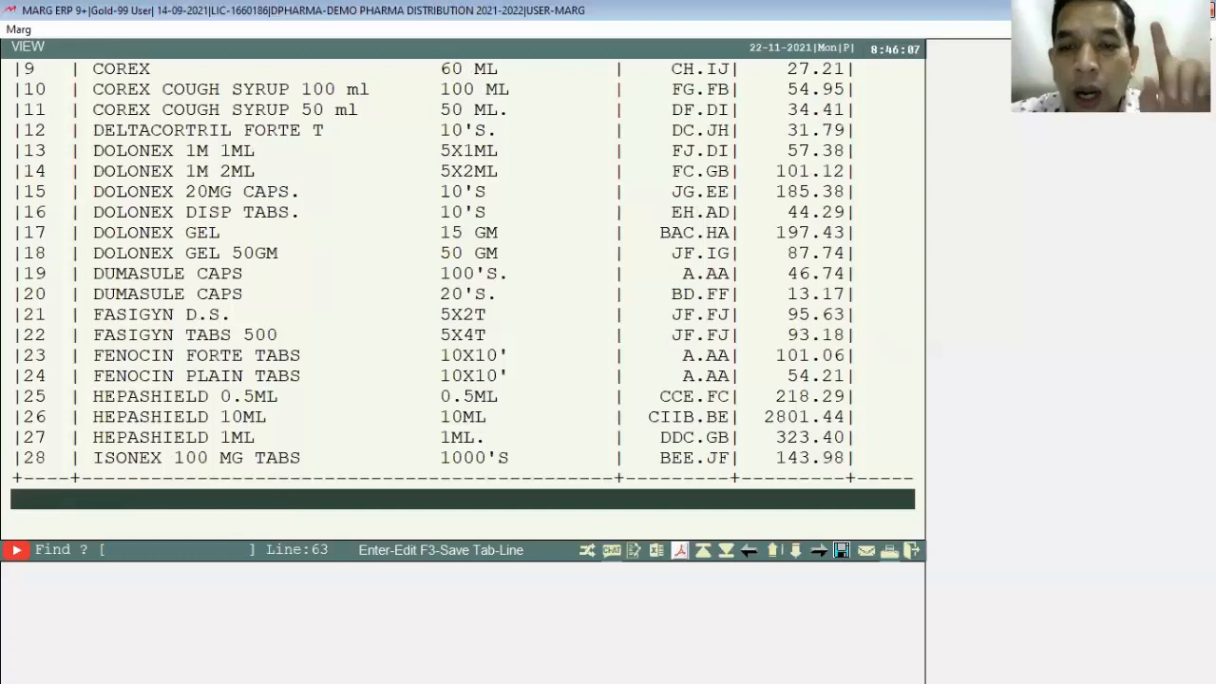
key("Up")
key("Up")
key("Up")
key("Up")
key("Up")
key("Up")
key("Up")
key("Up")
key("Up")
key("Up")
key("Up")
key("Up")
key("Up")
key("Up")
key("Up")
key("Up")
key("Up")
key("Up")
key("Up")
key("Up")
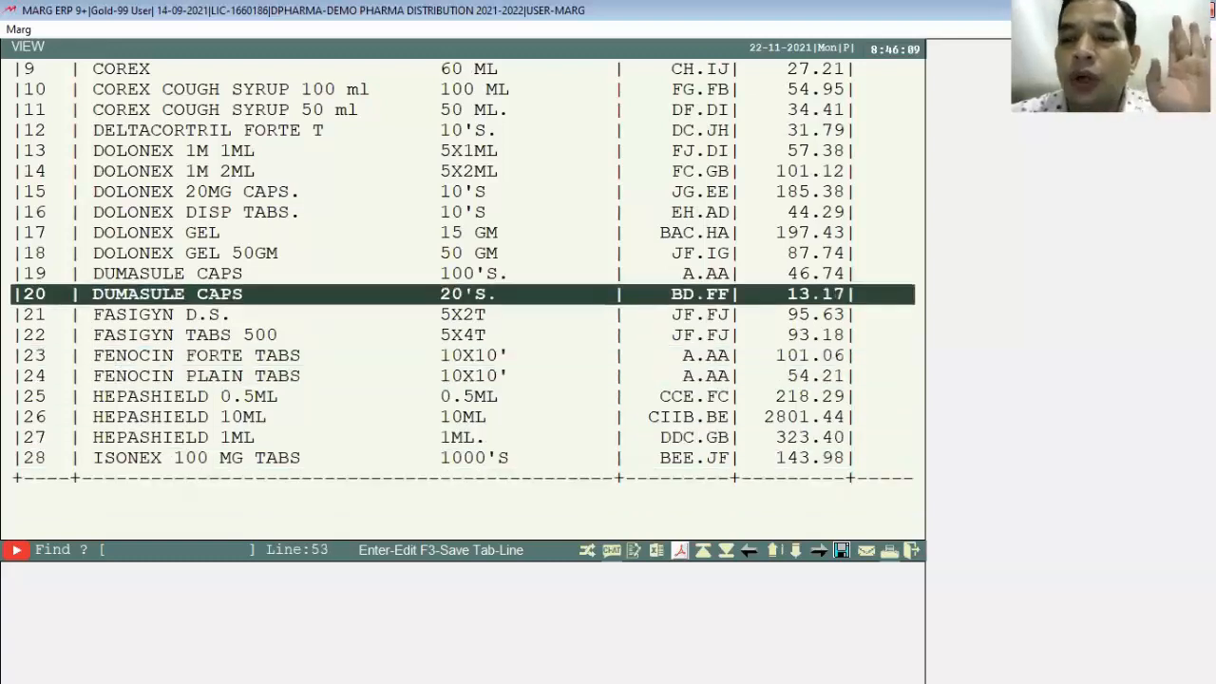
key("Up")
key("Up")
key("Up")
key("Up")
key("Up")
key("Up")
key("Up")
key("Up")
key("Up")
key("Up")
key("Up")
key("Up")
key("Up")
key("Up")
key("Up")
key("Up")
key("Up")
key("Up")
key("Up")
key("Up")
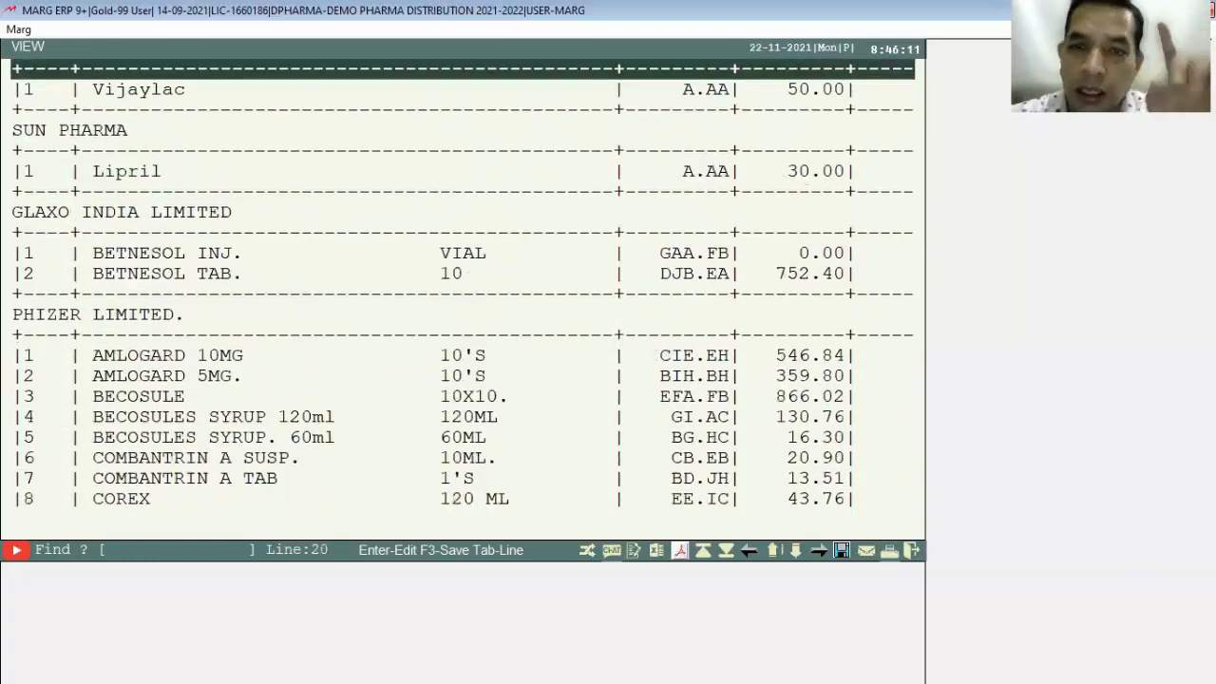
key("Up")
key("Up")
key("Up")
key("Up")
key("Up")
key("Up")
key("Up")
key("Up")
key("Up")
key("Up")
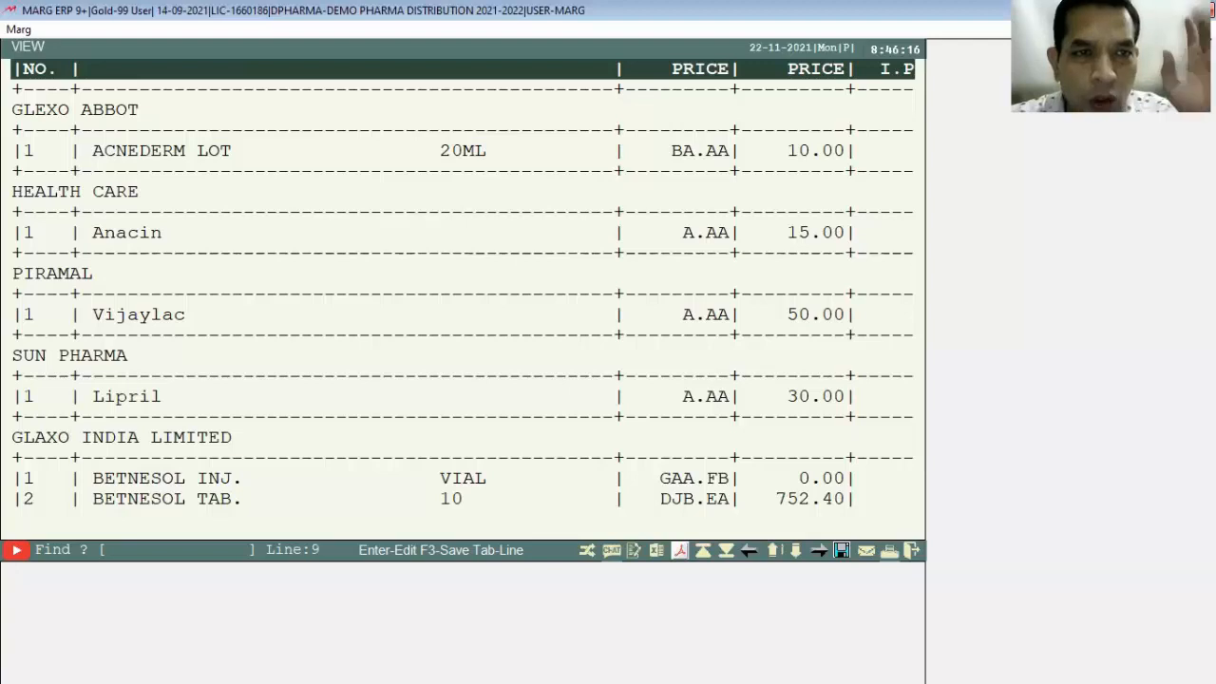
key("Up")
key("Up")
key("Up")
key("Up")
key("Up")
key("Up")
key("Up")
key("Up")
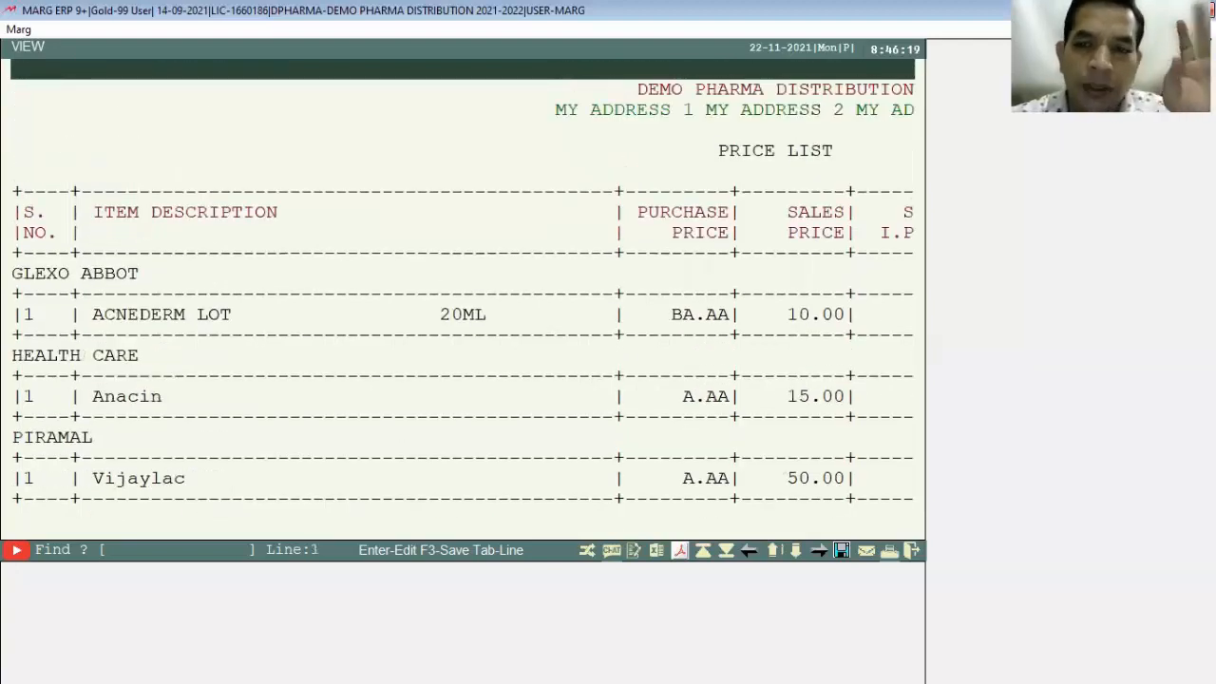
key("Down")
key("Down")
key("Down")
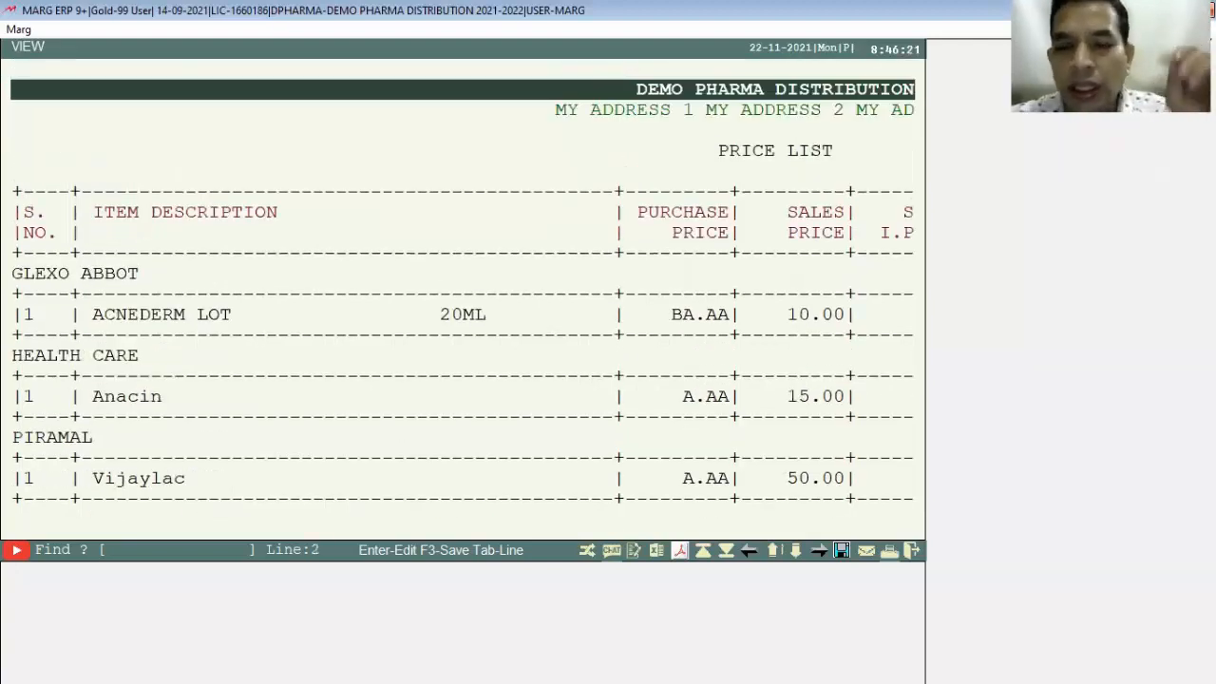
key("Down")
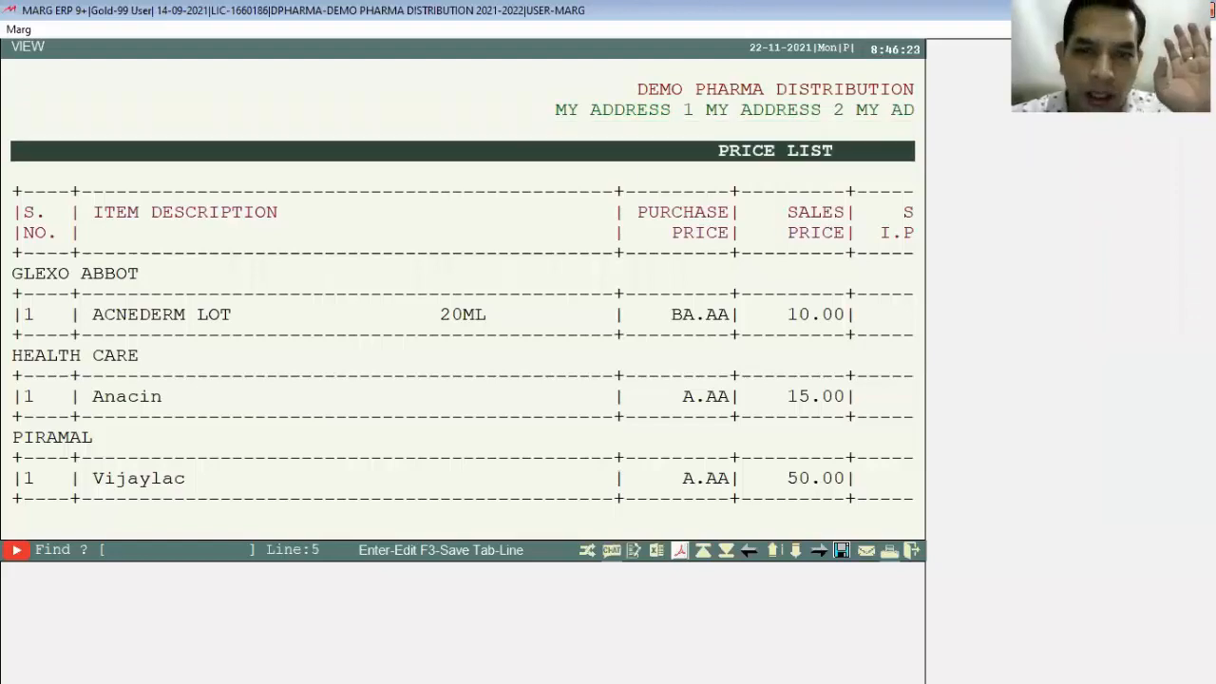
key("Return")
key("alt+p")
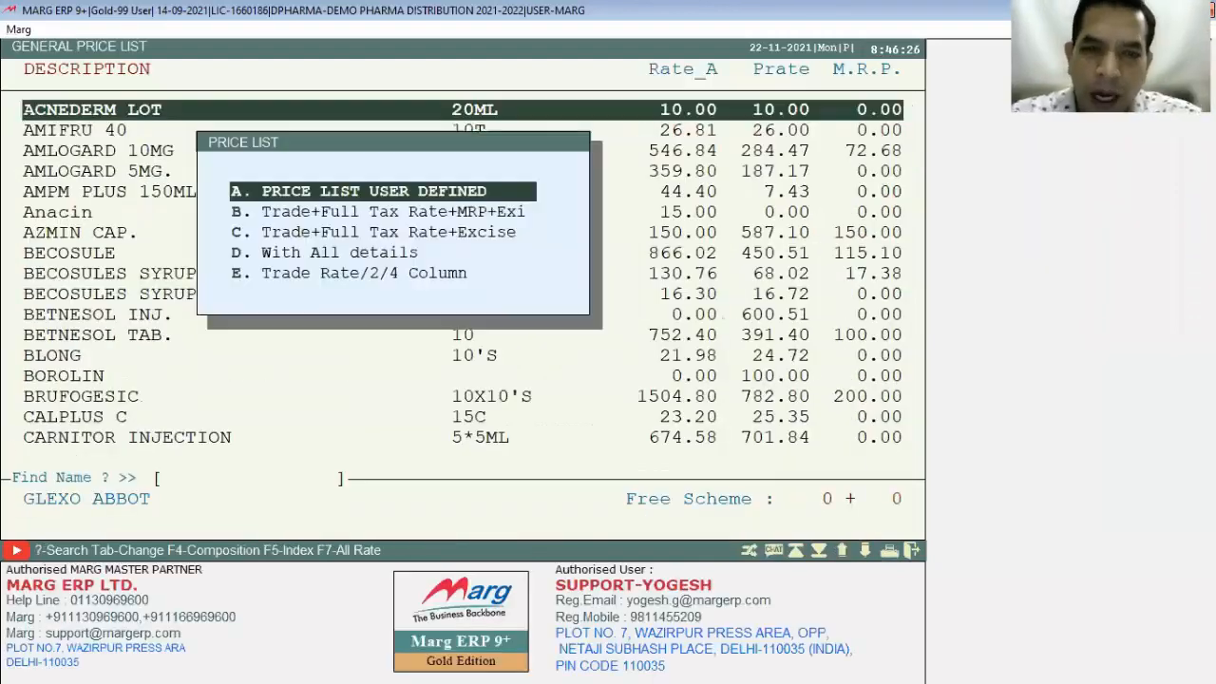
Step: Reopen the user-defined price list with 1 copy, check translator word ABCDEFGHIJ, then exit
key("Return")
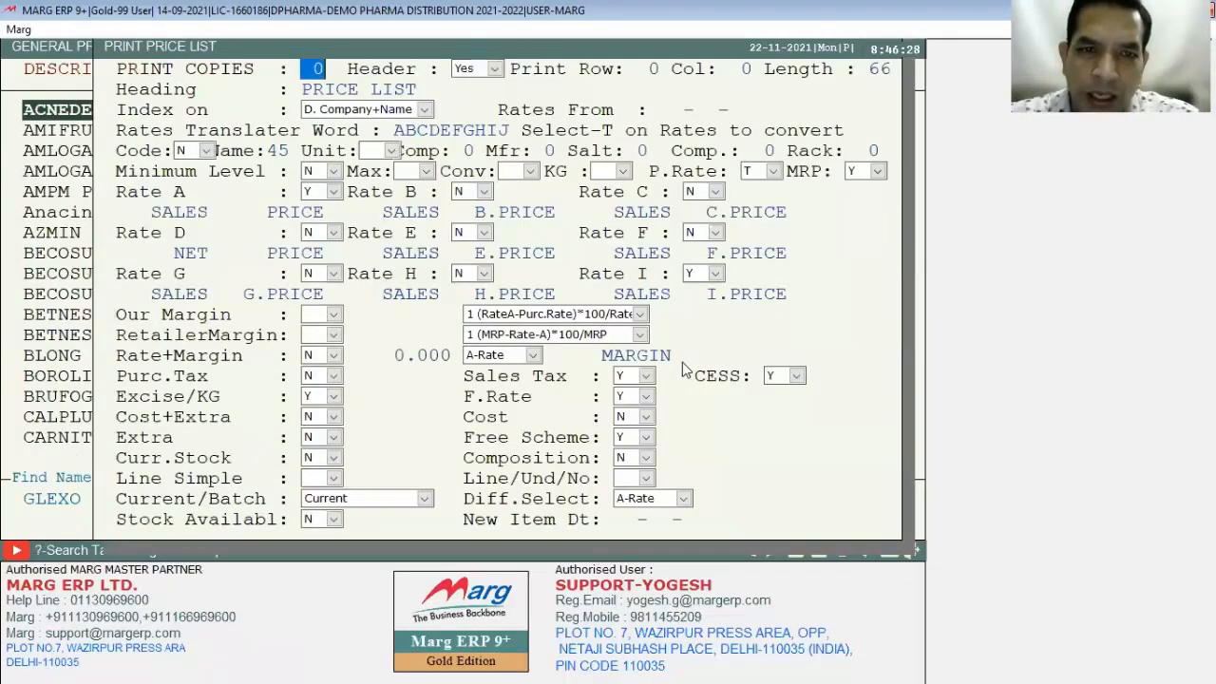
type("1")
key("Return")
key("Return")
key("Return")
key("Return")
key("Return")
key("Return")
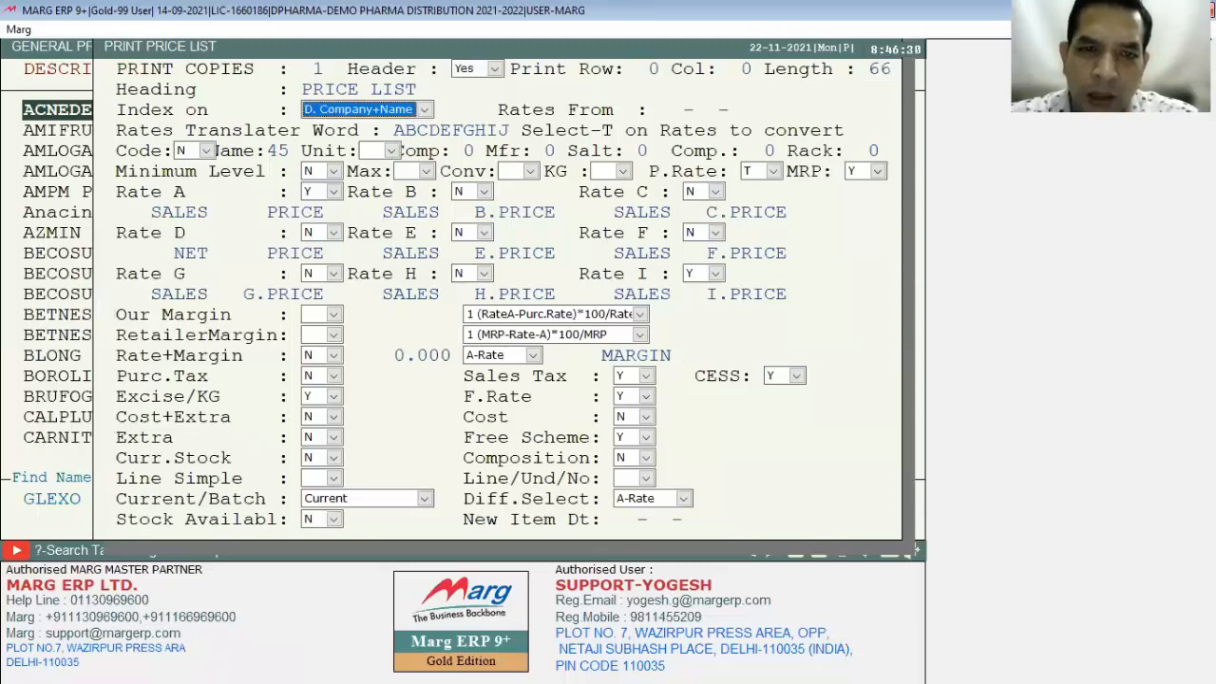
key("Return")
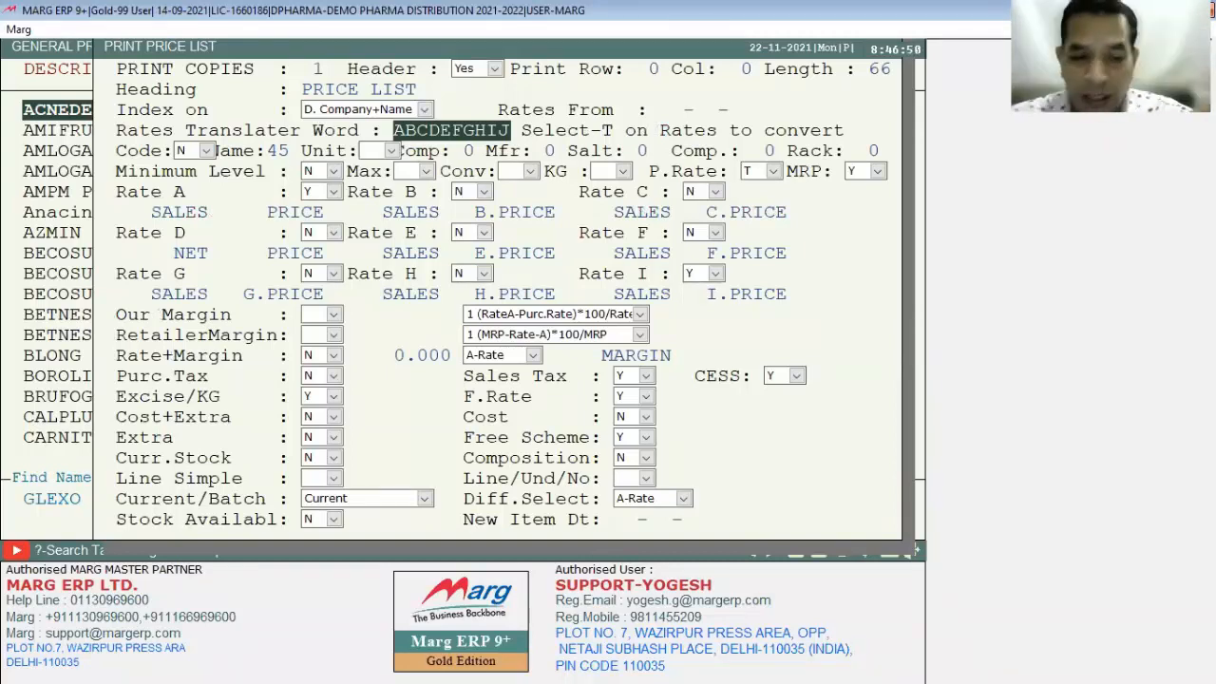
key("Escape")
key("Escape")
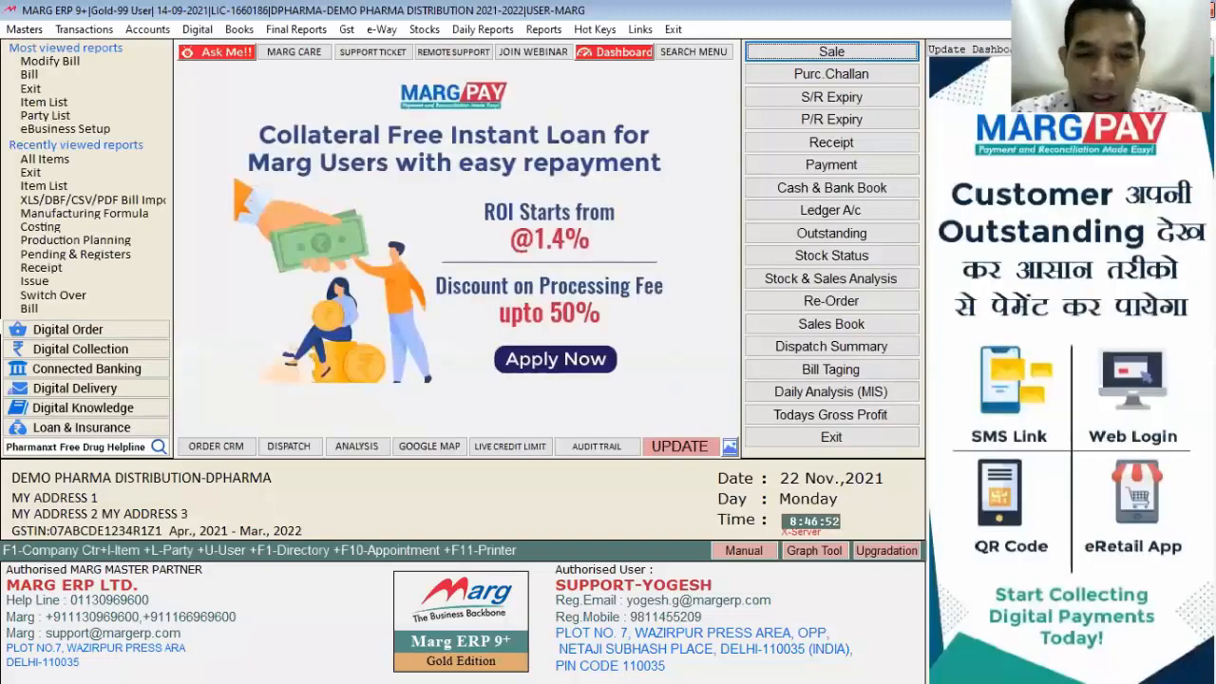
Step: Look up the ENCRY setting and review its translation code ABCDEFGHIJ
key("ctrl+i")
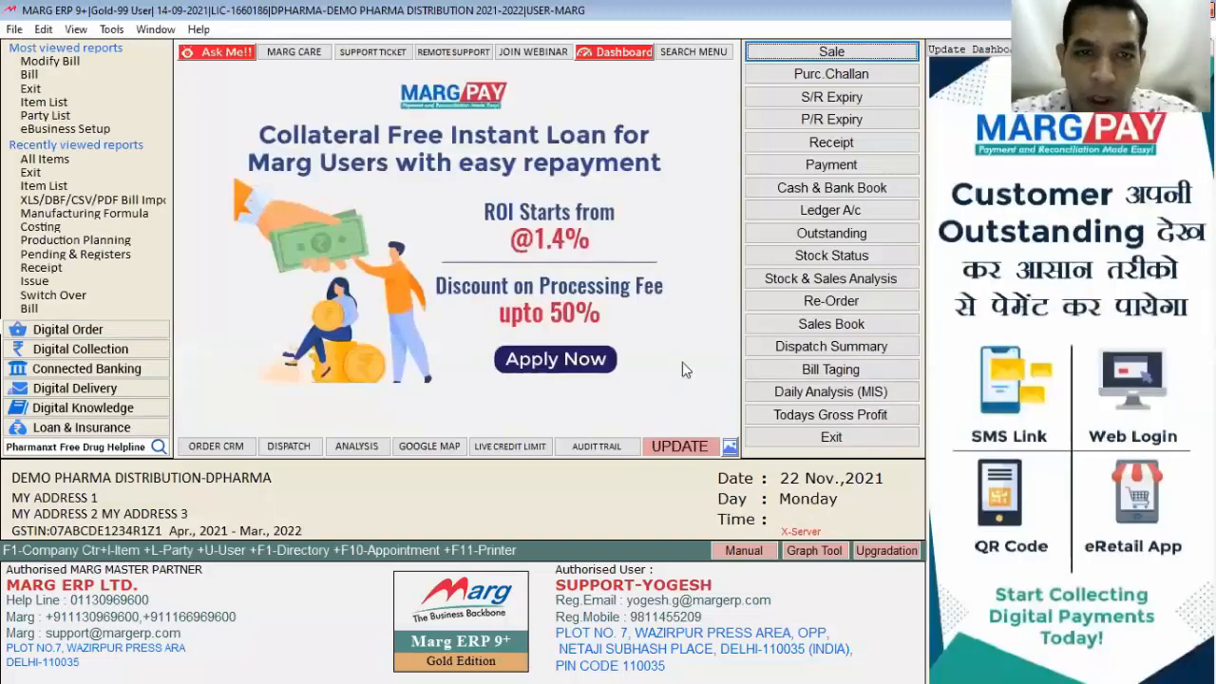
type("encry")
key("Return")
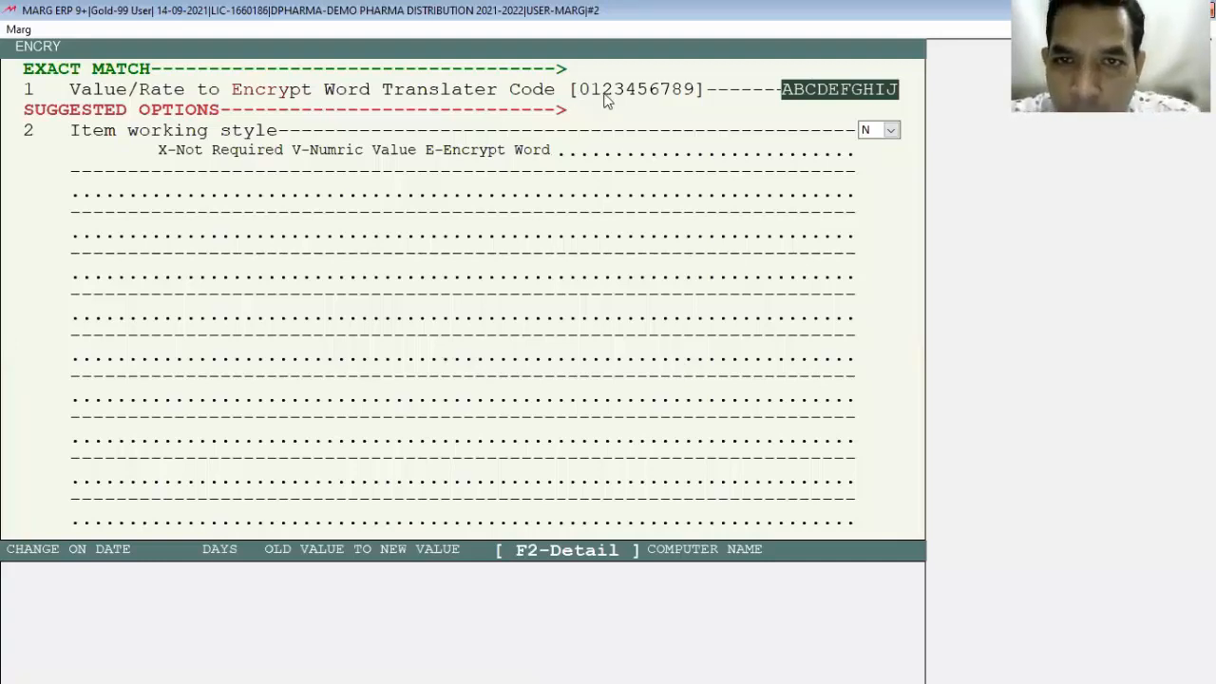
left_click_drag(783, 92, 888, 88)
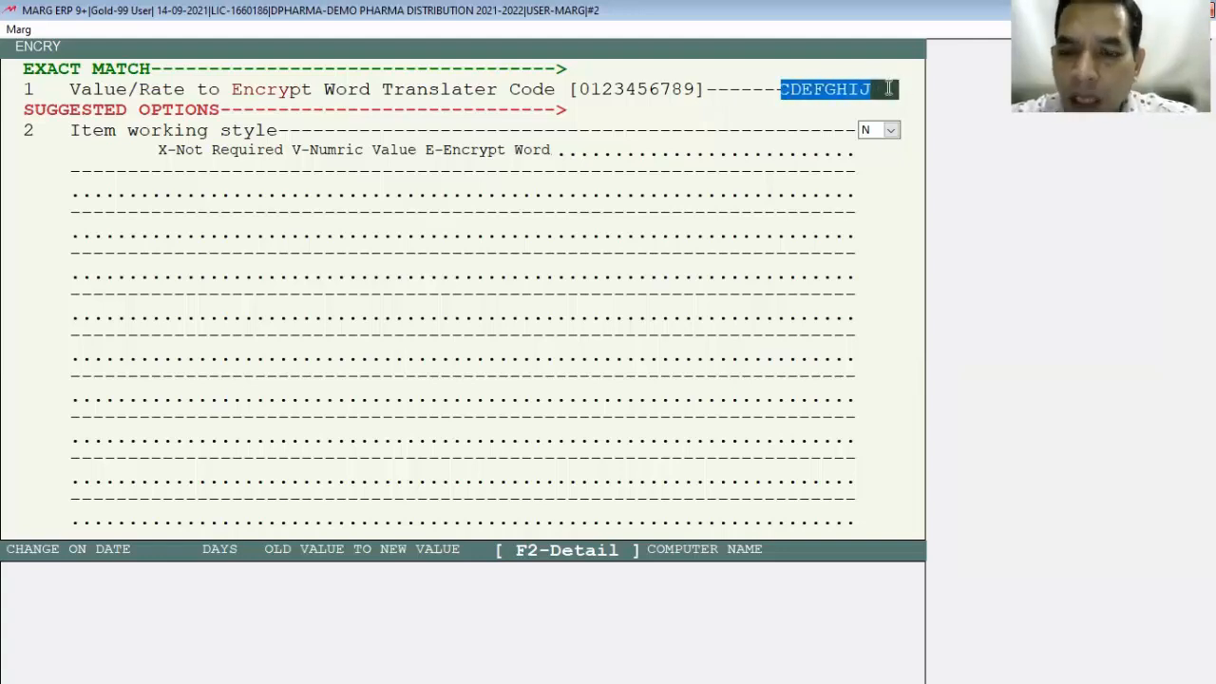
key("Escape")
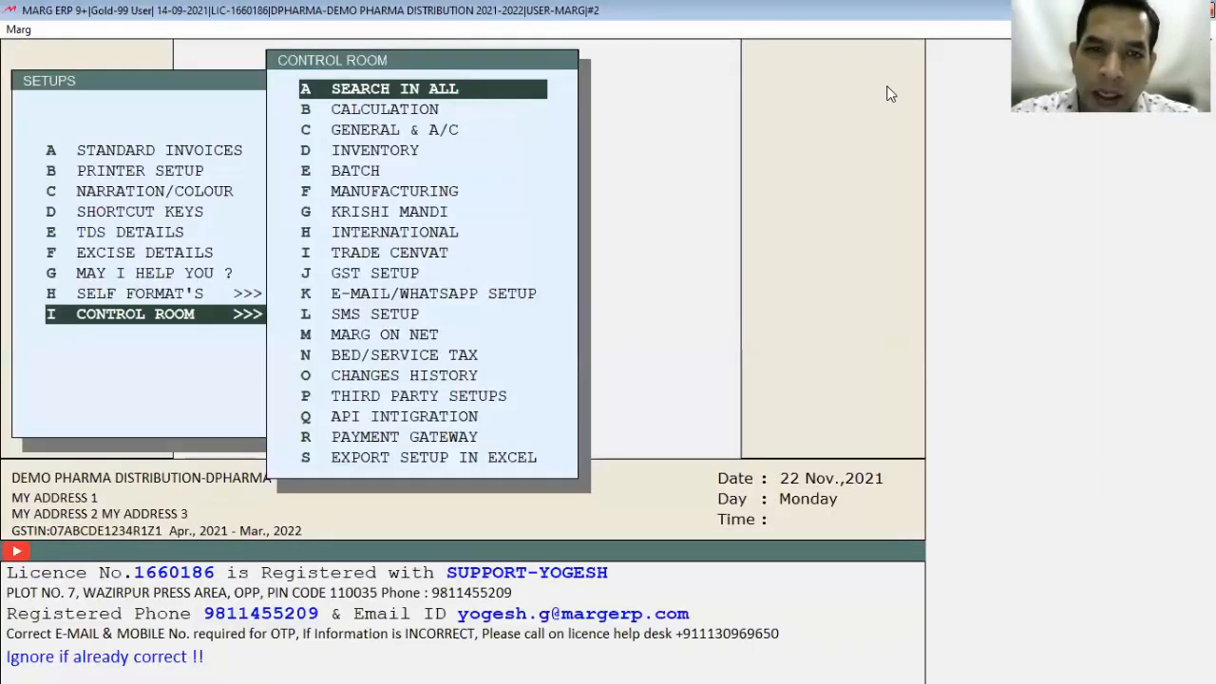
key("Return")
type("ENCRY")
key("Return")
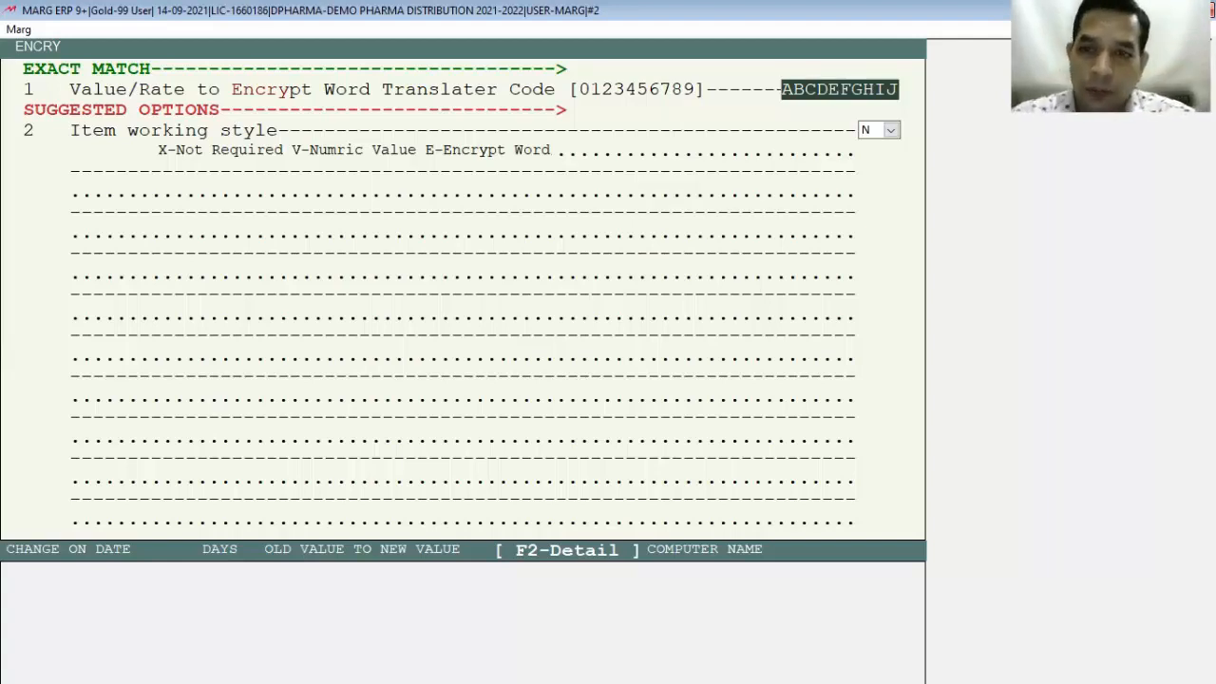
key("Escape")
key("Right")
key("Return")
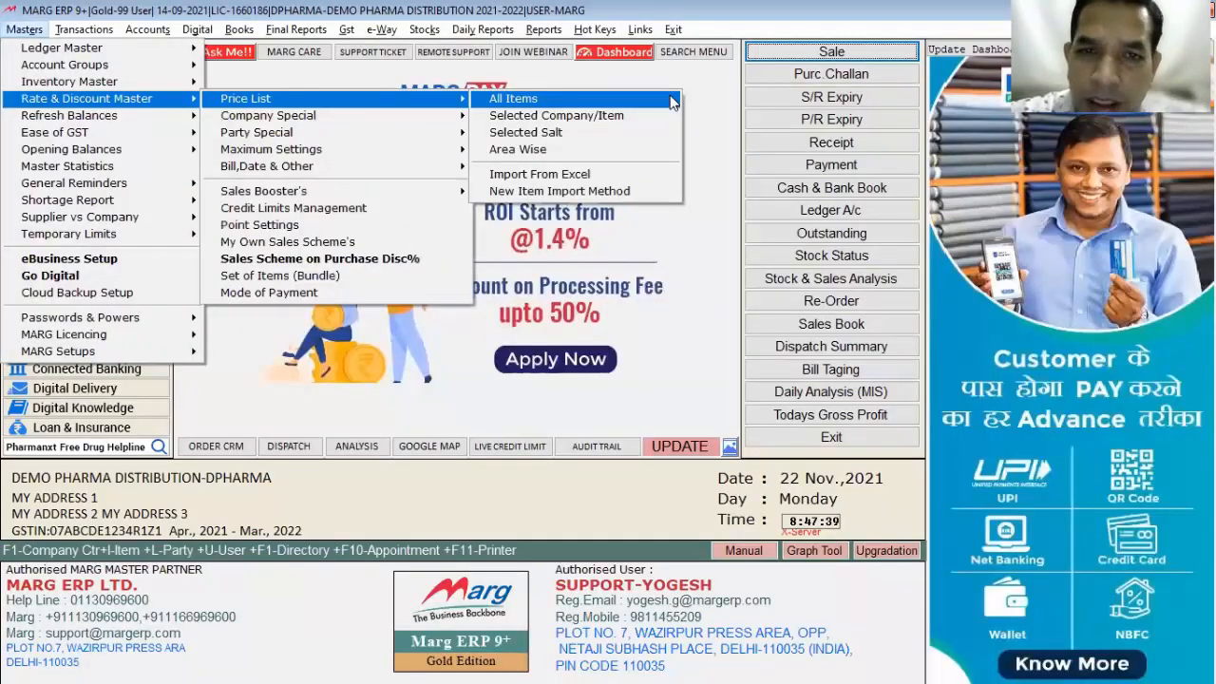
Step: Review the Price List submenu options, then open Company Special > Company General Discount
key("Down")
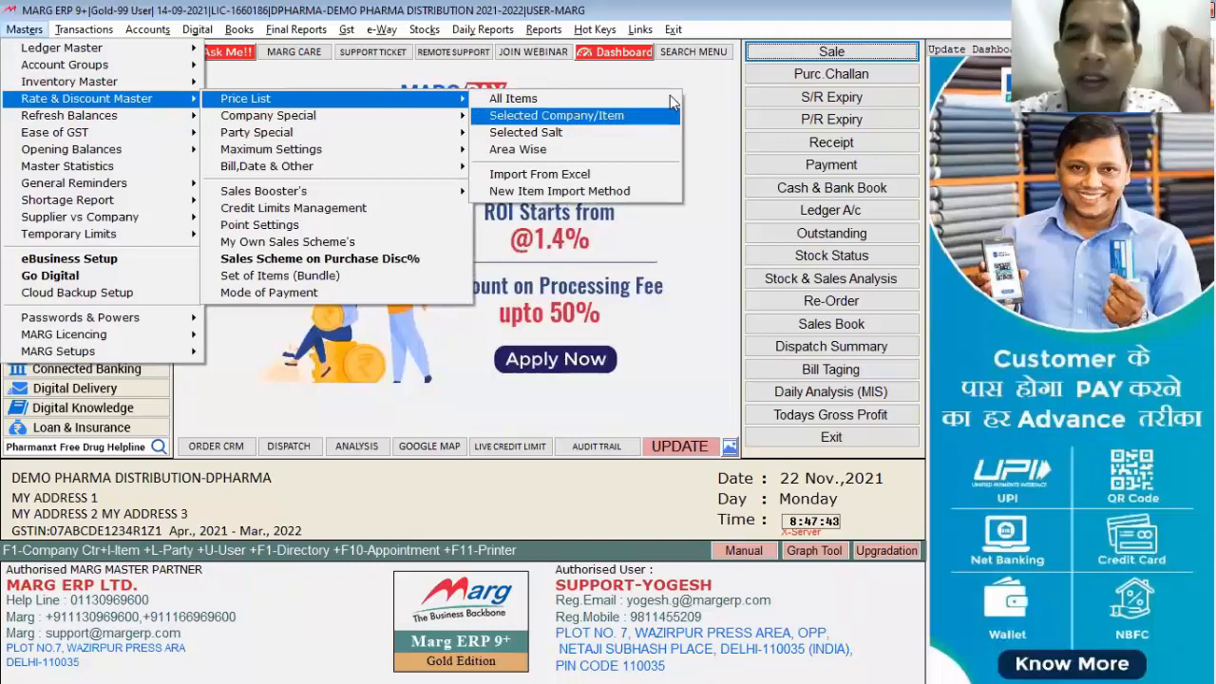
key("Down")
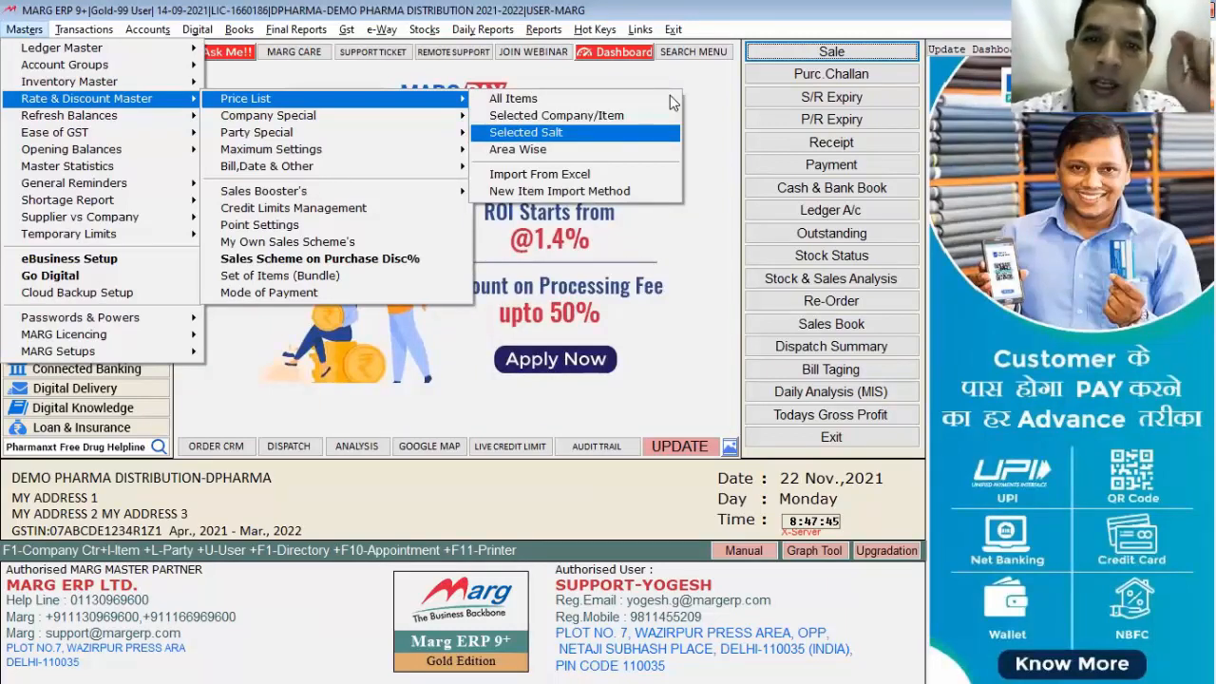
key("Down")
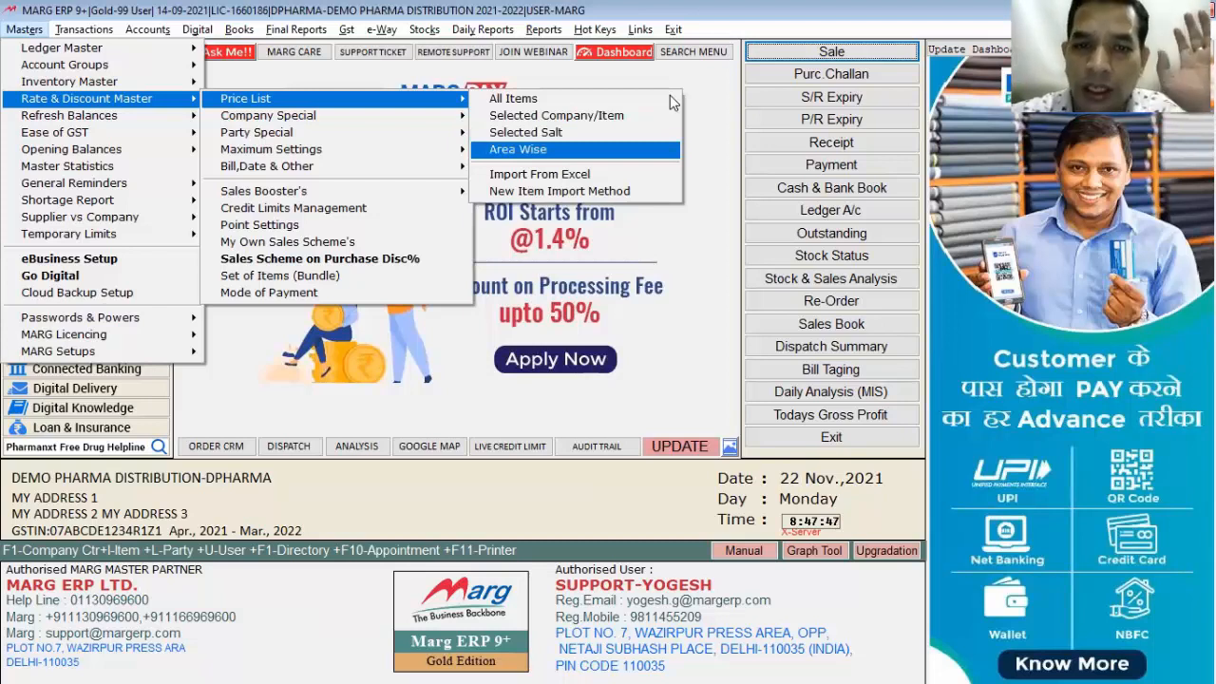
key("Down")
key("Down")
key("Up")
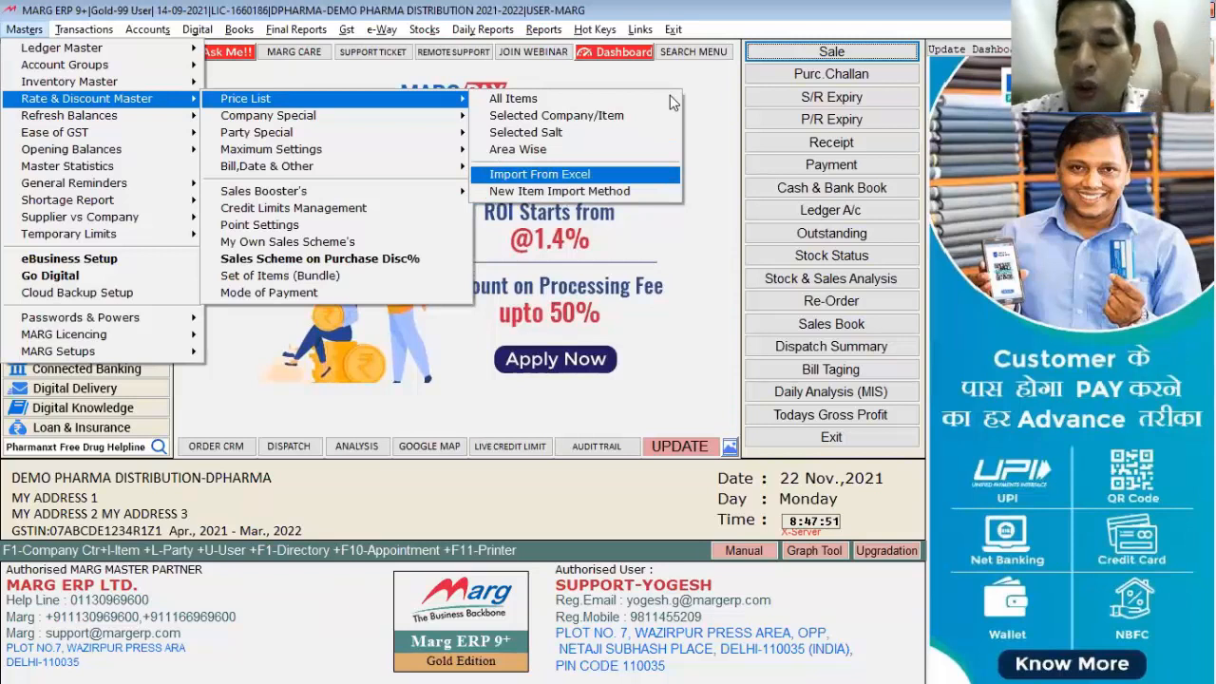
key("Left")
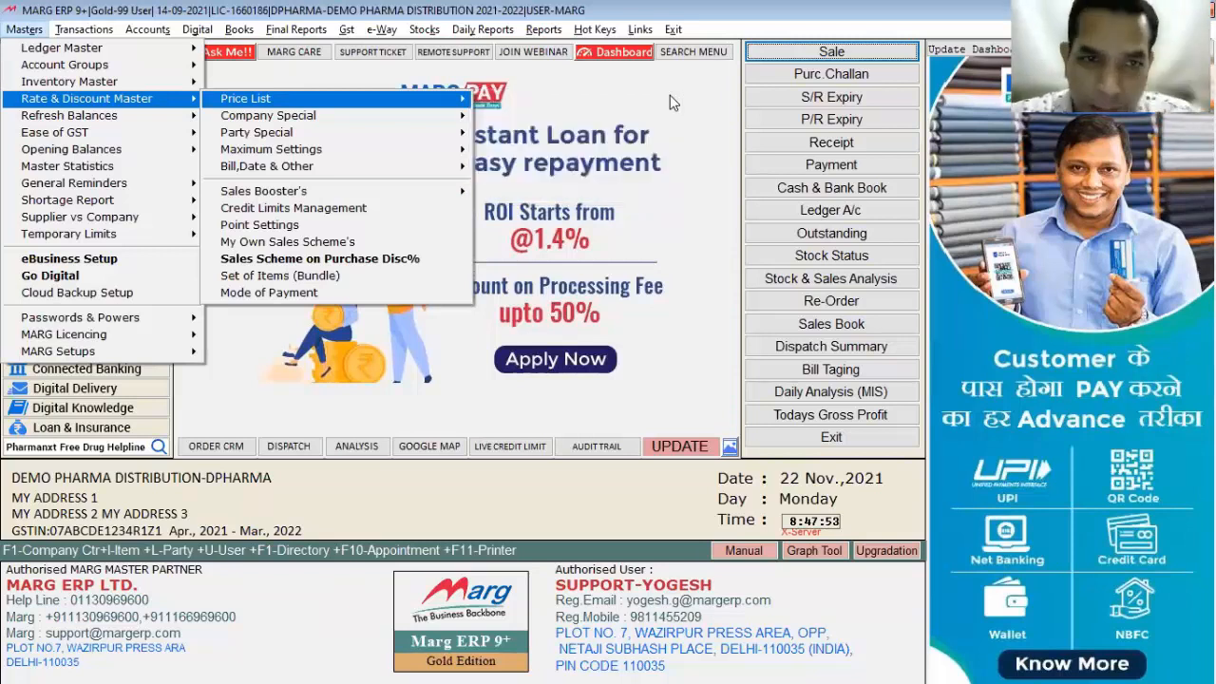
key("Down")
key("Right")
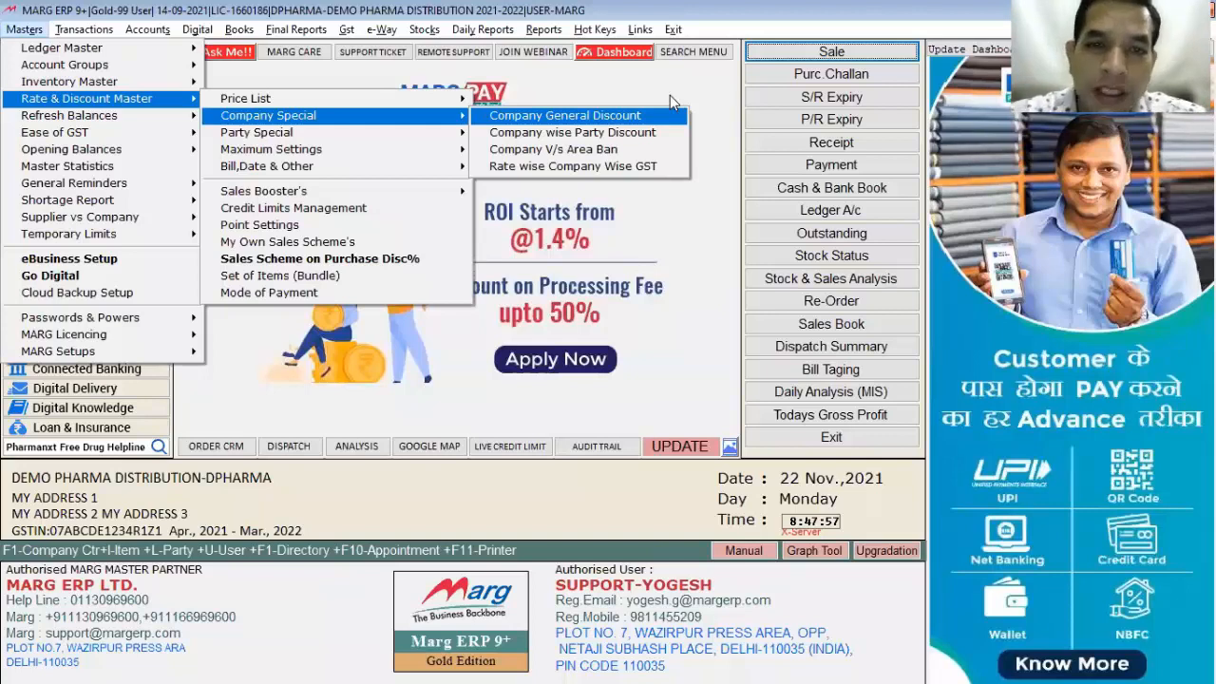
key("Return")
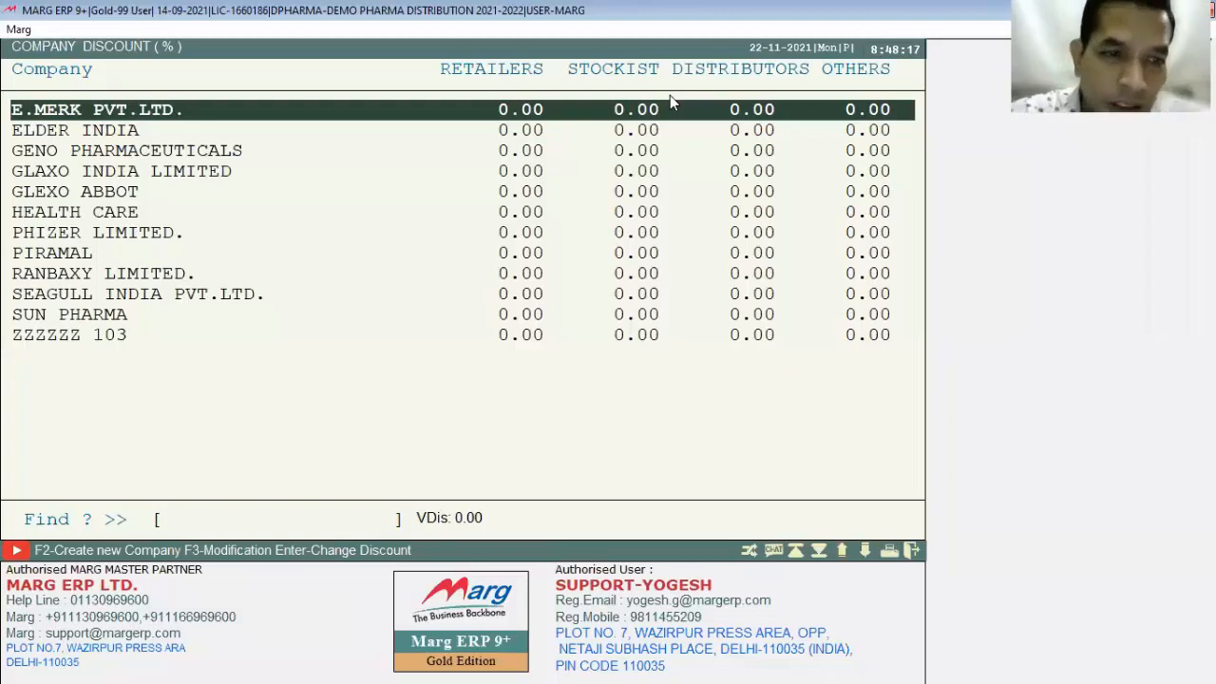
Step: Give GLAXO INDIA LIMITED a 3.00 retailer and 5.00 stockist discount
key("Down")
key("Down")
key("Down")
key("Return")
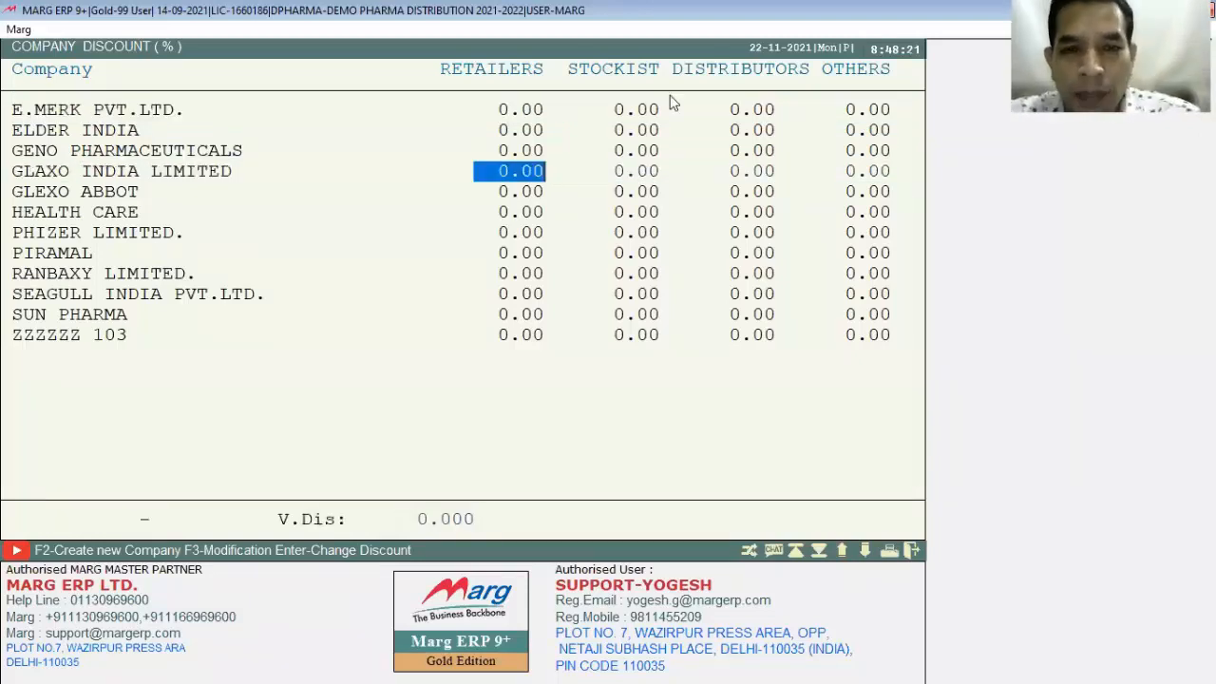
type("3 .")
key("Return")
type("5 .")
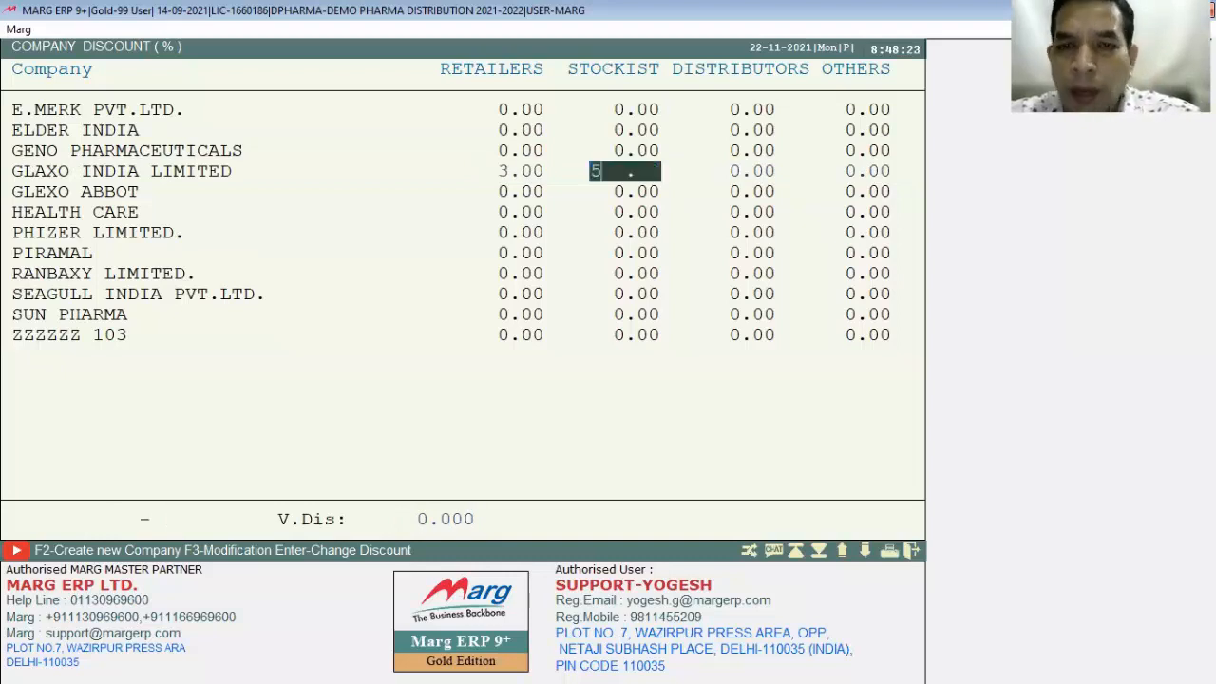
key("Return")
key("Return")
key("Return")
key("Escape")
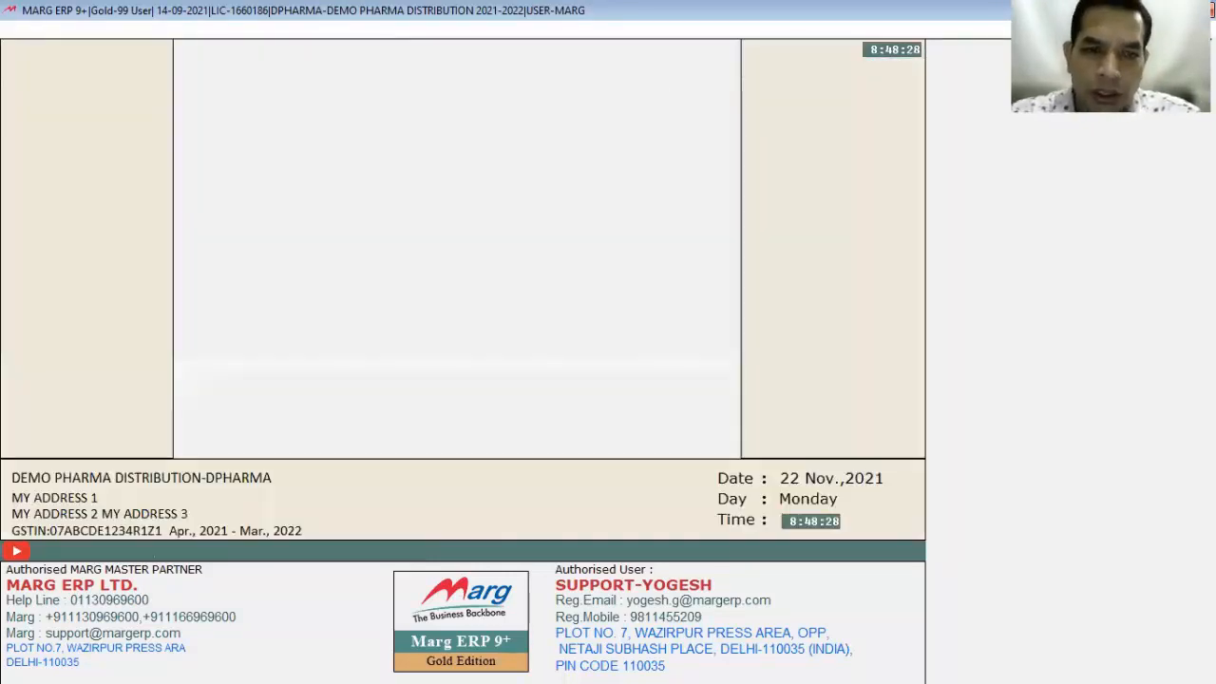
Step: Filter the item list to GLAXO INDIA LIMITED and review the BETNESOL INJ. and TAB. rates
key("ctrl+i")
key("Down")
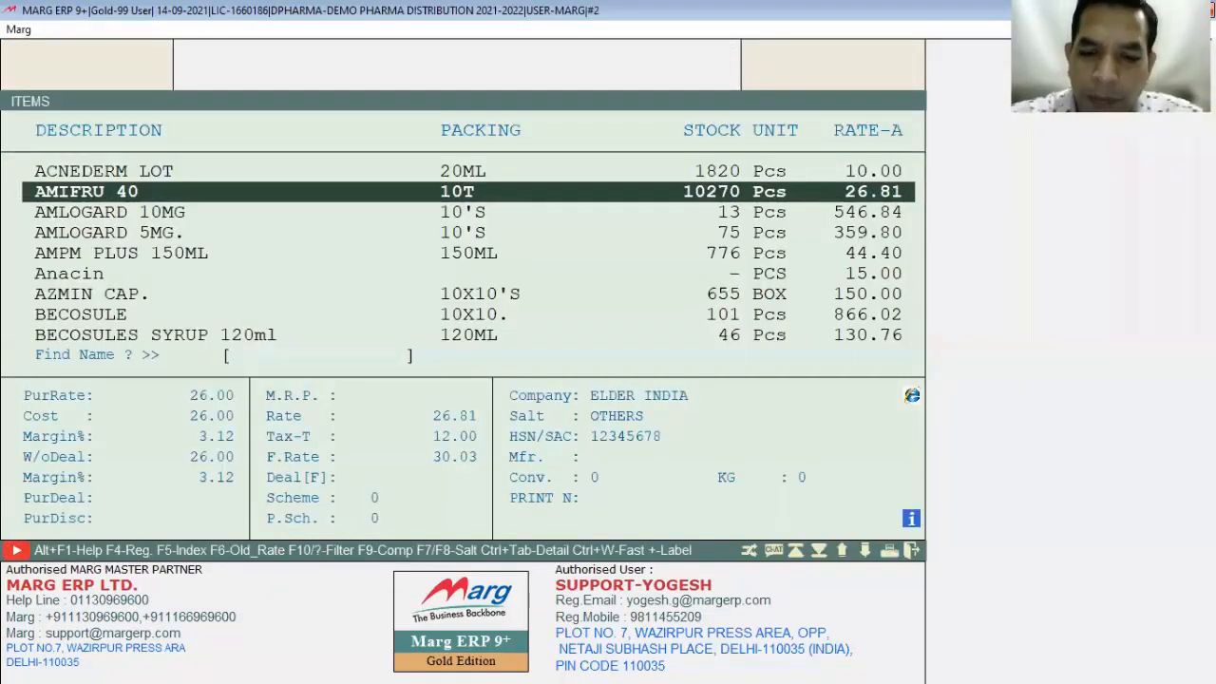
key("F9")
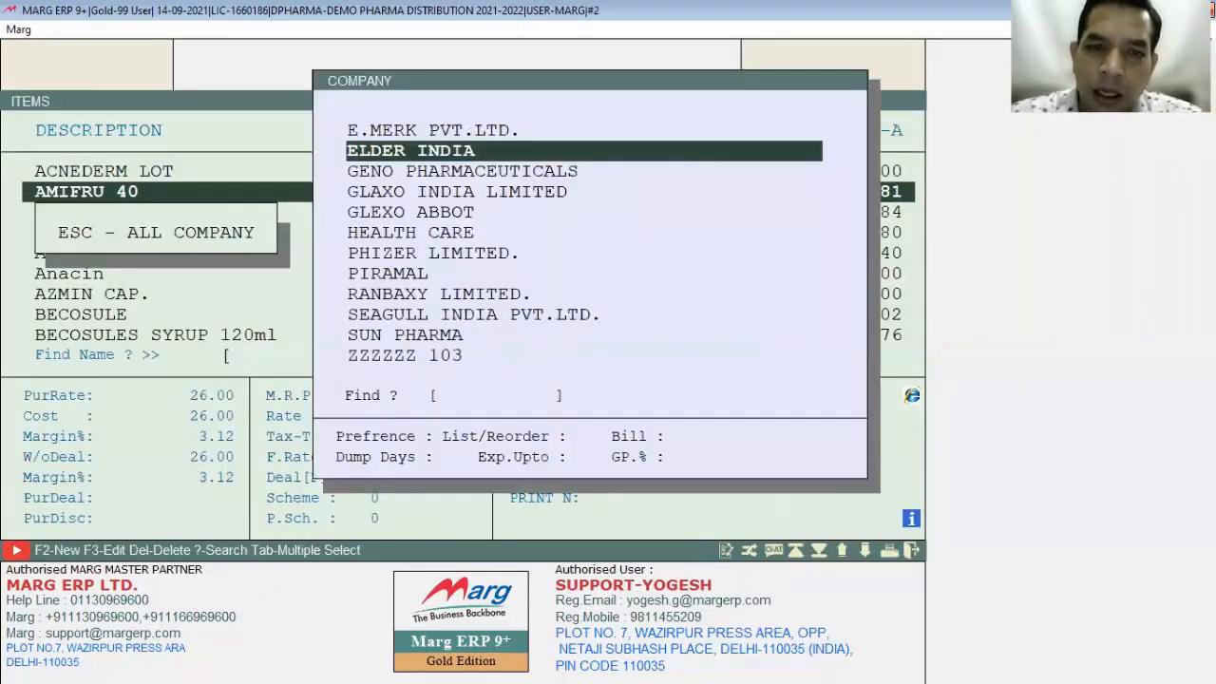
key("Down")
key("Down")
key("Return")
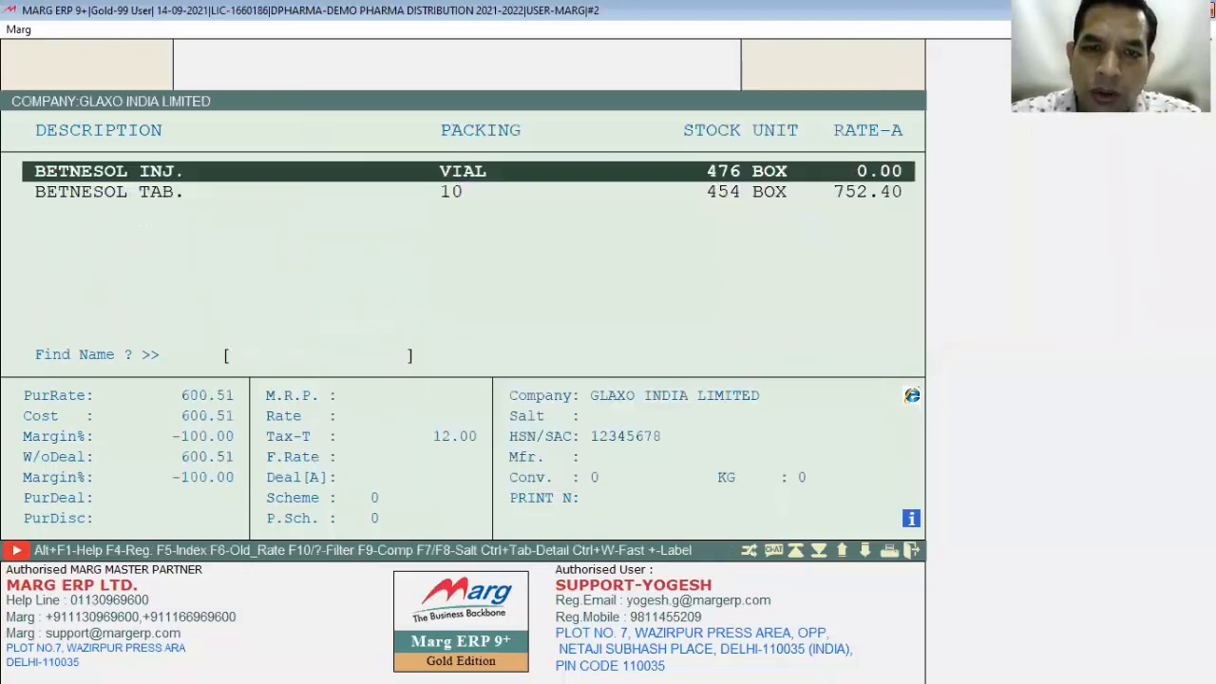
key("Down")
key("Up")
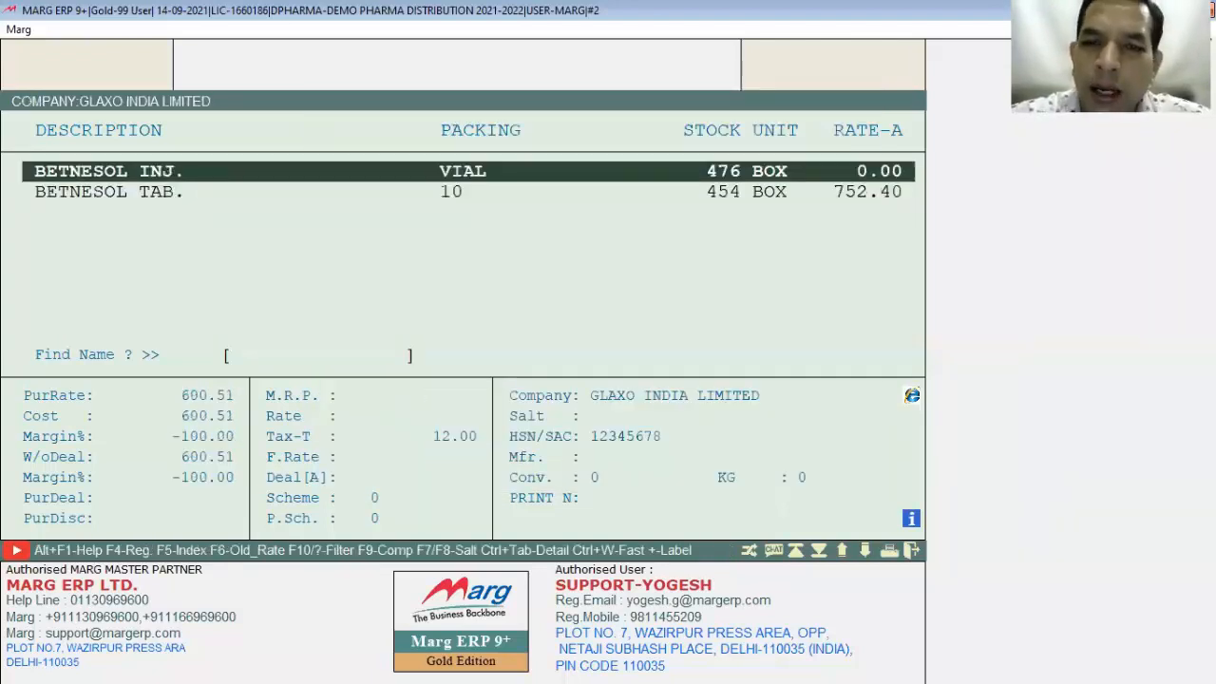
key("Down")
key("Up")
key("Down")
key("Escape")
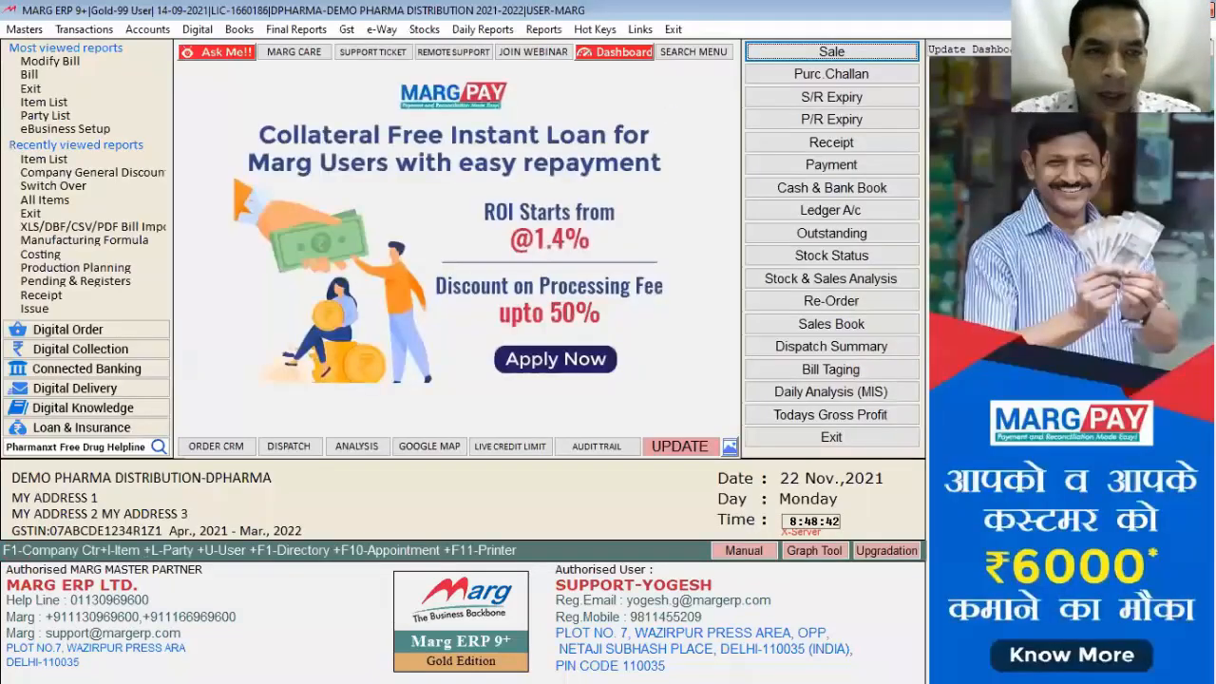
Step: Create a new customer ledger in category RETAILERS, then set the next customer's category to STOCKIST
key("ctrl+l")
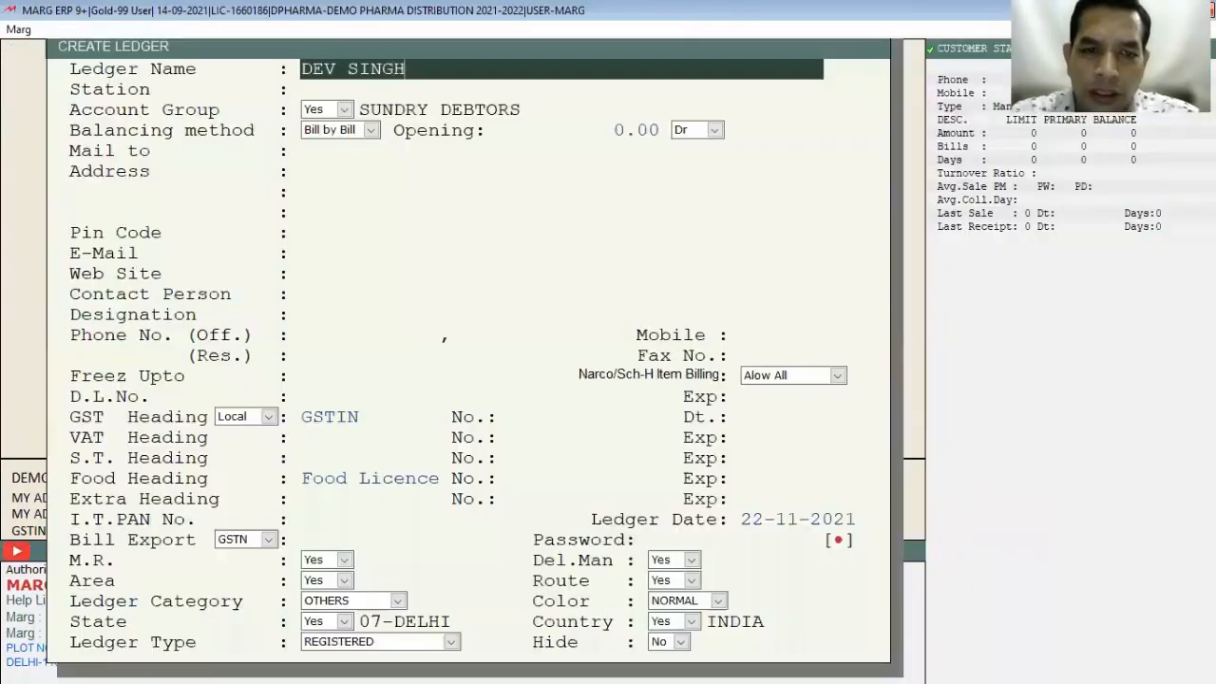
key("Return")
key("Return")
key("Return")
key("Return")
key("Return")
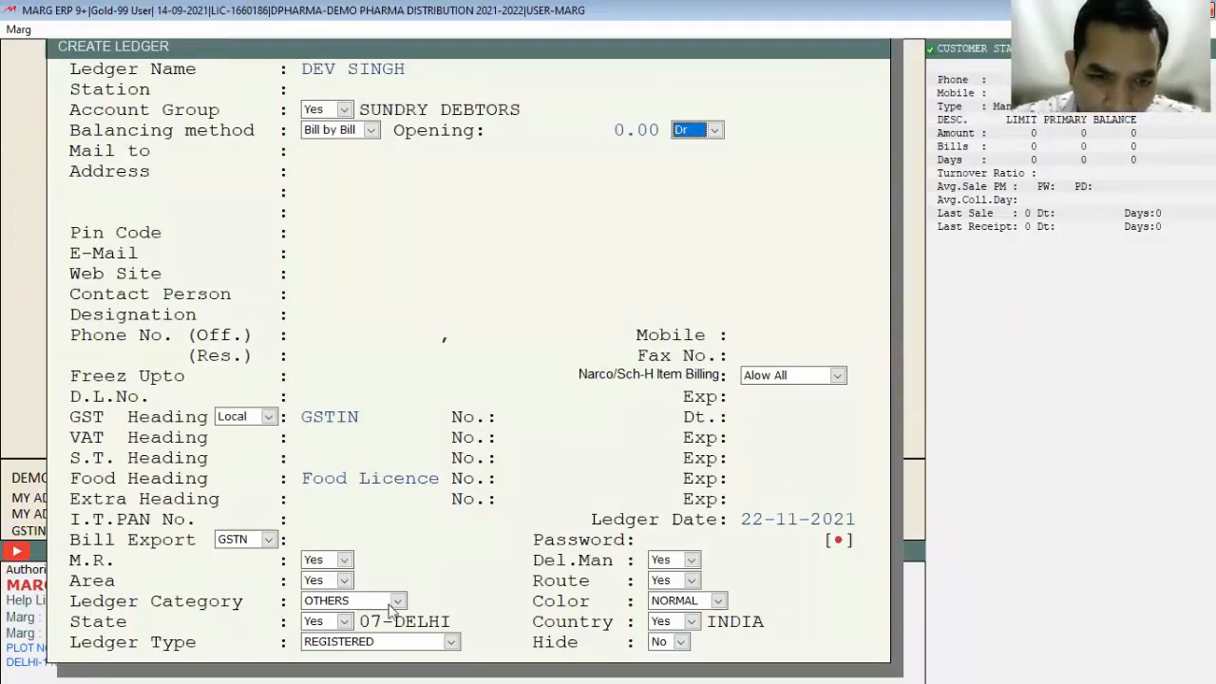
key("Return")
key("Return")
key("Return")
key("Return")
key("Return")
key("Return")
key("Return")
key("Return")
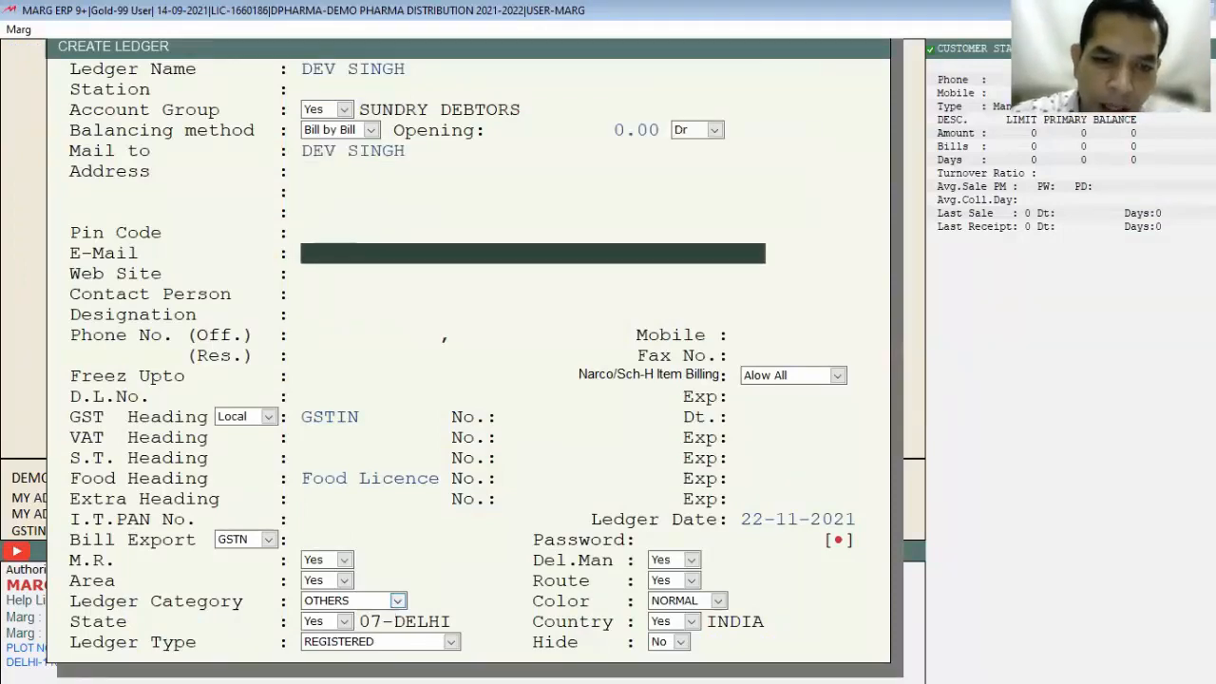
key("Return")
key("Return")
key("Return")
key("Return")
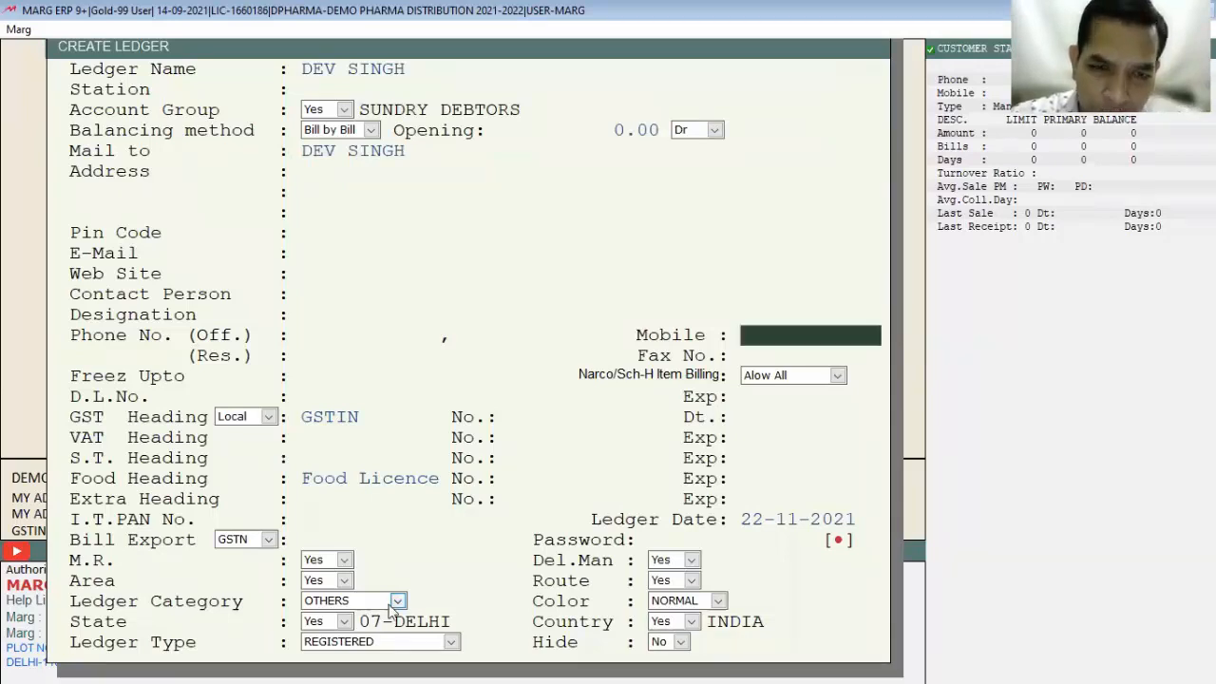
key("Return")
key("Return")
key("Return")
key("Return")
key("Return")
key("Return")
key("Return")
key("Return")
key("Return")
key("Return")
key("Return")
key("Return")
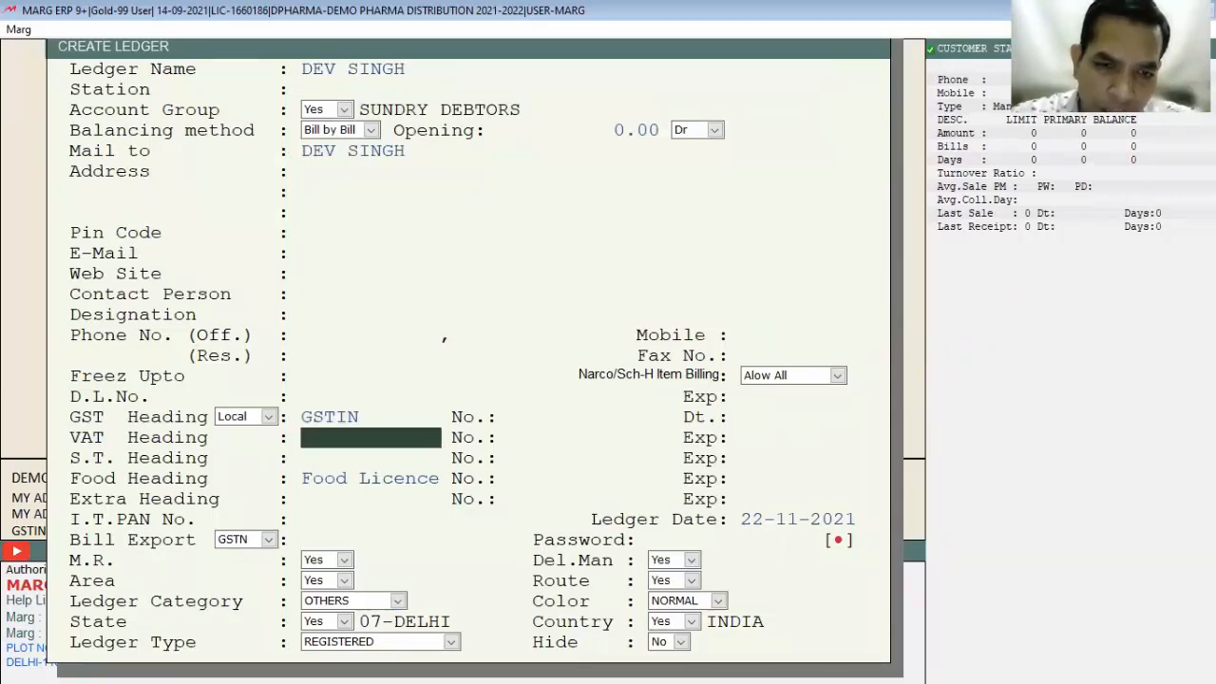
key("Return")
key("Return")
key("Return")
key("Return")
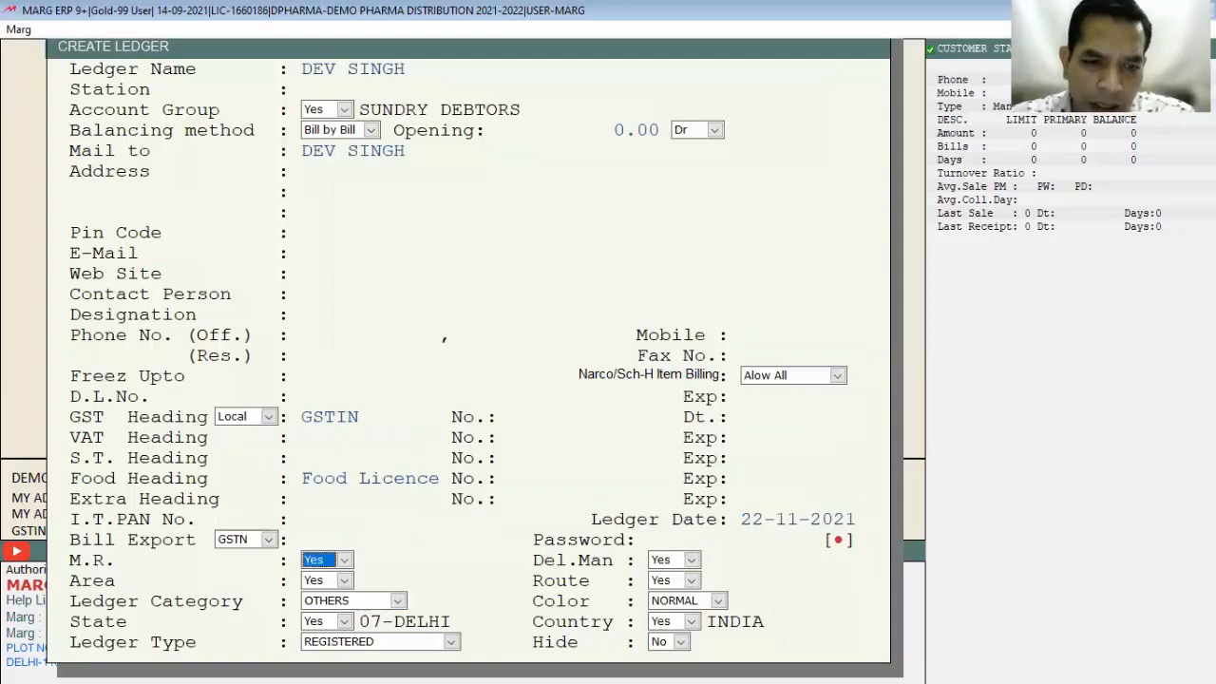
key("Up")
key("Up")
key("Up")
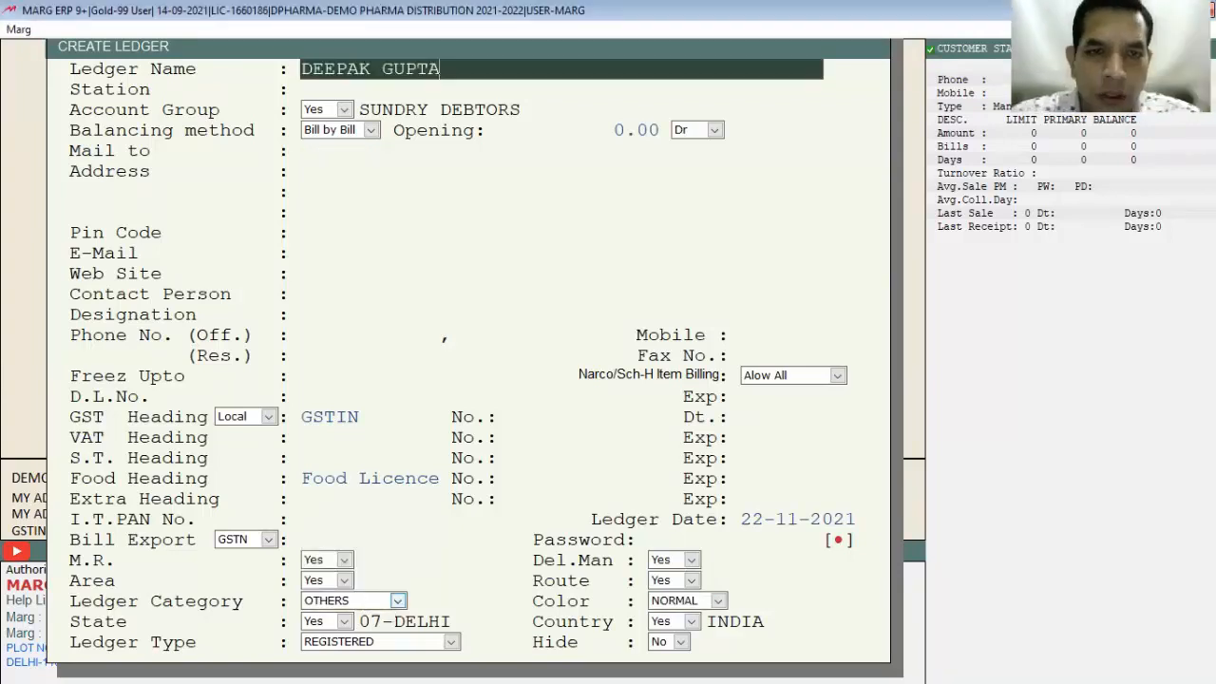
key("Return")
key("Return")
key("Return")
key("Return")
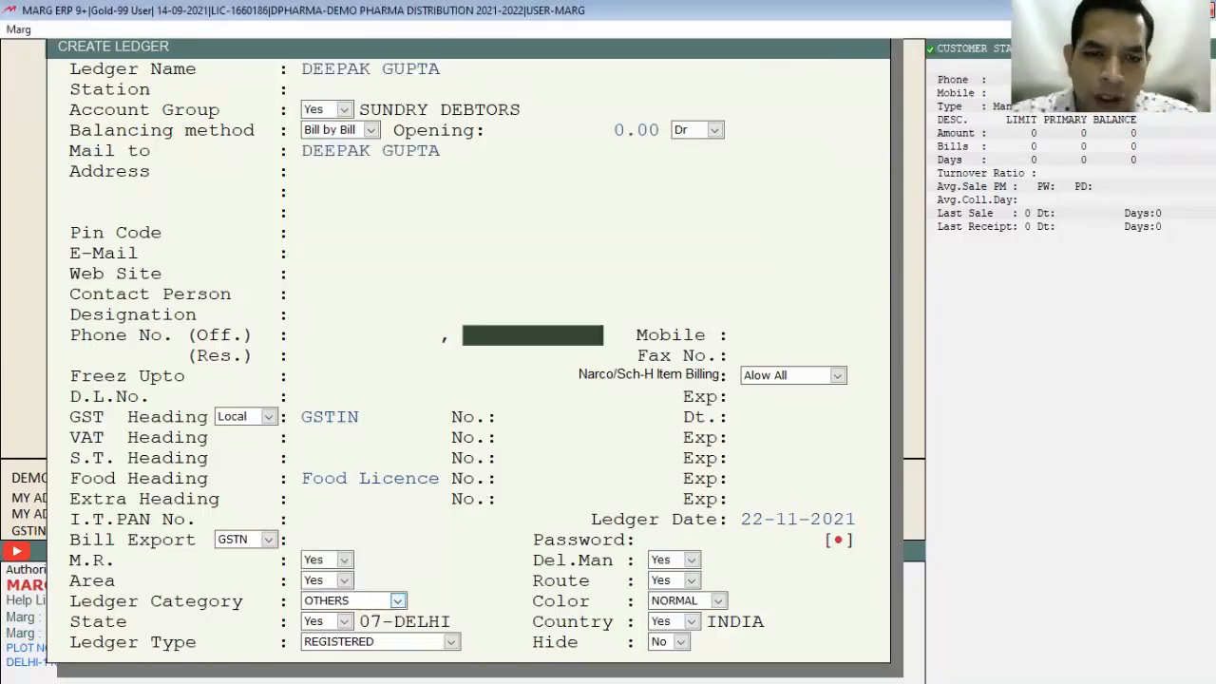
left_click(397, 600)
key("Up")
key("Up")
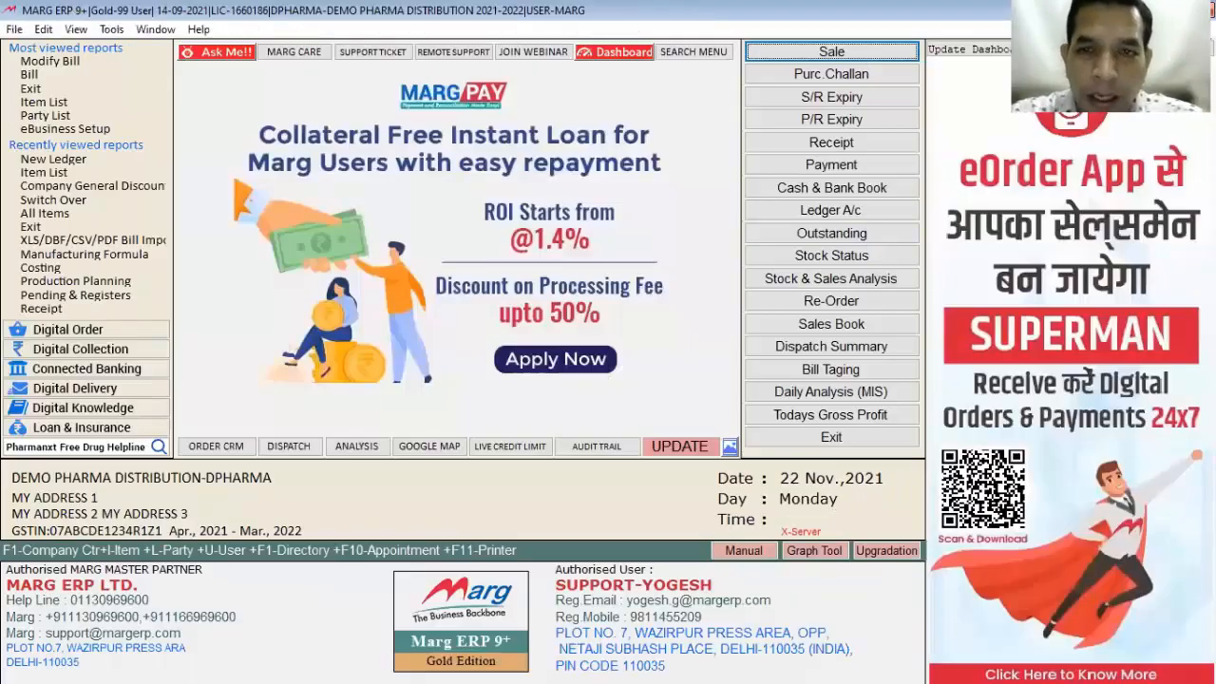
Step: Bill one BETNESOL TAB. (batch 12222) to the retailer customer, getting the 3.00% discount
key("Return")
type("DEV")
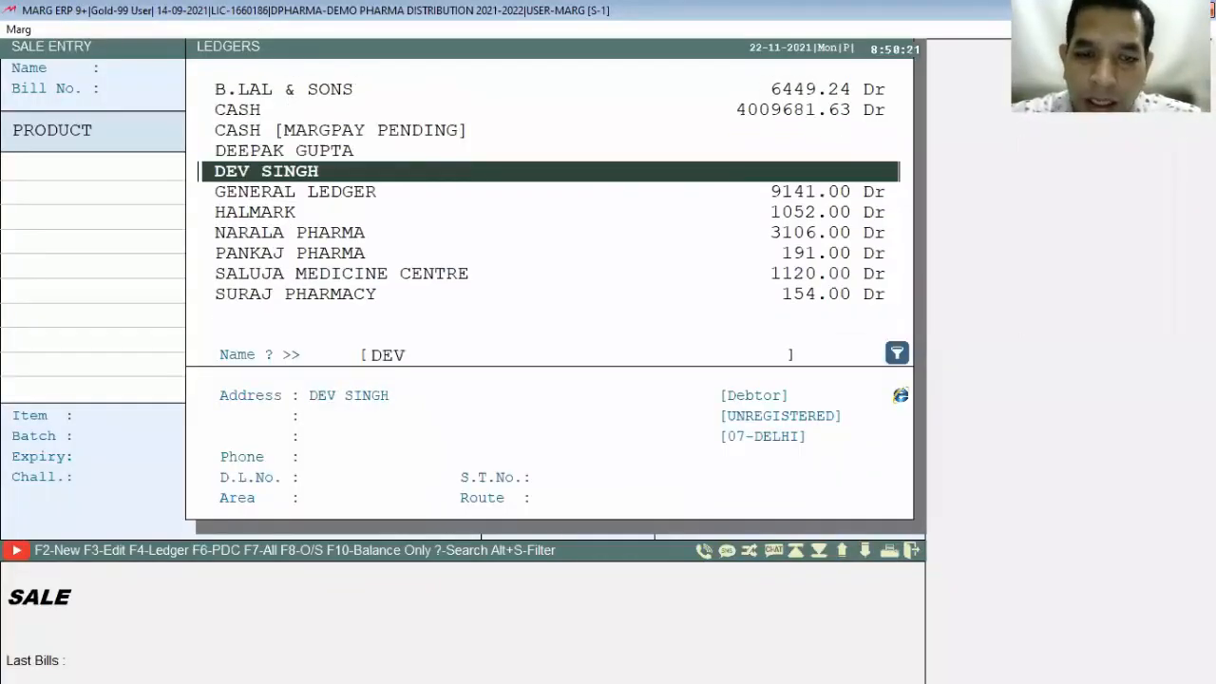
key("Return")
key("Return")
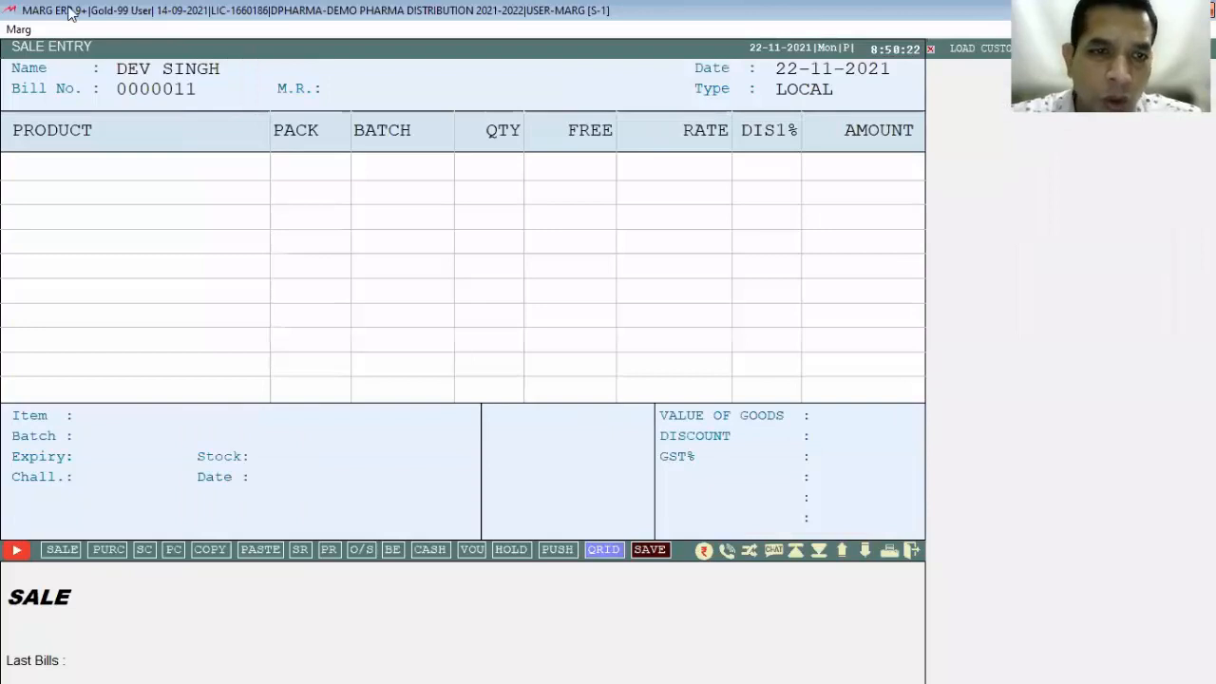
type("BE")
key("Down")
key("Down")
key("Down")
key("Down")
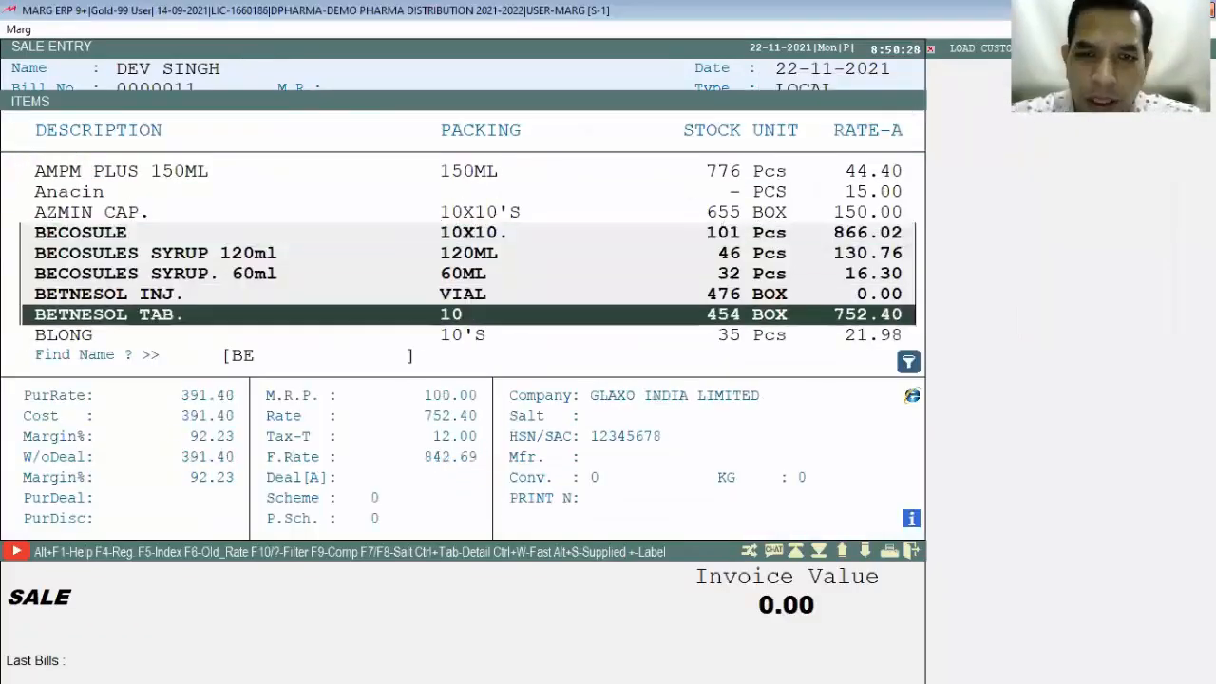
key("Return")
key("Down")
key("Return")
type("1")
key("Return")
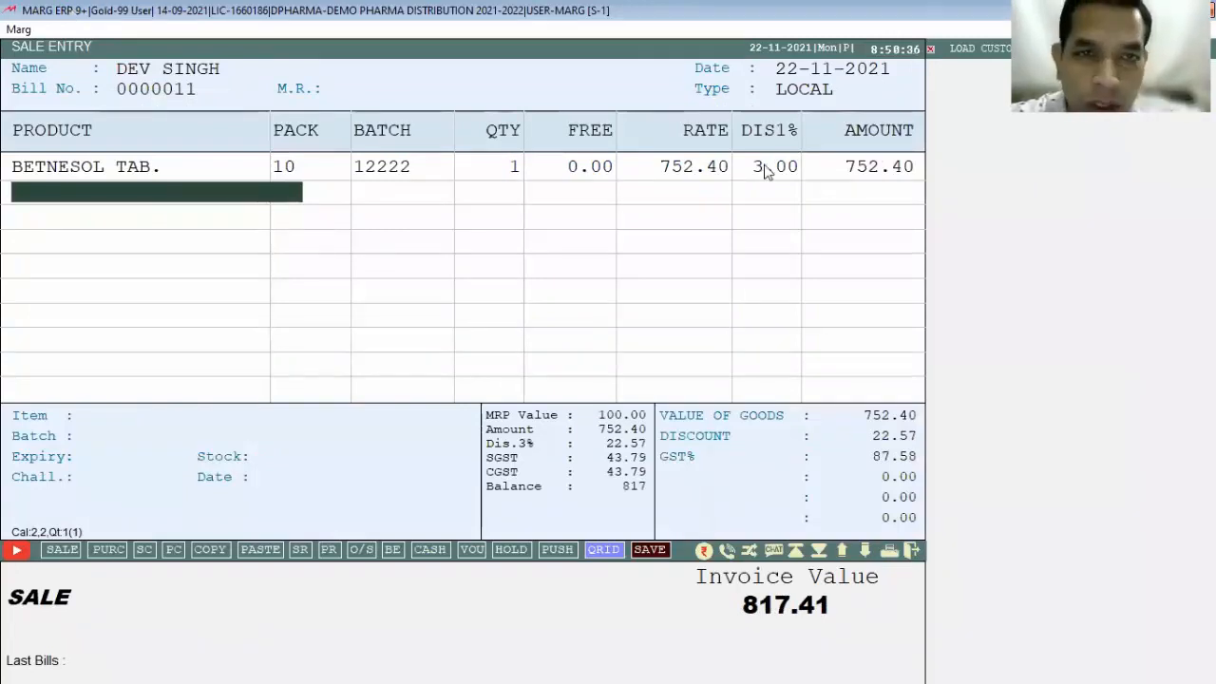
Step: Discard the test bill without saving and return to the dashboard
key("Escape")
key("Escape")
key("Escape")
key("y")
key("Escape")
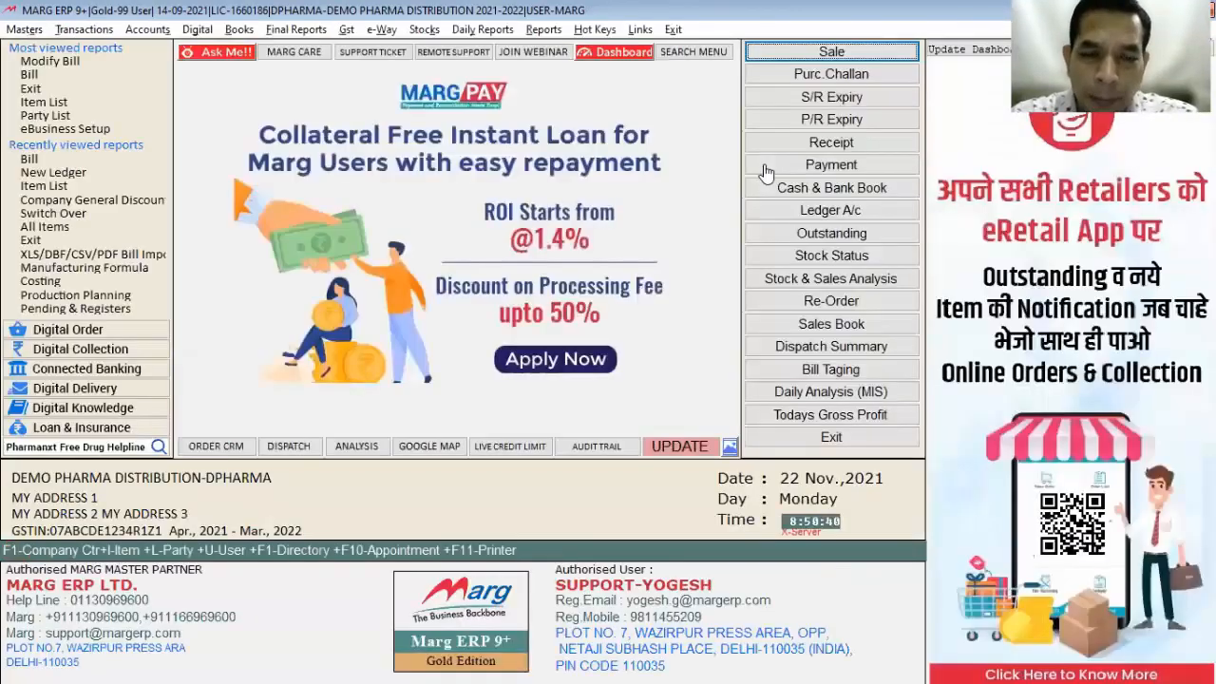
Step: Bill one BETNESOL TAB. (batch 12222) to the chosen customer, showing a 5.00% discount
key("Return")
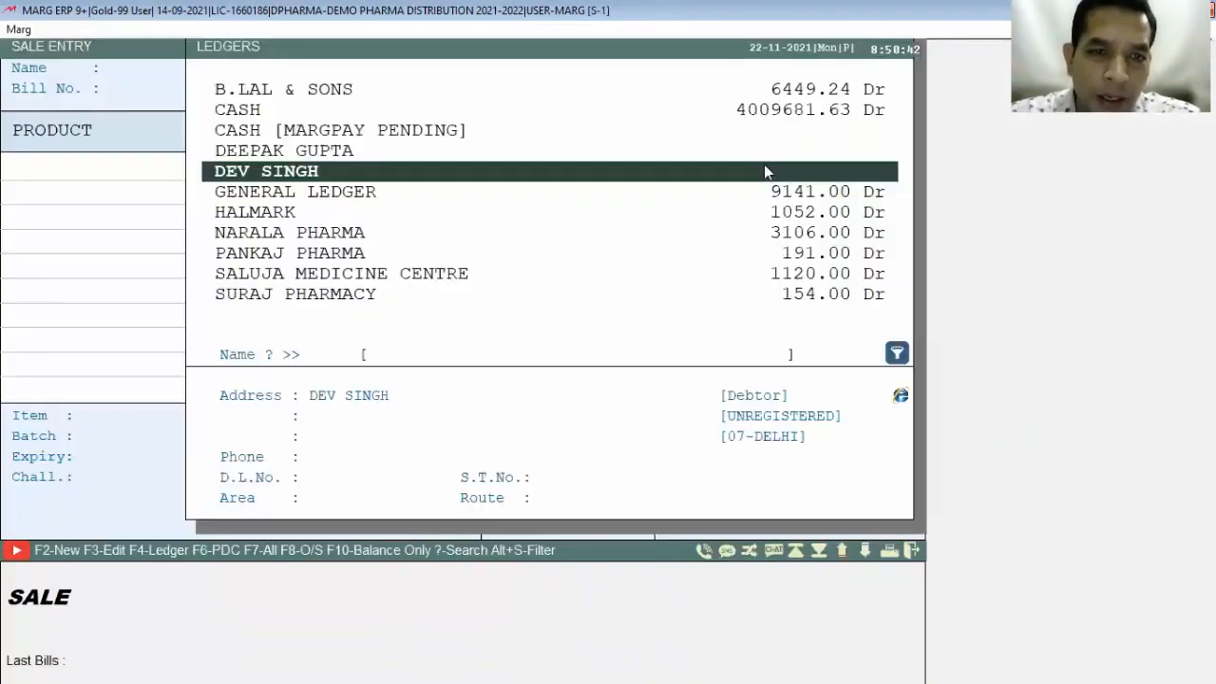
key("Up")
key("Return")
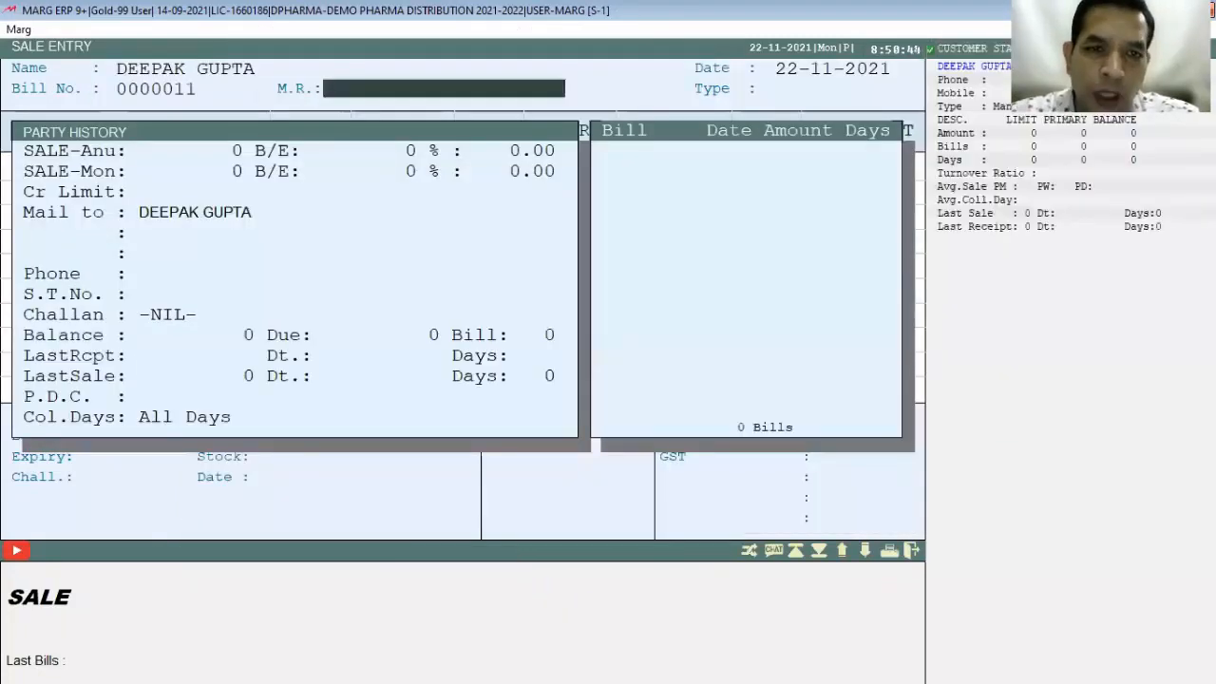
key("Return")
key("Return")
key("Return")
key("Down")
key("Return")
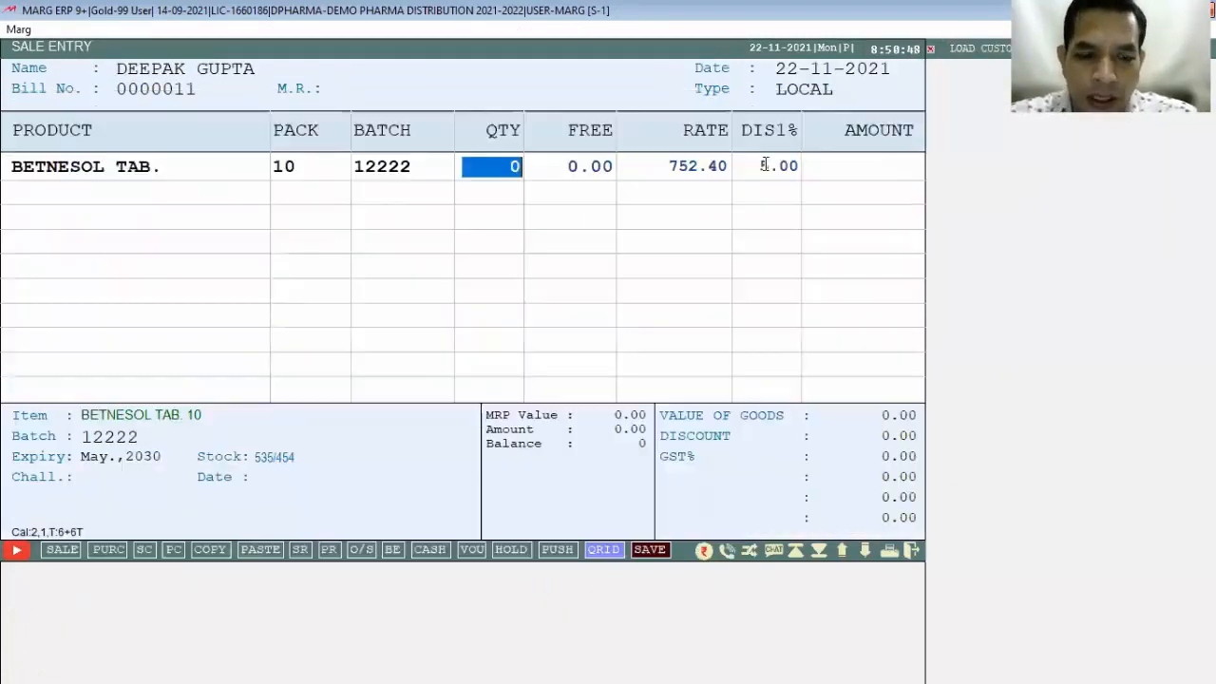
type("1")
key("Return")
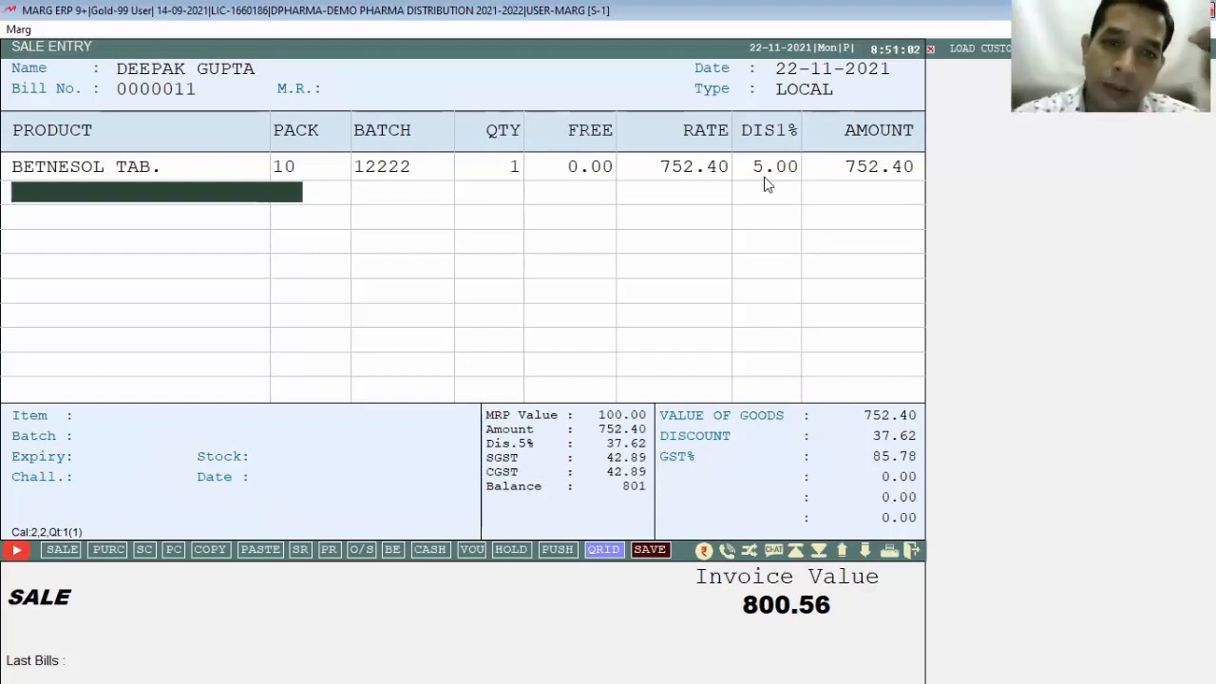
Step: Exit the BETNESOL test bill without saving
key("Escape")
key("Escape")
key("Right")
key("Return")
key("Escape")
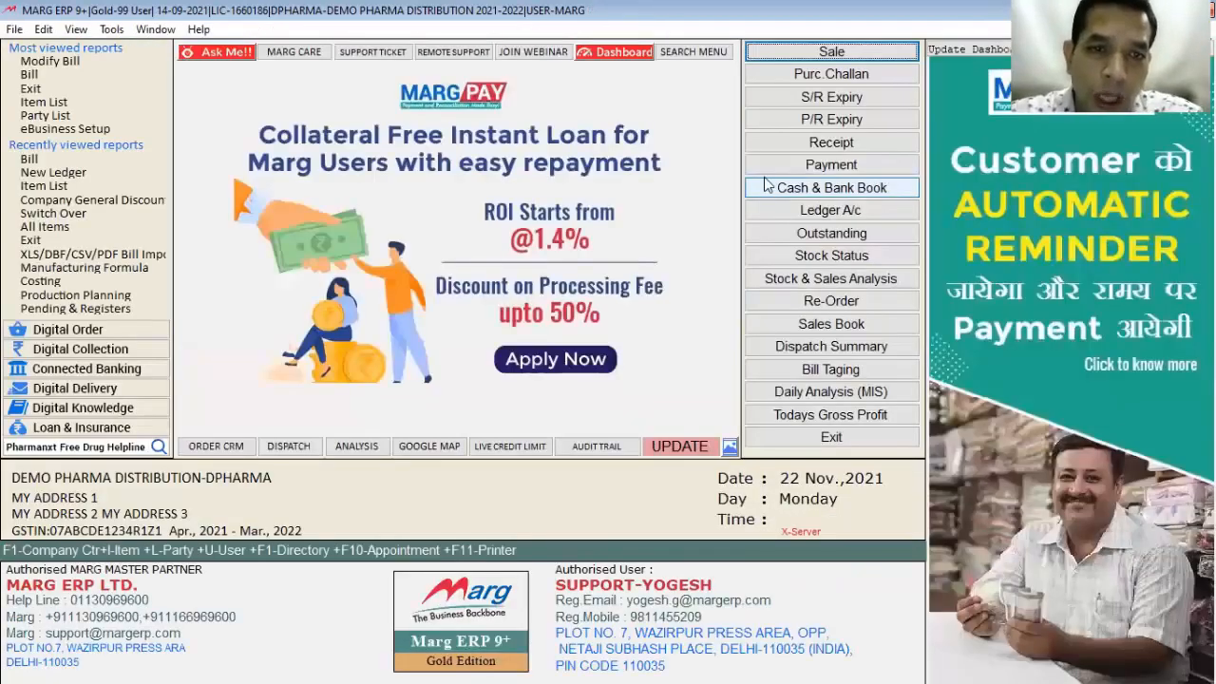
Step: Start another sale bill for the same customer with one BRUFOGESIC
key("Return")
key("Return")
key("Return")
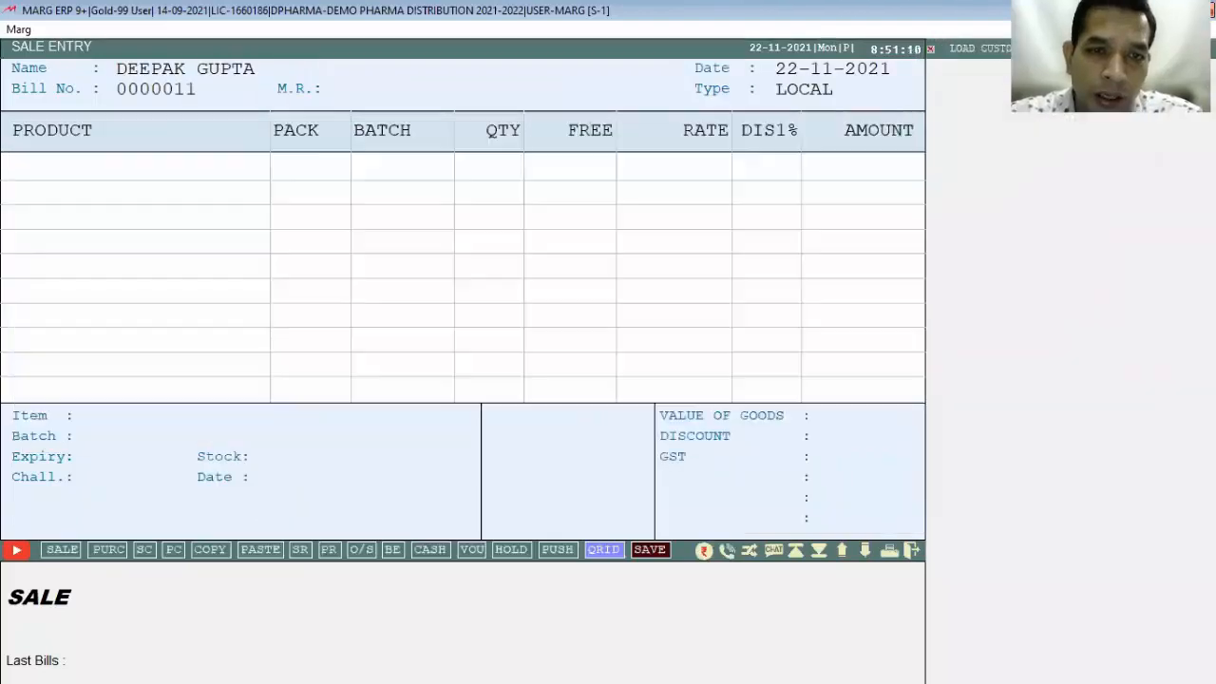
key("Return")
key("Down")
key("Down")
key("Down")
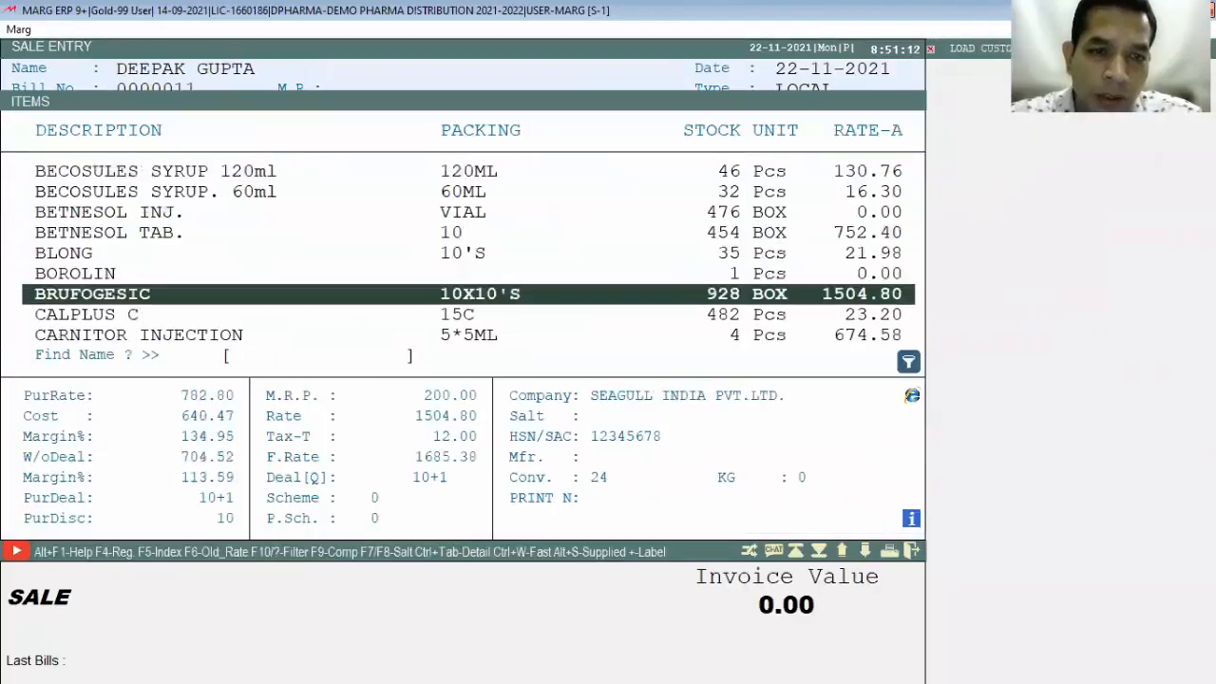
key("Return")
key("Return")
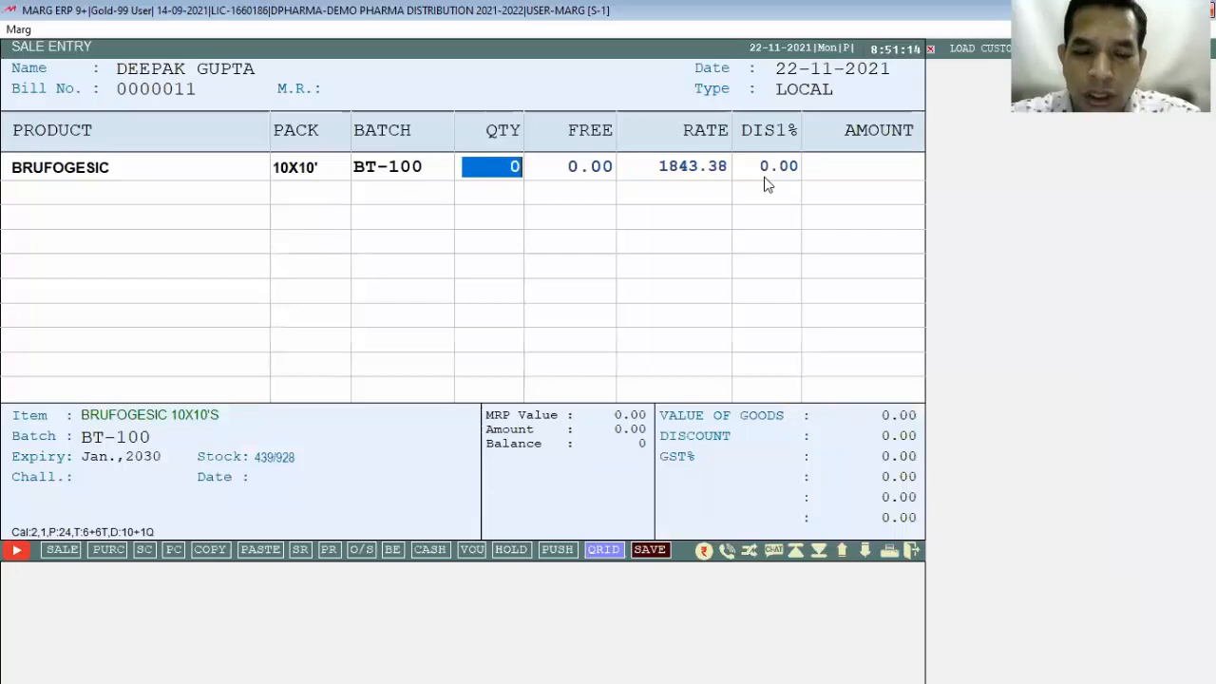
type("1")
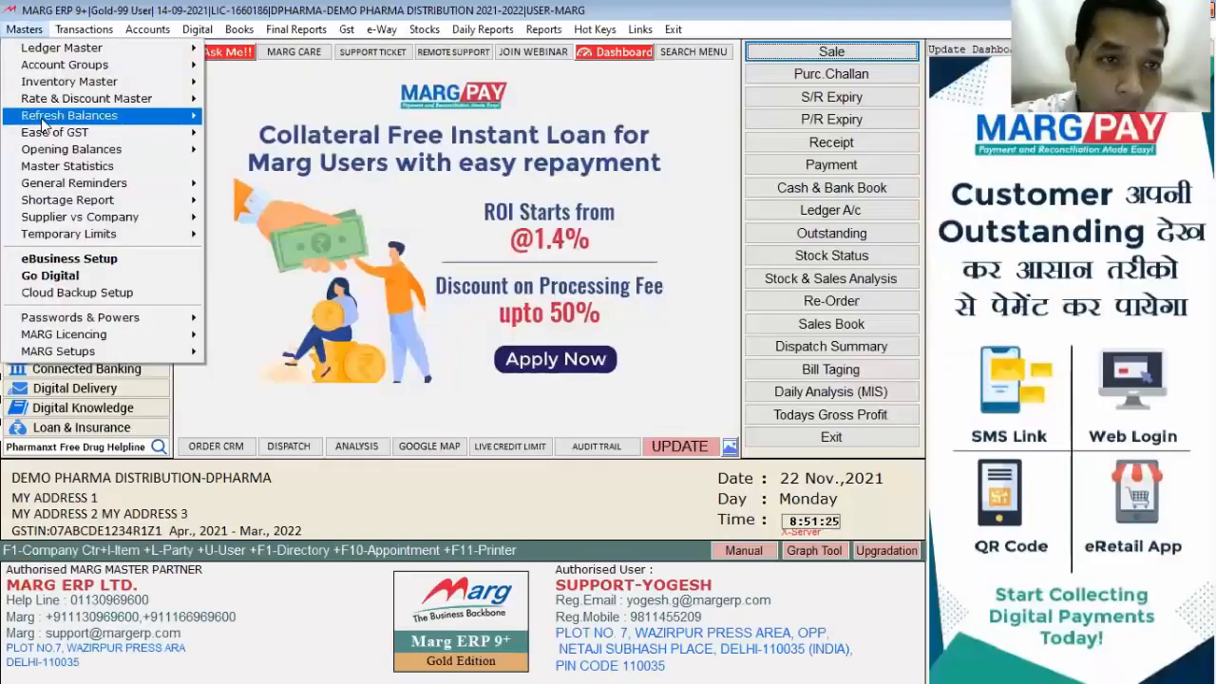
mouse_move(142, 99)
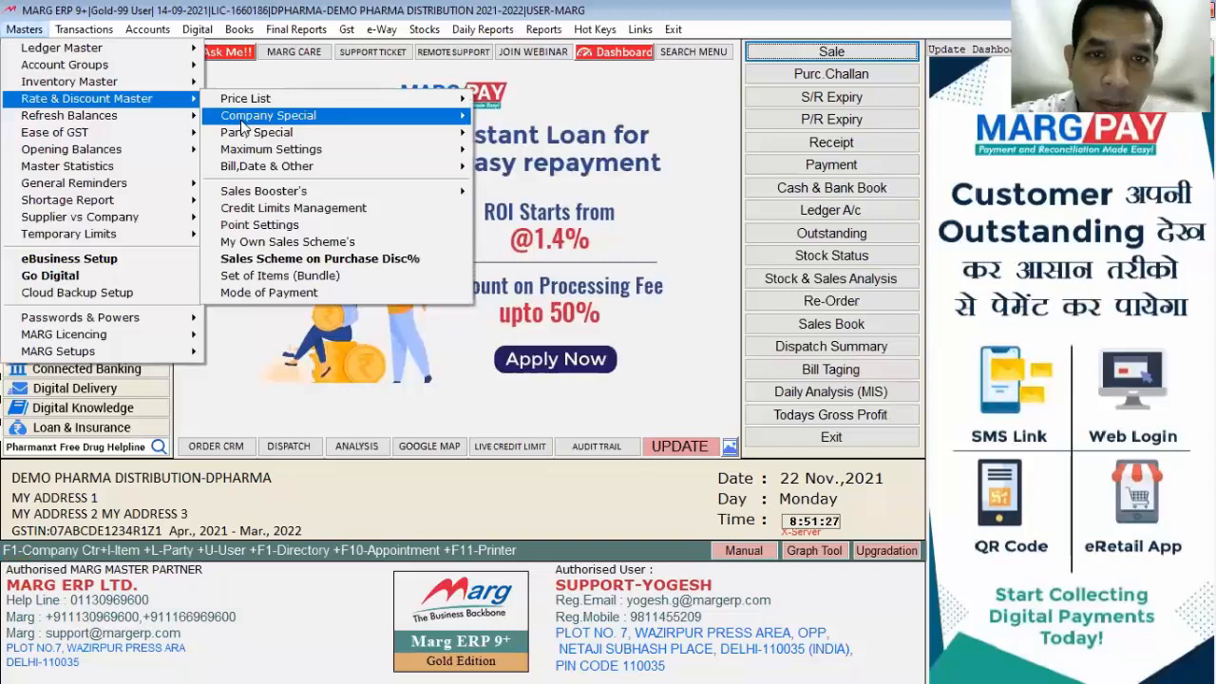
mouse_move(241, 119)
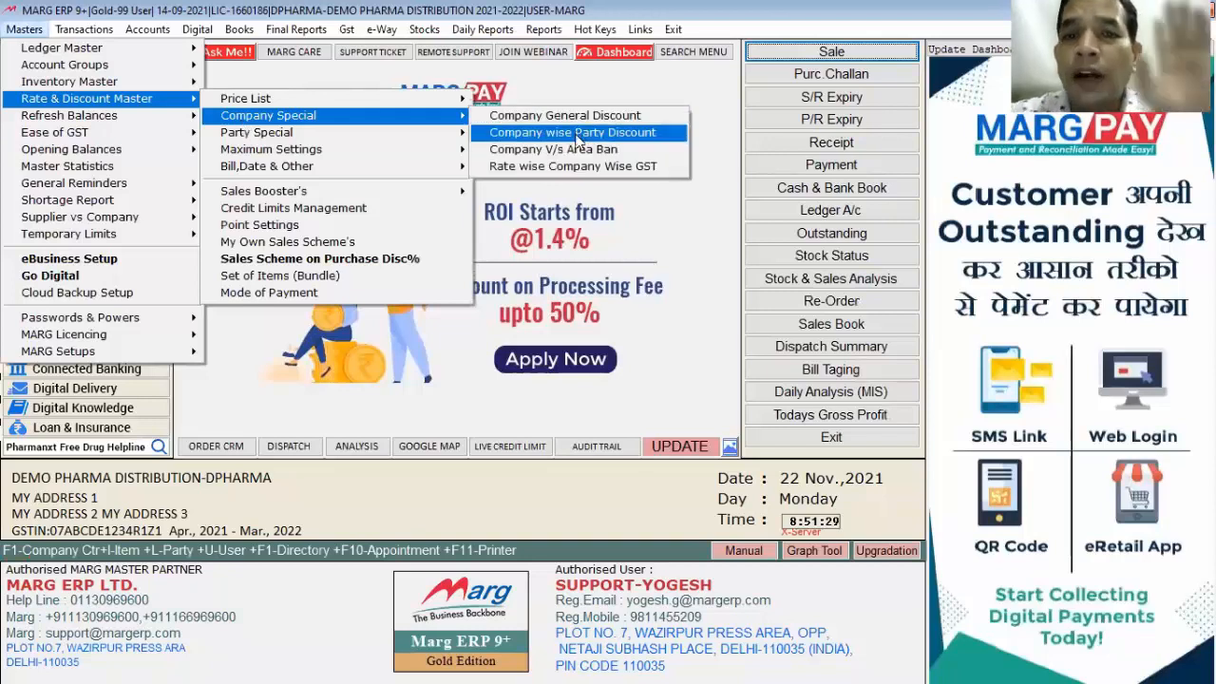
left_click(577, 135)
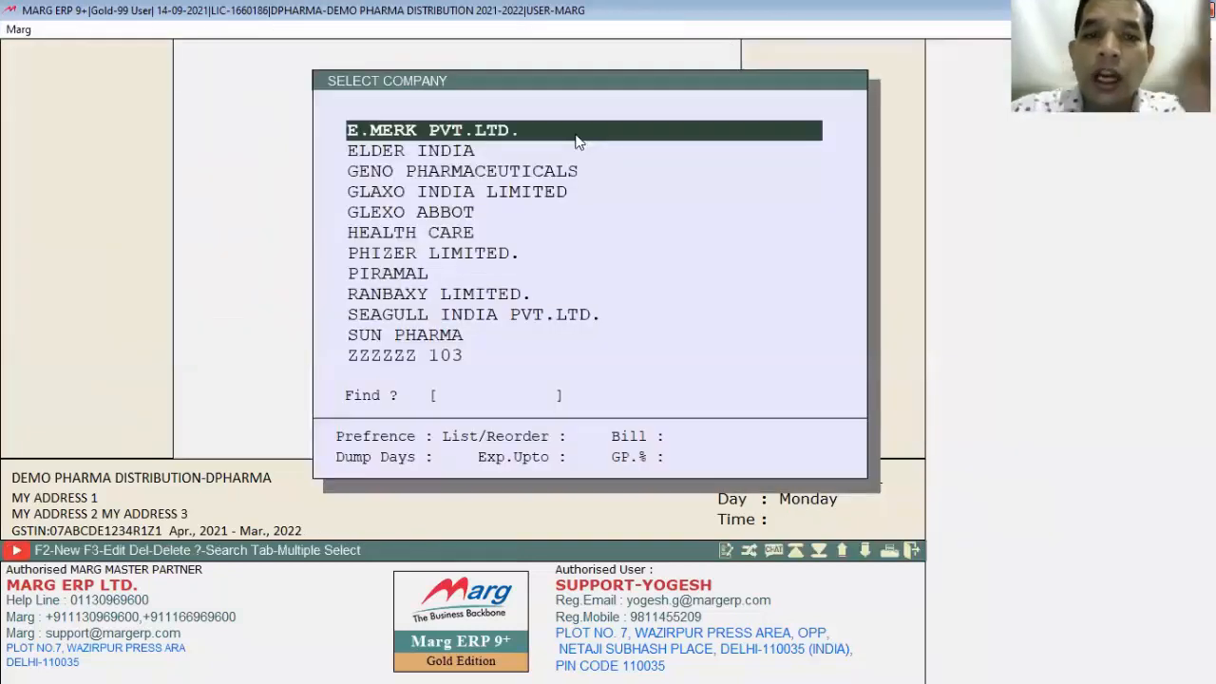
key("Down")
key("Down")
key("Down")
key("Down")
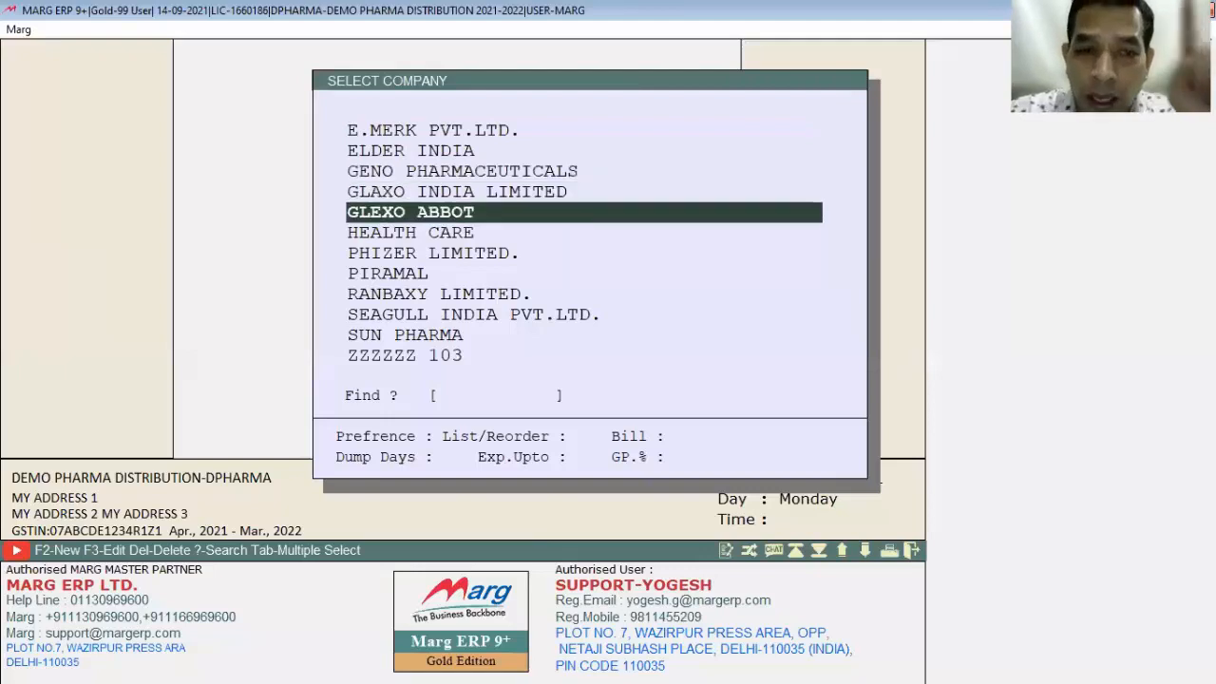
key("Return")
key("Down")
key("Down")
key("Up")
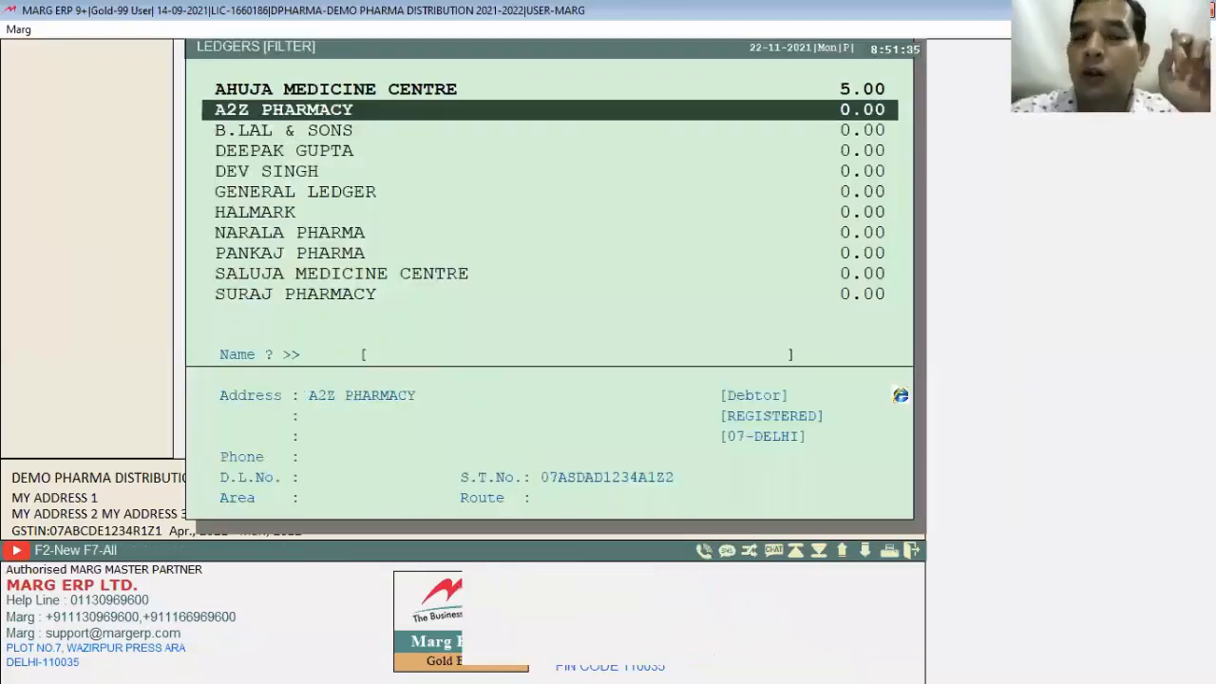
key("Return")
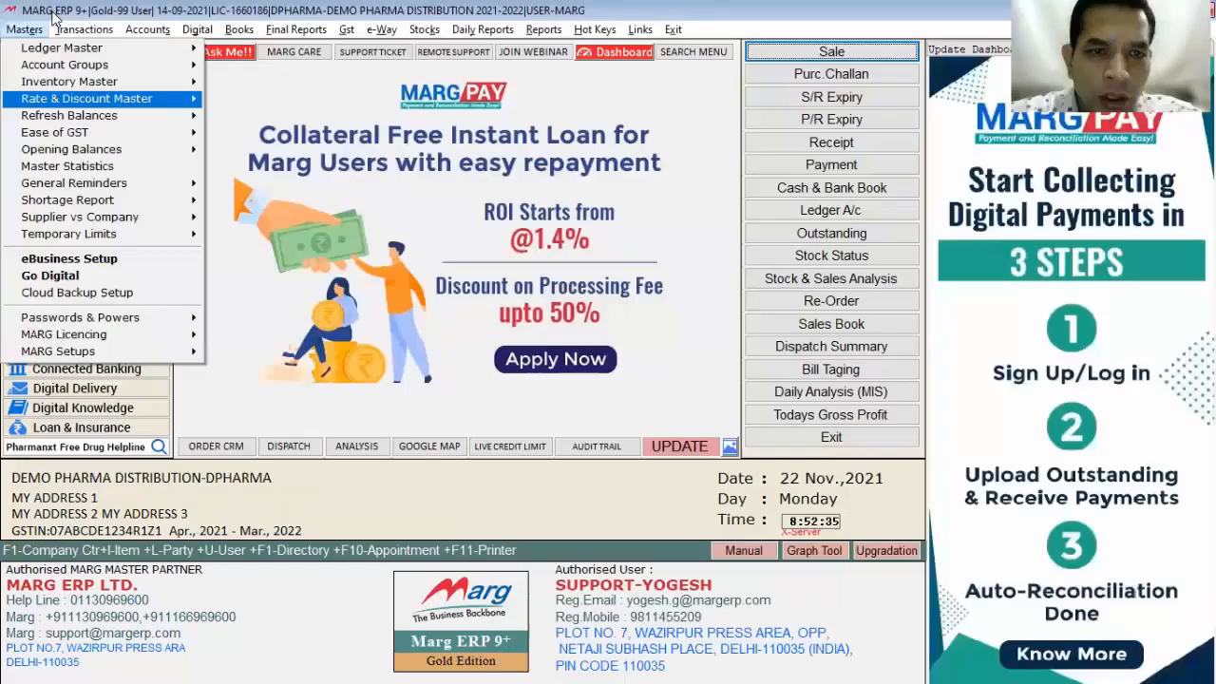
key("Right")
key("Down")
key("Down")
key("Up")
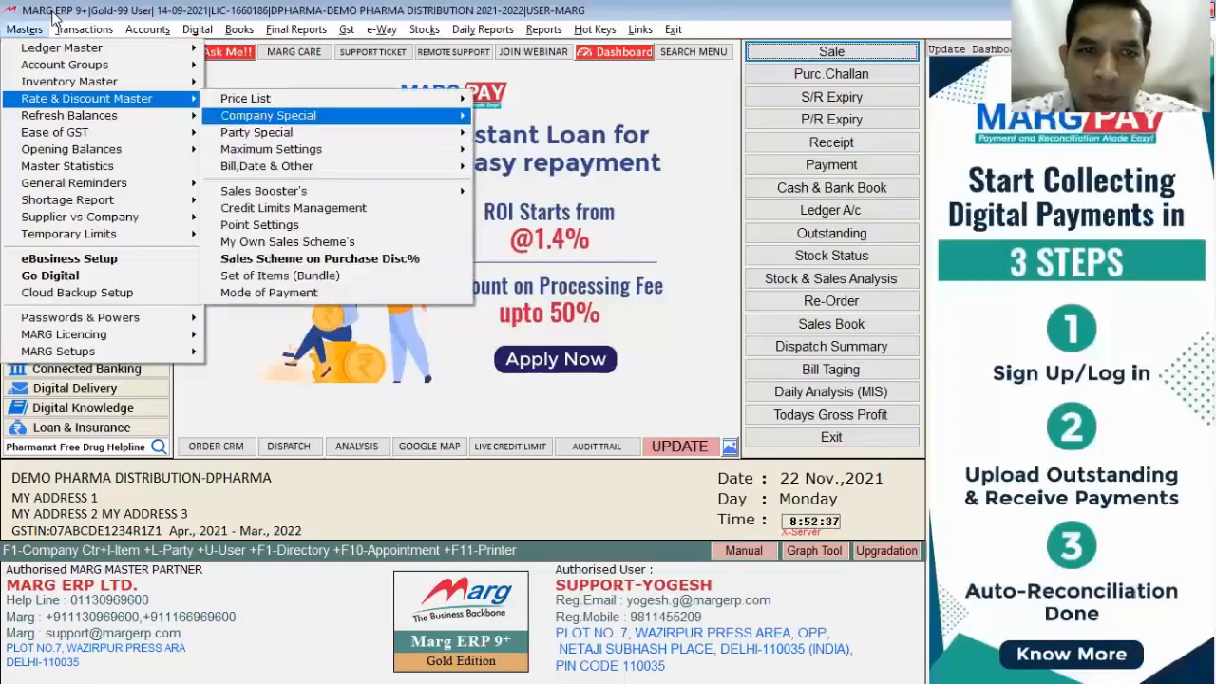
key("Right")
key("Down")
key("Down")
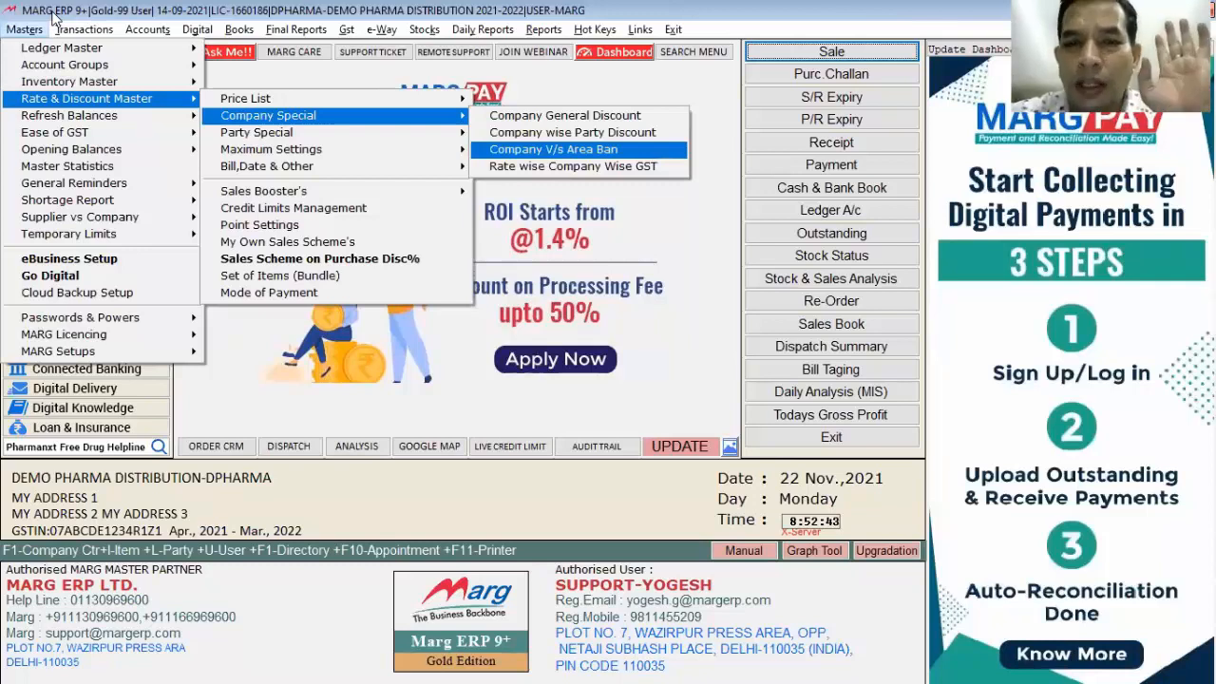
key("Down")
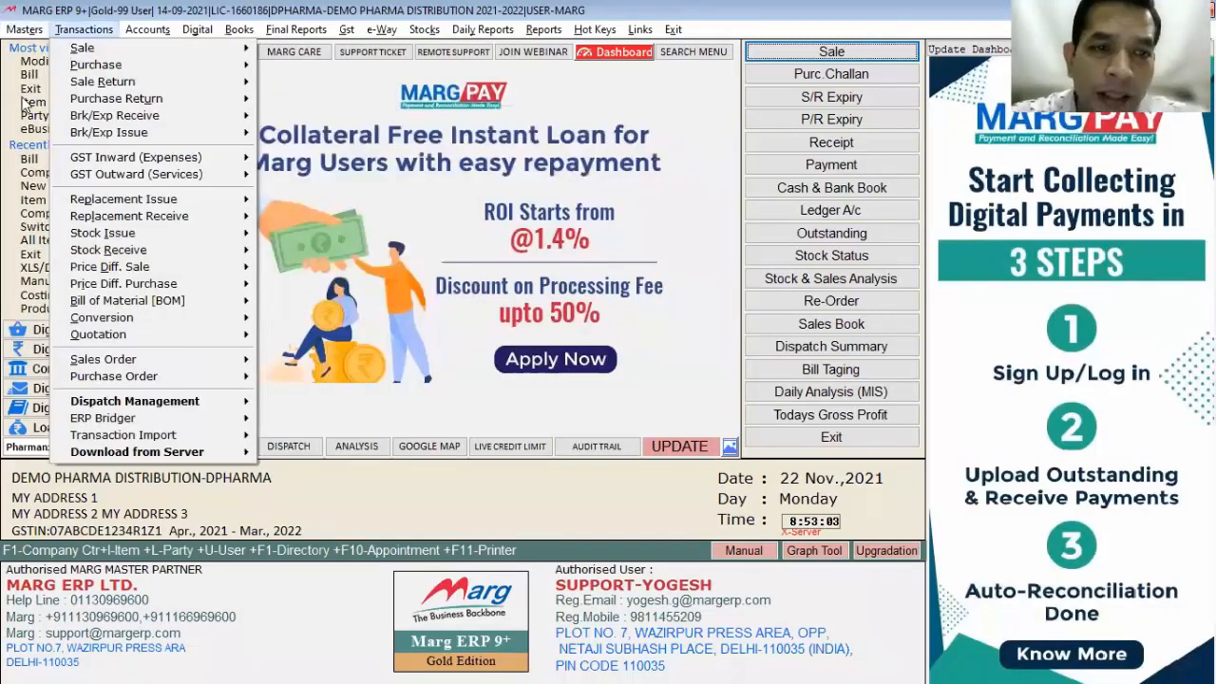
mouse_move(25, 29)
mouse_move(95, 97)
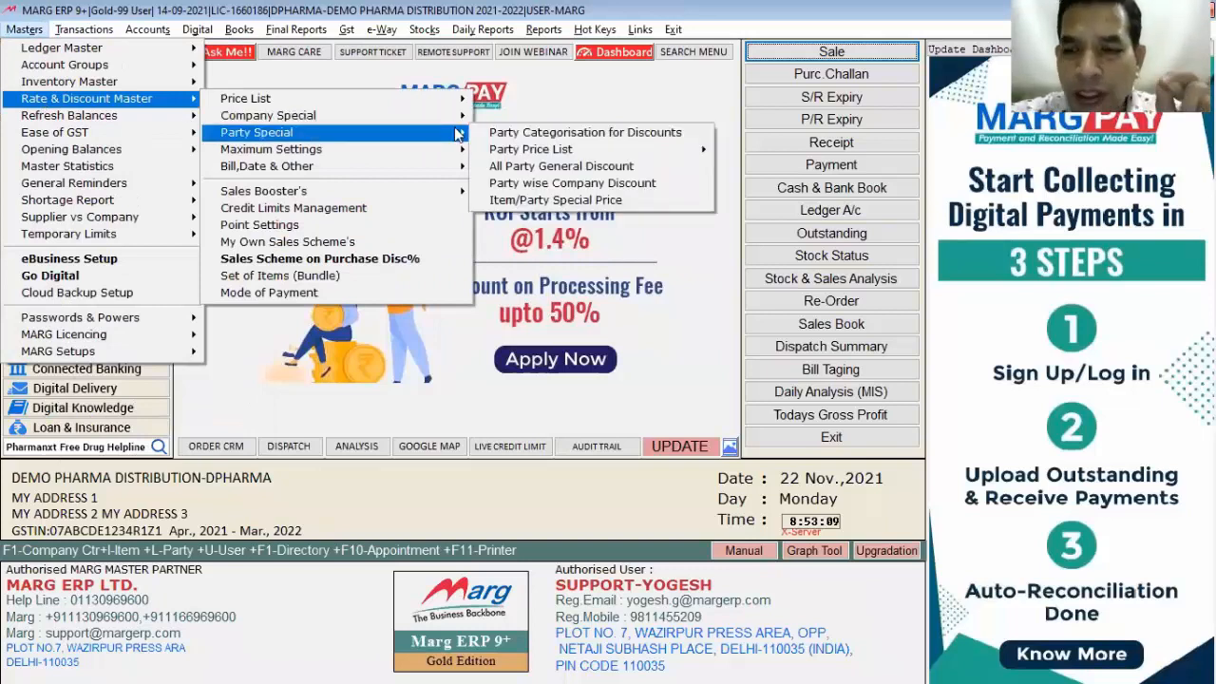
mouse_move(451, 117)
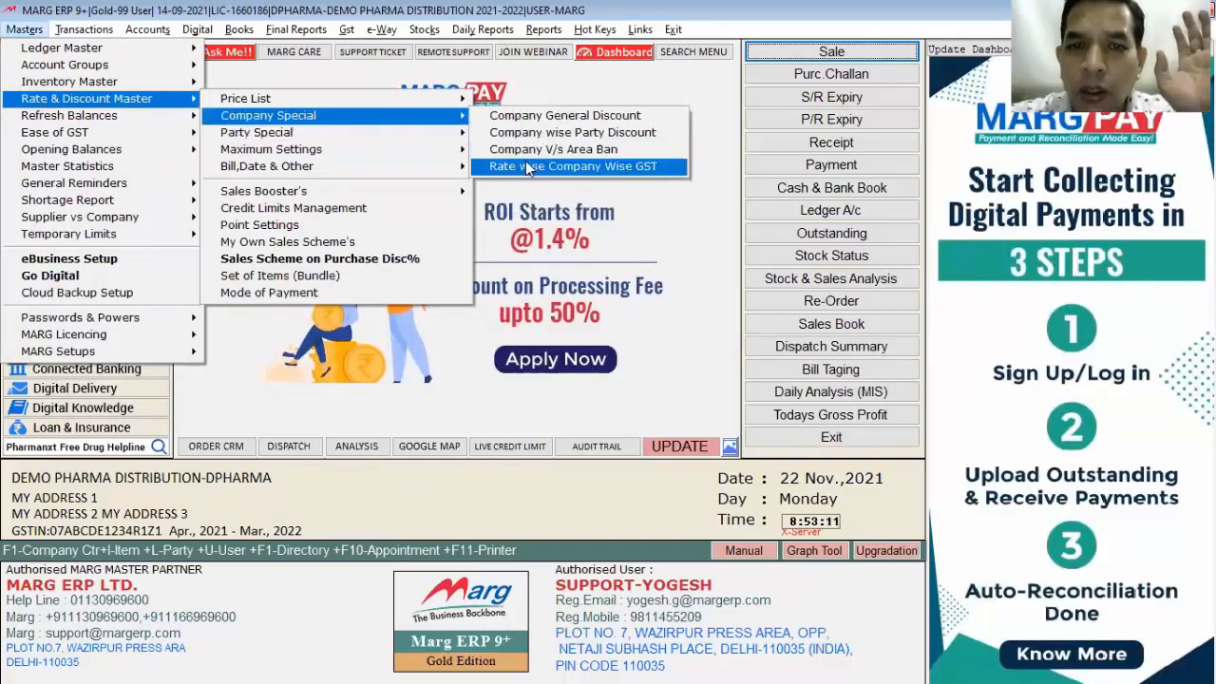
left_click(529, 167)
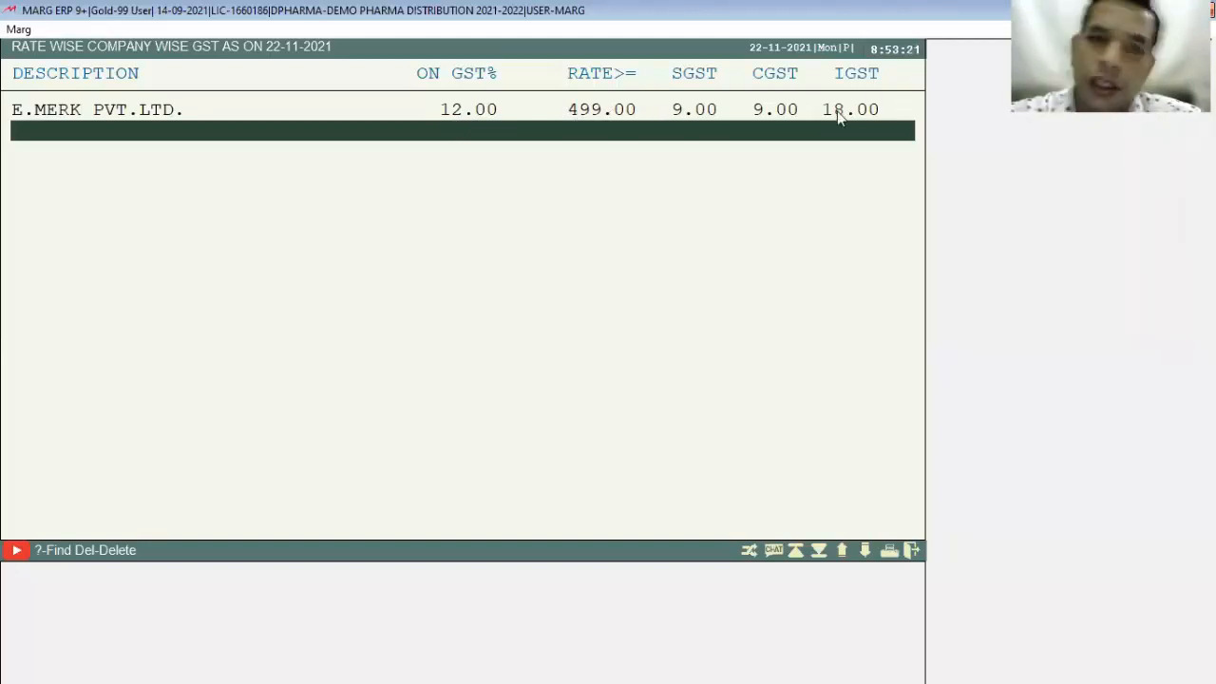
key("Escape")
key("Right")
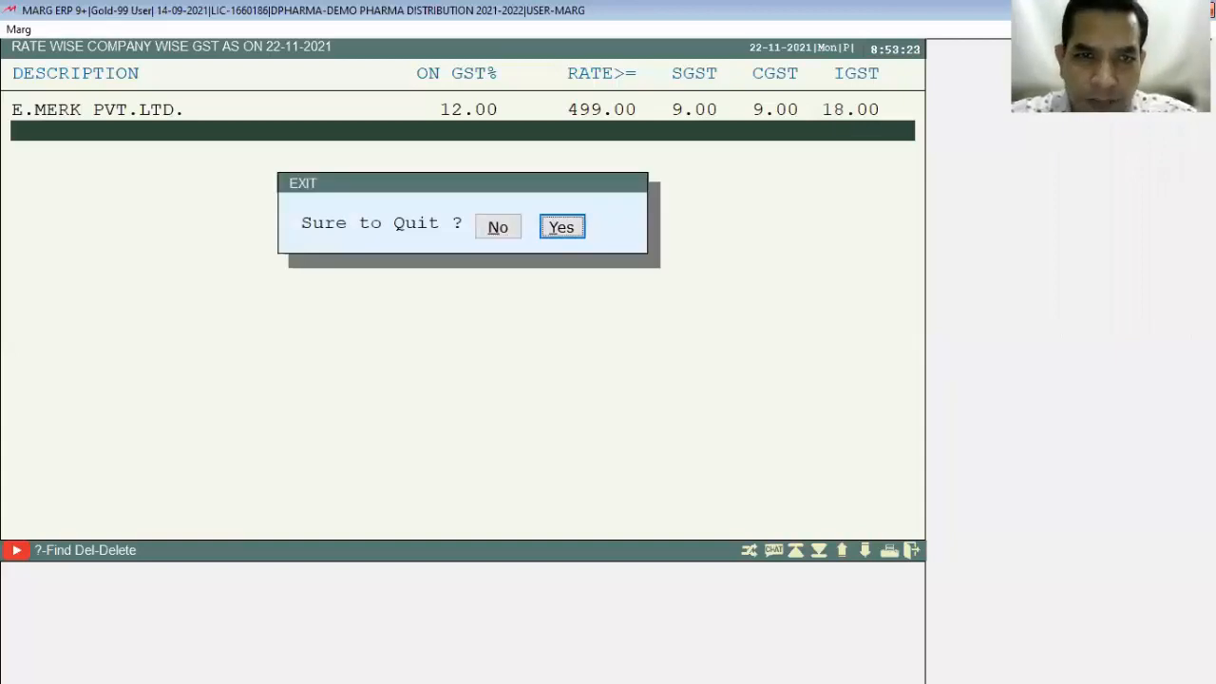
key("Return")
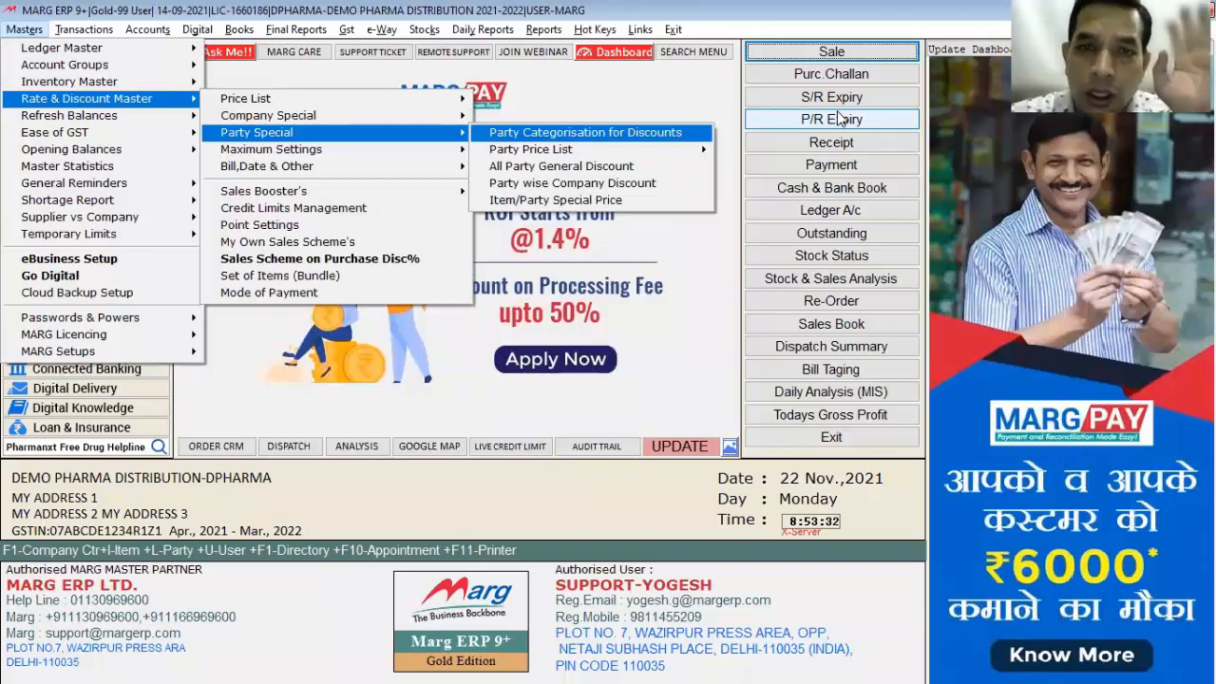
Step: Give the POTENTIAL CUSTOMER category a 3.00 first discount on ELDER INDIA
key("Return")
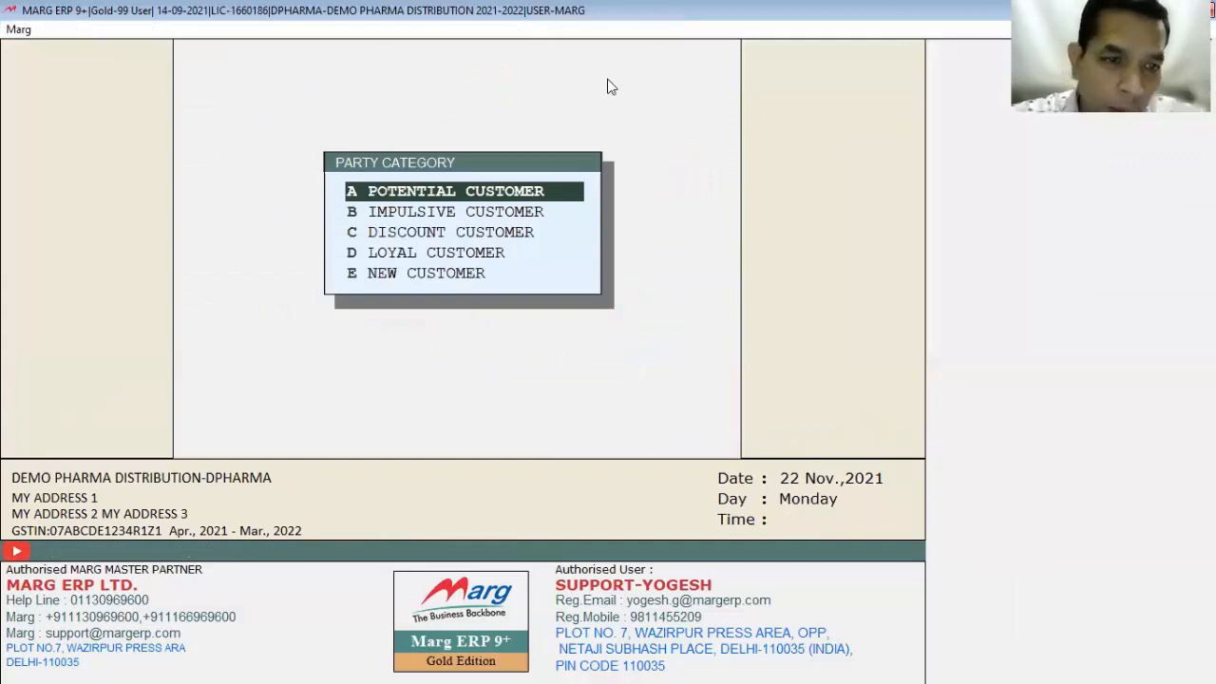
key("Up")
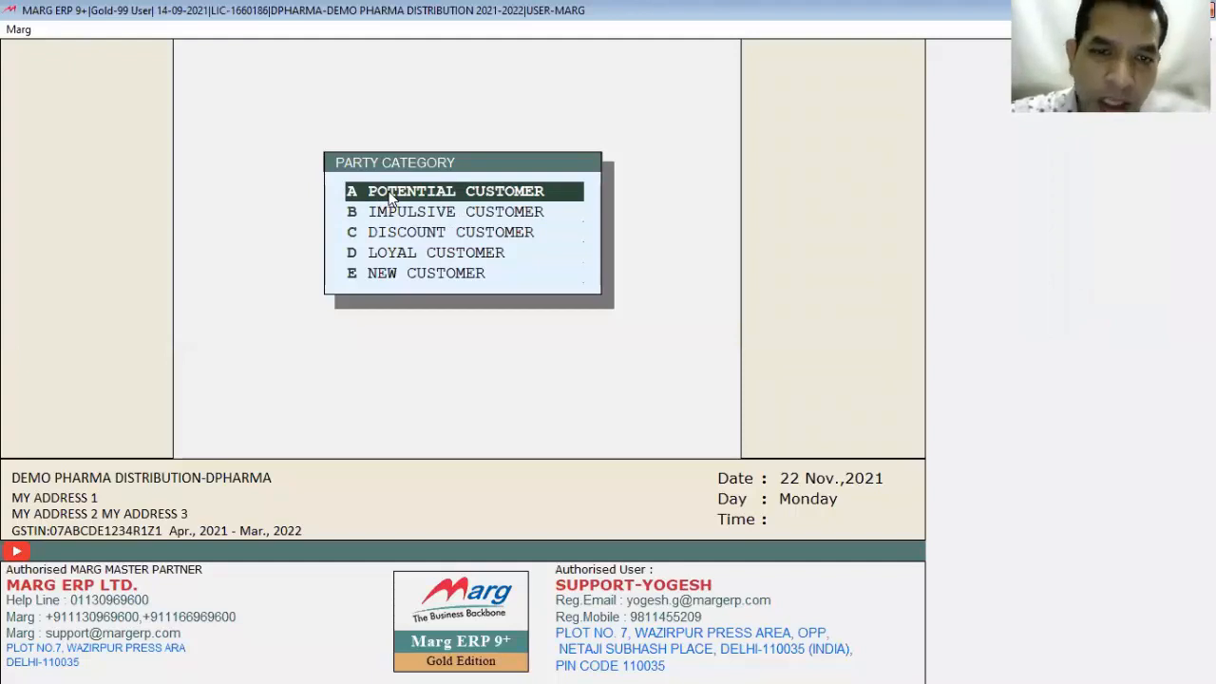
left_click(389, 195)
left_click(393, 351)
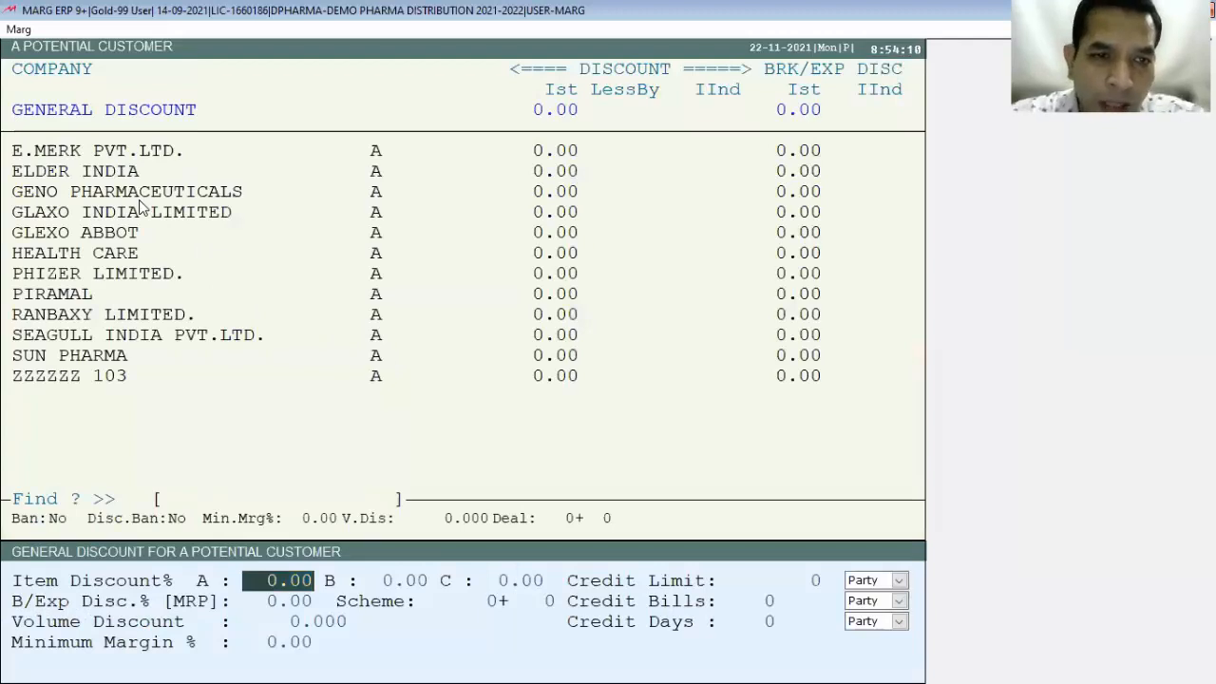
key("Return")
key("Return")
key("Return")
key("Return")
key("Return")
key("Return")
key("Return")
key("Return")
key("Return")
key("Return")
key("Return")
key("Return")
key("Return")
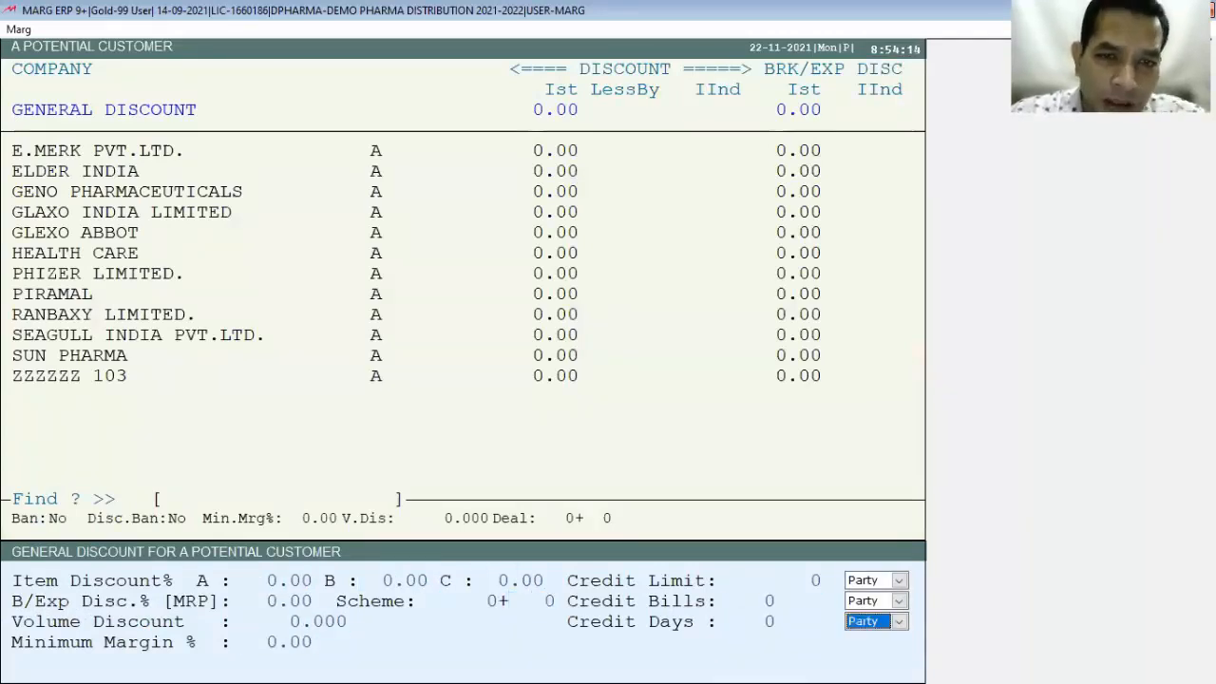
key("Return")
key("Down")
key("Return")
key("Return")
type("3")
key("Return")
key("Return")
key("Return")
key("Return")
key("Return")
key("Return")
key("Return")
key("Return")
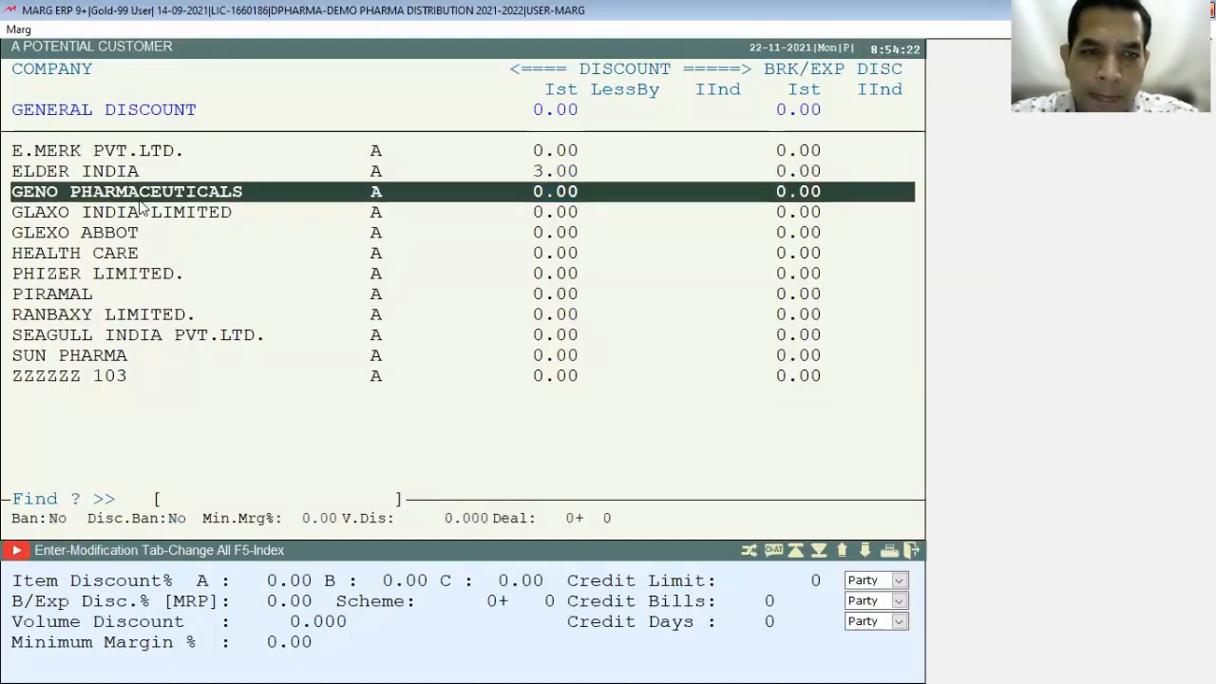
key("Escape")
key("Return")
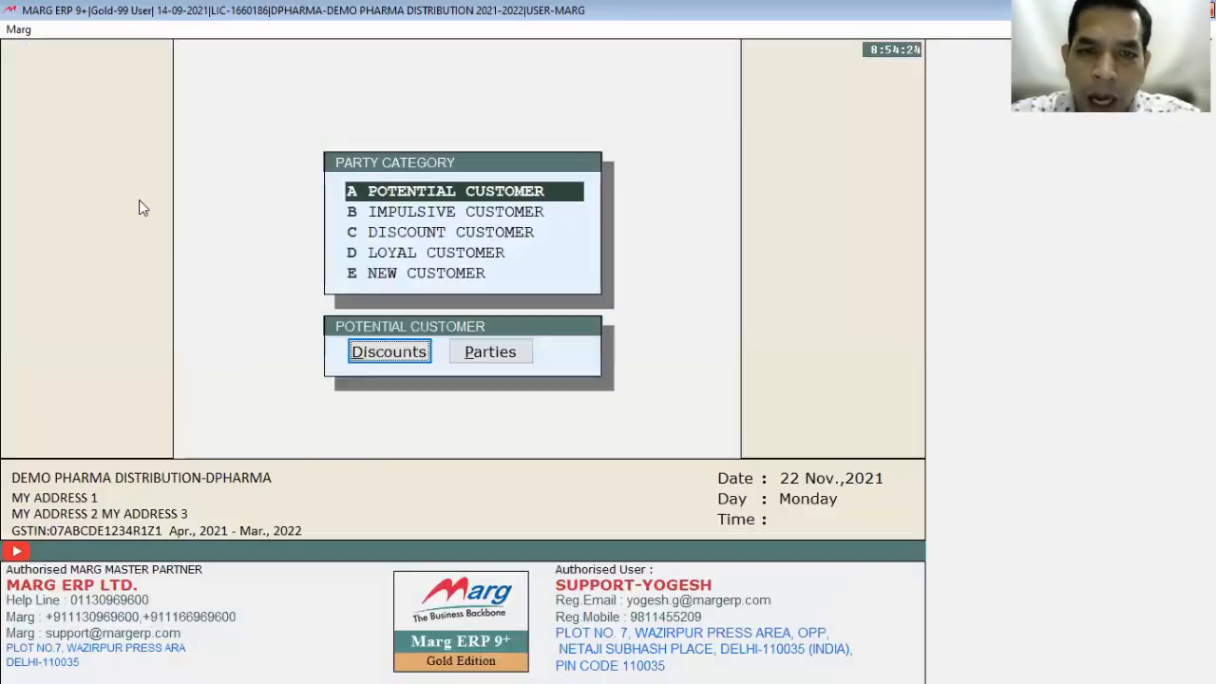
Step: Assign A2Z PHARMACY to Potential Customers, deleting its existing company and special discounts
left_click(489, 352)
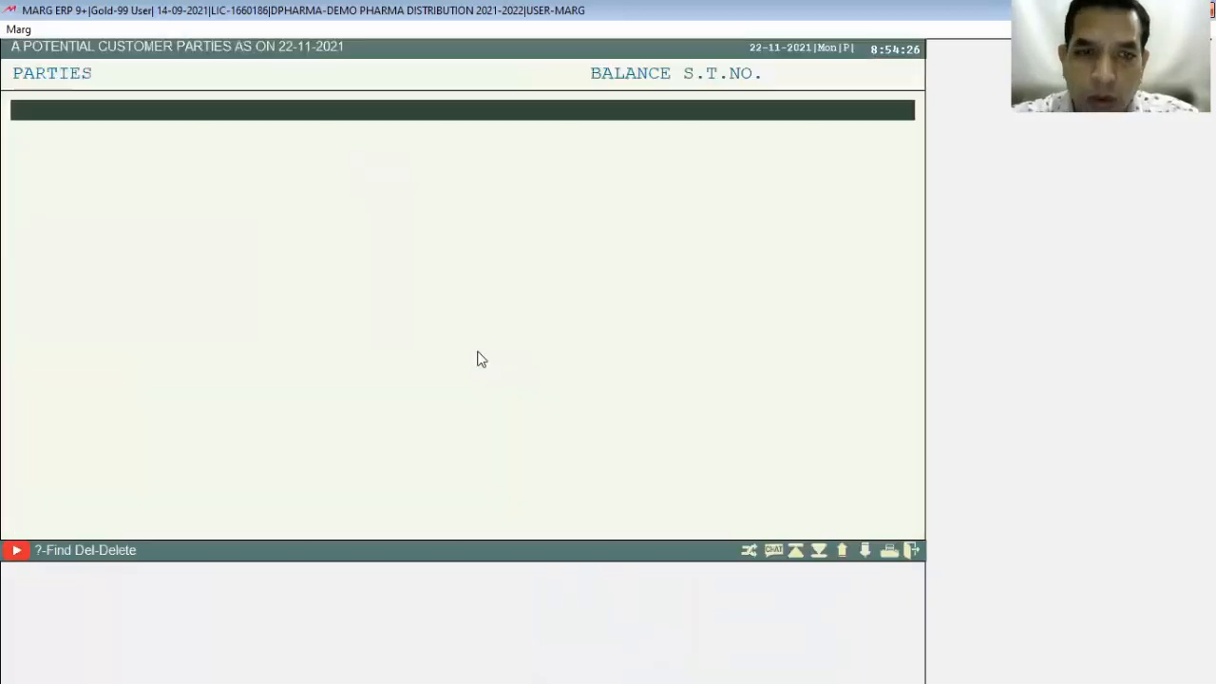
key("Return")
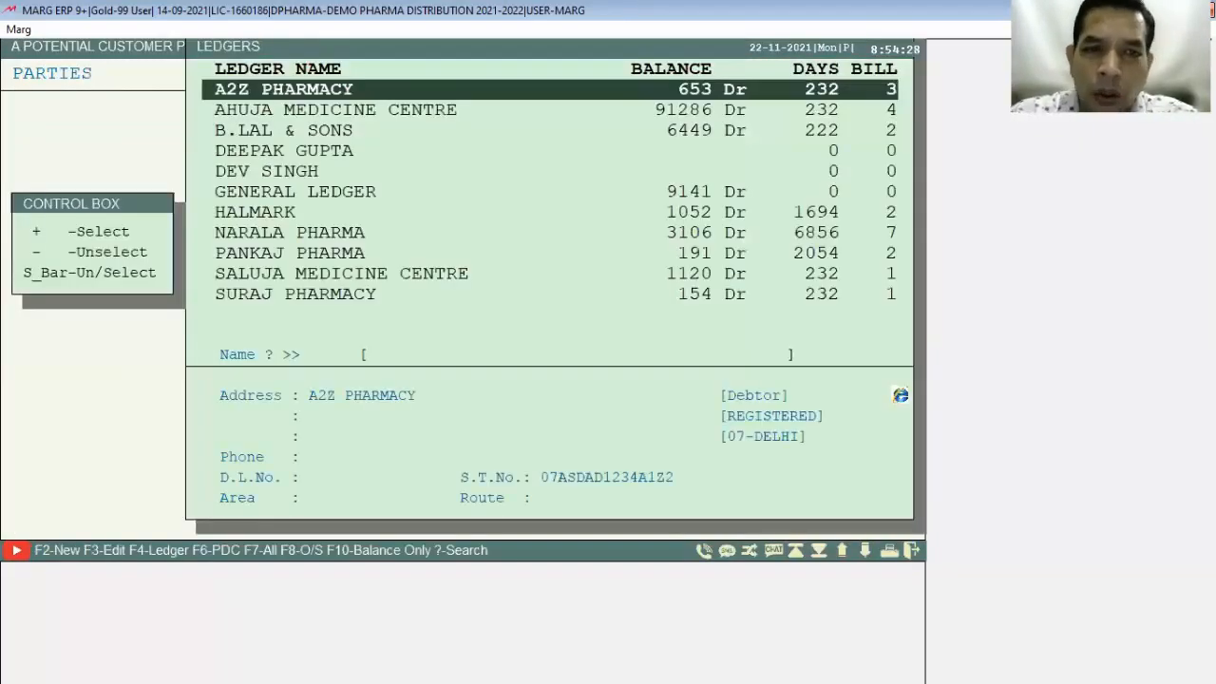
key("Escape")
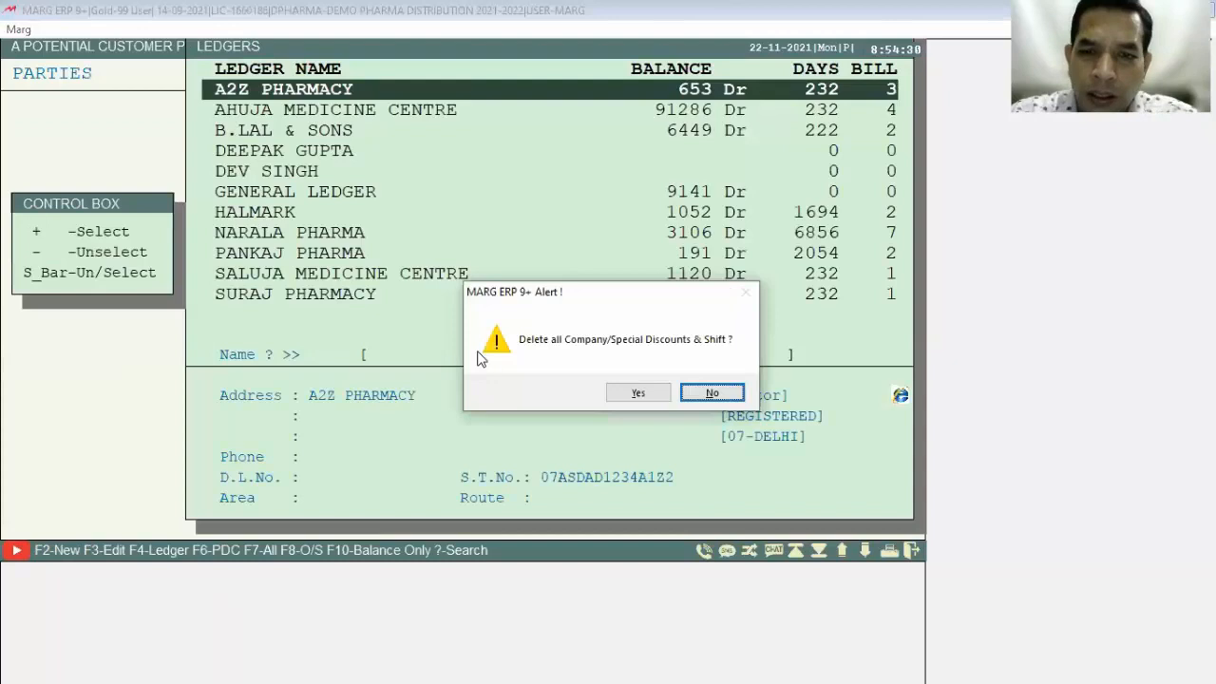
key("Left")
key("Return")
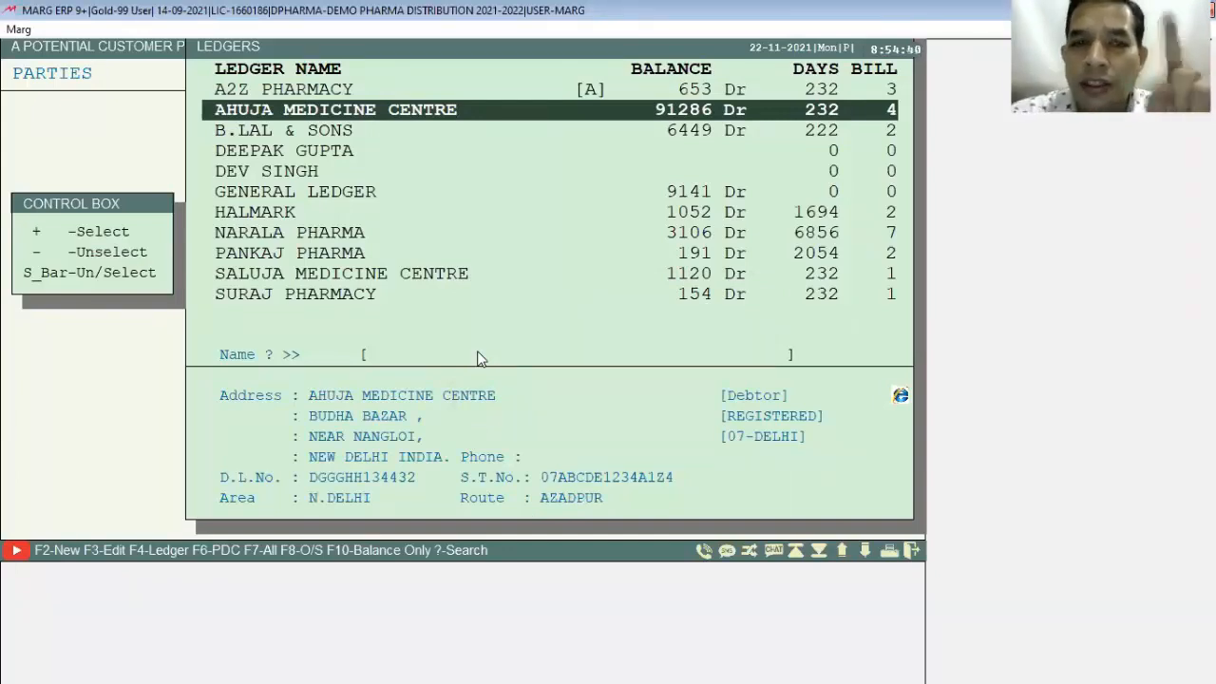
scroll(380, 258, "down", 2)
scroll(475, 190, "up", 2)
left_click(591, 95)
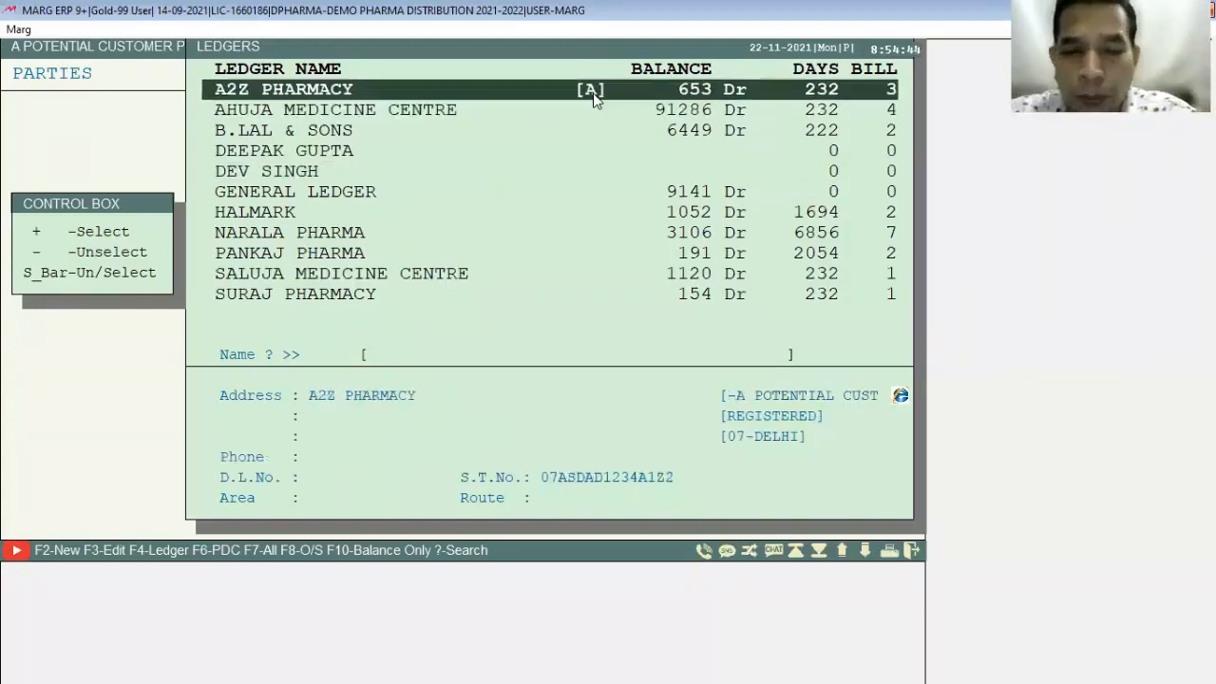
key("Return")
key("Escape")
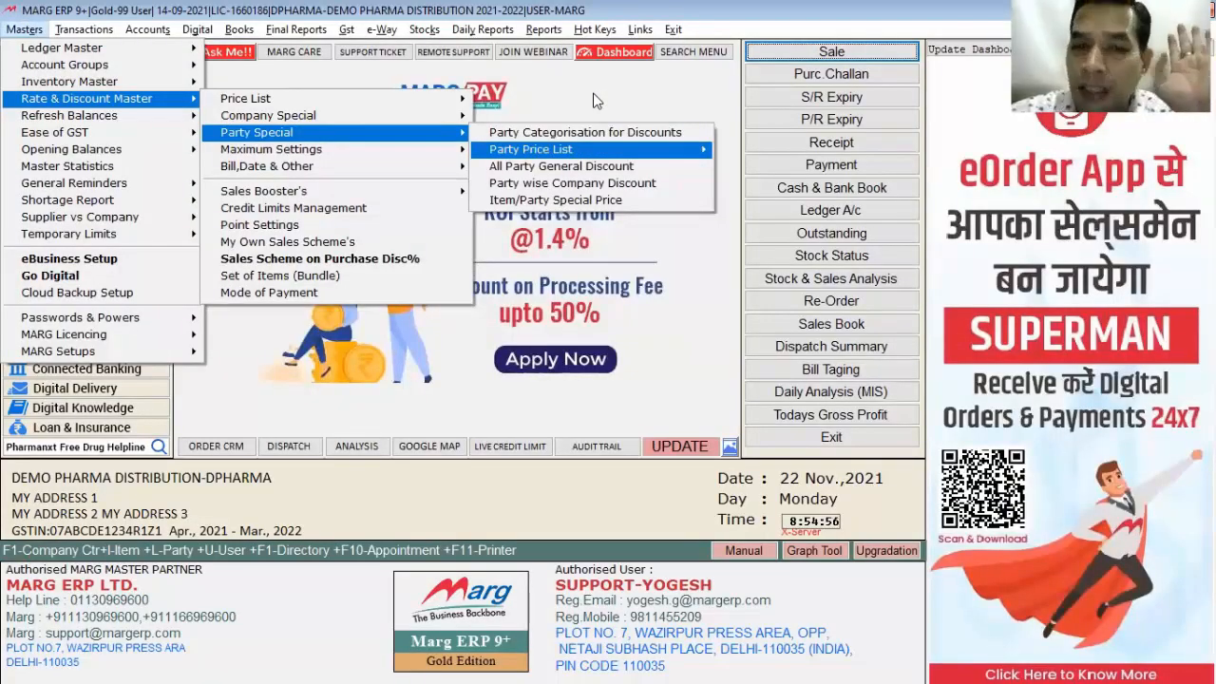
key("Down")
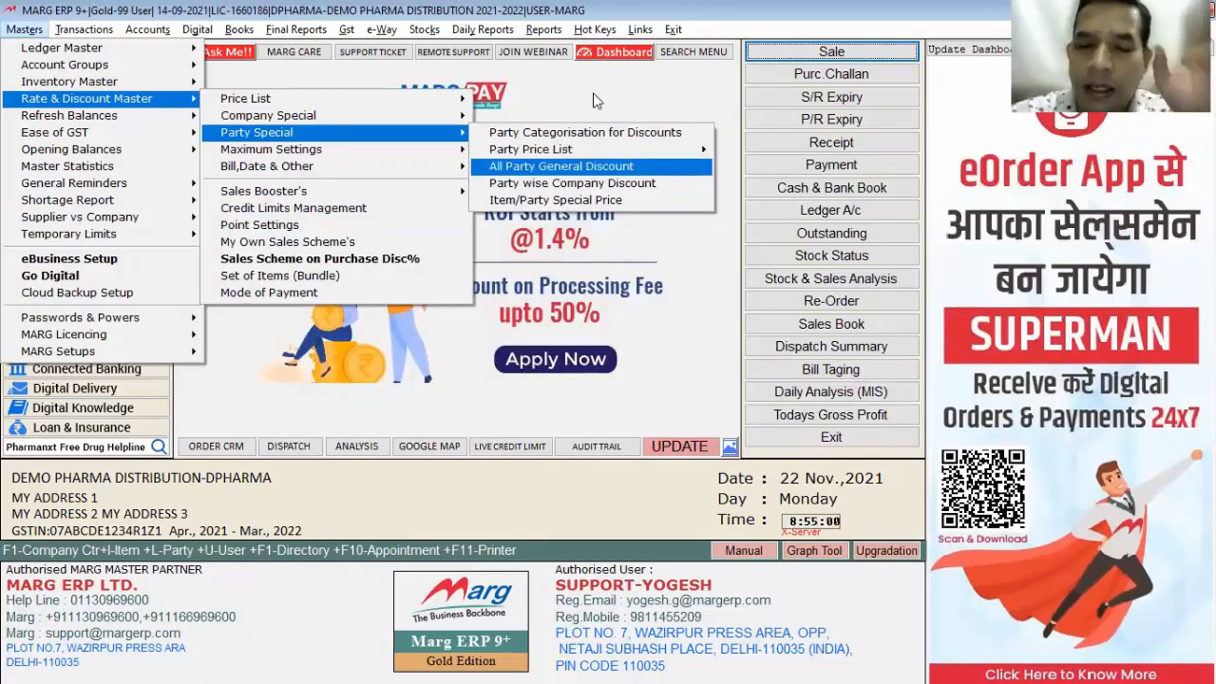
key("Down")
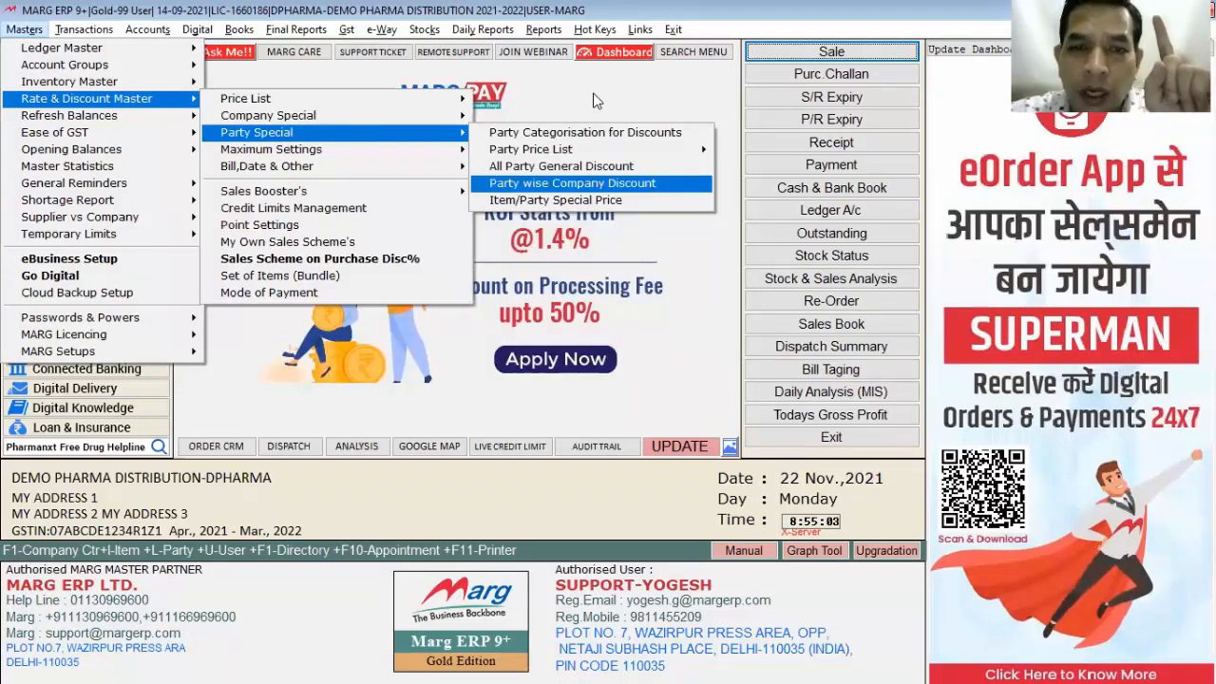
key("Return")
key("Down")
key("Down")
key("Return")
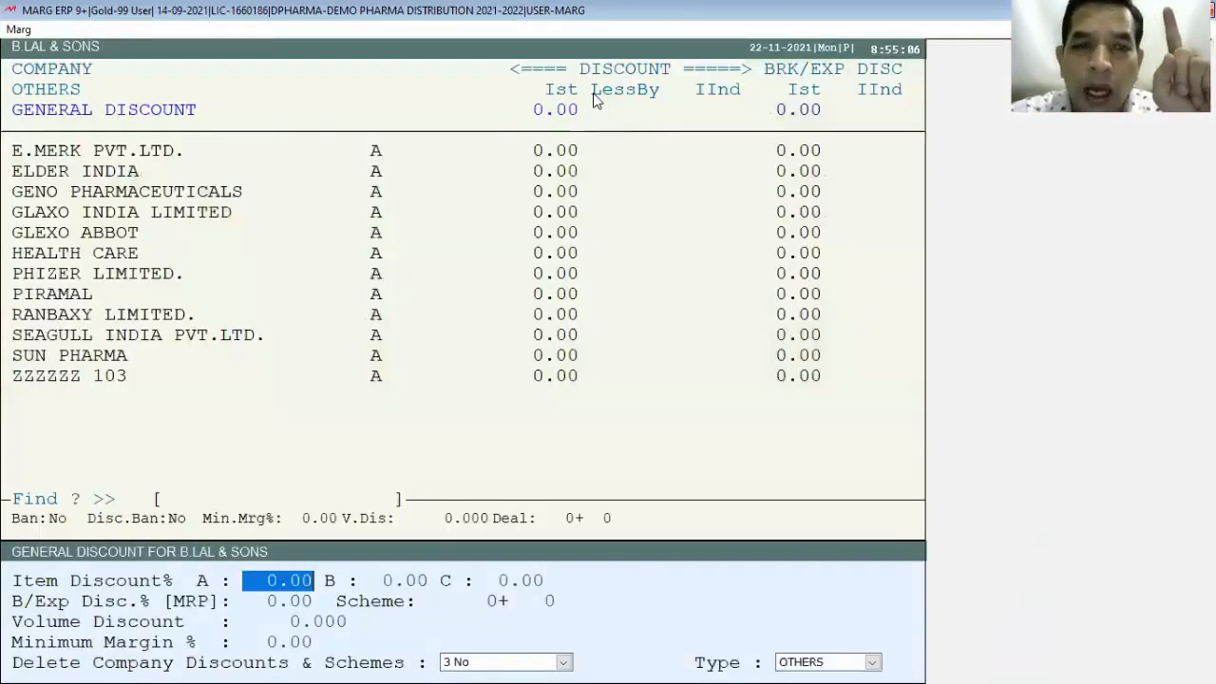
key("Return")
key("Return")
key("Return")
key("Return")
key("Return")
key("Return")
key("Return")
key("Return")
key("Return")
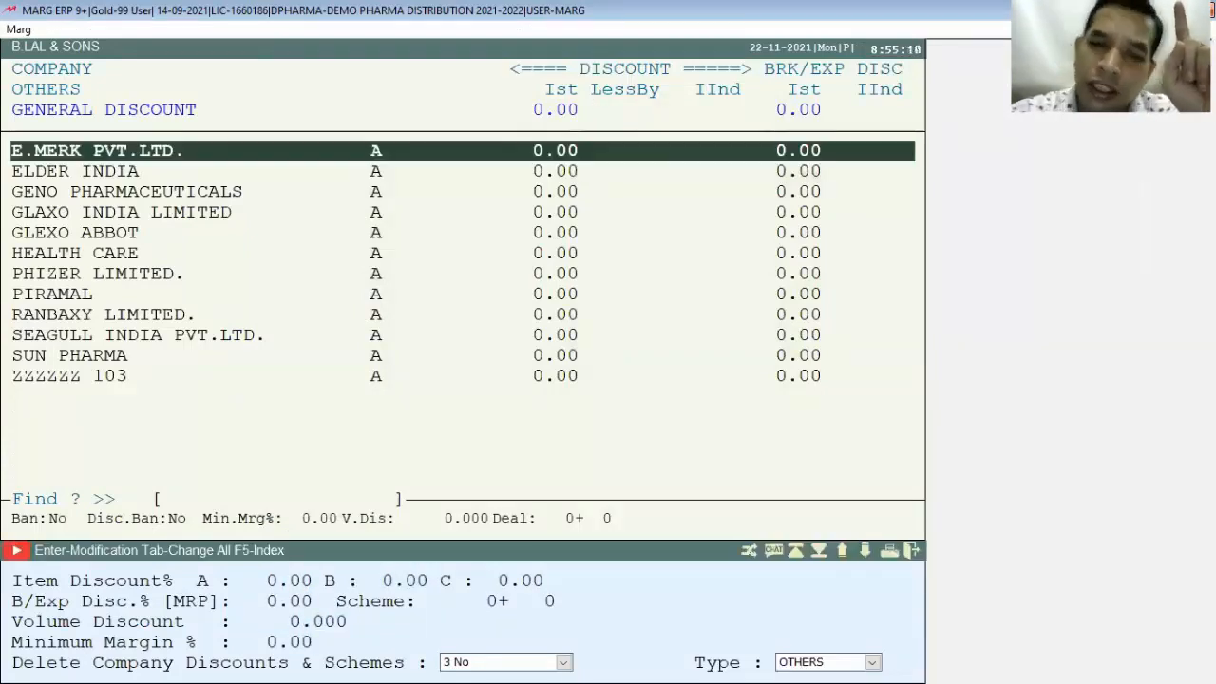
key("Down")
key("Down")
key("Down")
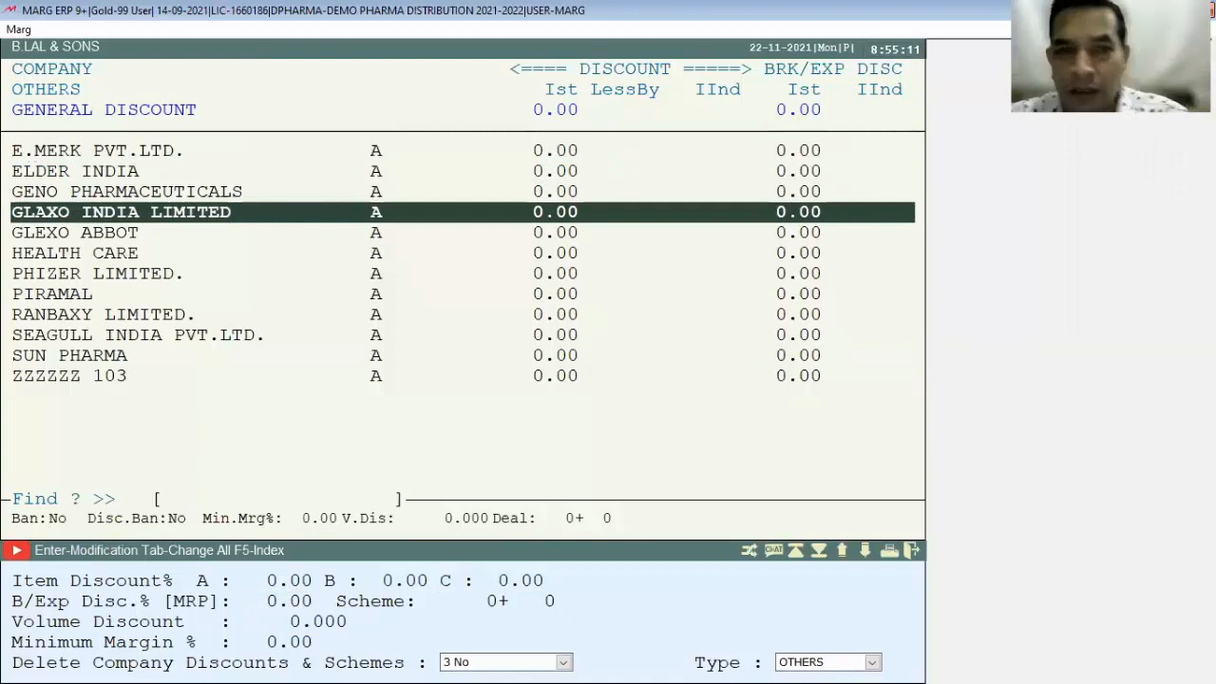
key("Escape")
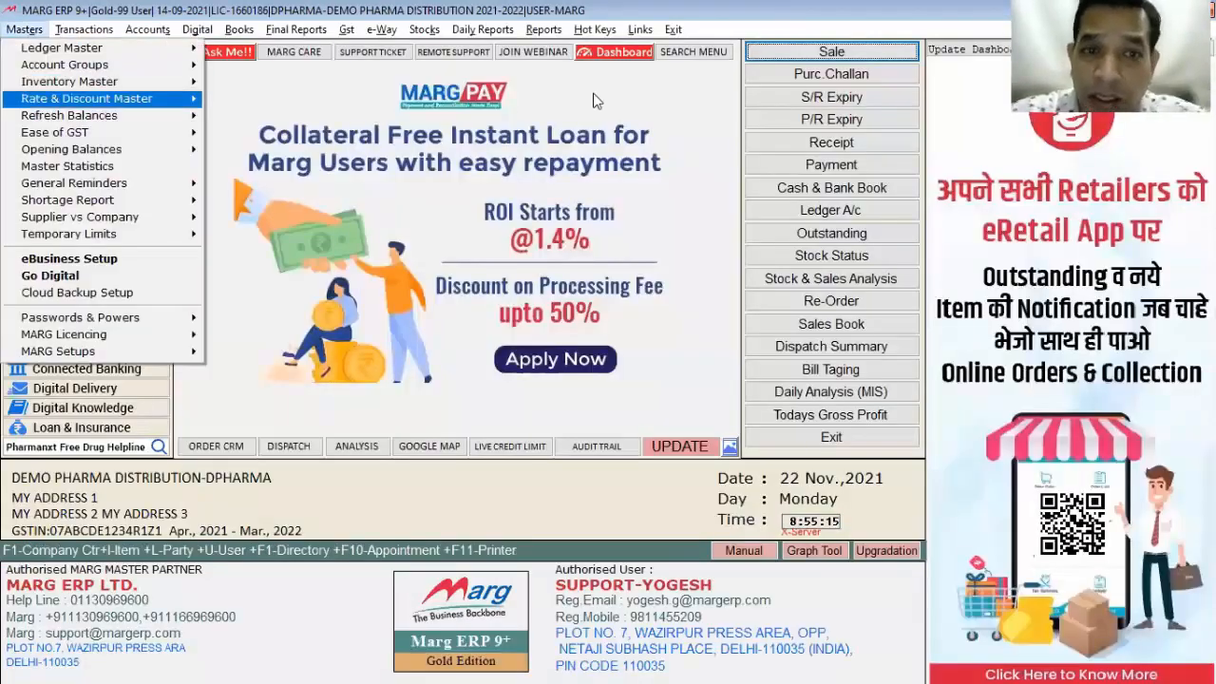
Step: Review BRUFOGESIC's party special prices unchanged, then open the Maximum Company Discount table
key("Return")
key("Down")
key("Down")
key("Down")
key("Up")
key("Return")
key("Up")
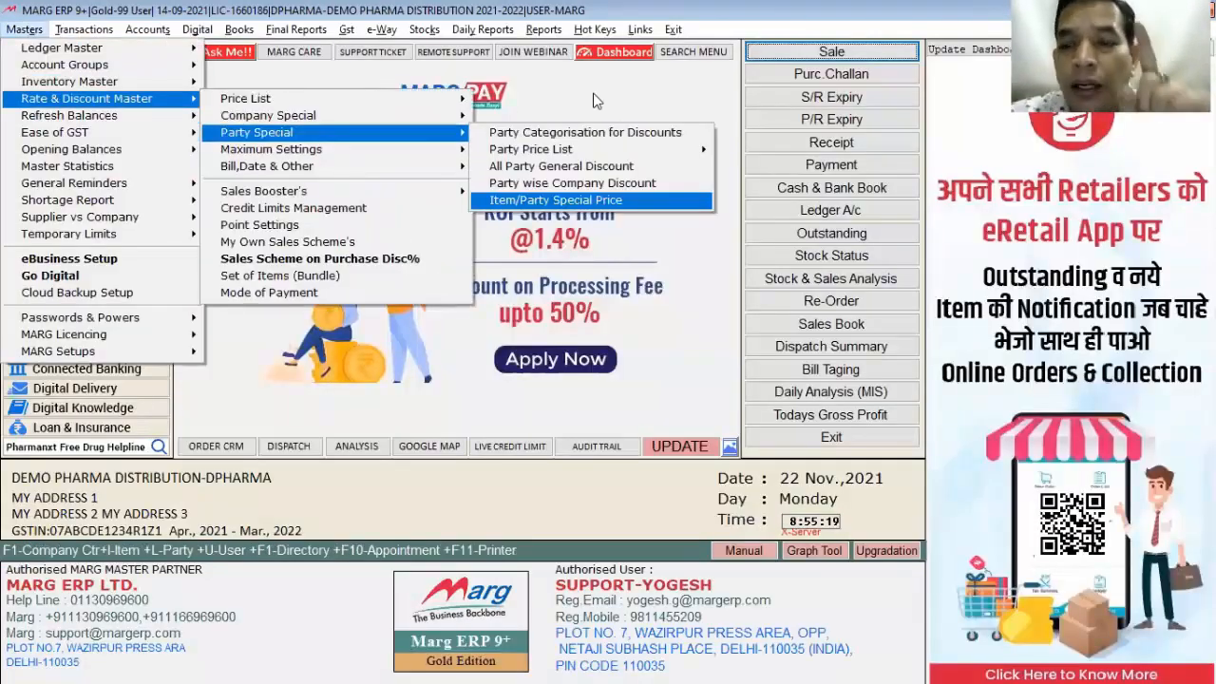
key("Return")
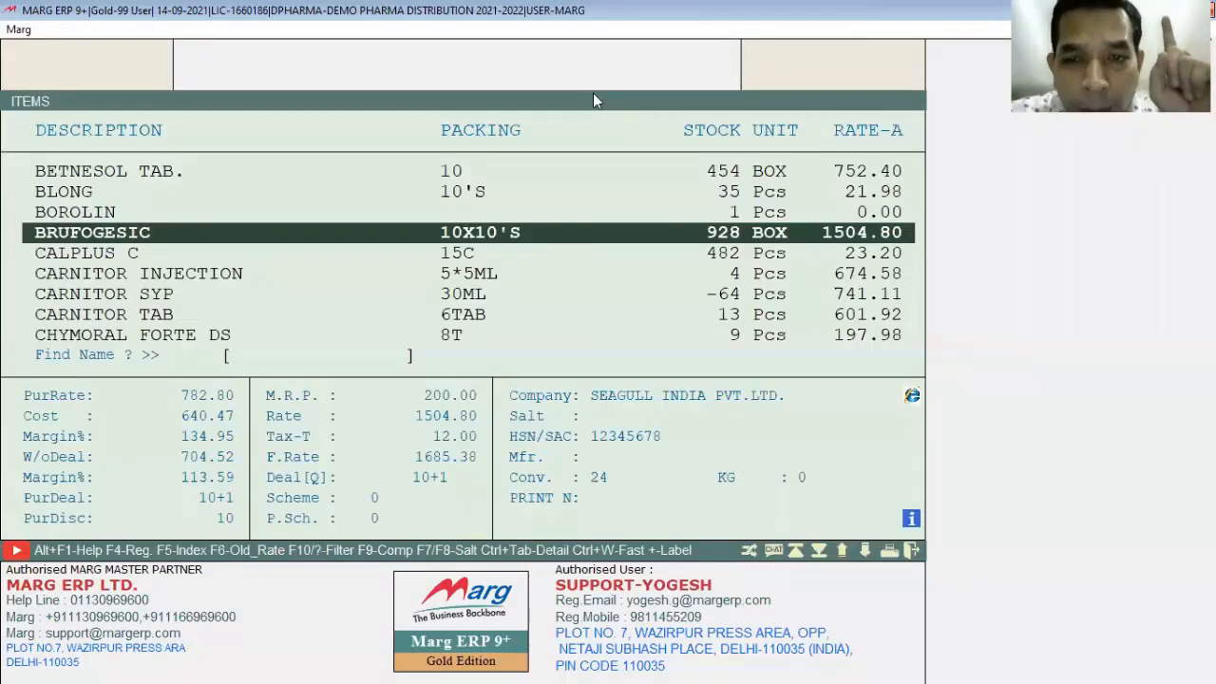
key("Return")
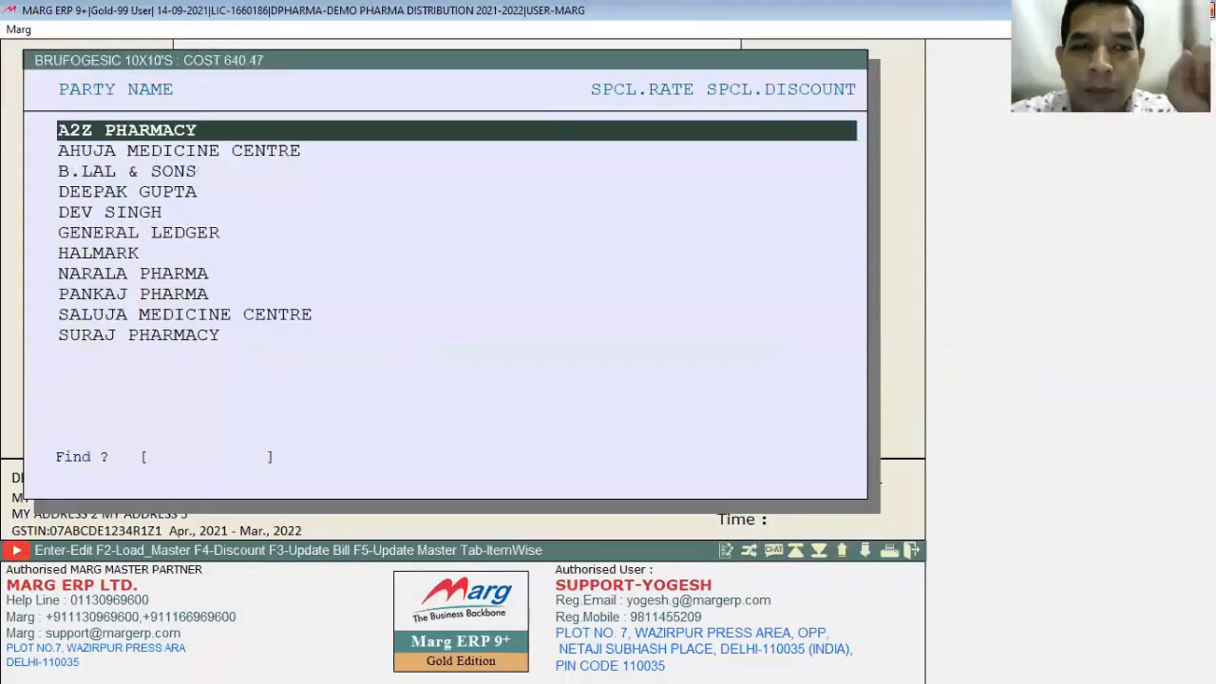
key("Down")
key("Down")
key("Down")
key("Down")
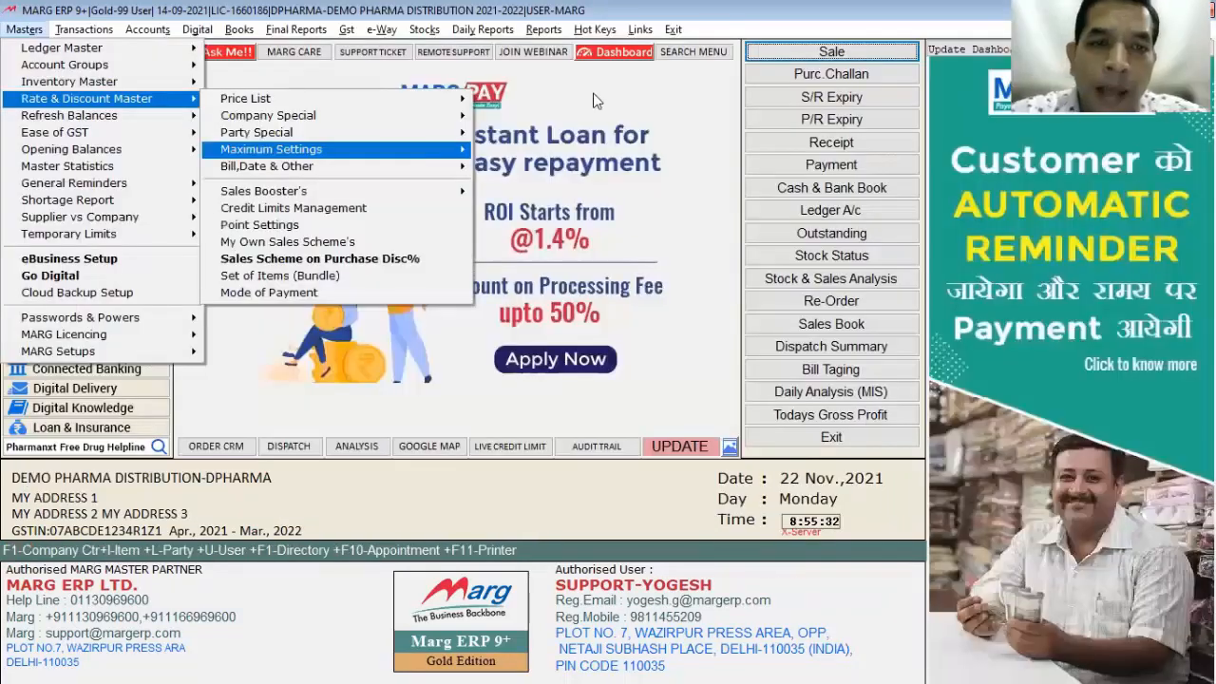
key("Right")
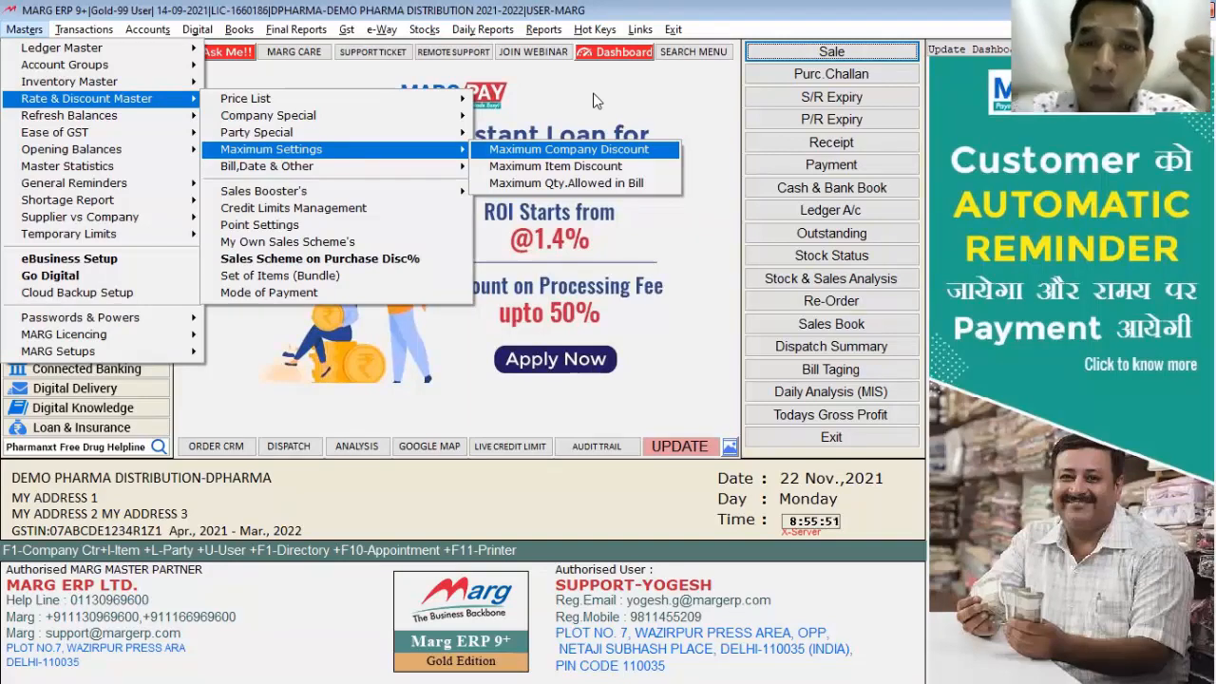
key("Return")
Step: Cap E.MERK PVT.LTD. discounts at 3% retailer, 5% stockist and 7% distributor
key("Return")
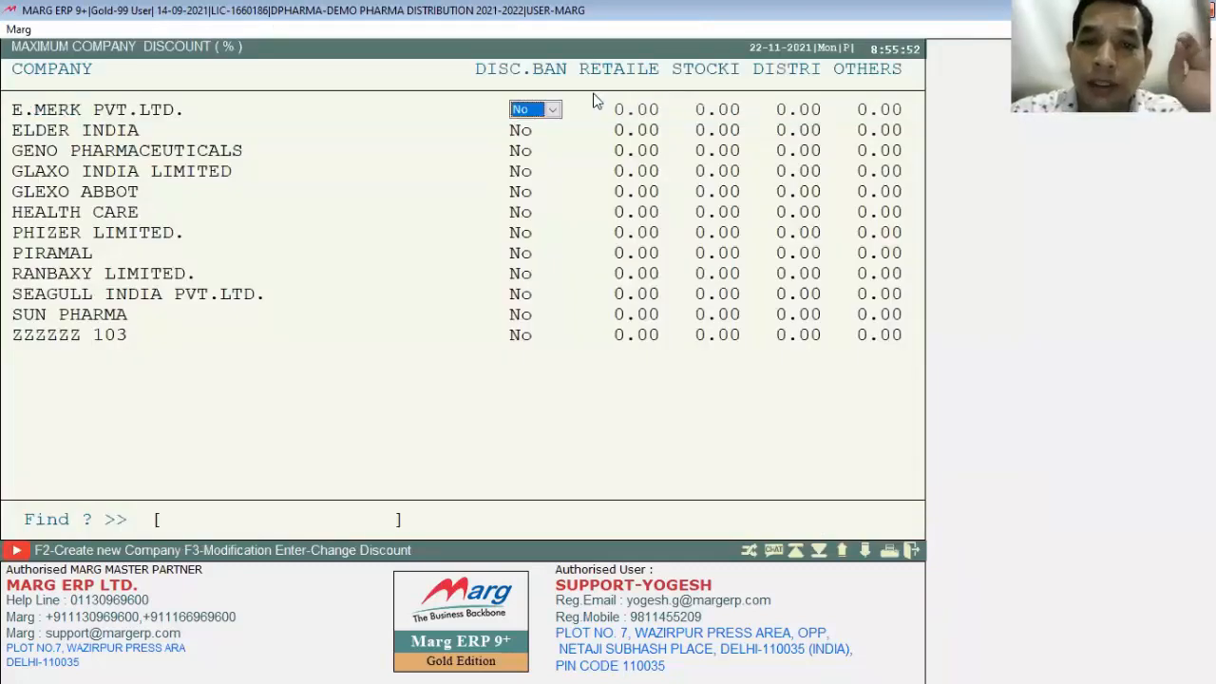
key("Return")
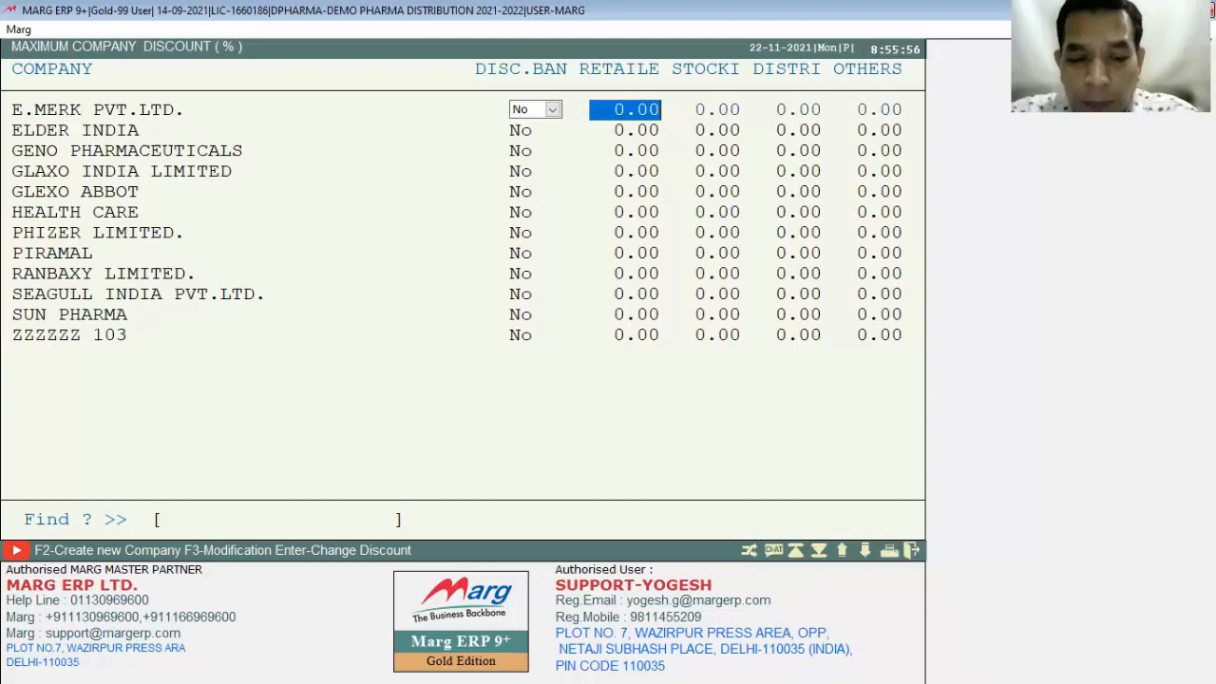
type("3")
key("Return")
type("5 .")
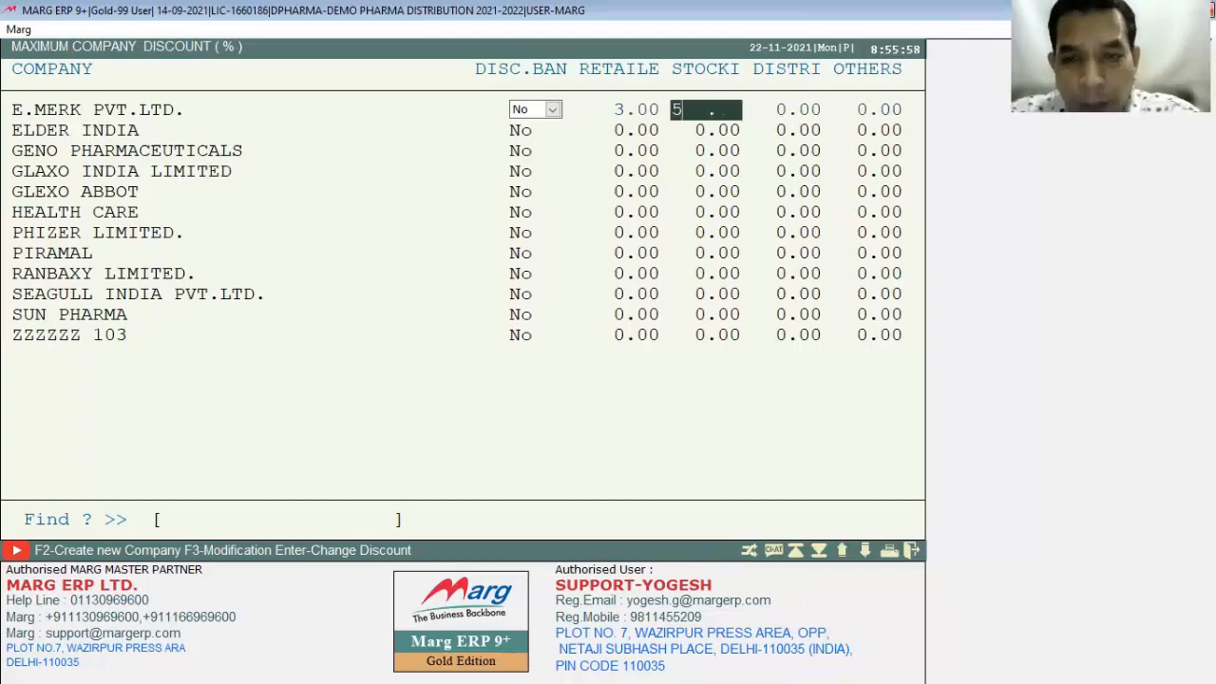
key("Return")
type("7")
key("Return")
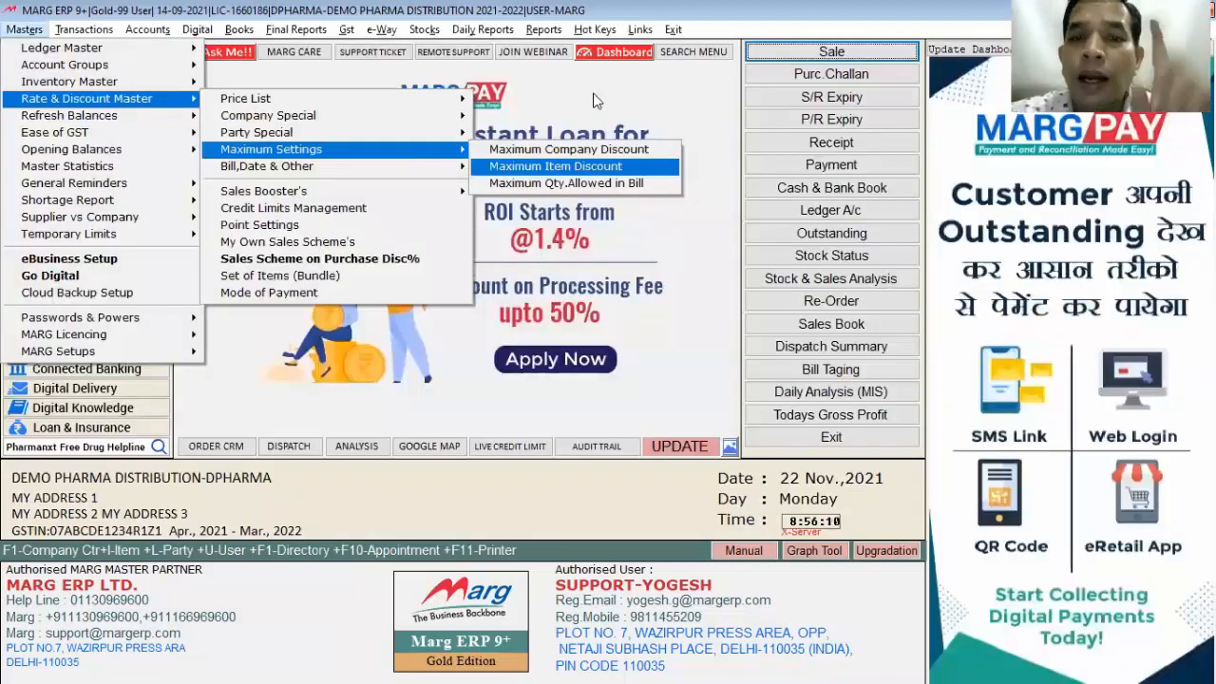
key("Up")
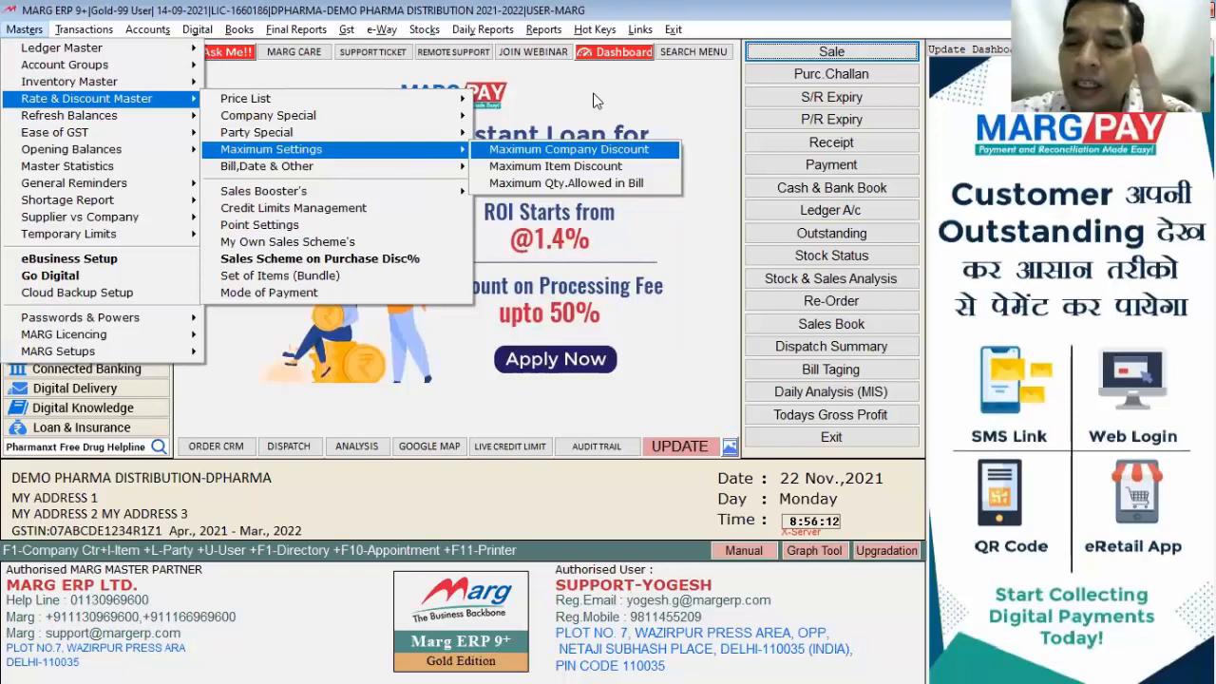
key("Down")
key("Return")
key("Return")
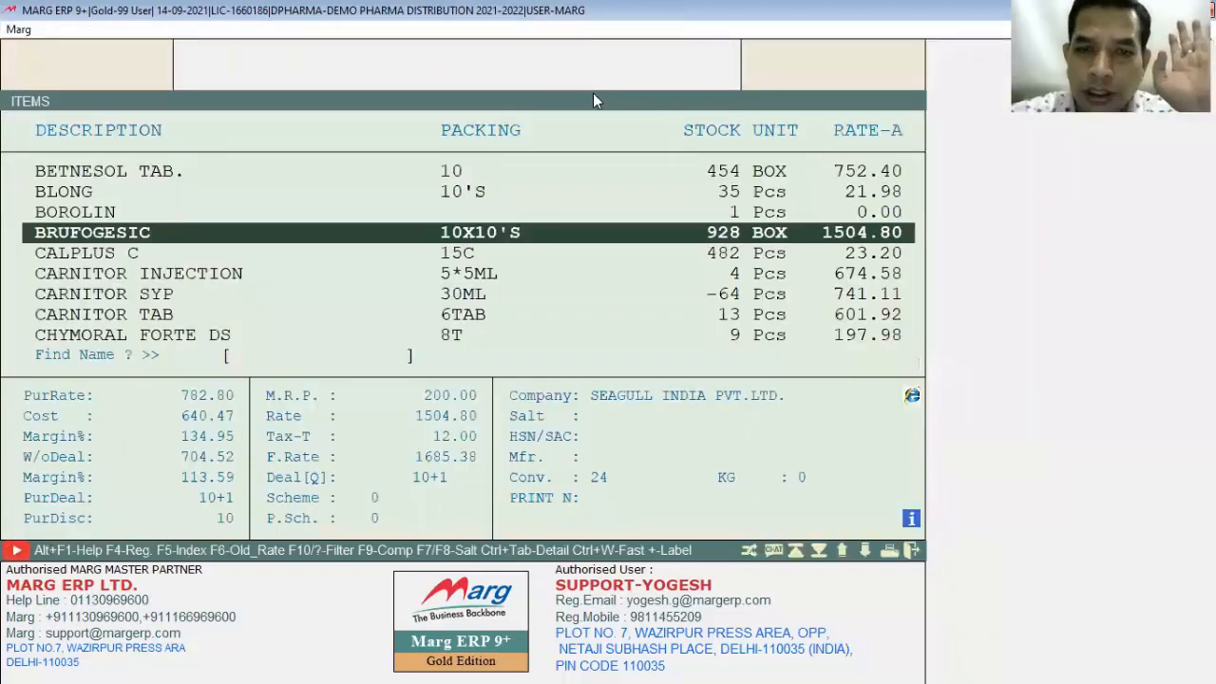
key("Return")
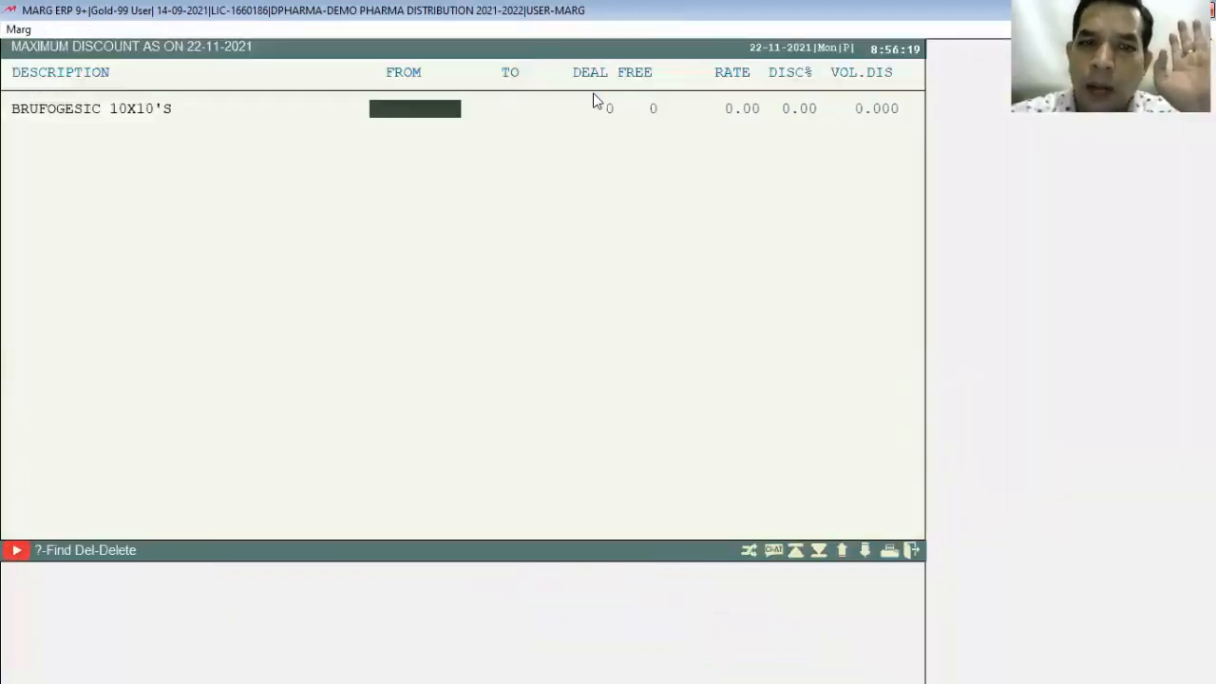
key("Escape")
key("Escape")
key("Escape")
key("Escape")
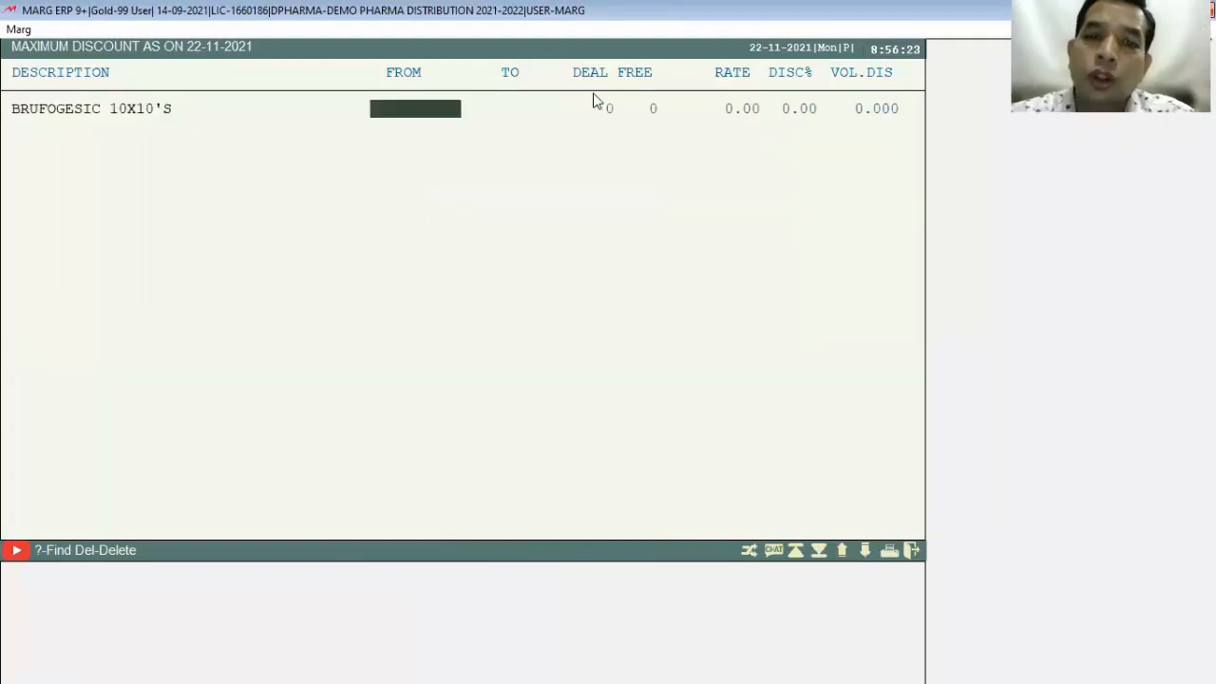
key("Escape")
key("Escape")
key("Escape")
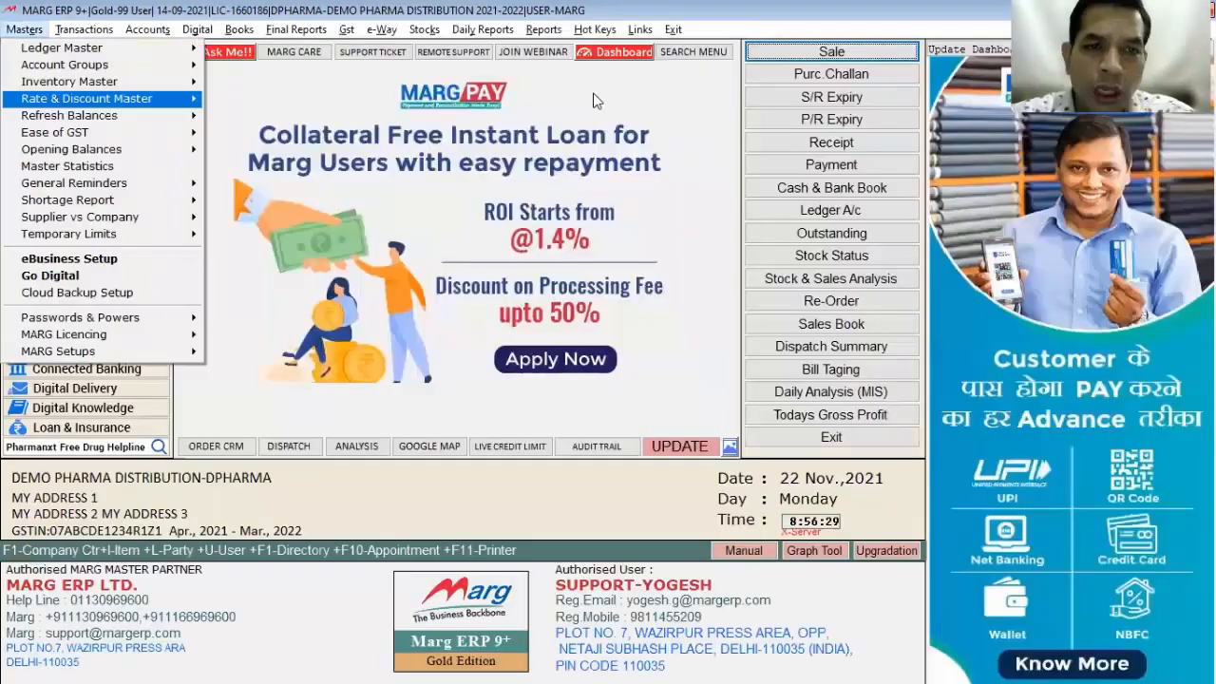
key("Right")
key("Down")
key("Down")
key("Down")
key("Right")
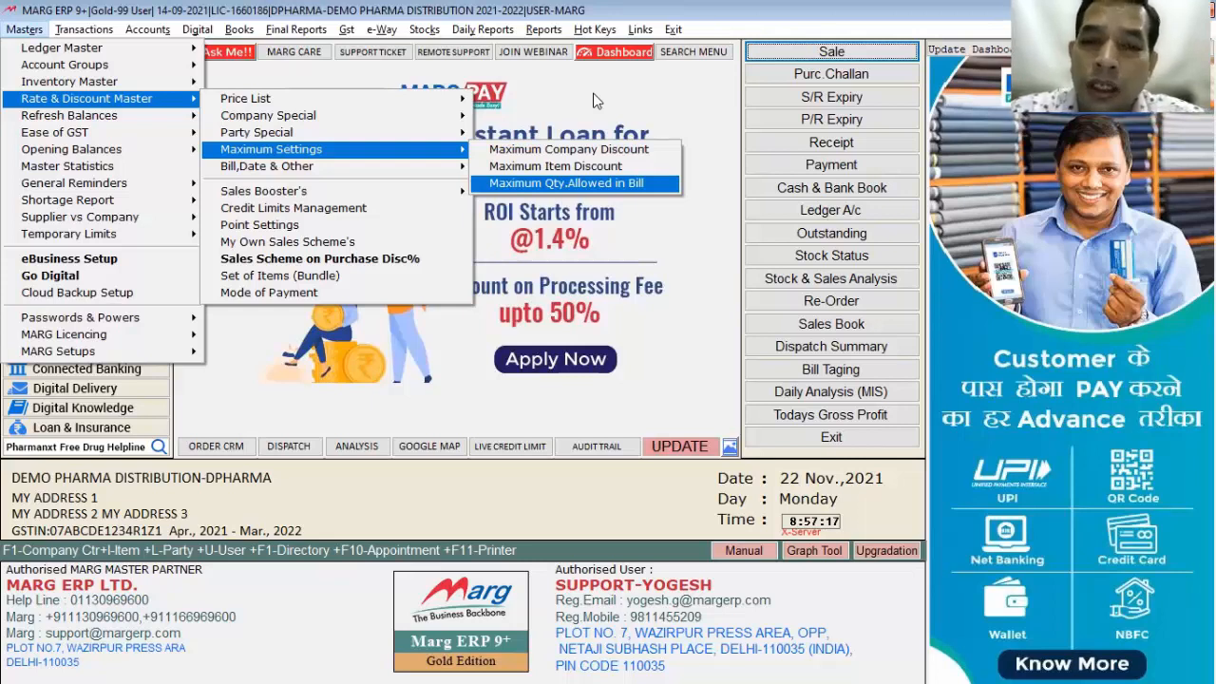
Step: Limit ACNEDERM LOT 20ML to a maximum of 10 Pcs per bill
key("Return")
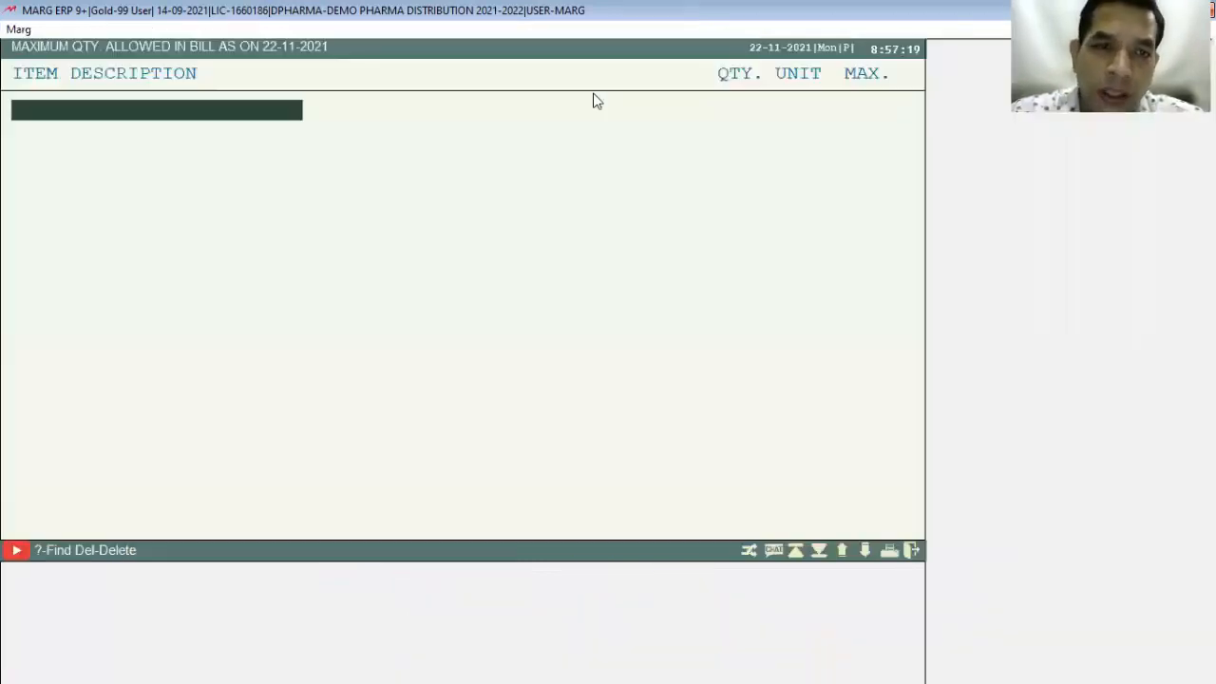
key("Up")
key("Up")
key("Up")
key("Up")
key("Up")
key("Up")
key("Up")
key("Up")
key("Up")
key("Up")
key("Up")
key("Up")
key("Up")
key("Up")
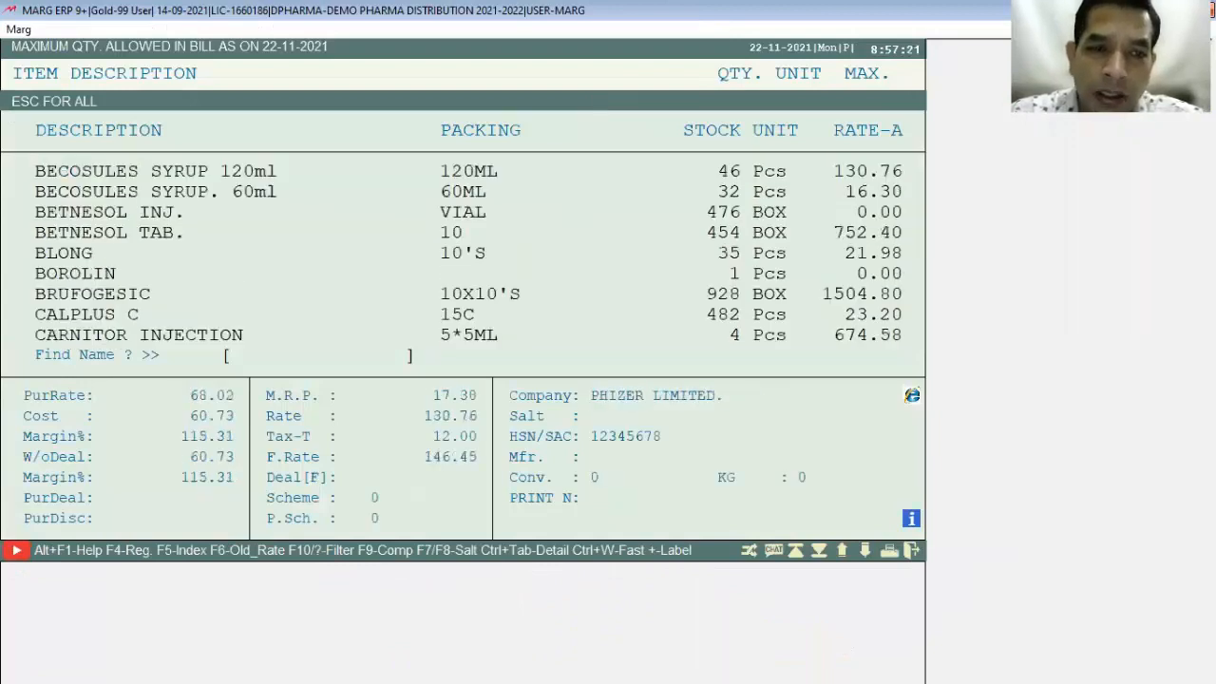
key("Return")
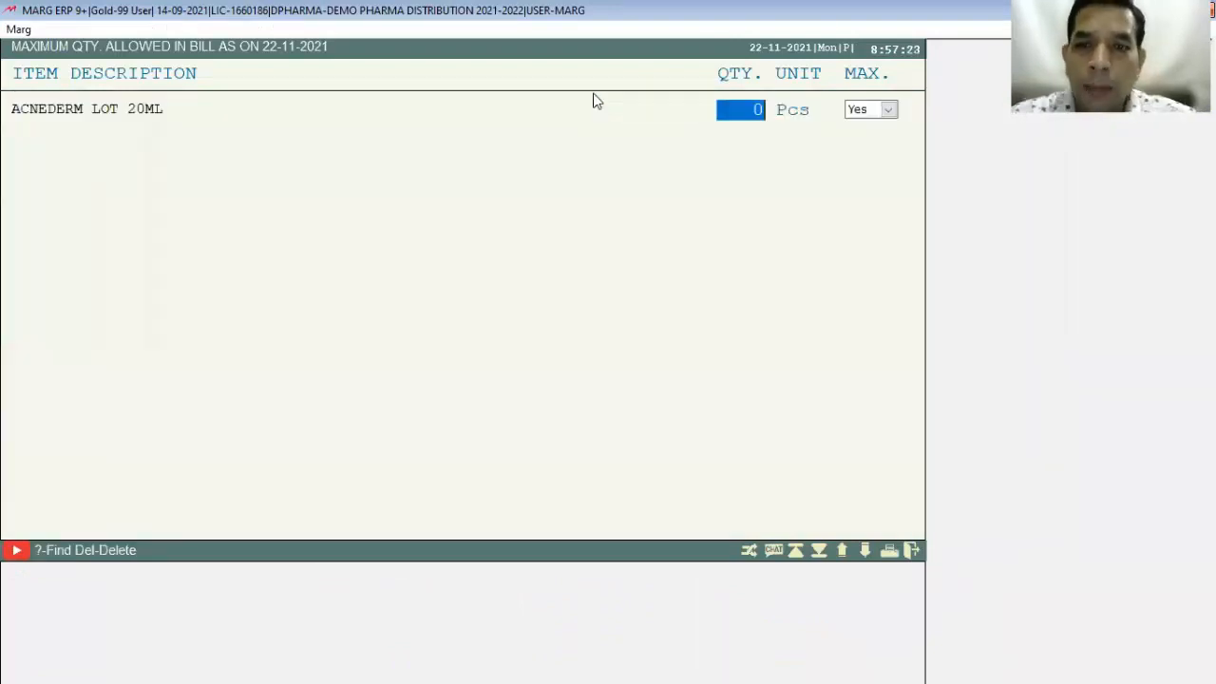
type("10")
key("Return")
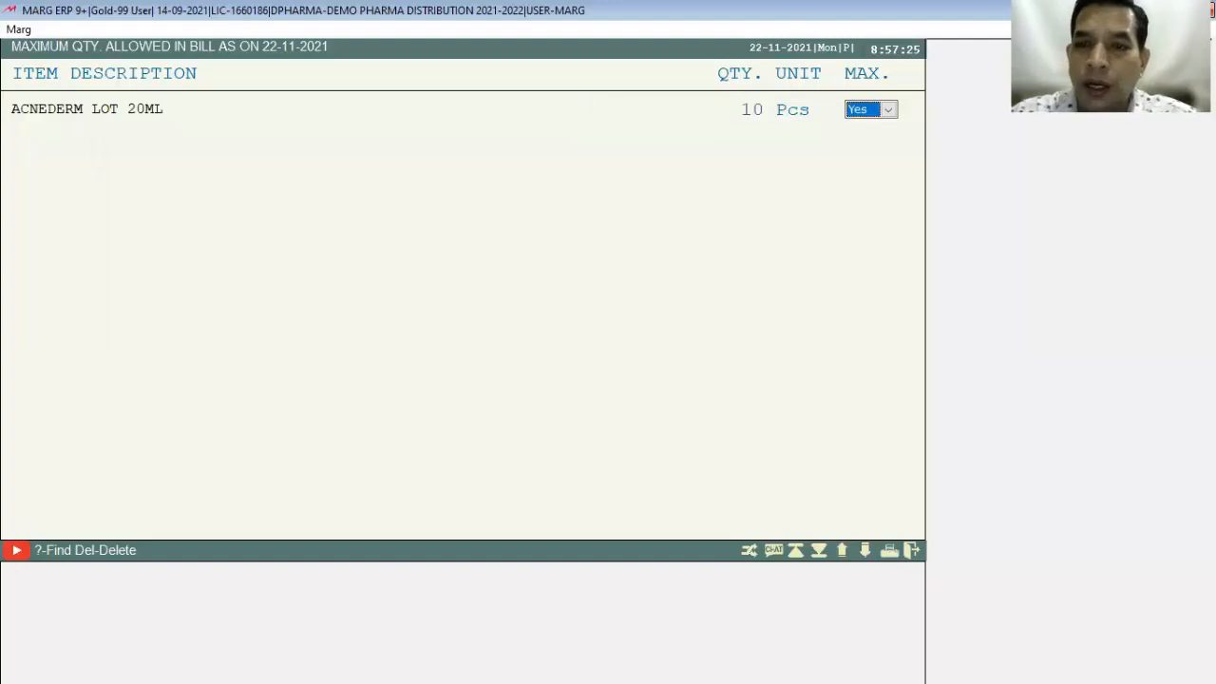
key("Return")
Step: Quit the quantity limit screen and start a new sale bill
key("Escape")
key("Right")
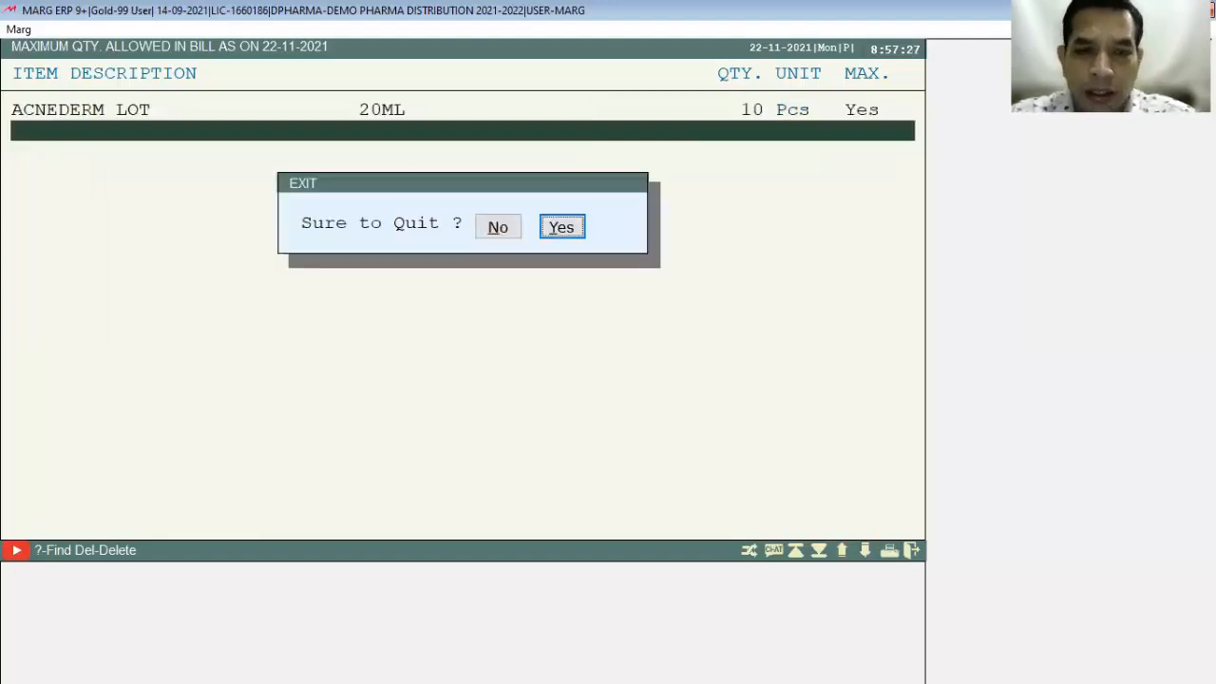
key("Return")
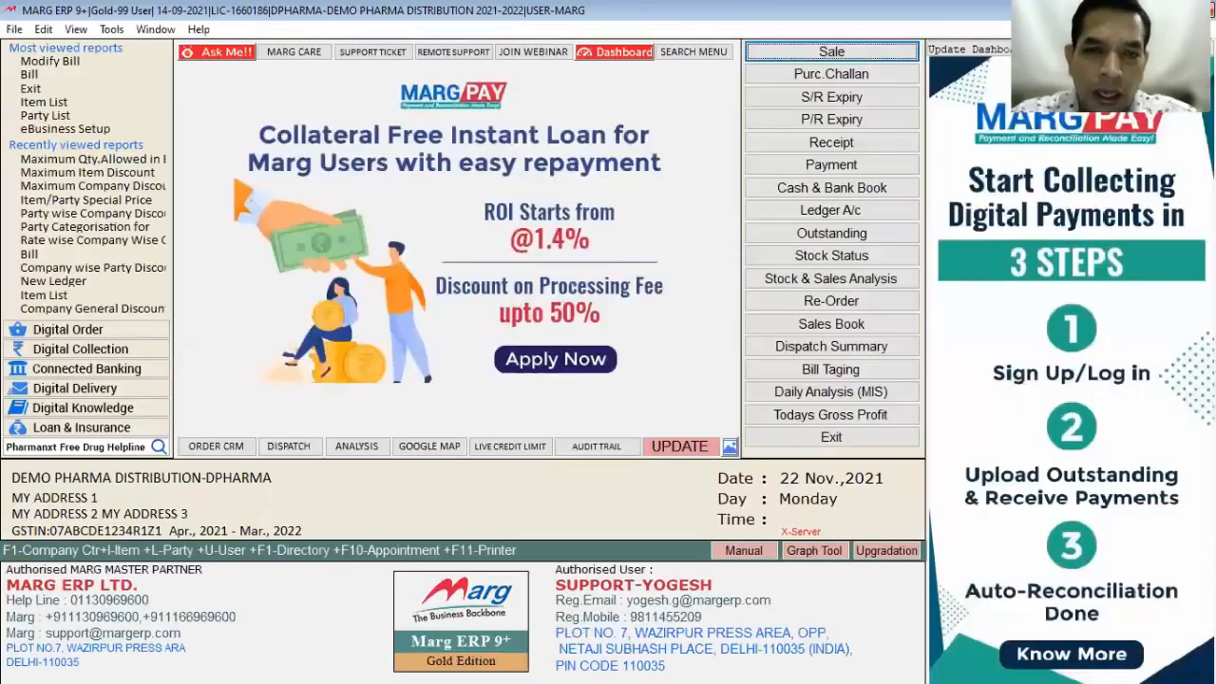
key("alt+n")
Step: Add ACNEDERM LOT to the test bill and change its quantity to 9, accepting the net-loss warning
key("Return")
key("Return")
key("Return")
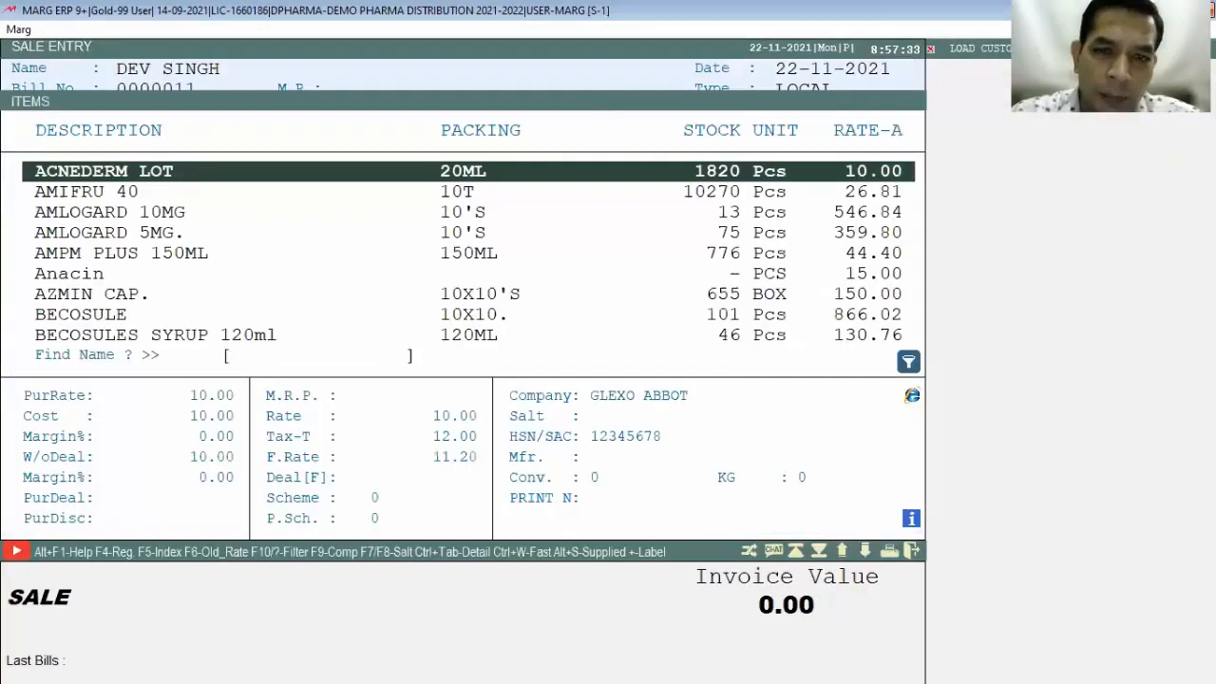
key("Return")
type("10")
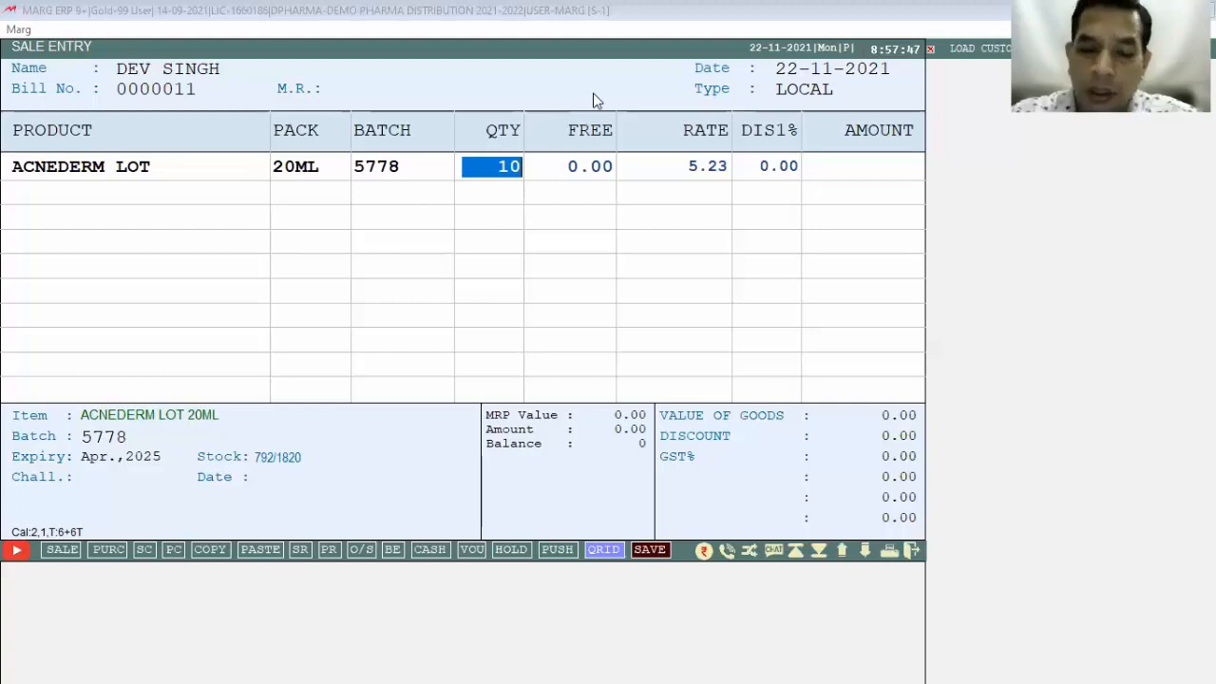
type("9")
key("Return")
key("Right")
key("Return")
Step: Try quantities 10 and 11 on the ACNEDERM LOT row, accepting the net-loss warnings
key("Up")
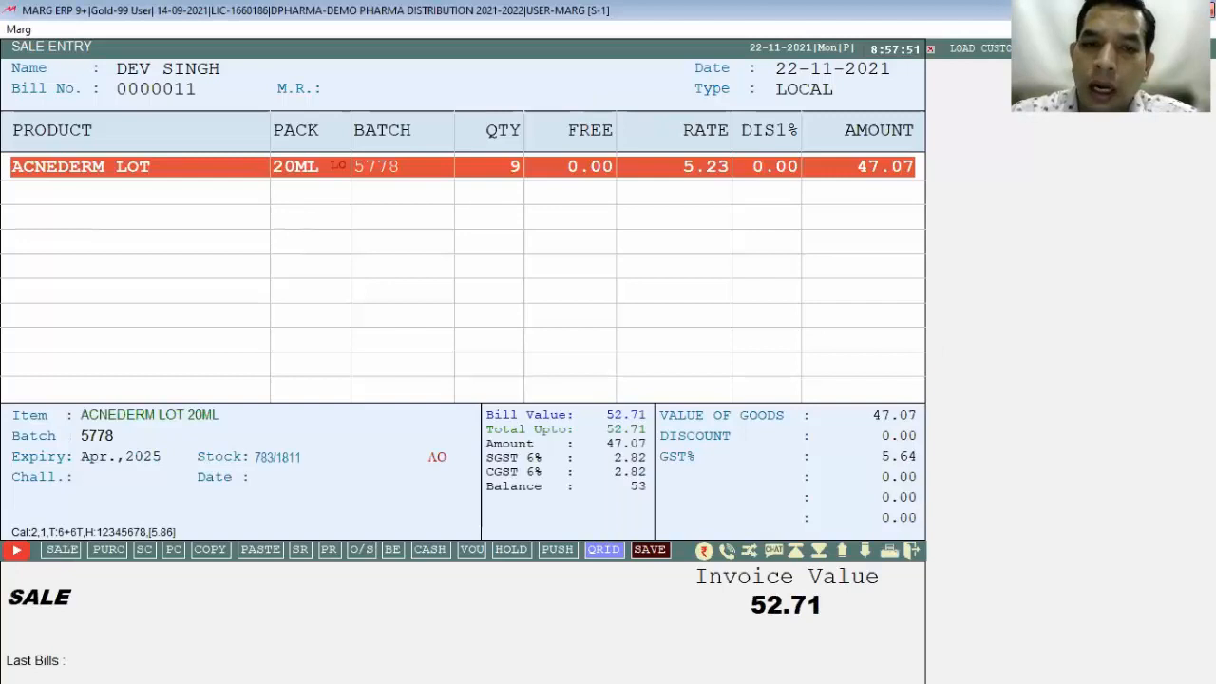
key("Return")
type("10")
key("Return")
key("Return")
key("Return")
key("Return")
key("Right")
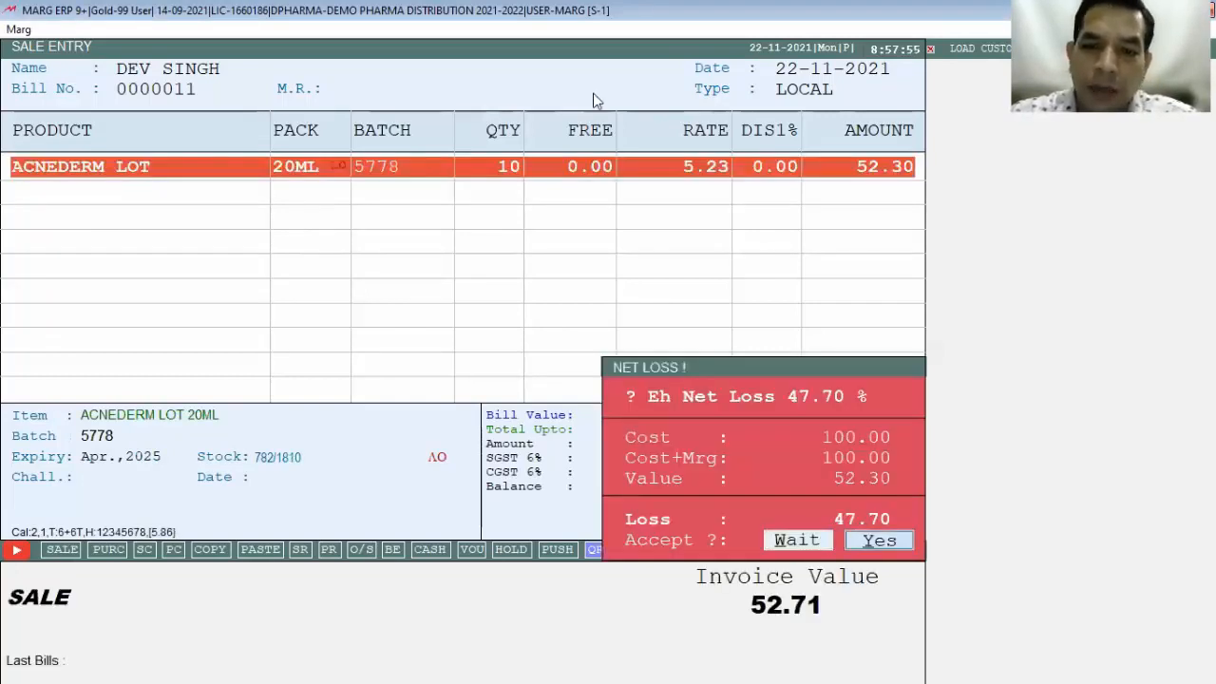
key("Return")
key("Return")
type("11")
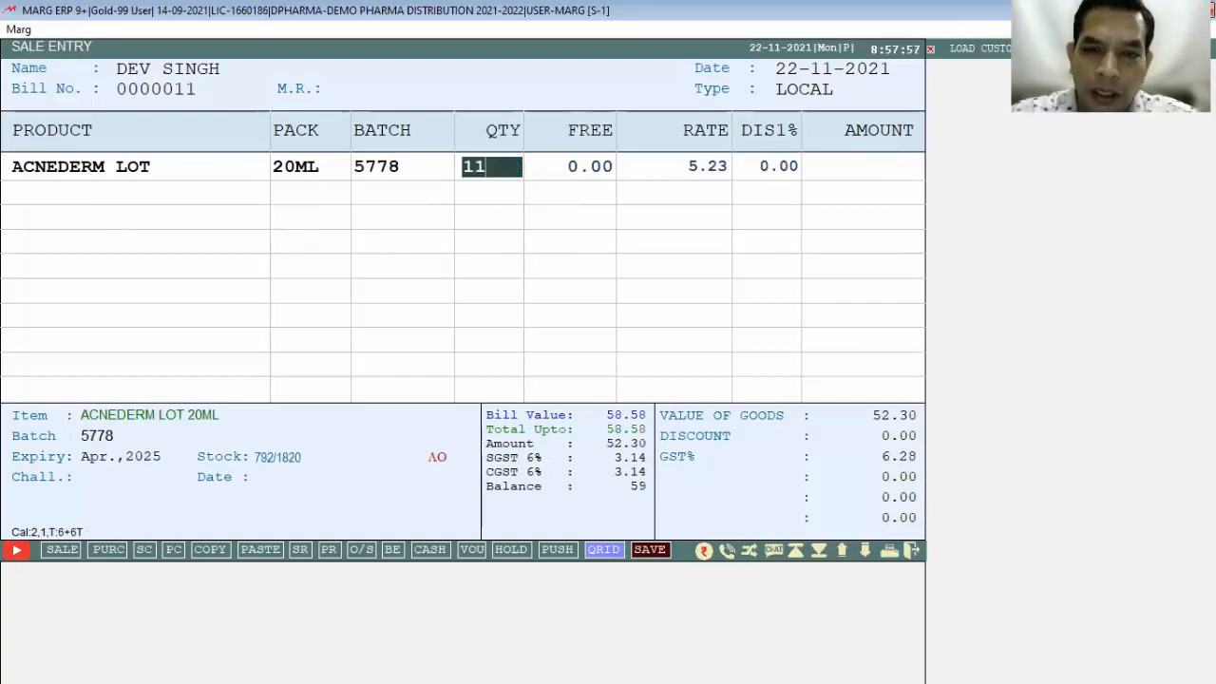
key("Return")
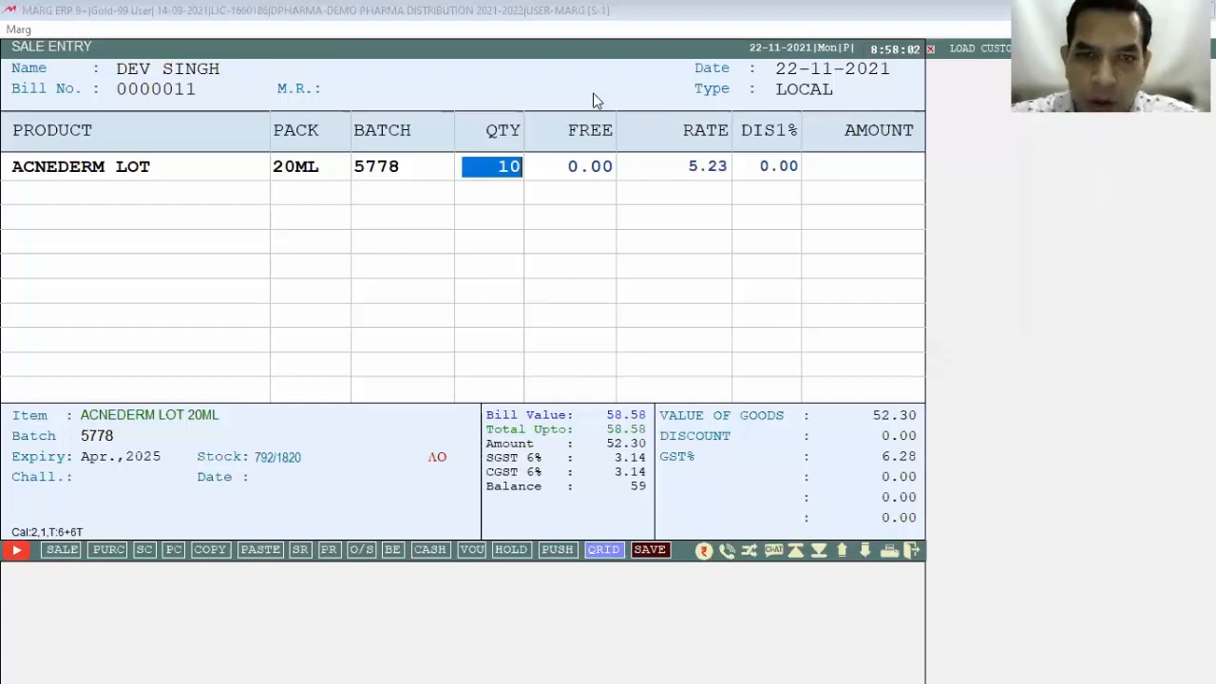
key("Return")
key("y")
Step: Exit the test bill without saving and return to the dashboard
key("Escape")
key("y")
key("Escape")
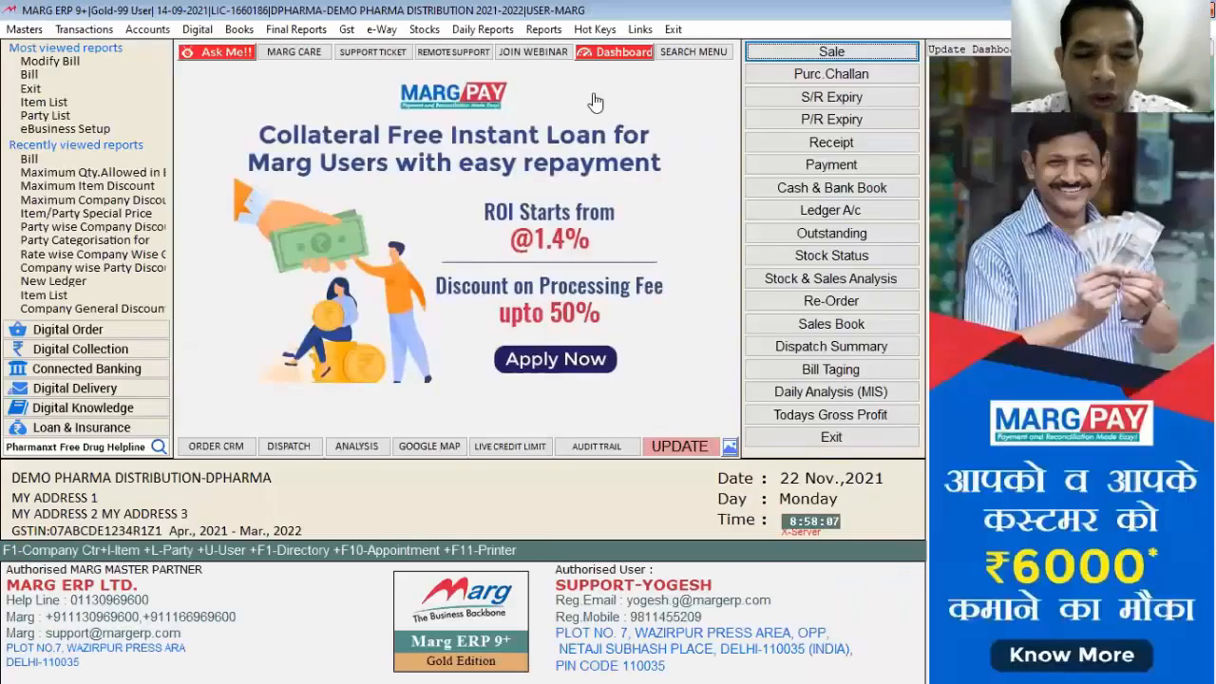
Step: Go to Masters > Rate & Discount Master > Bill,Date & Other and choose date-wise rate/scheme
key("alt")
key("Down")
key("Down")
key("Down")
key("Down")
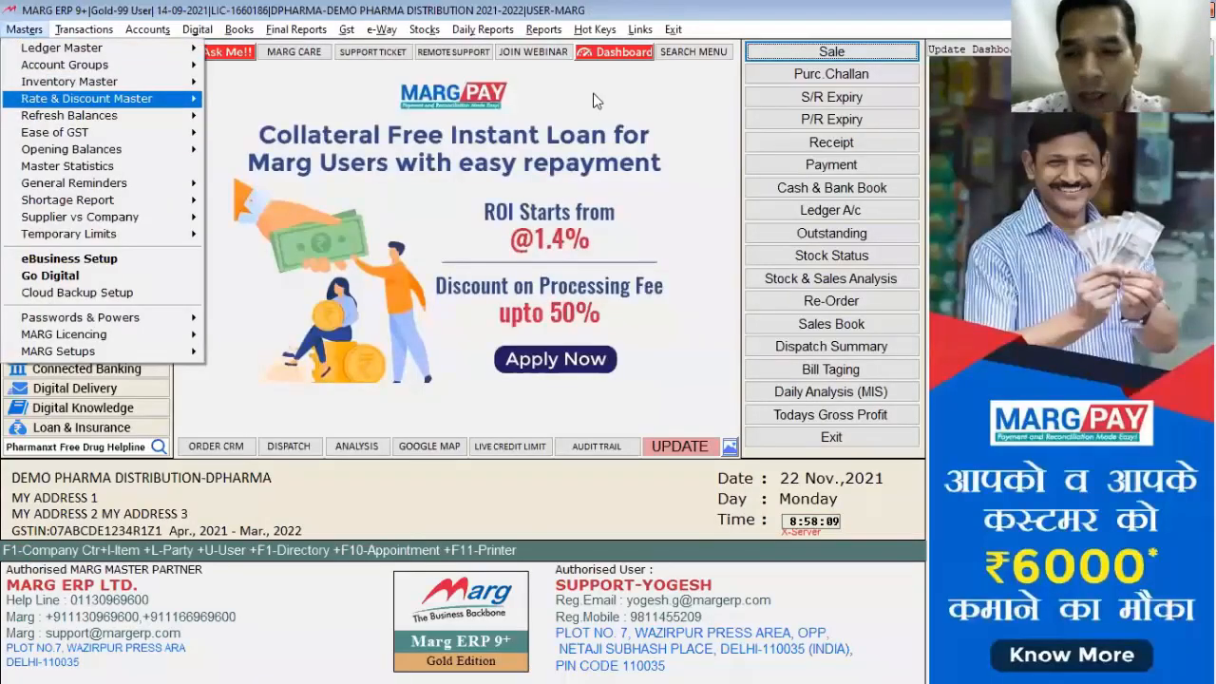
key("Right")
key("Down")
key("Down")
key("Down")
key("Down")
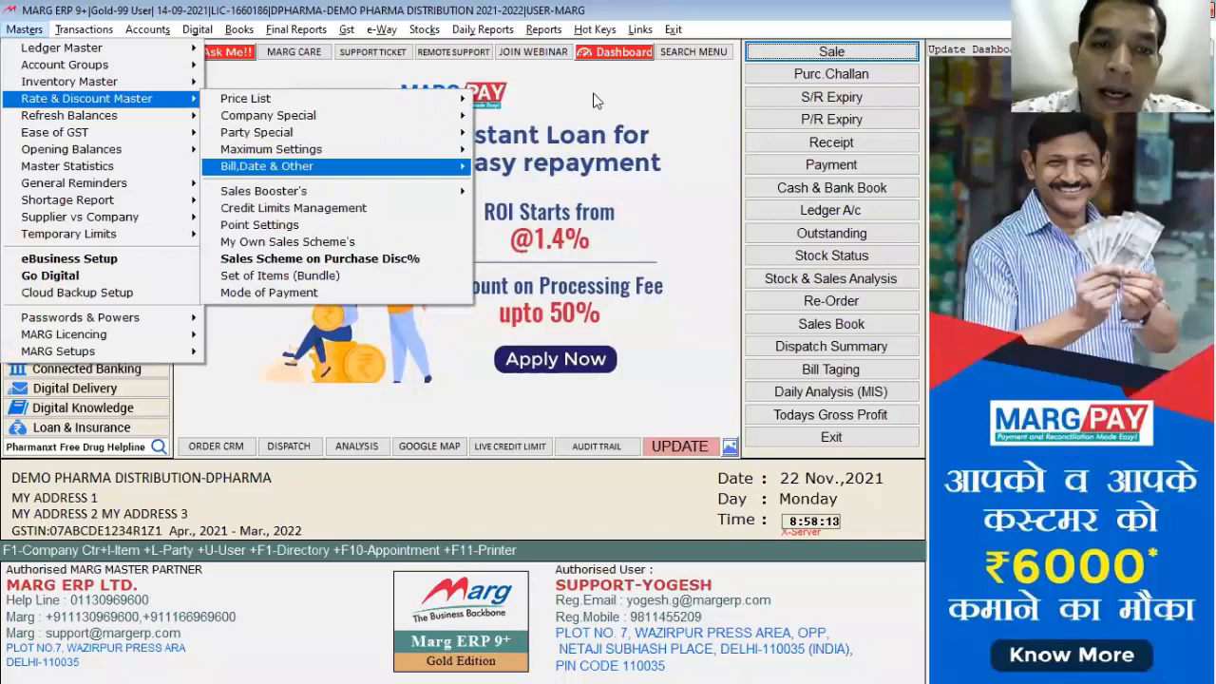
key("Right")
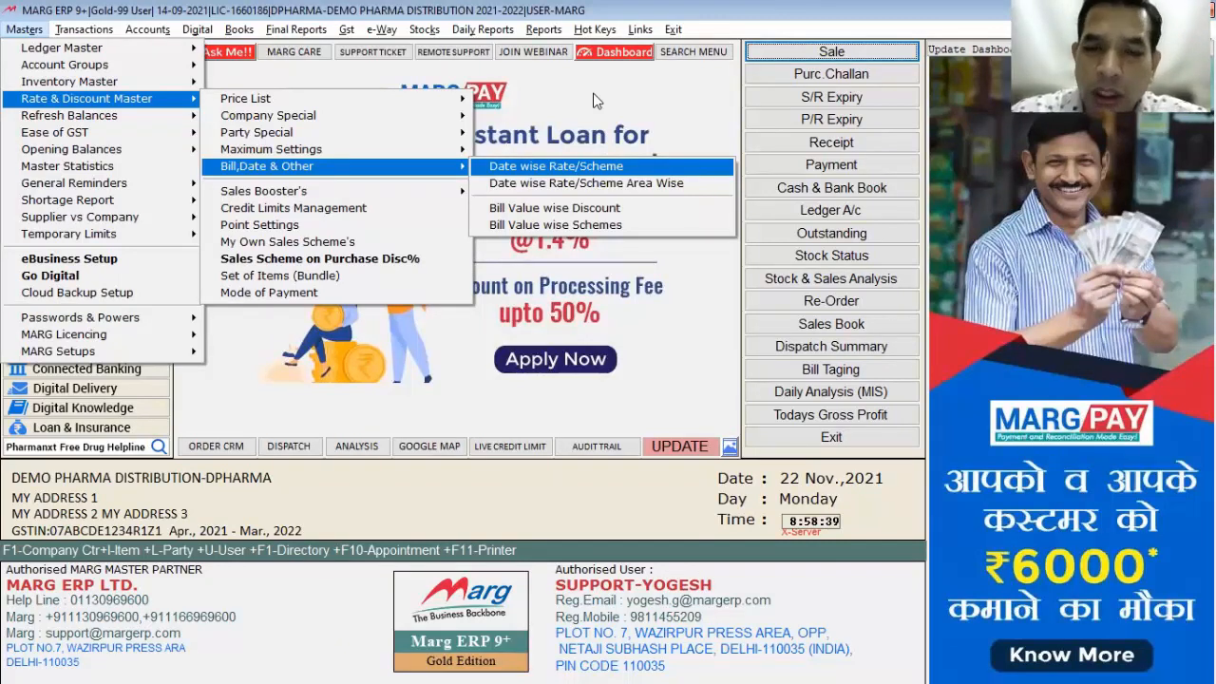
key("Return")
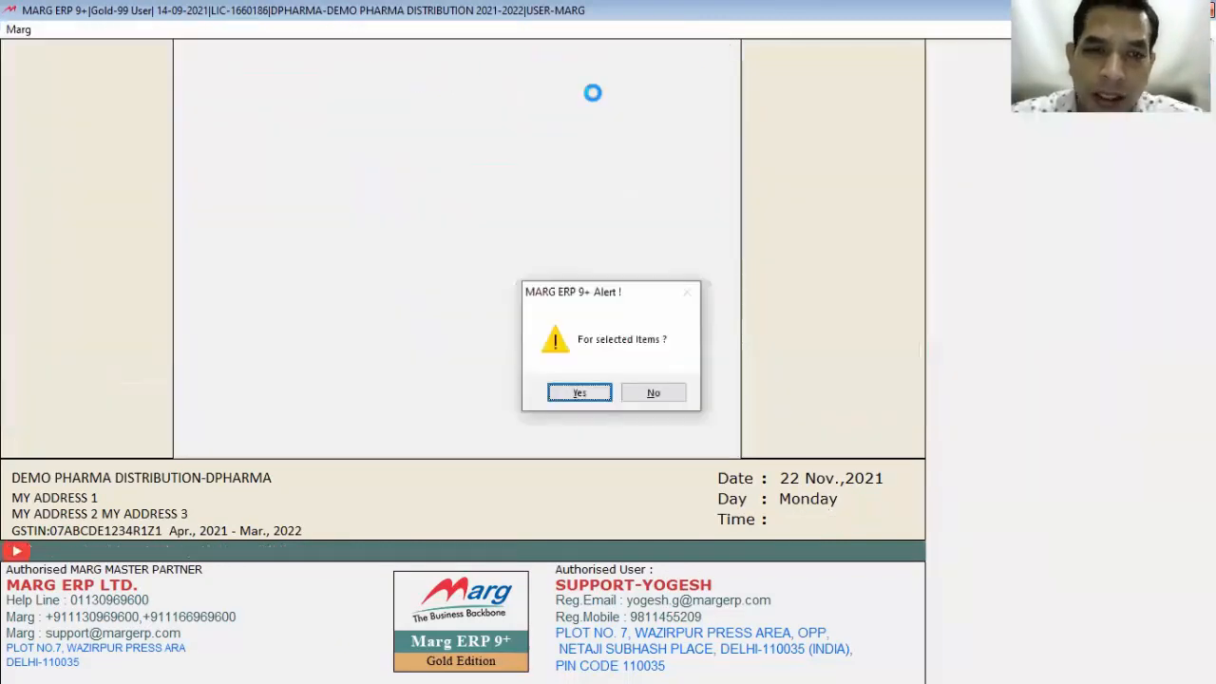
key("Return")
key("Return")
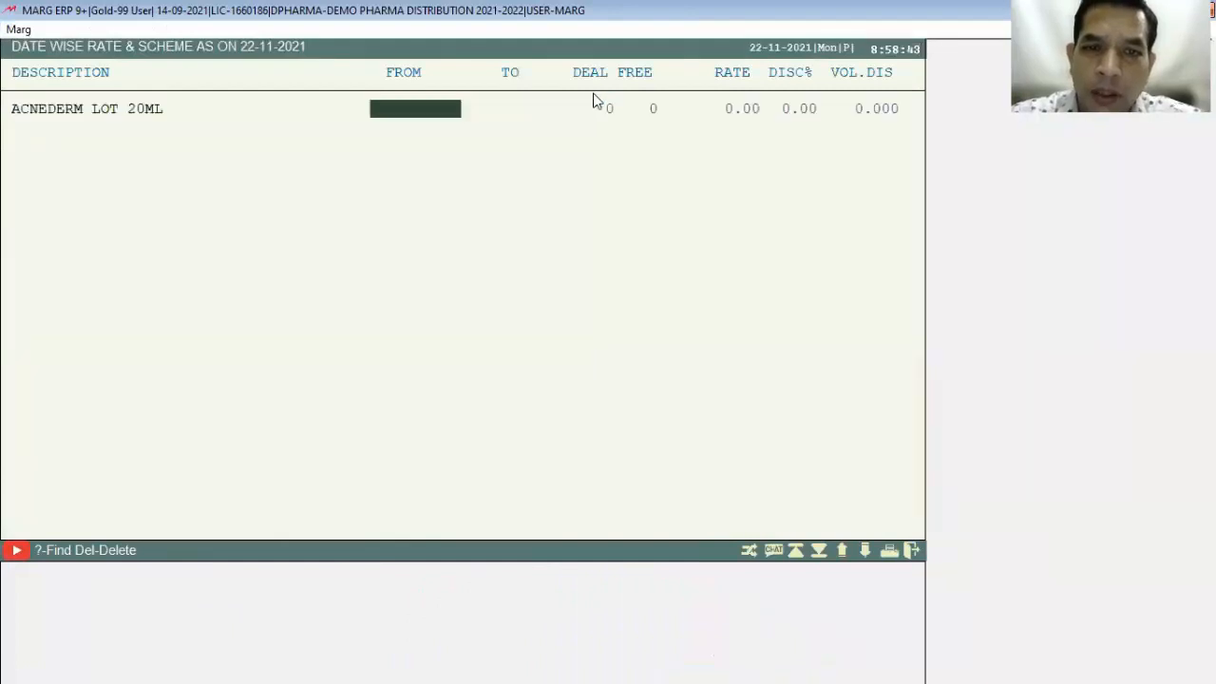
key("Return")
key("Return")
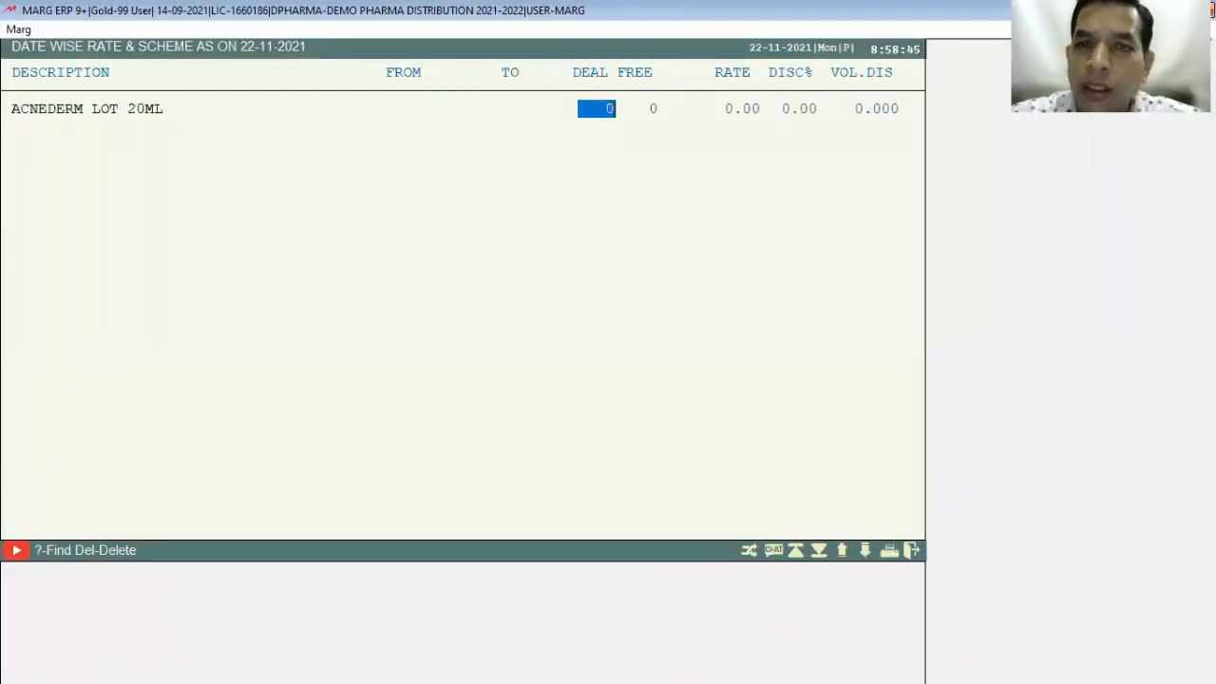
key("Return")
key("Return")
key("Return")
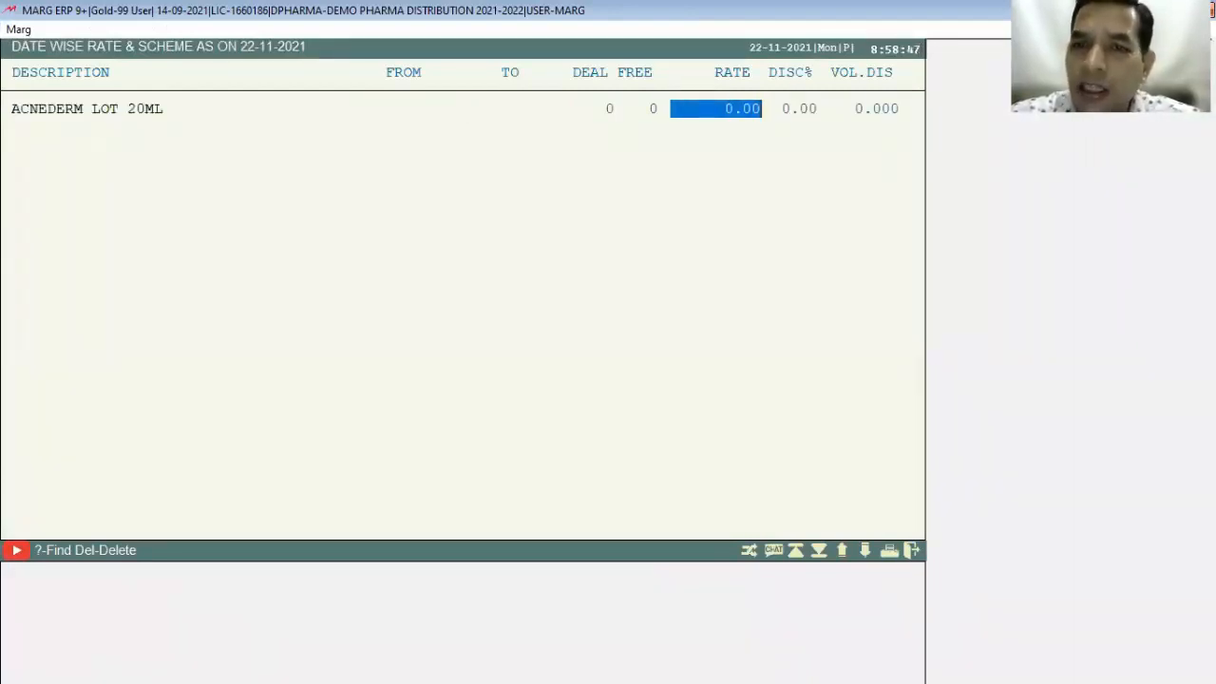
key("Return")
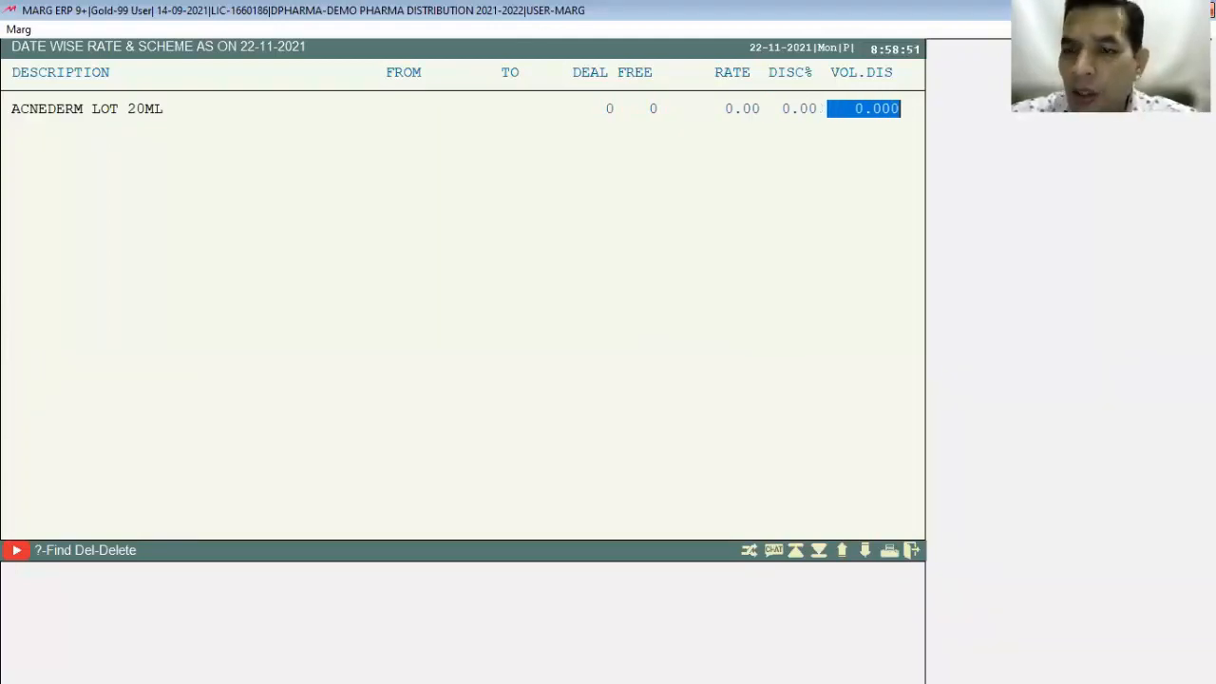
key("Return")
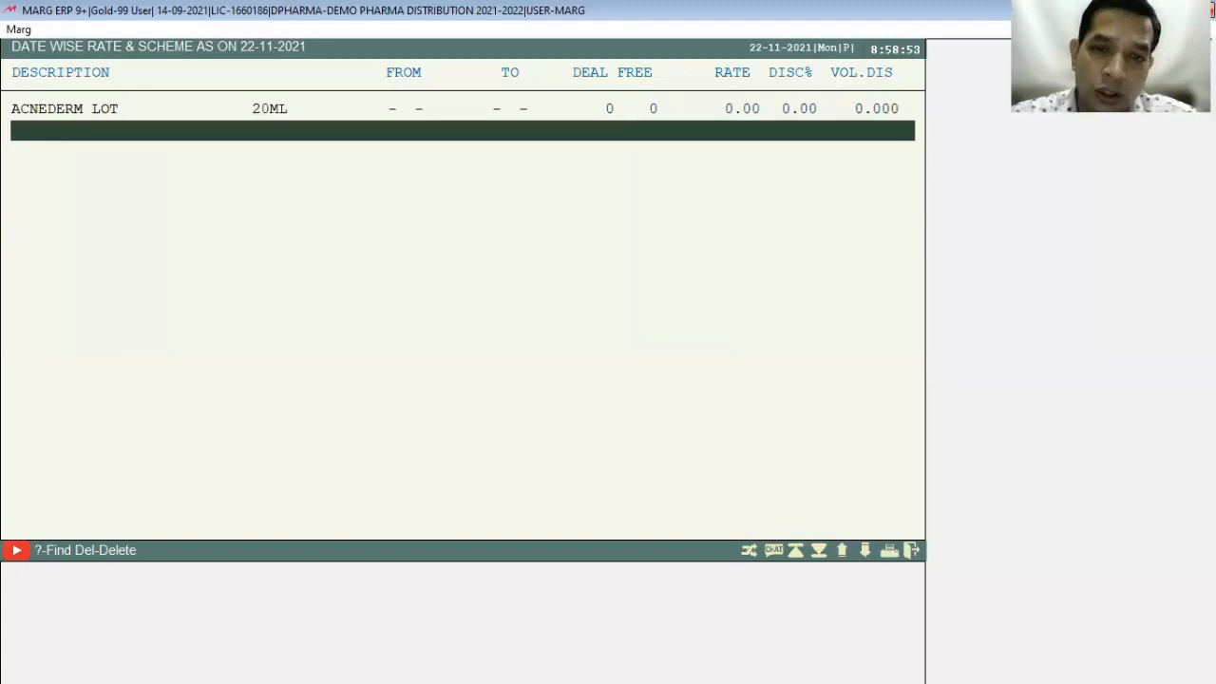
key("Escape")
key("Right")
key("Return")
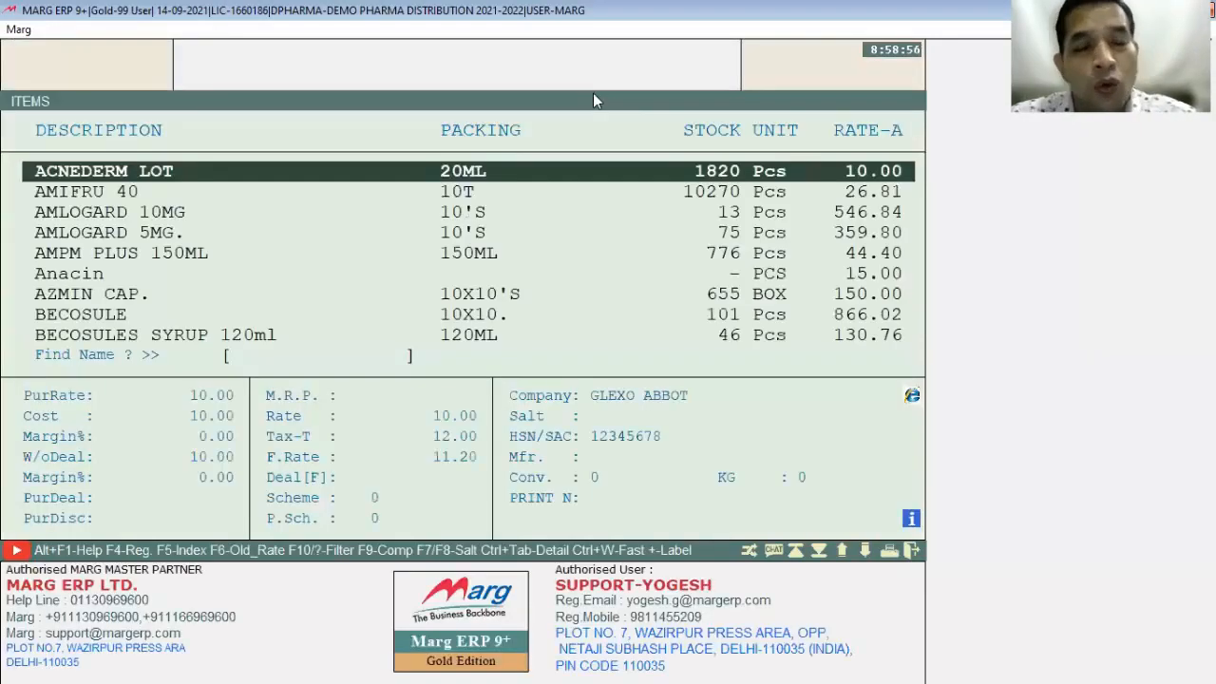
key("Escape")
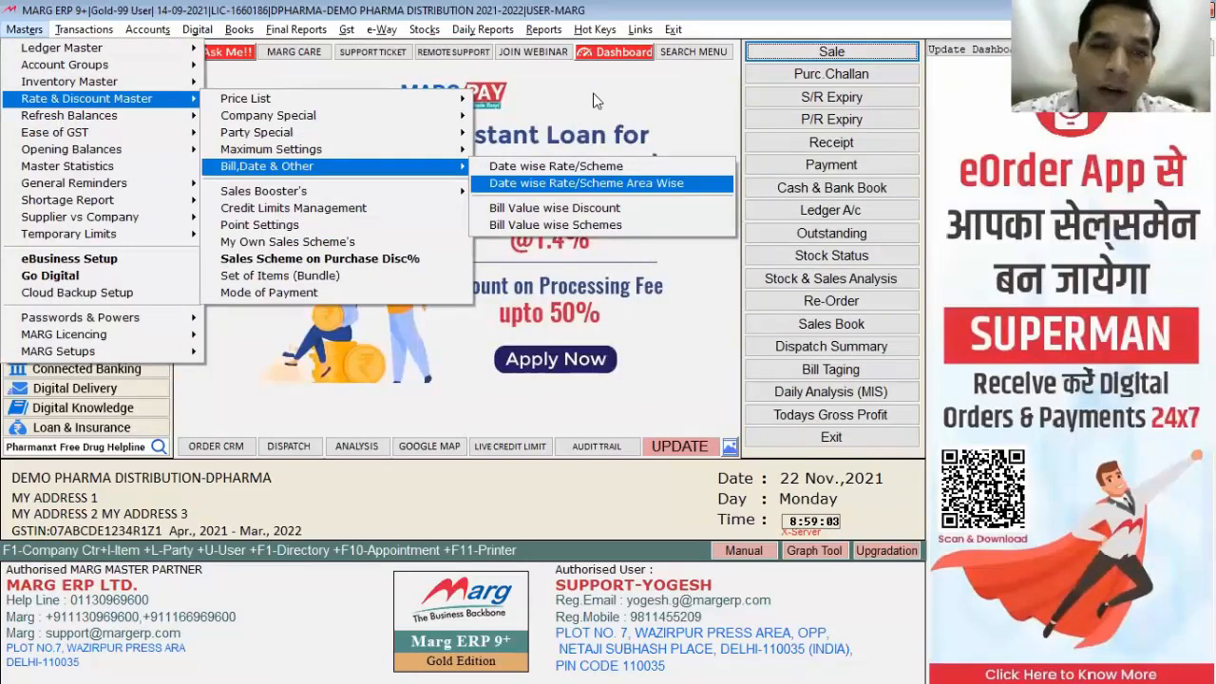
key("Return")
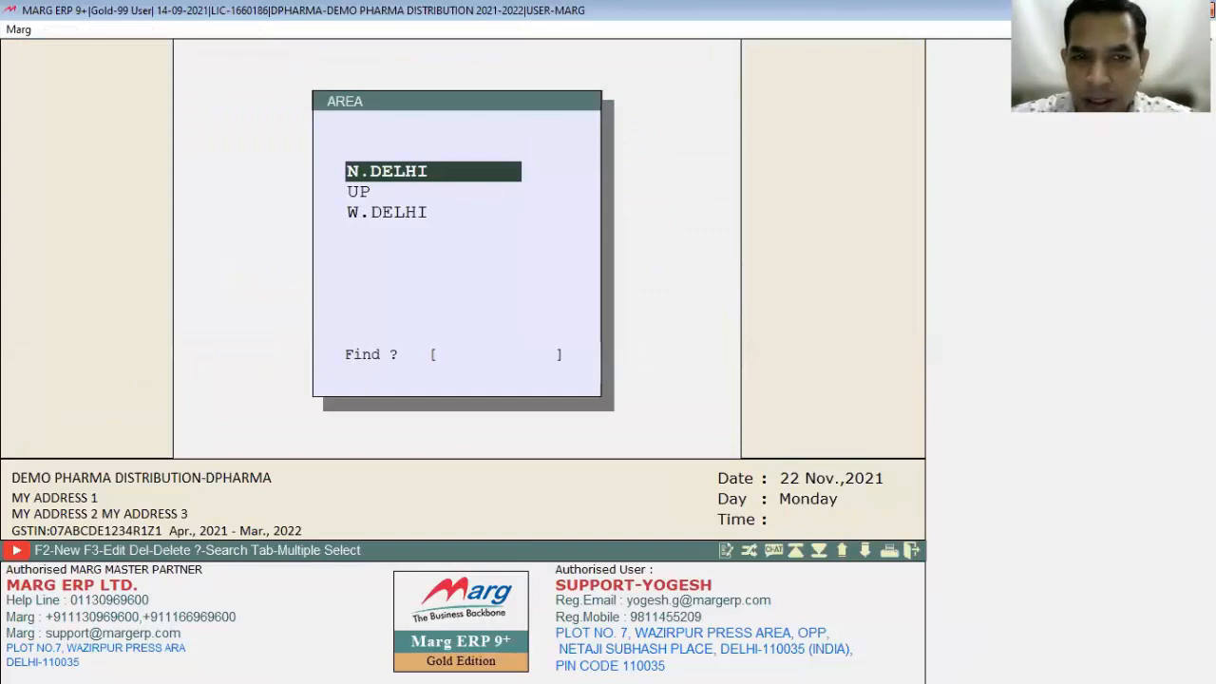
key("Down")
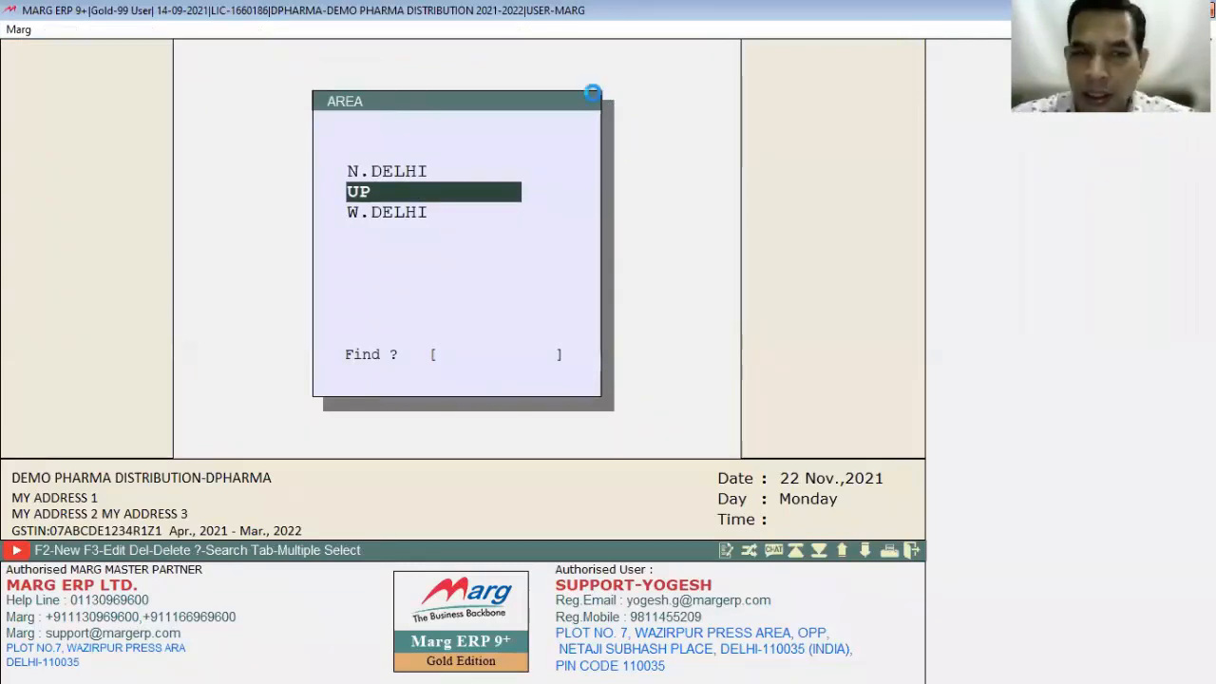
key("Return")
key("Return")
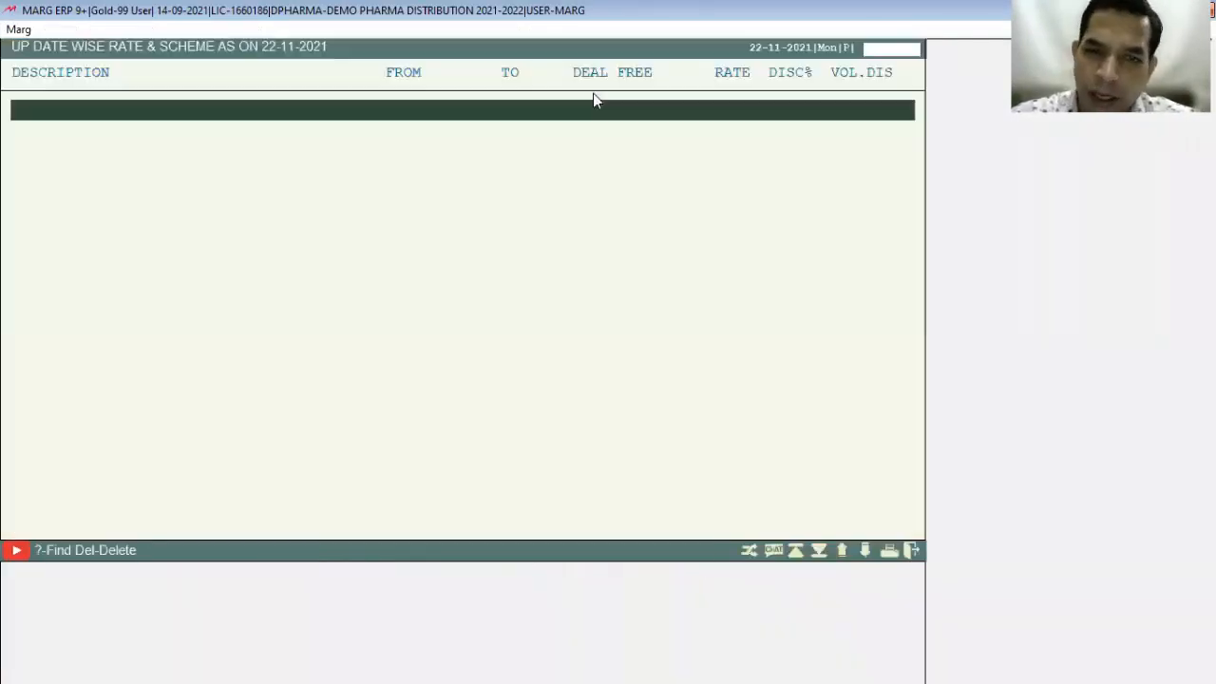
key("Escape")
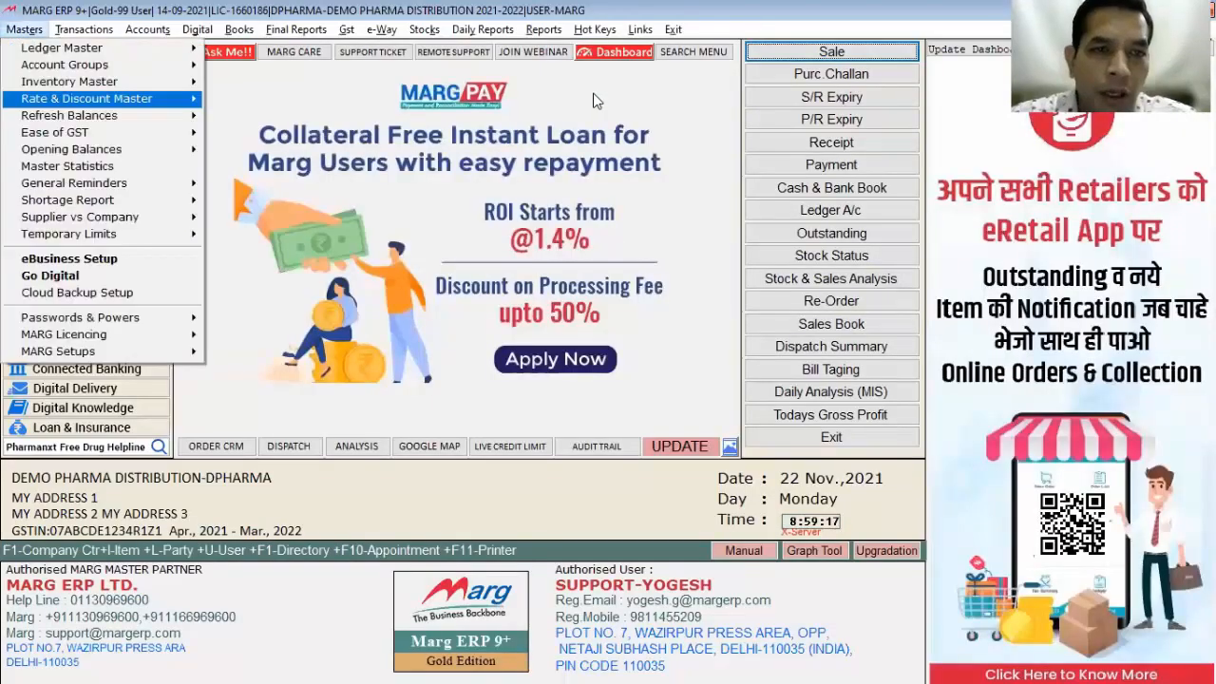
key("Right")
key("Right")
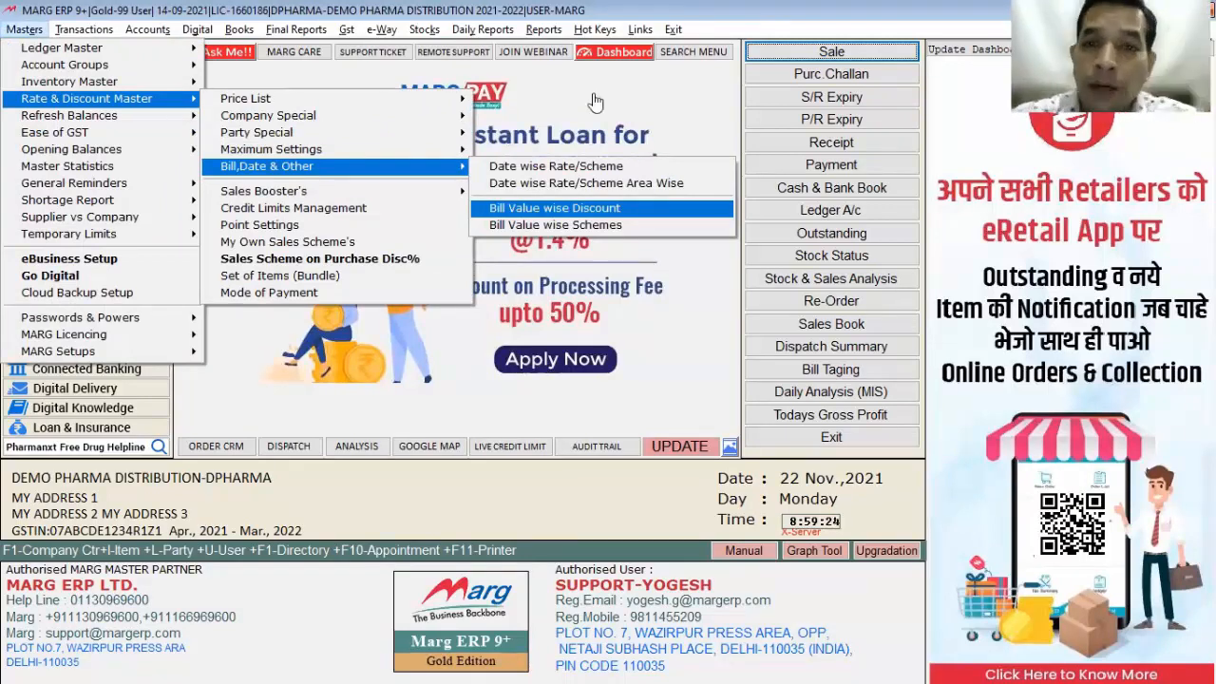
Step: Enter bill-value discount setup and search the Control Room for DISCOUNT settings
key("Return")
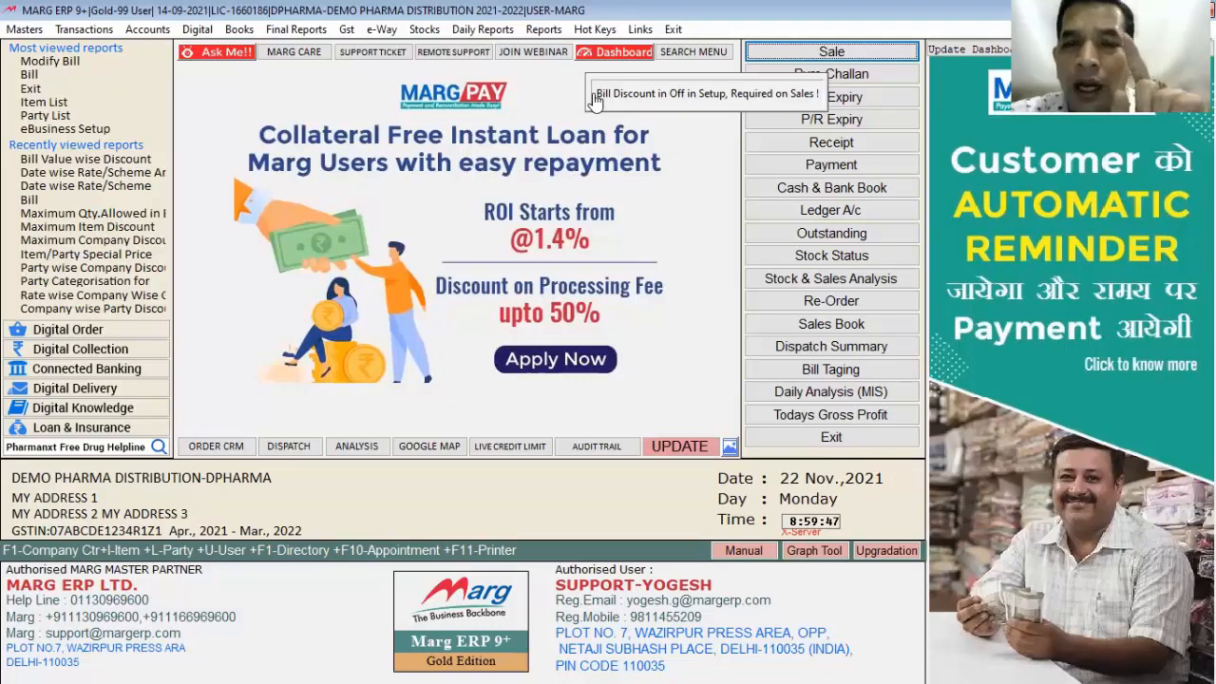
key("Return")
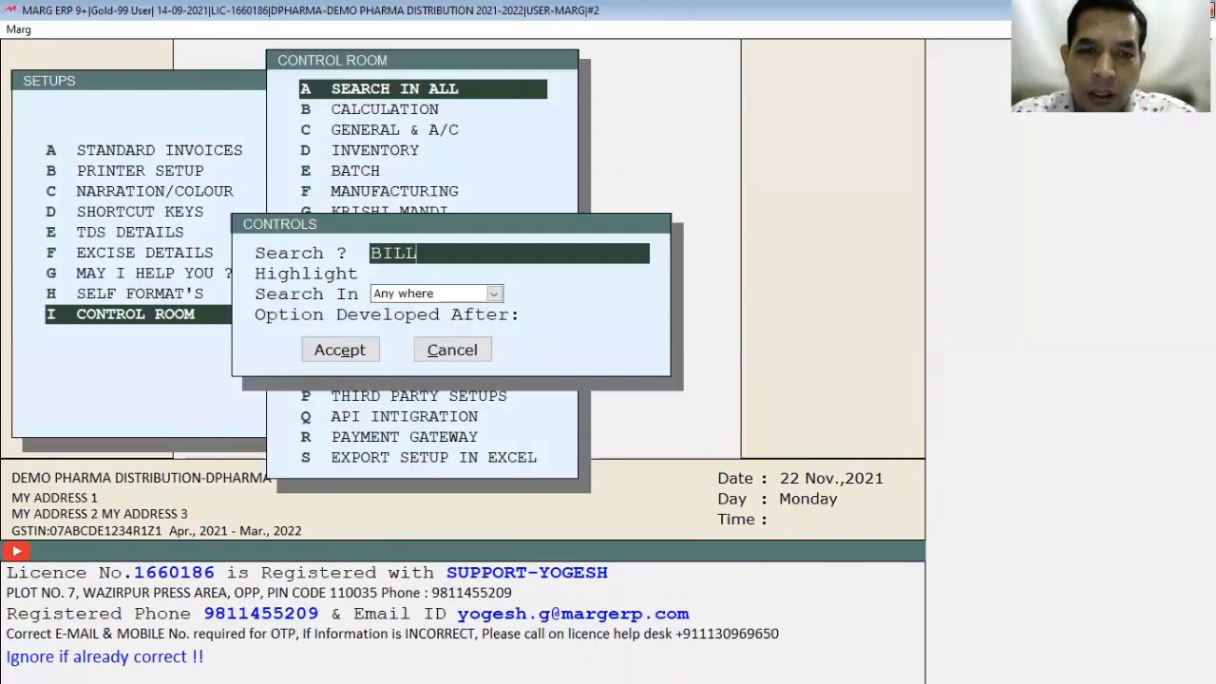
type("DISCOUNT")
key("Return")
key("Return")
key("Return")
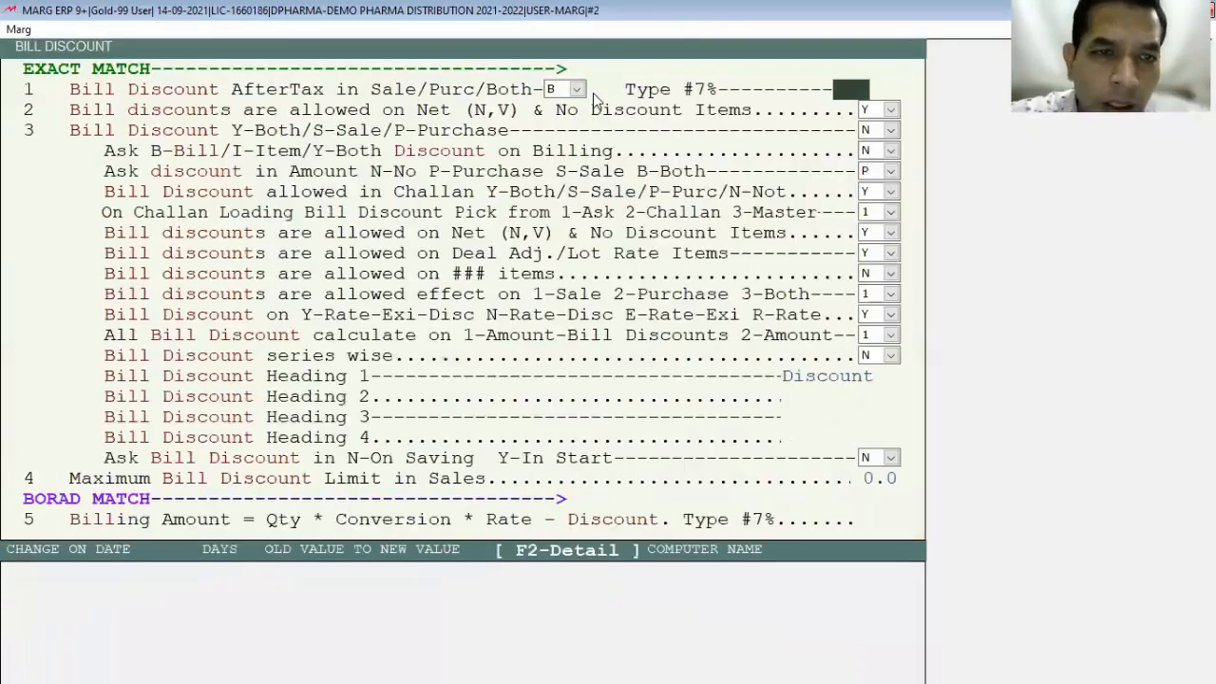
Step: Set 'Bill Discount Y-Both/S-Sale/P-Purchase' to S and save the change
key("Return")
key("Return")
key("Return")
key("Return")
key("Up")
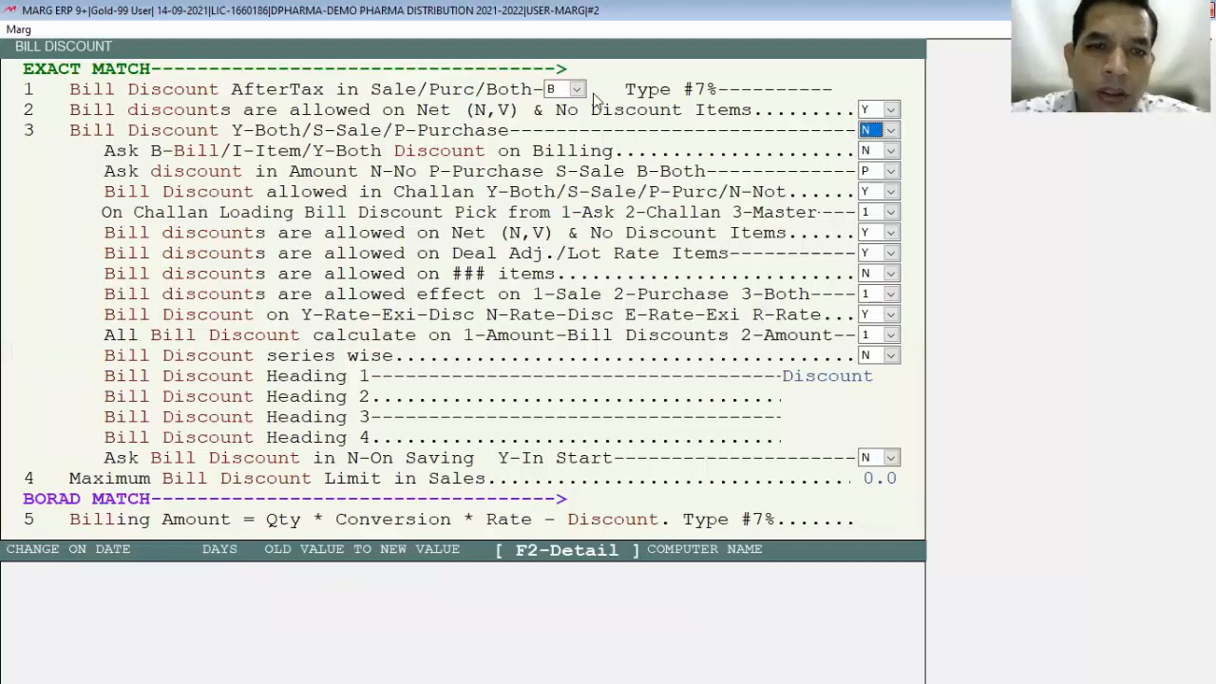
key("alt+Down")
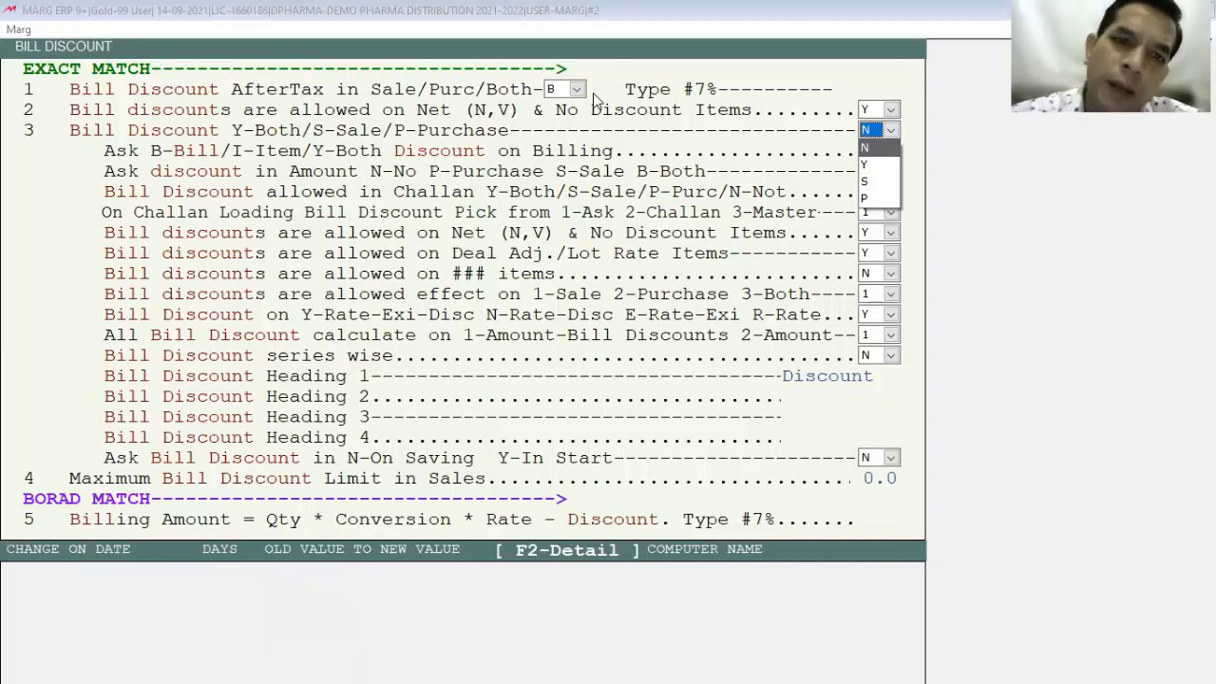
key("Down")
key("Down")
key("Return")
key("Return")
key("Return")
key("Return")
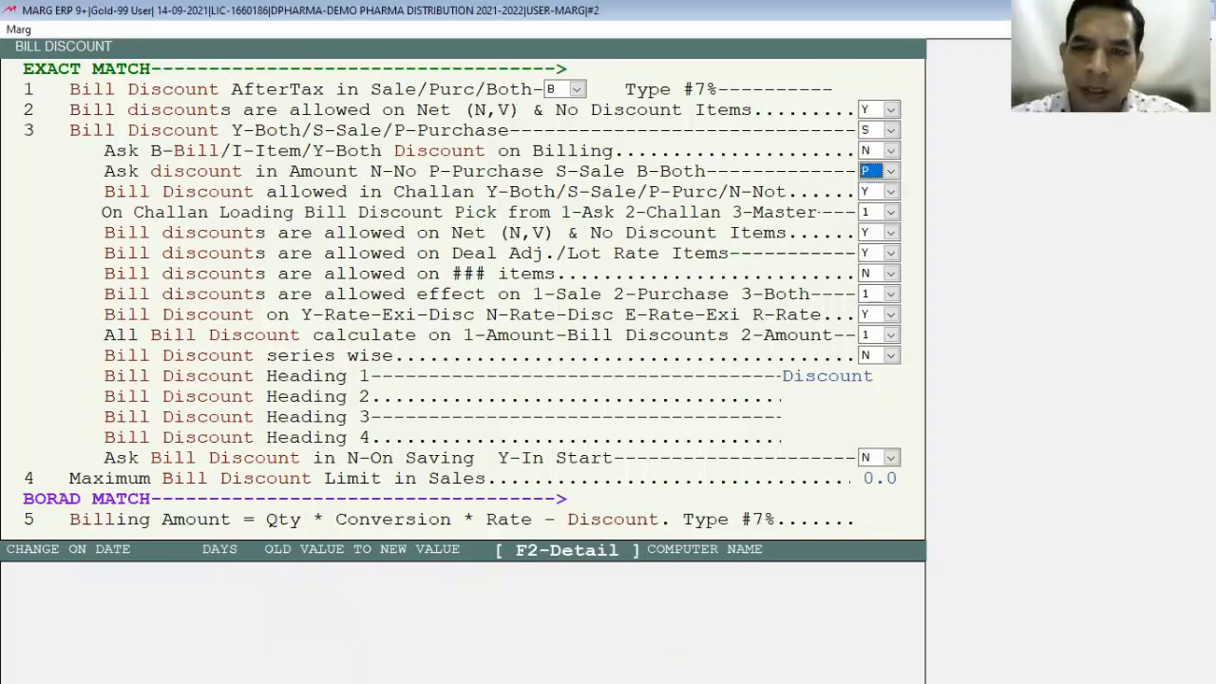
key("Escape")
key("Escape")
key("y")
key("Escape")
key("Escape")
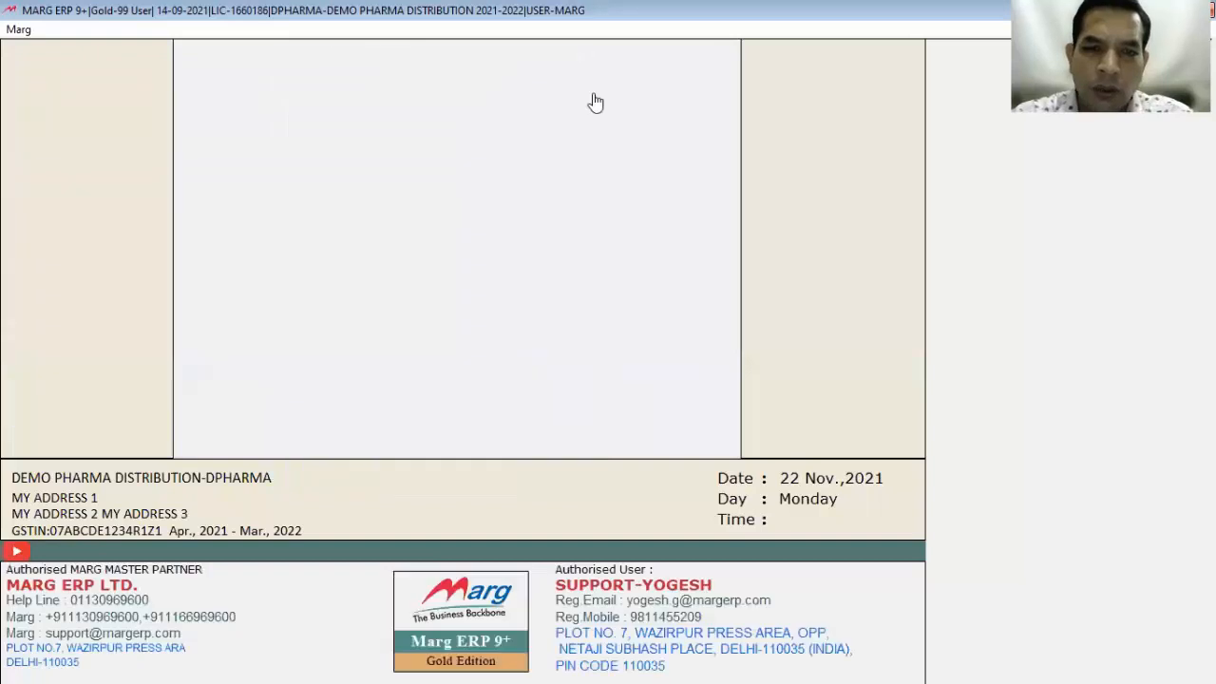
Step: Open the bill-value-wise discount setup under Masters > Rate & Discount Master > Bill, Date & Other
key("alt+m")
key("Down")
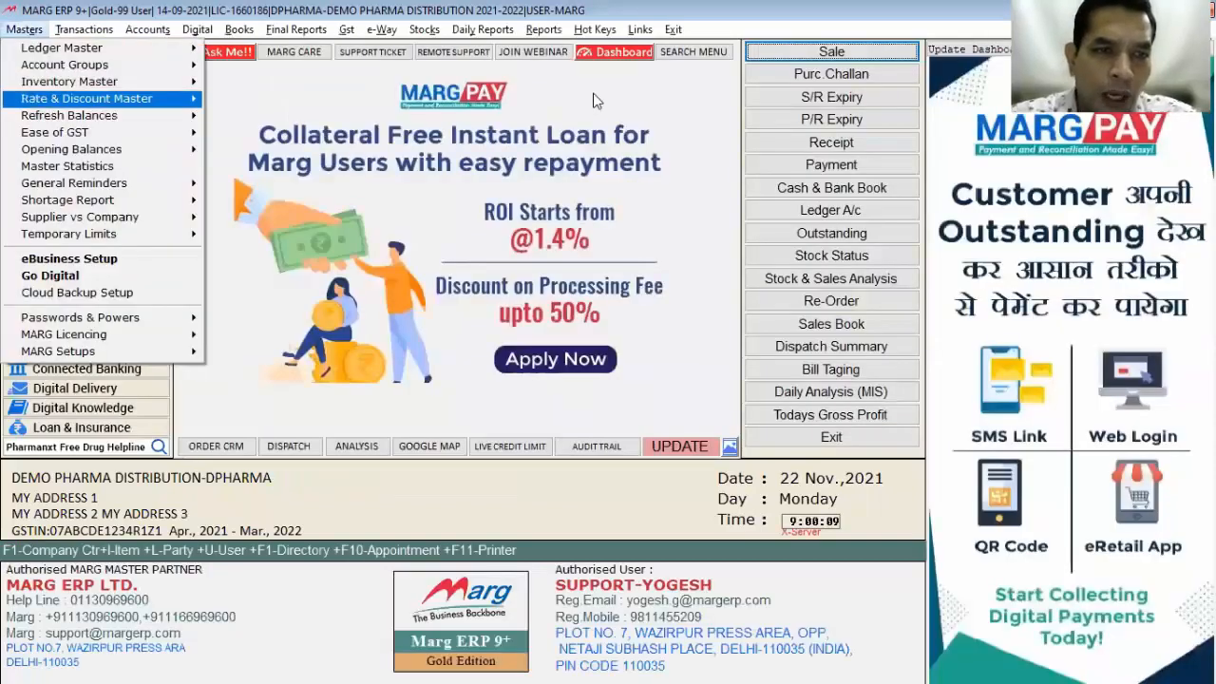
key("Right")
key("Down")
key("Down")
key("Down")
key("Down")
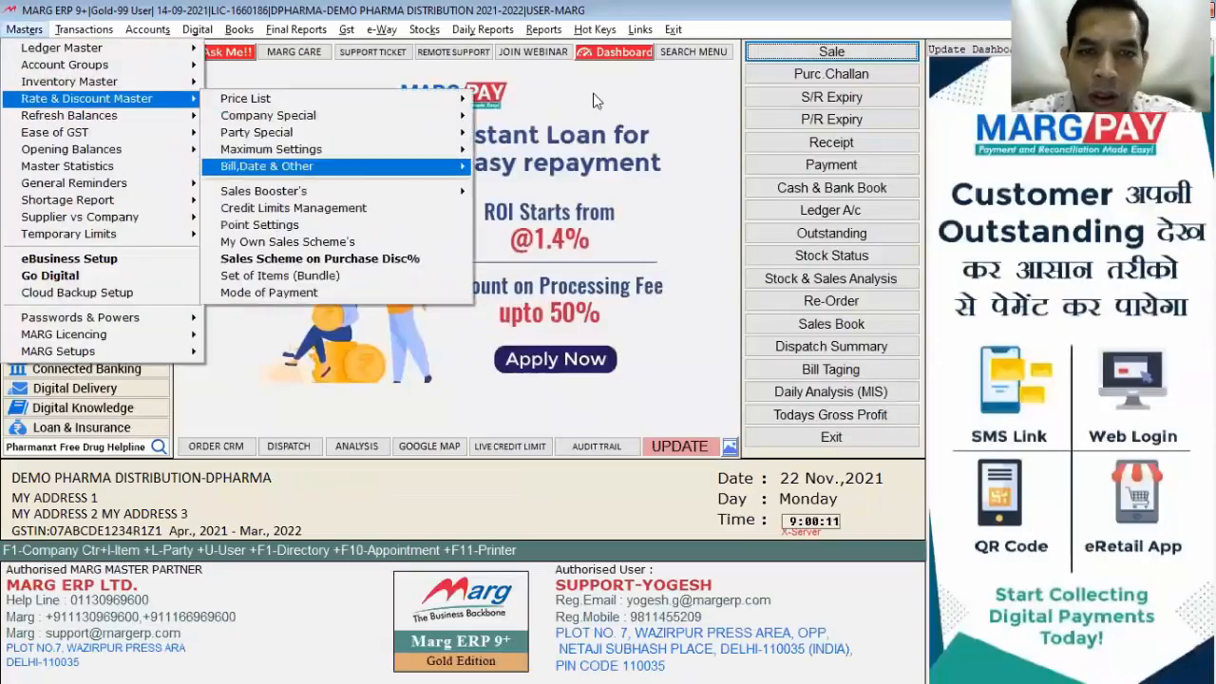
key("Right")
key("Down")
key("Down")
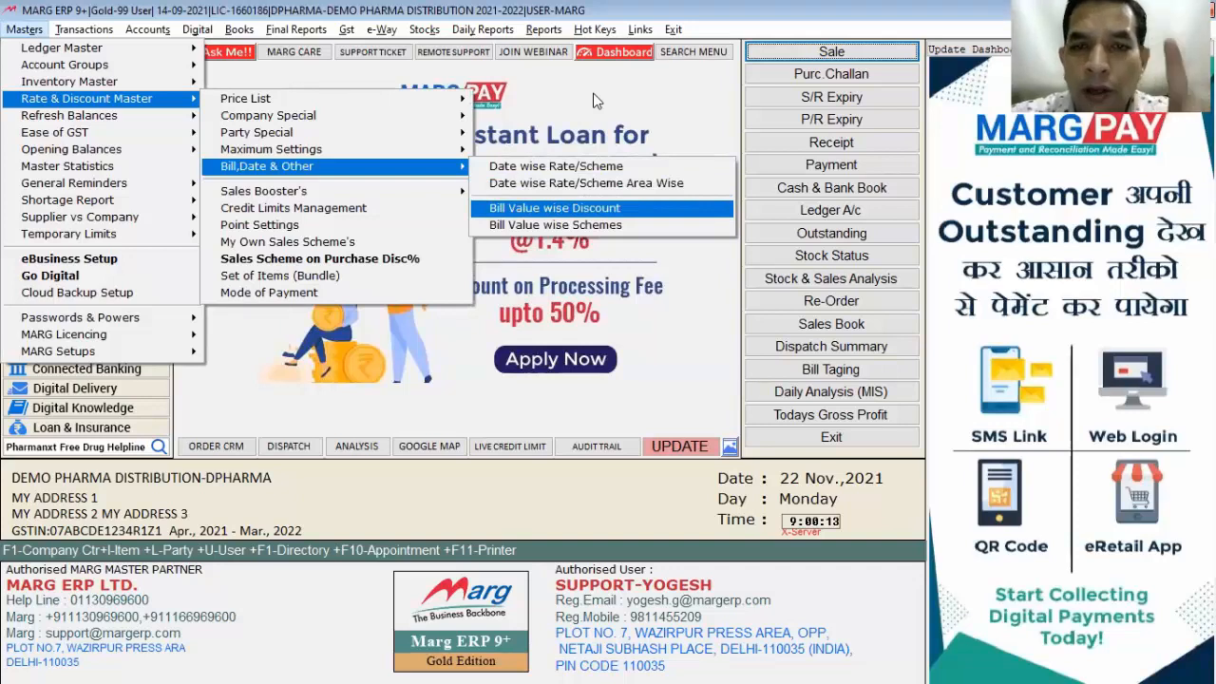
key("Return")
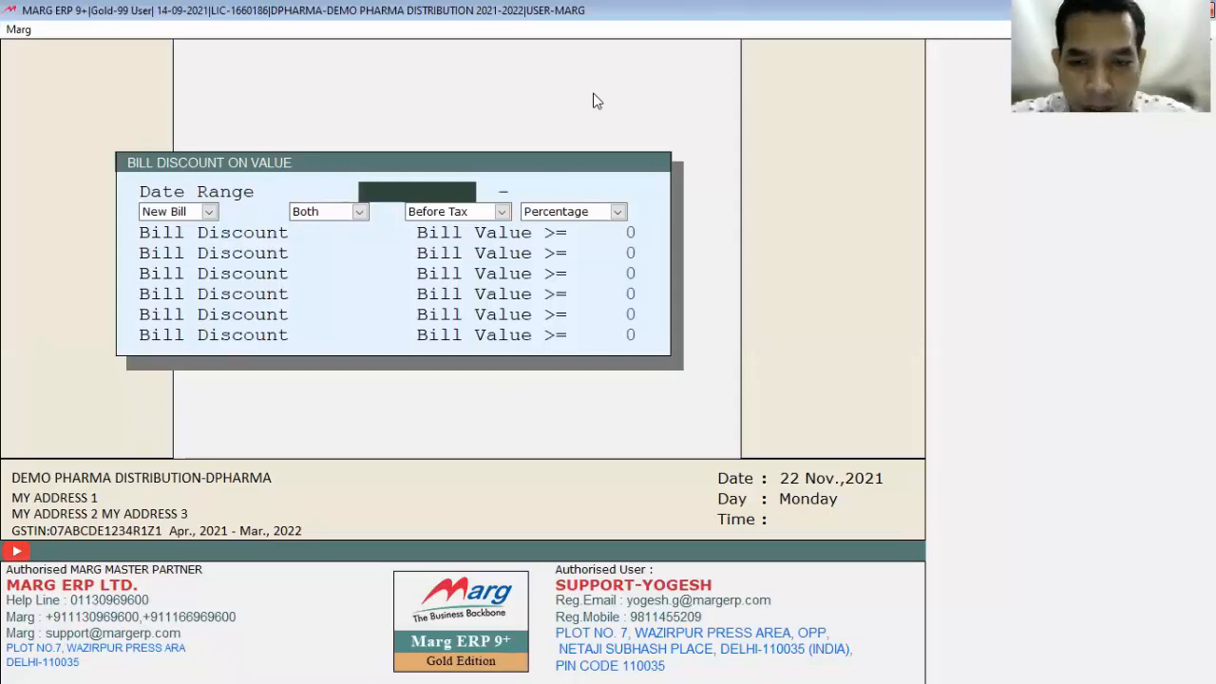
Step: Set the discount validity period from 20/11/2021 to 25/11/2021
type("20")
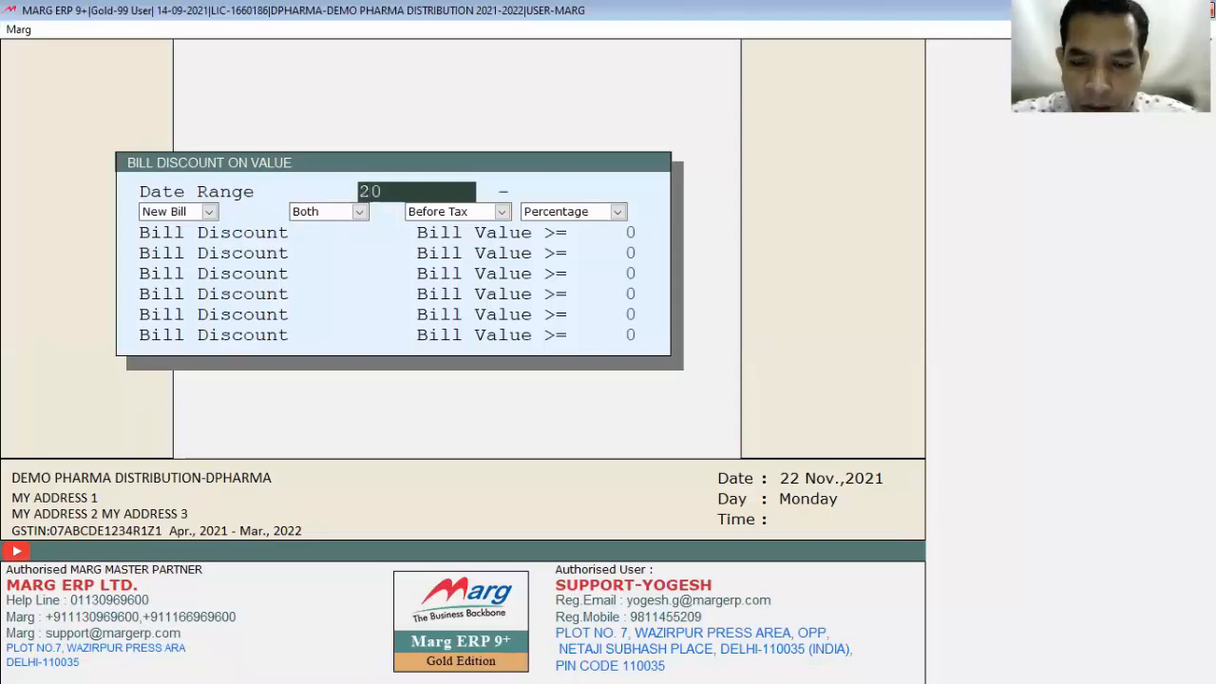
type("/112021")
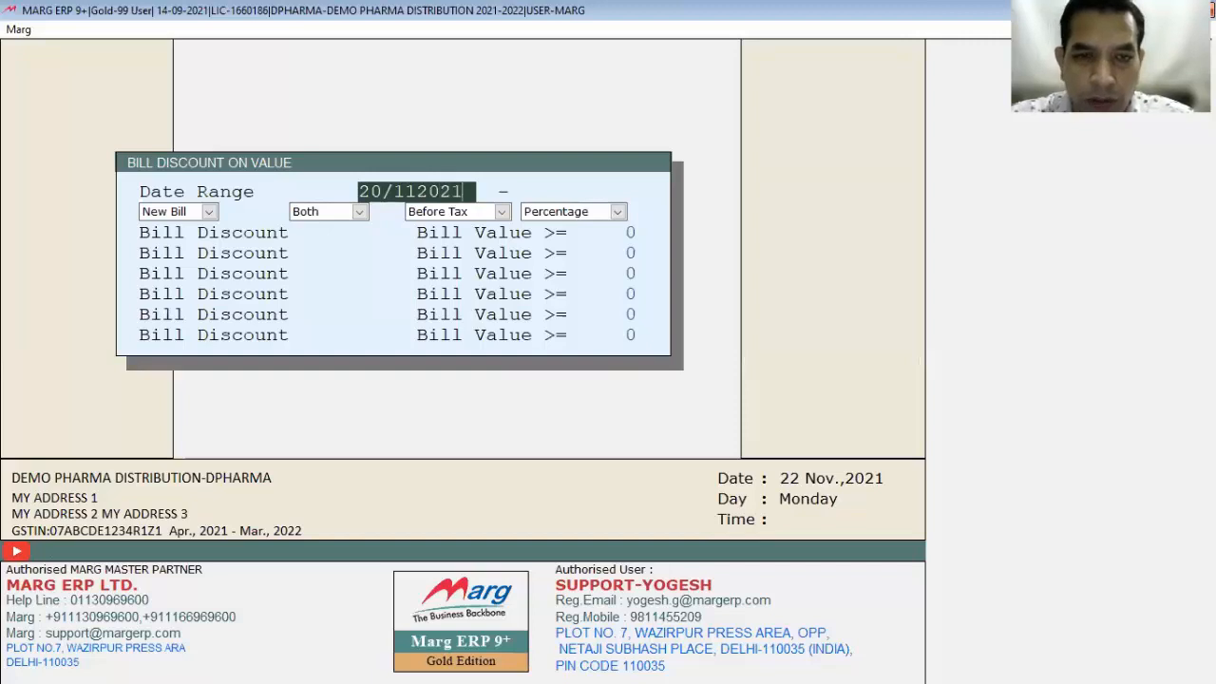
key("Left")
key("Left")
key("Left")
key("Left")
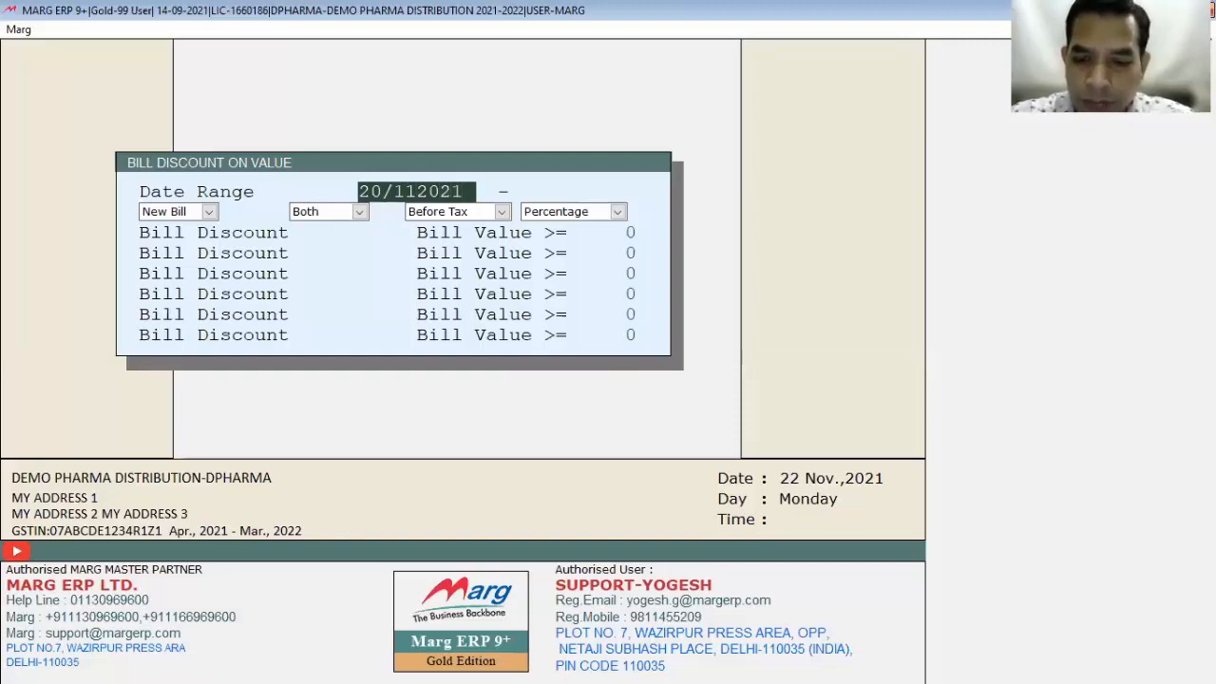
type("/")
key("Return")
type("25")
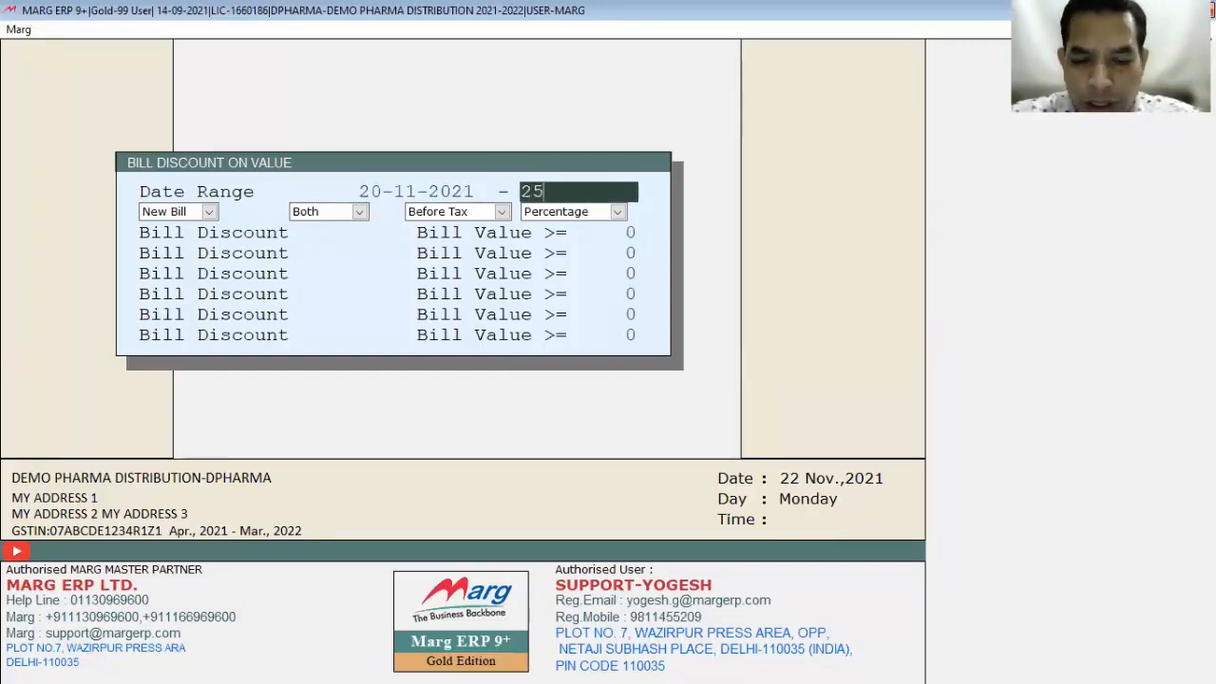
type("/11202")
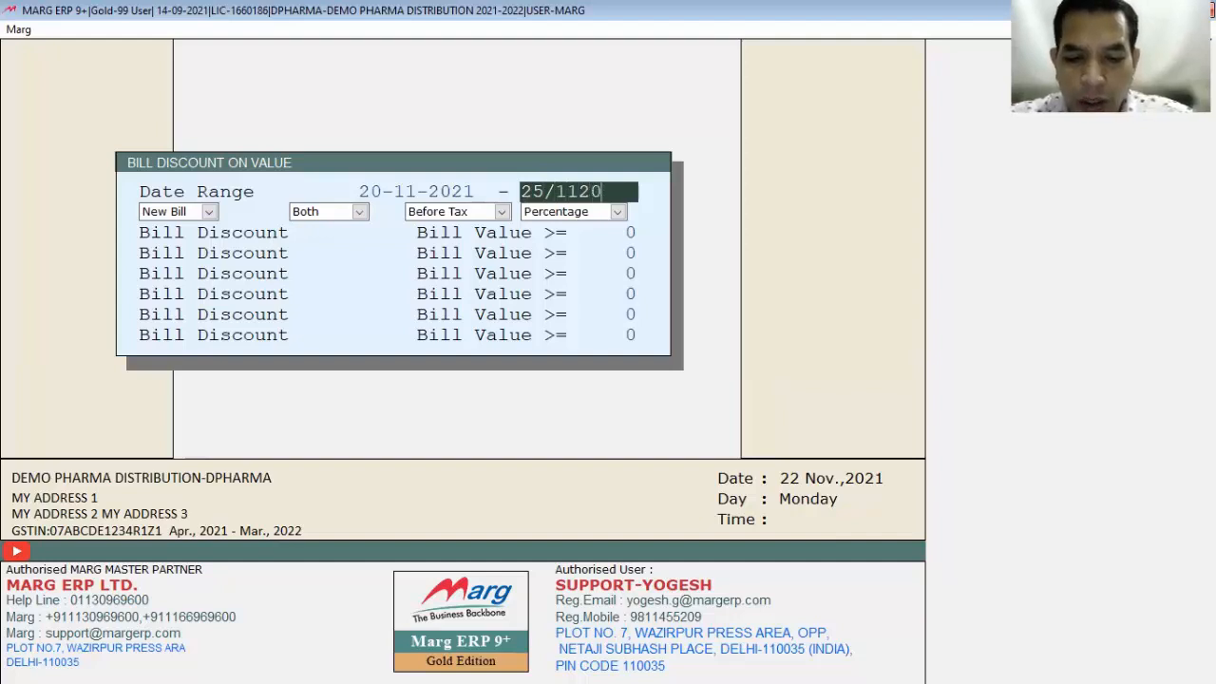
key("BackSpace")
key("BackSpace")
key("BackSpace")
key("BackSpace")
type("1/2021")
key("Return")
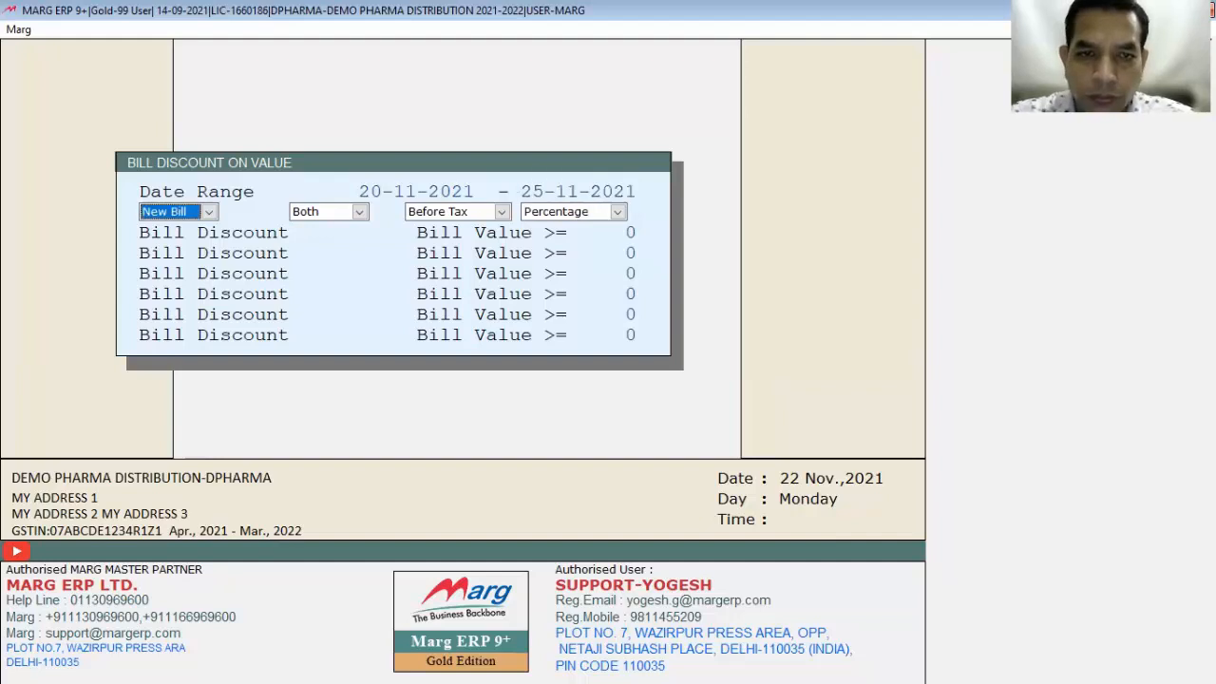
Step: Keep the discount options at New Bill, Both, Before Tax and Percentage
key("Return")
key("shift+Tab")
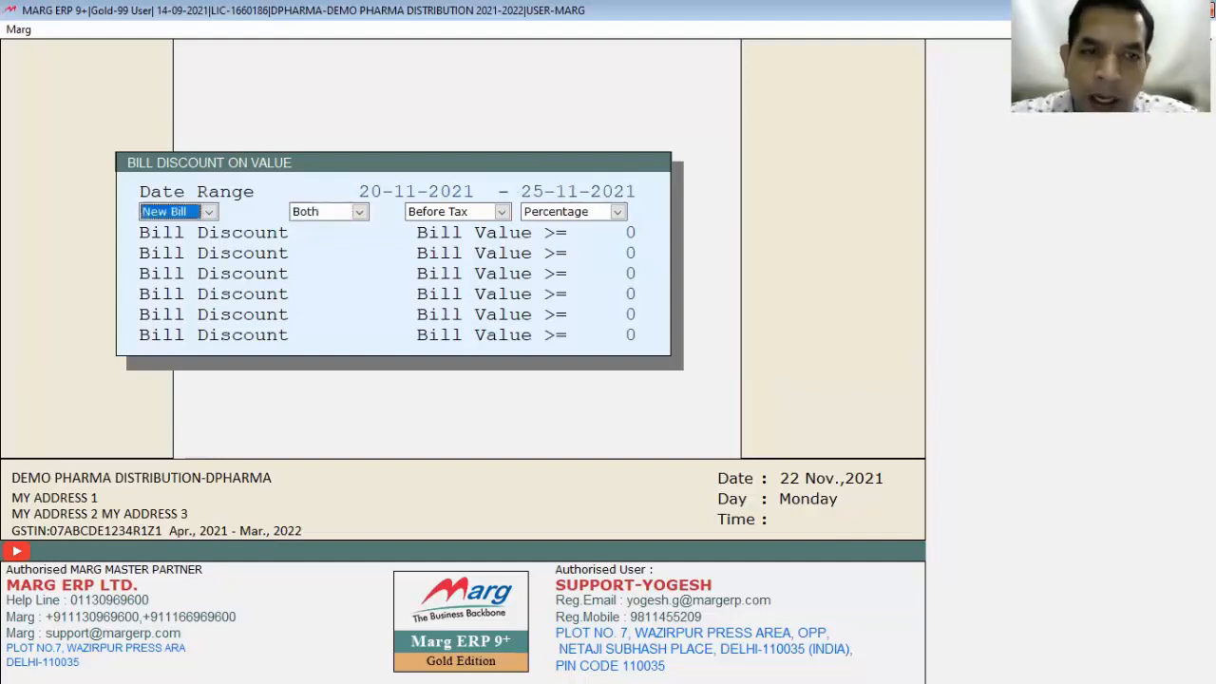
key("alt+Down")
key("Return")
key("alt+Down")
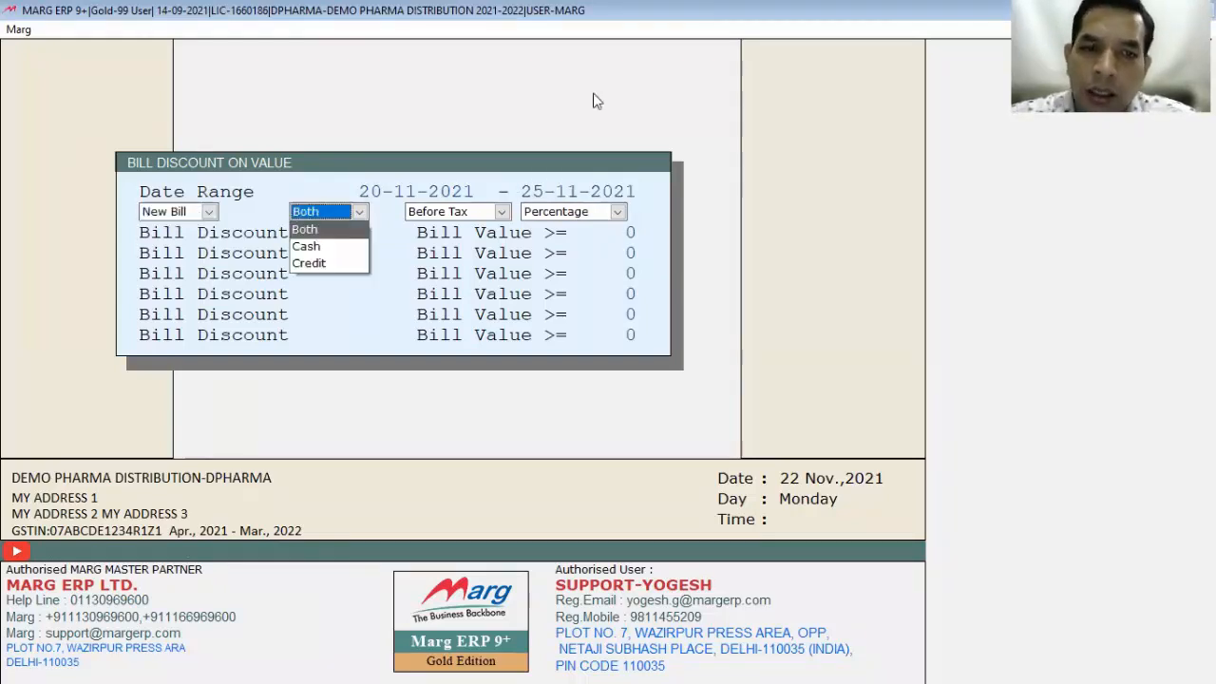
key("Return")
key("Return")
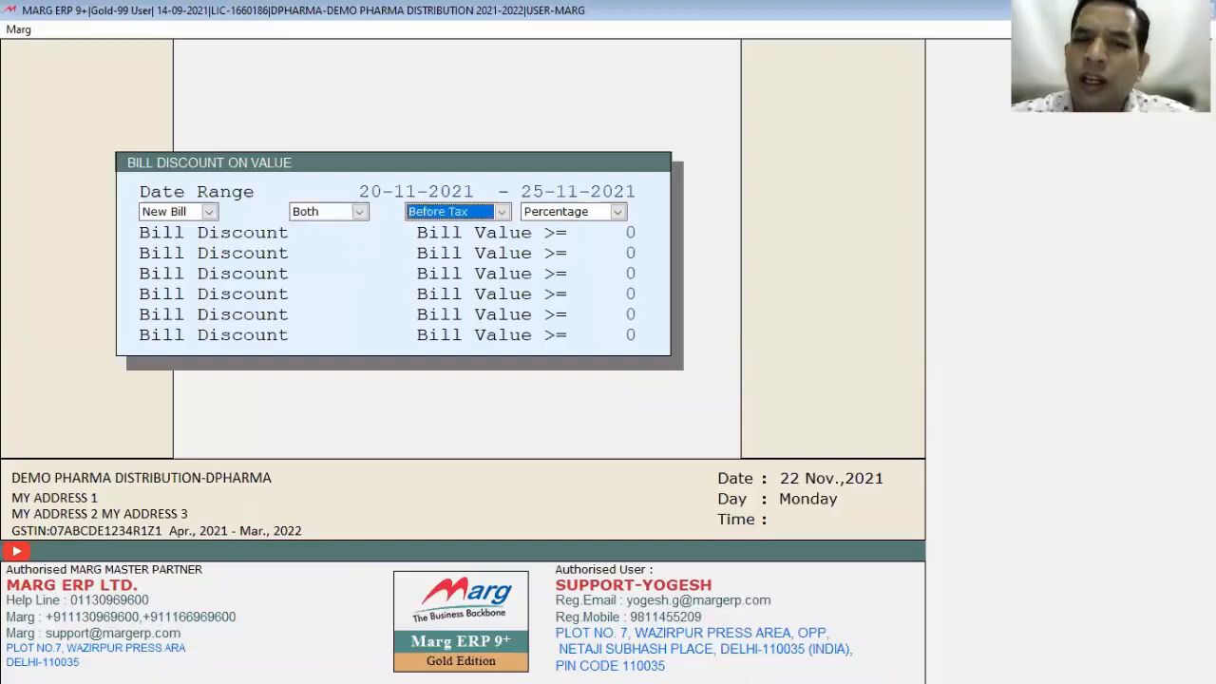
key("alt+Down")
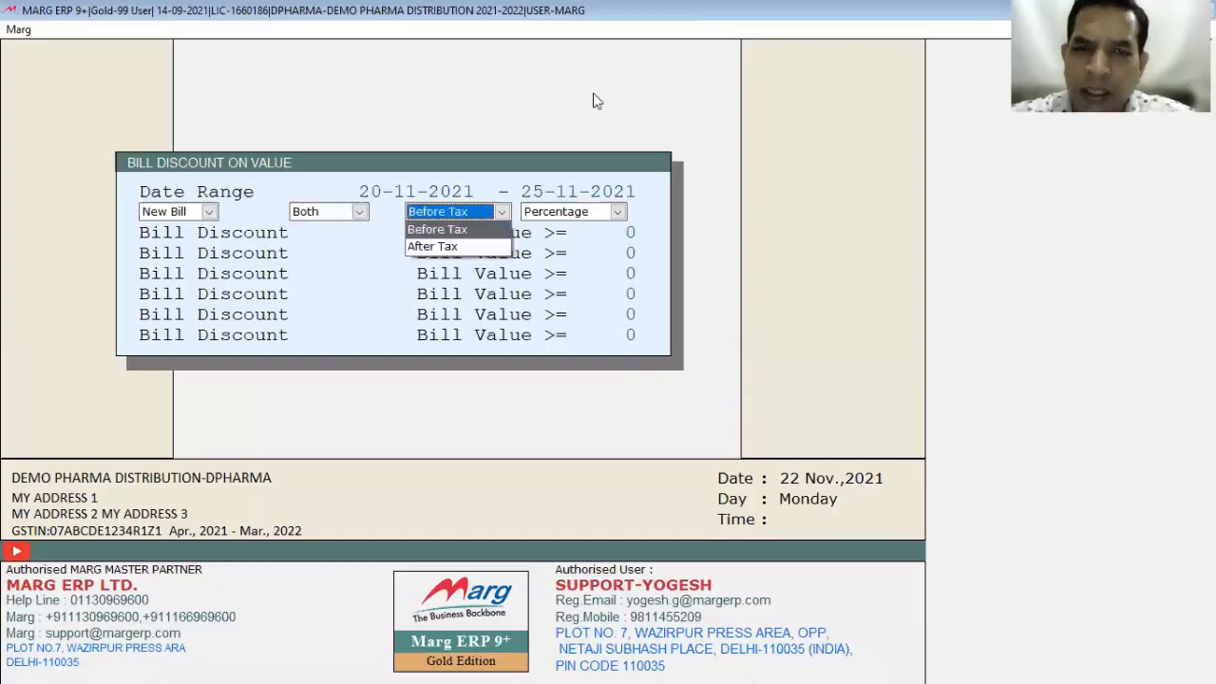
key("Return")
key("alt+Down")
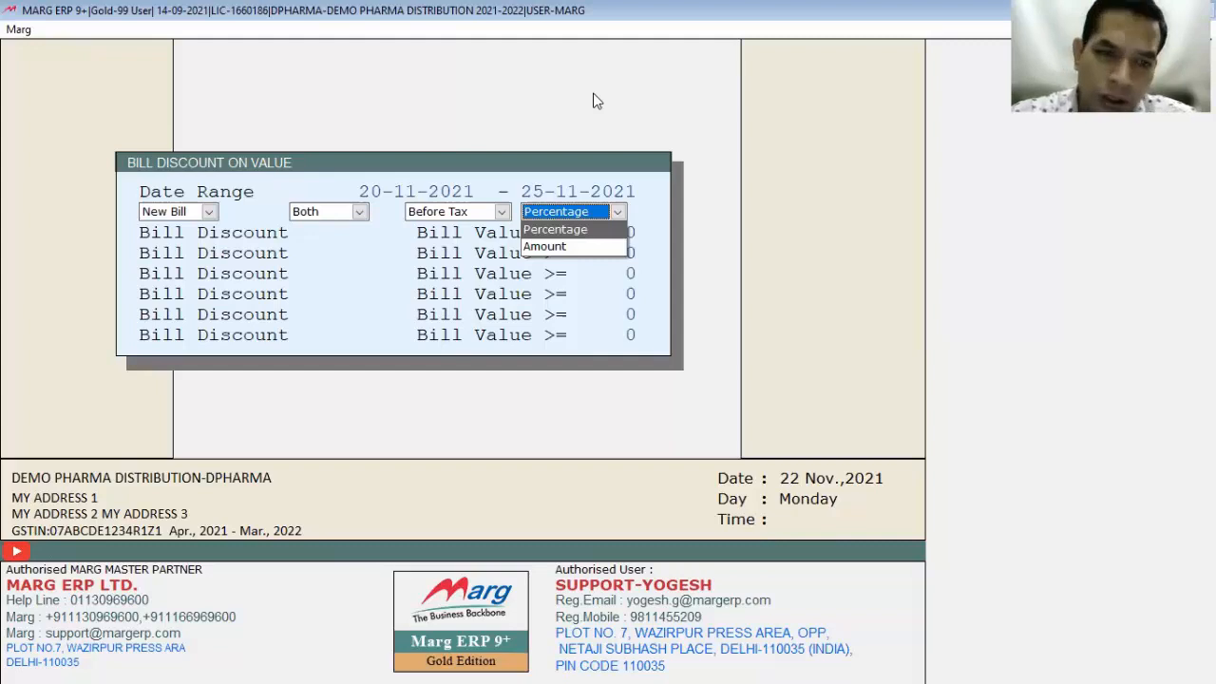
key("Return")
key("Return")
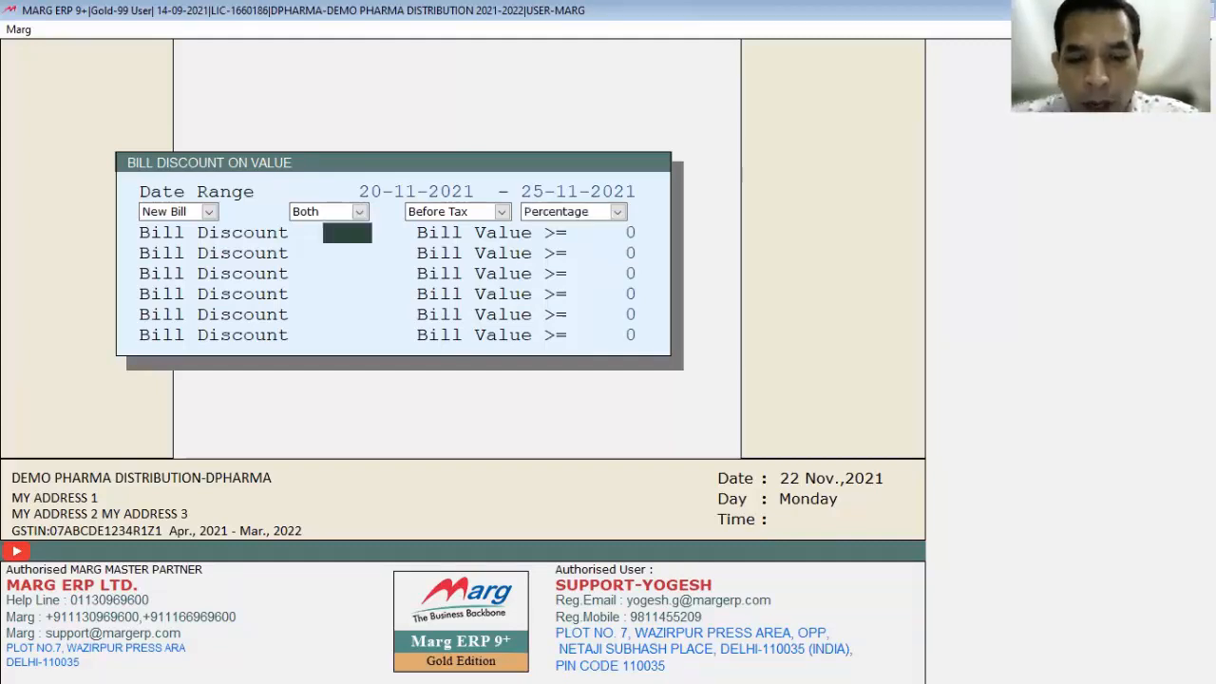
Step: Enter a 5% discount from 500 and 10% from 1000, then save
type("5")
key("Return")
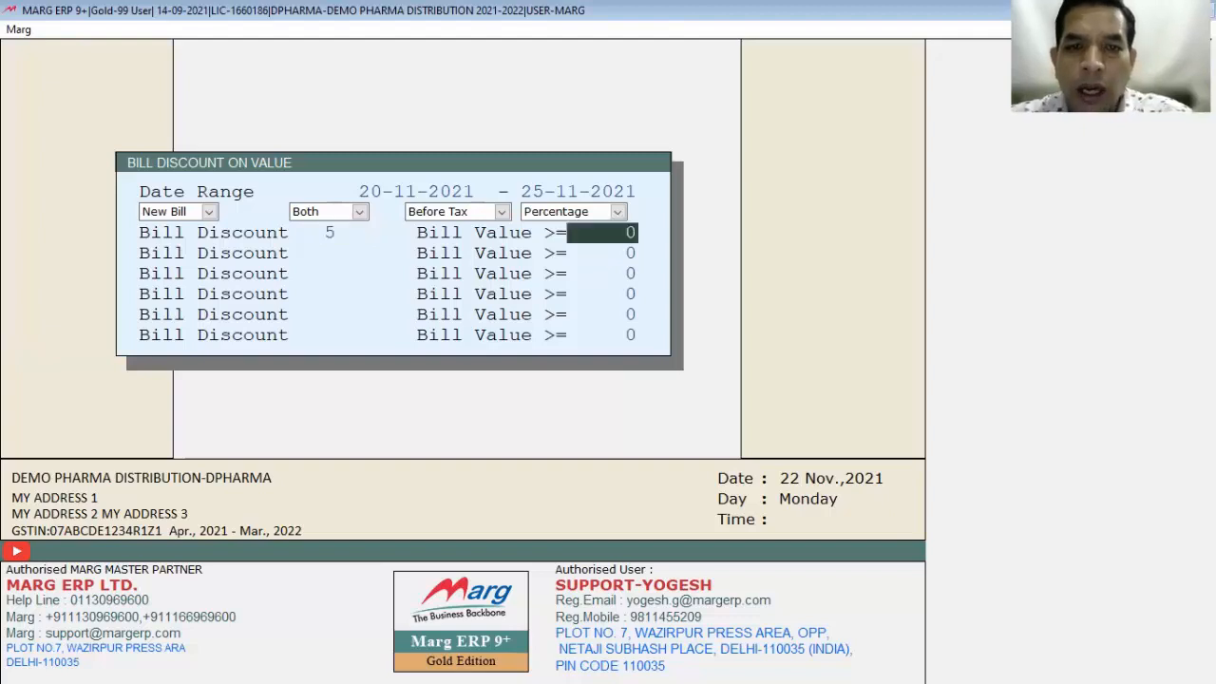
type("500")
key("Return")
type("10")
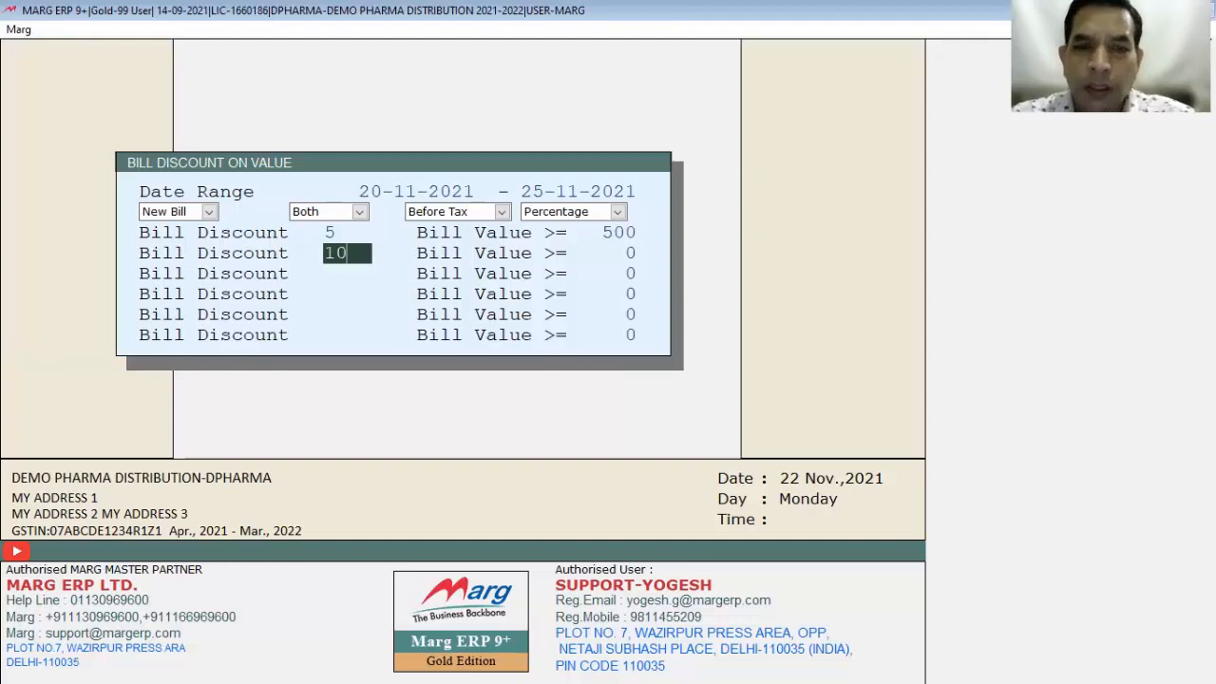
key("Return")
type("1000")
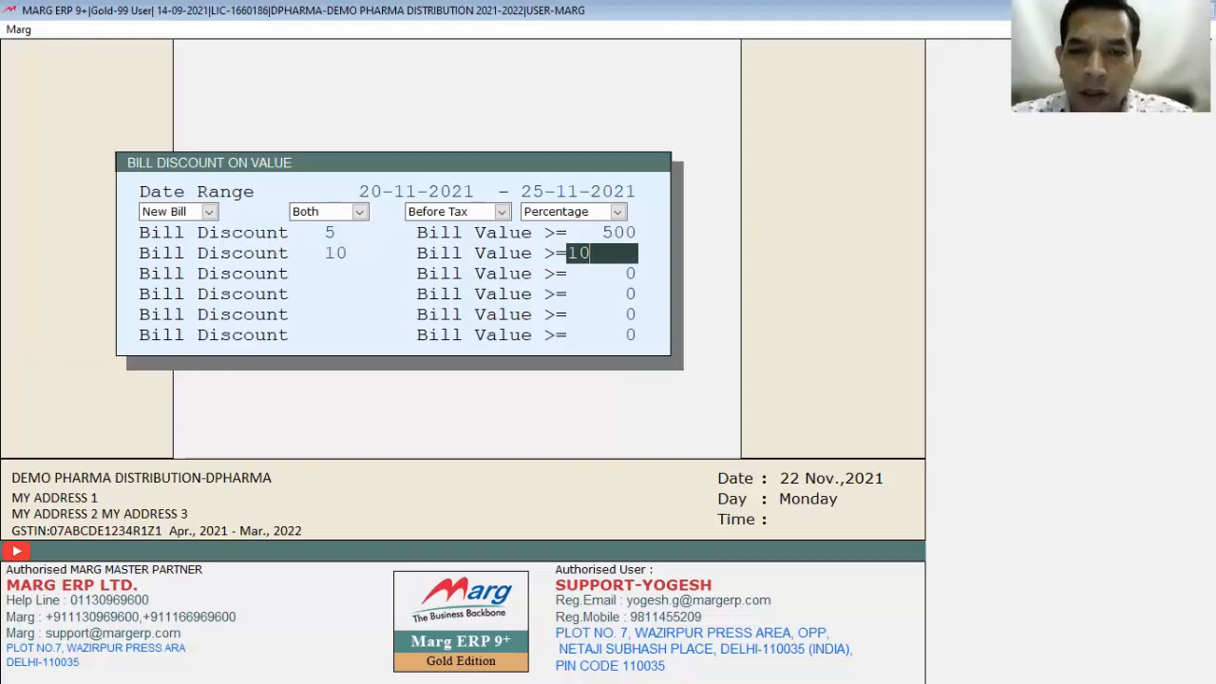
key("Return")
key("Return")
key("Return")
key("Return")
key("Return")
key("Return")
key("Return")
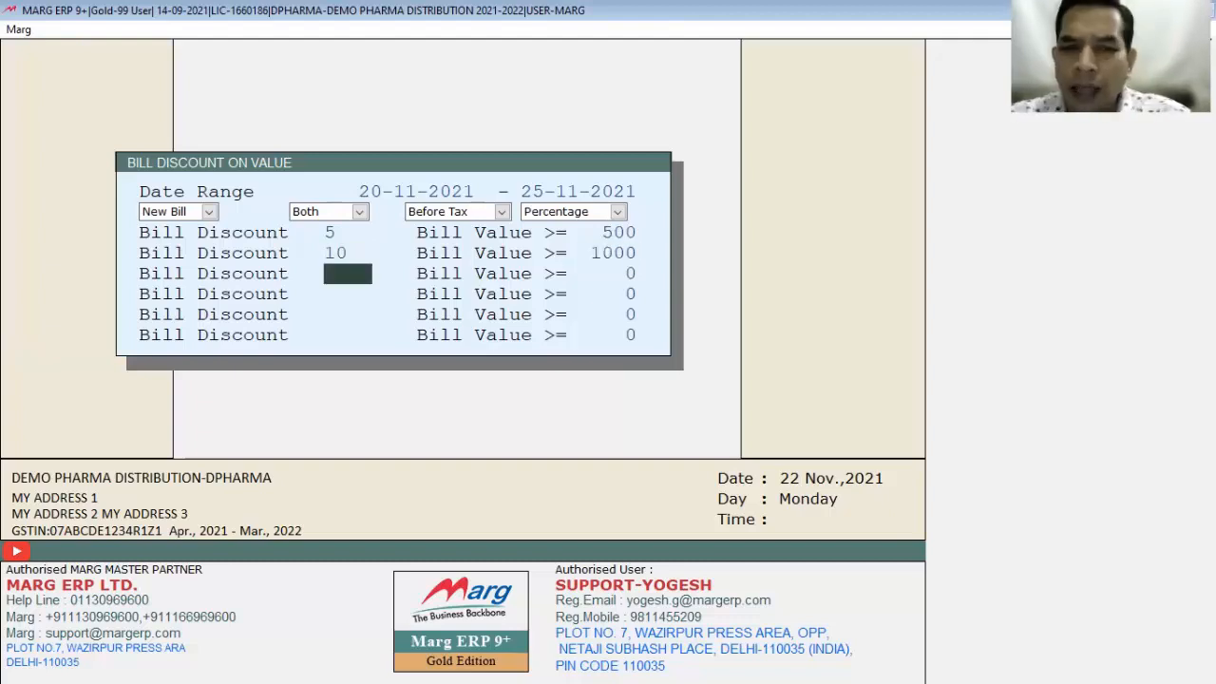
key("Return")
key("Return")
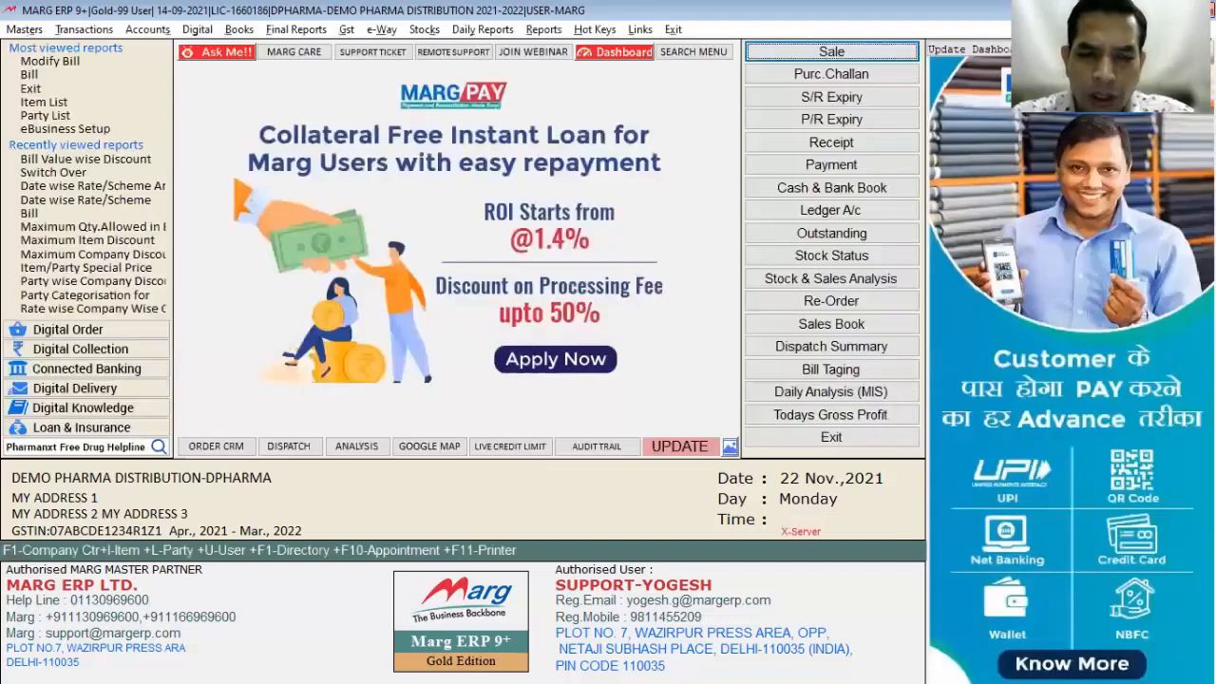
Step: Start a new sale bill for the party with 10 AMIFRU 40 from batch 323
key("Return")
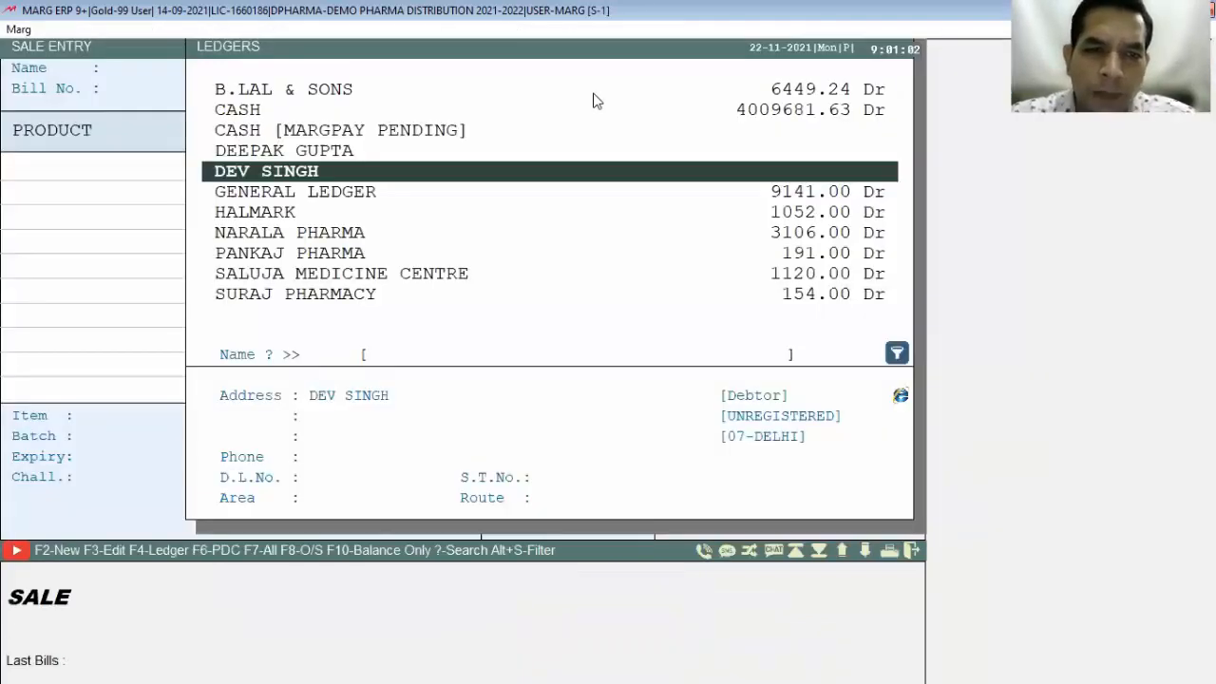
key("Up")
key("Up")
key("Up")
key("Up")
key("Return")
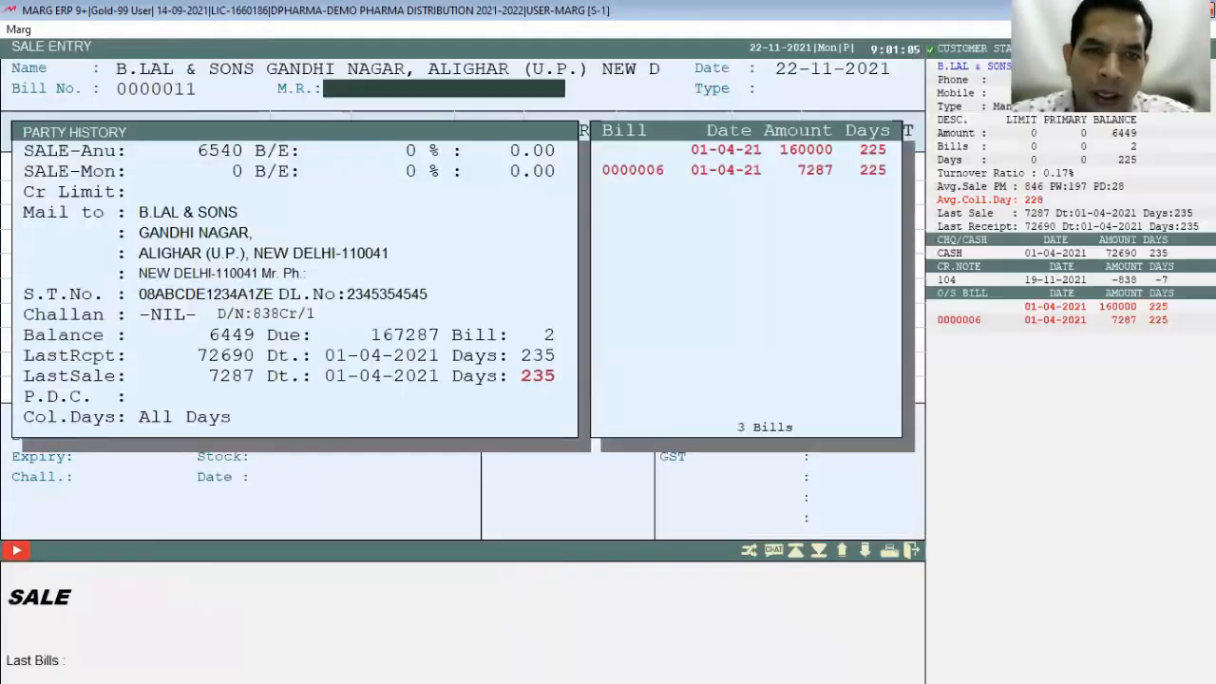
key("Return")
key("Return")
key("Return")
type("10")
key("Return")
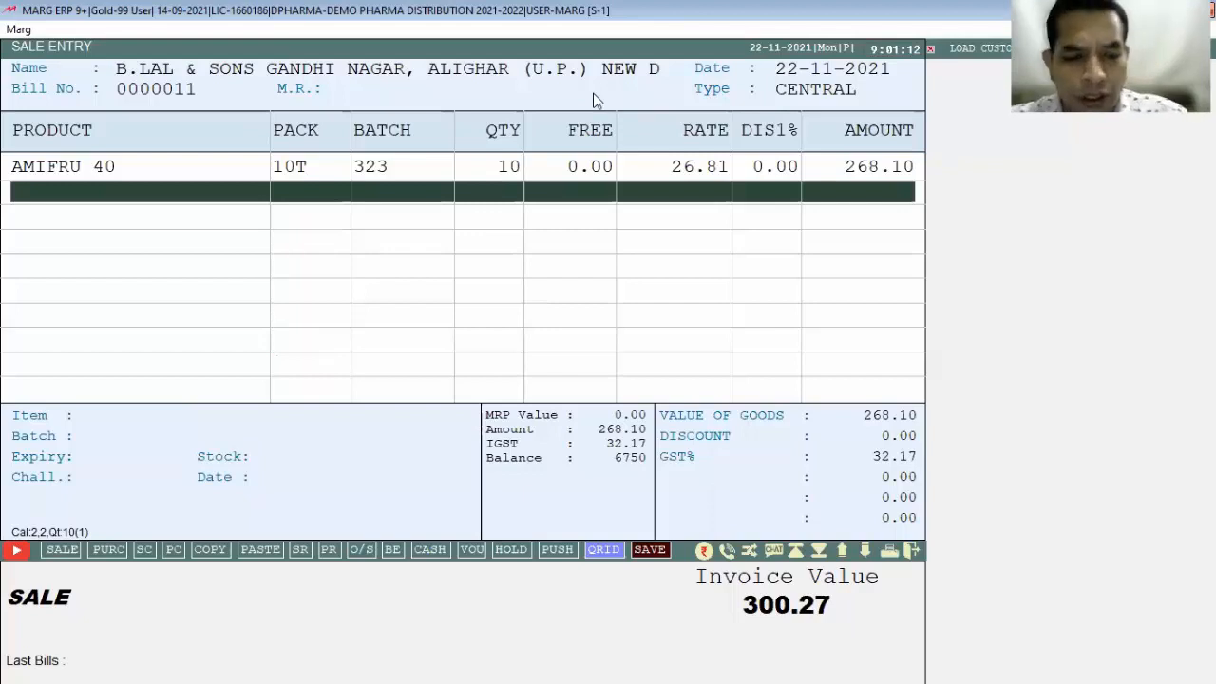
key("Return")
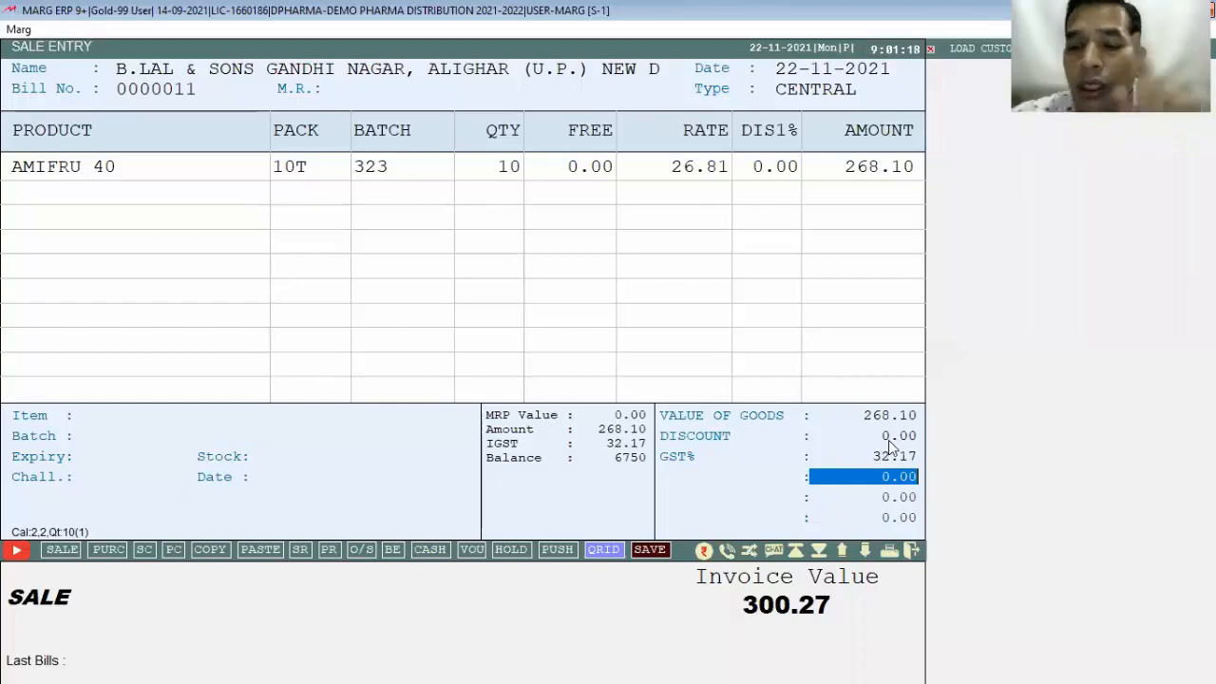
Step: Review the bill totals, decline saving, and return to the AMIFRU 40 row
key("Return")
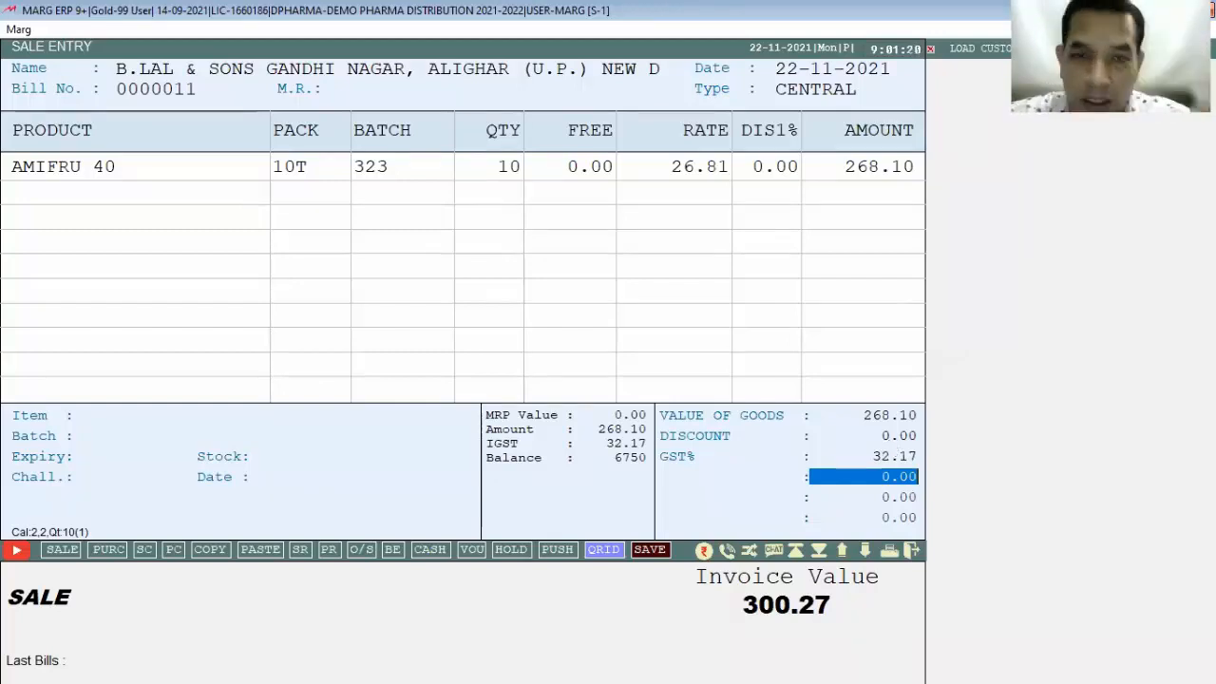
key("Return")
key("Return")
key("Right")
key("Return")
key("Up")
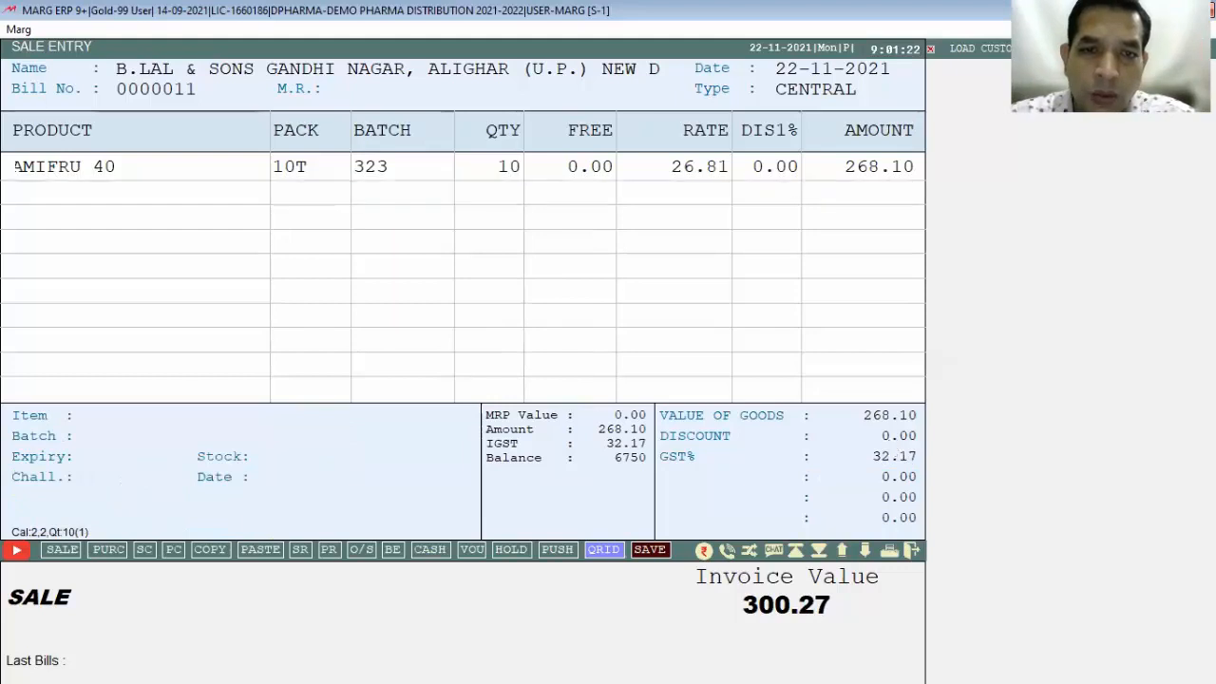
Step: Change the AMIFRU 40 quantity to 30, check the 5% discount, and decline saving
key("Return")
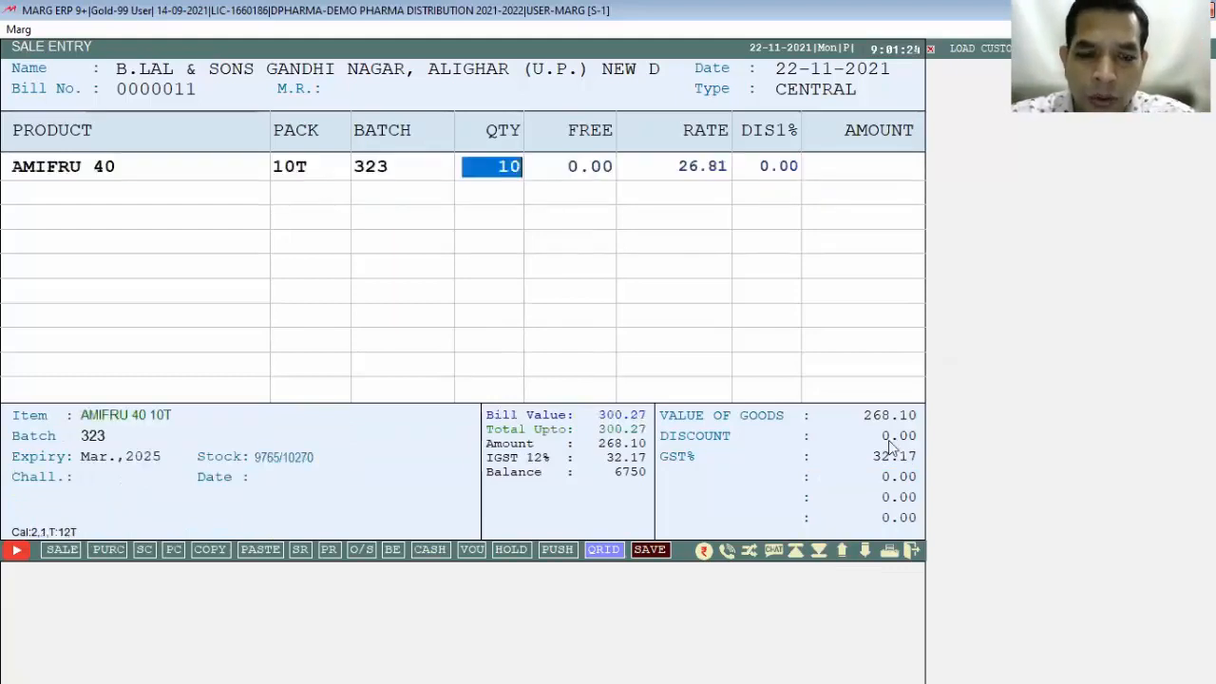
type("30")
key("Return")
key("Return")
key("Return")
key("Return")
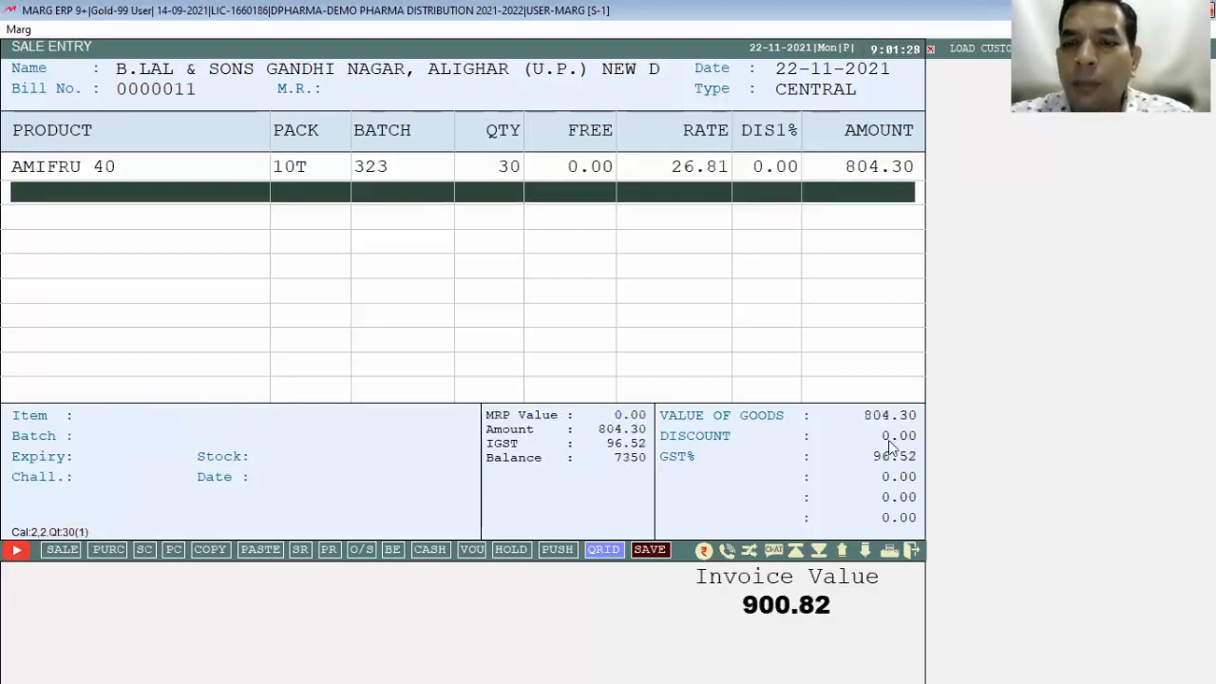
key("Escape")
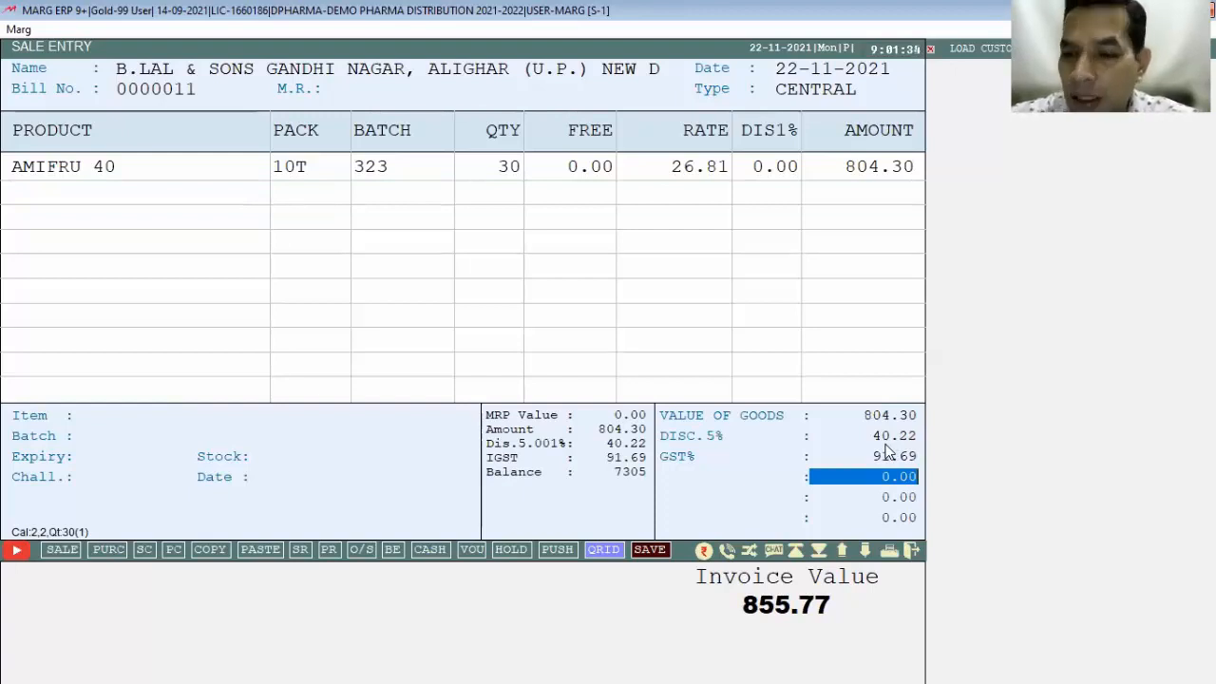
key("Return")
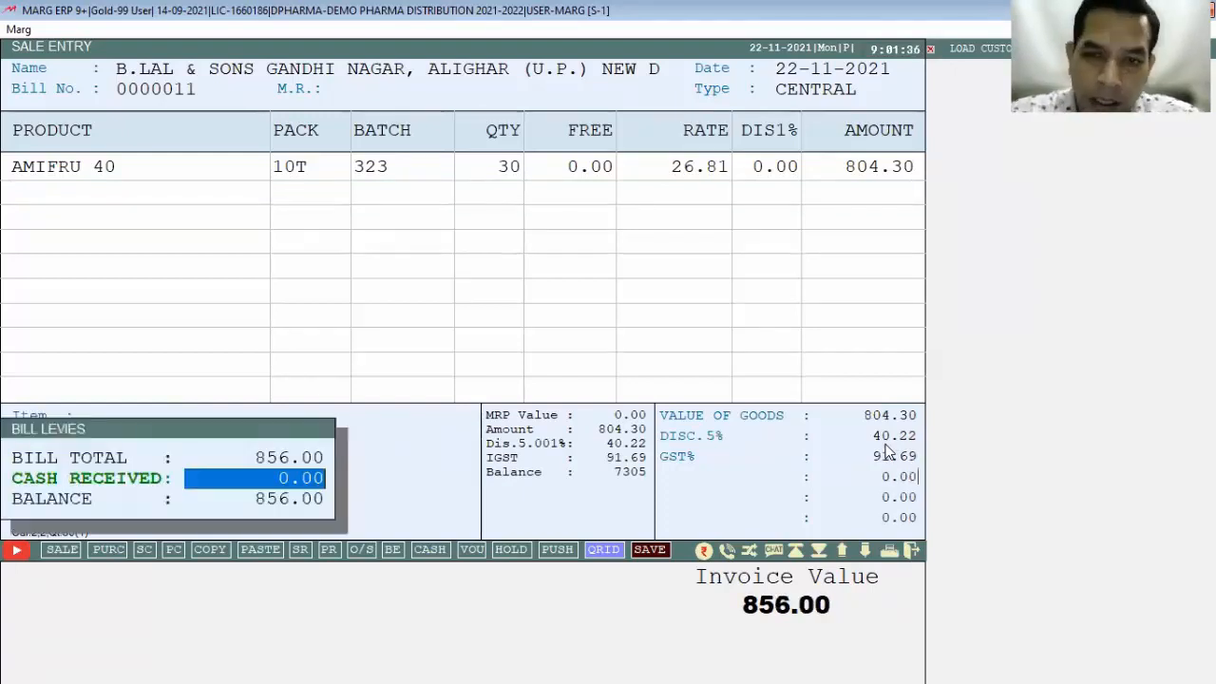
key("Return")
key("Right")
key("Return")
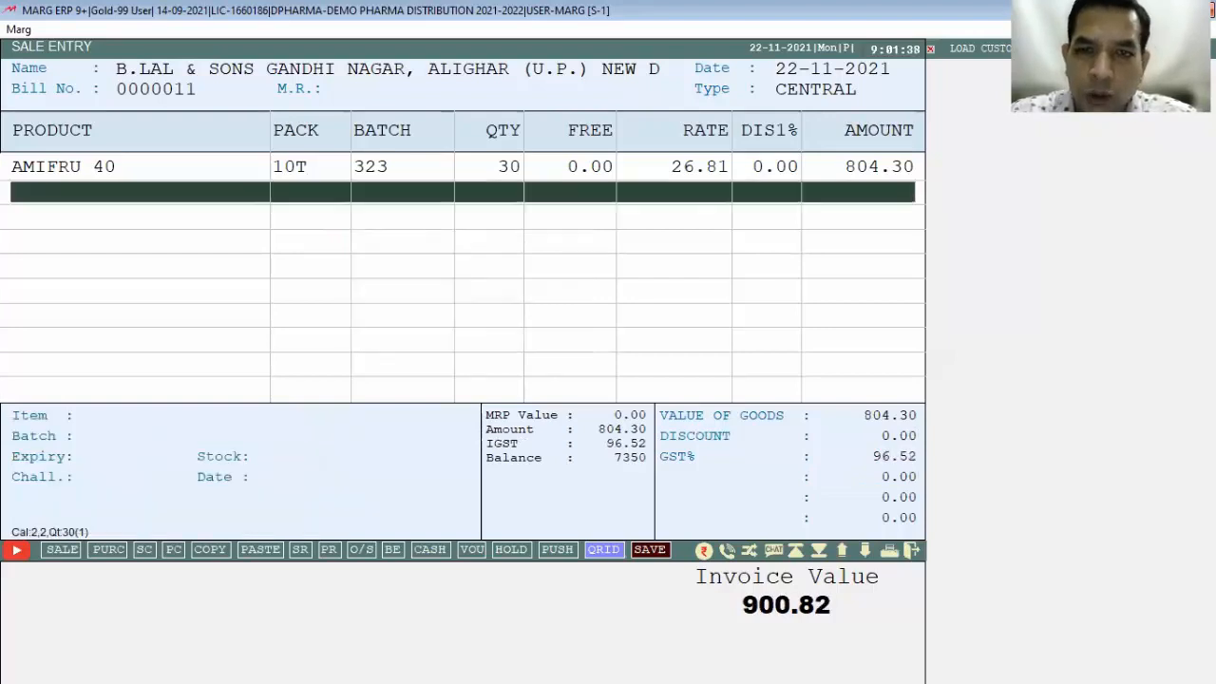
Step: Raise the AMIFRU 40 quantity to 50 to get the 10% discount, then discard the bill
key("Up")
key("Return")
key("Return")
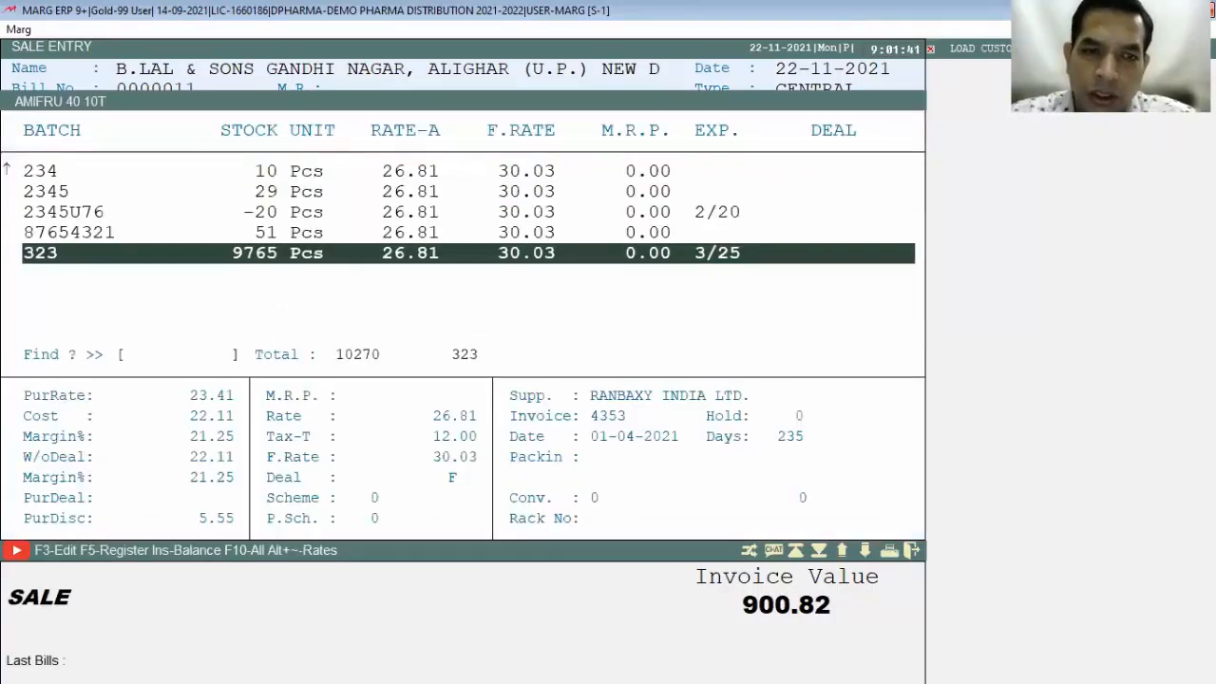
key("Return")
type("50")
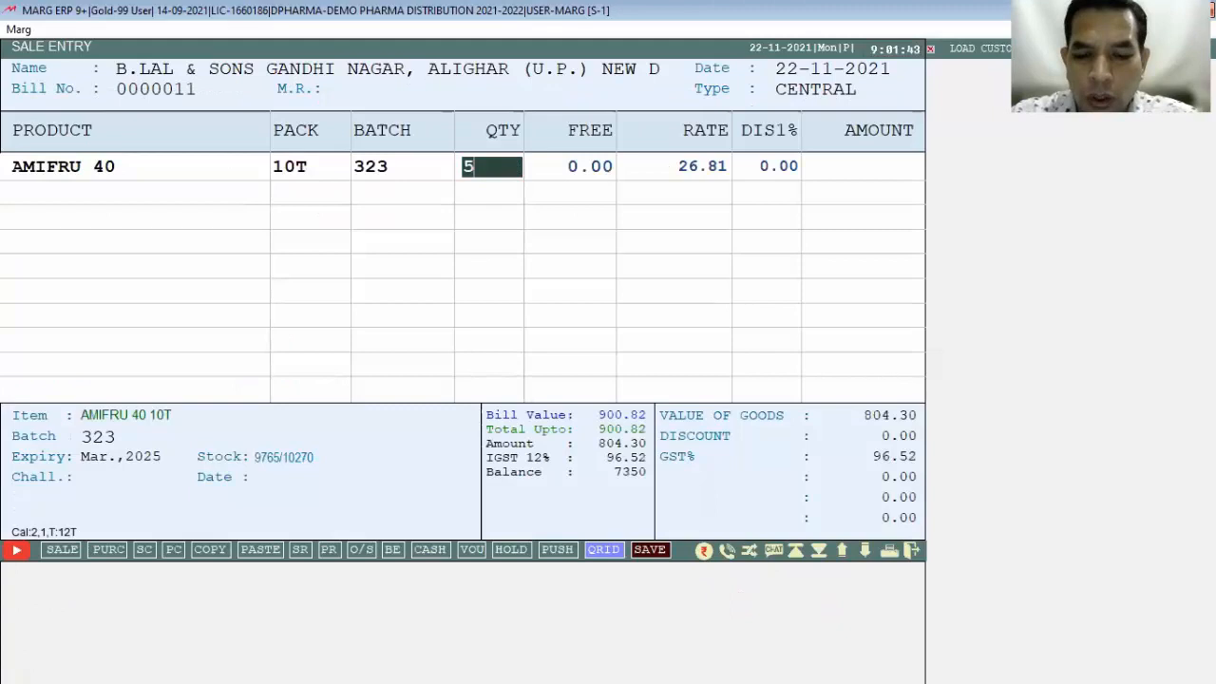
key("Return")
key("Return")
key("Return")
key("Return")
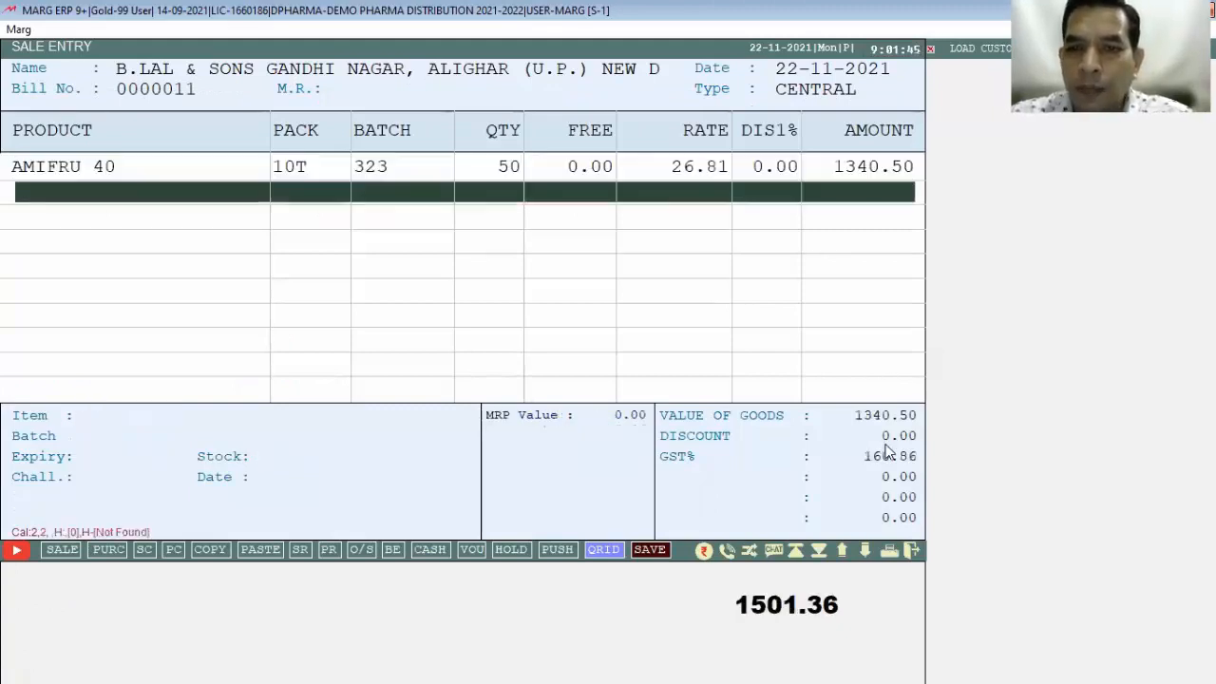
key("Return")
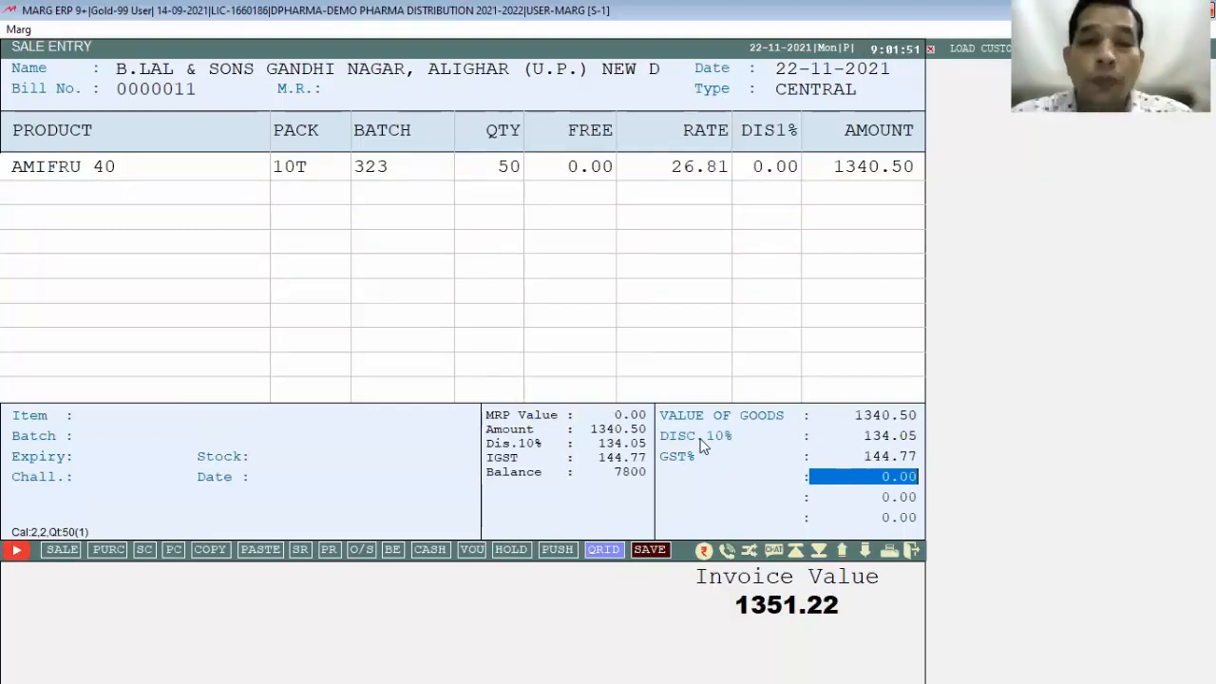
key("Return")
key("Return")
key("Right")
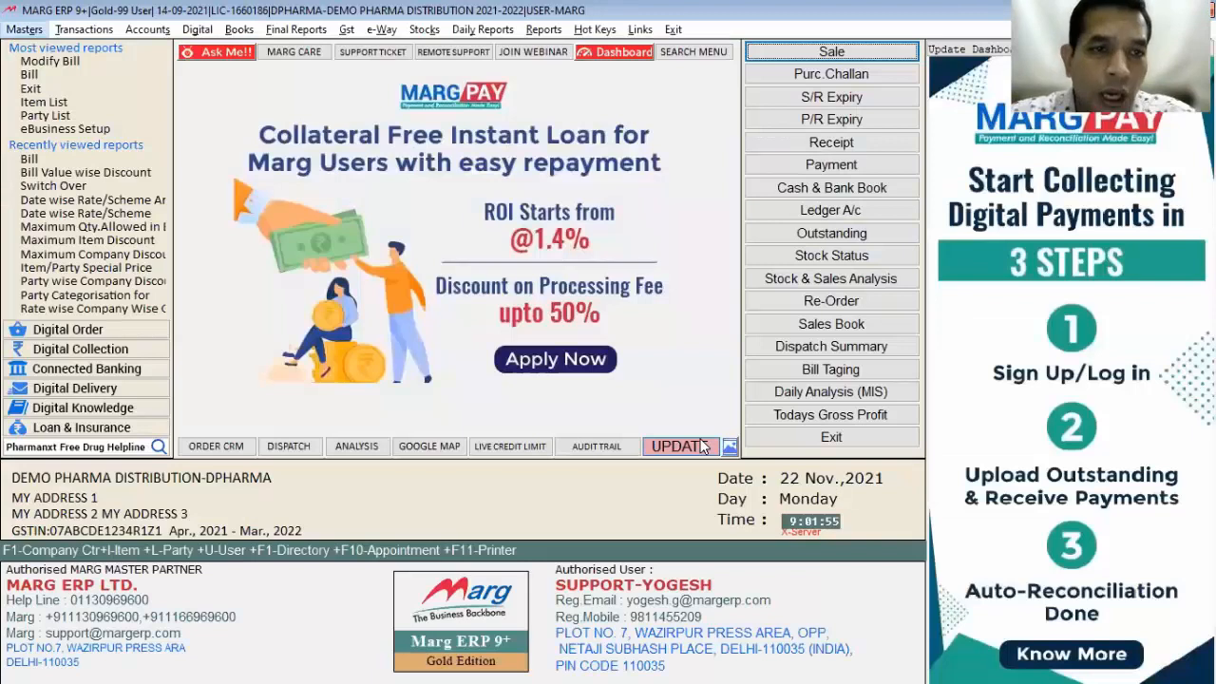
key("alt+m")
Step: Go to Masters > Rate & Discount Master > Bill, Date & Other > Bill Value wise Schemes
key("Right")
key("Down")
key("Down")
key("Down")
key("Down")
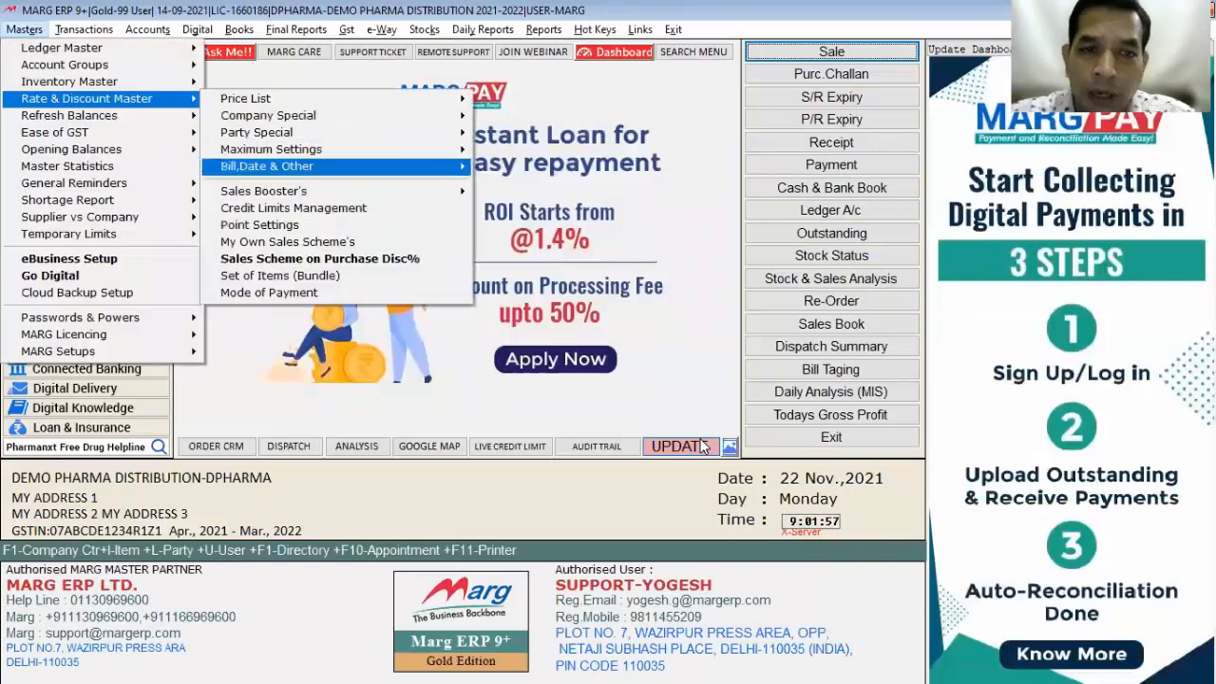
key("Right")
key("Down")
key("Down")
key("Down")
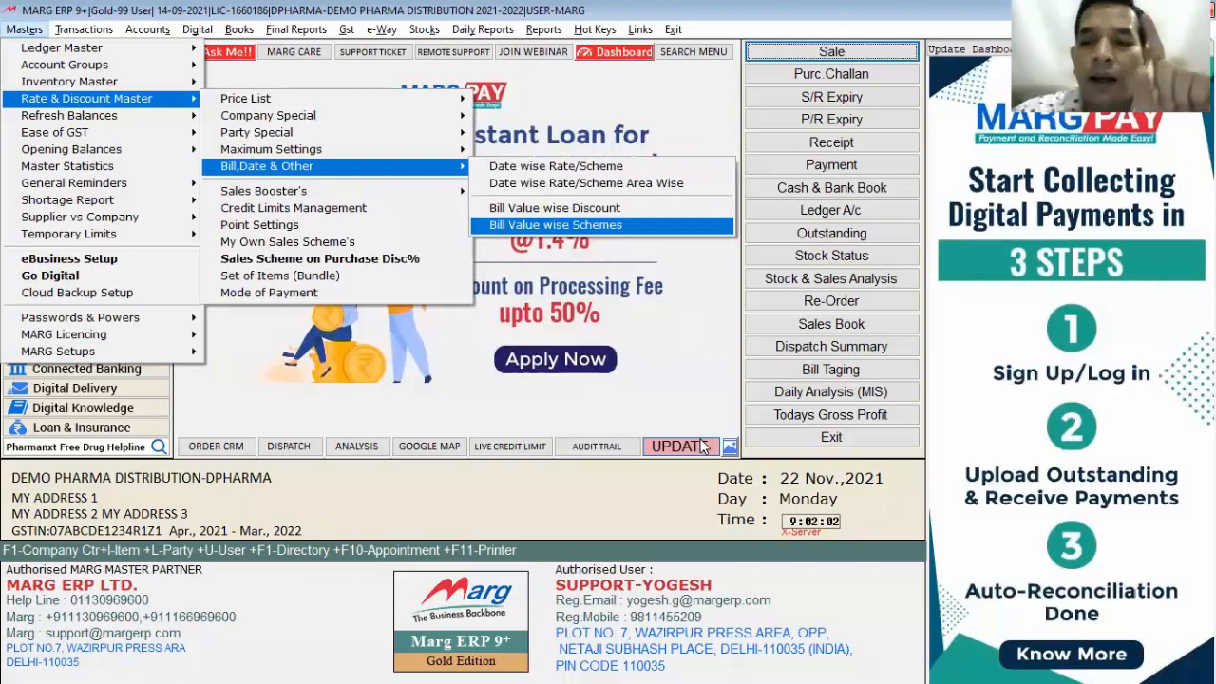
key("Up")
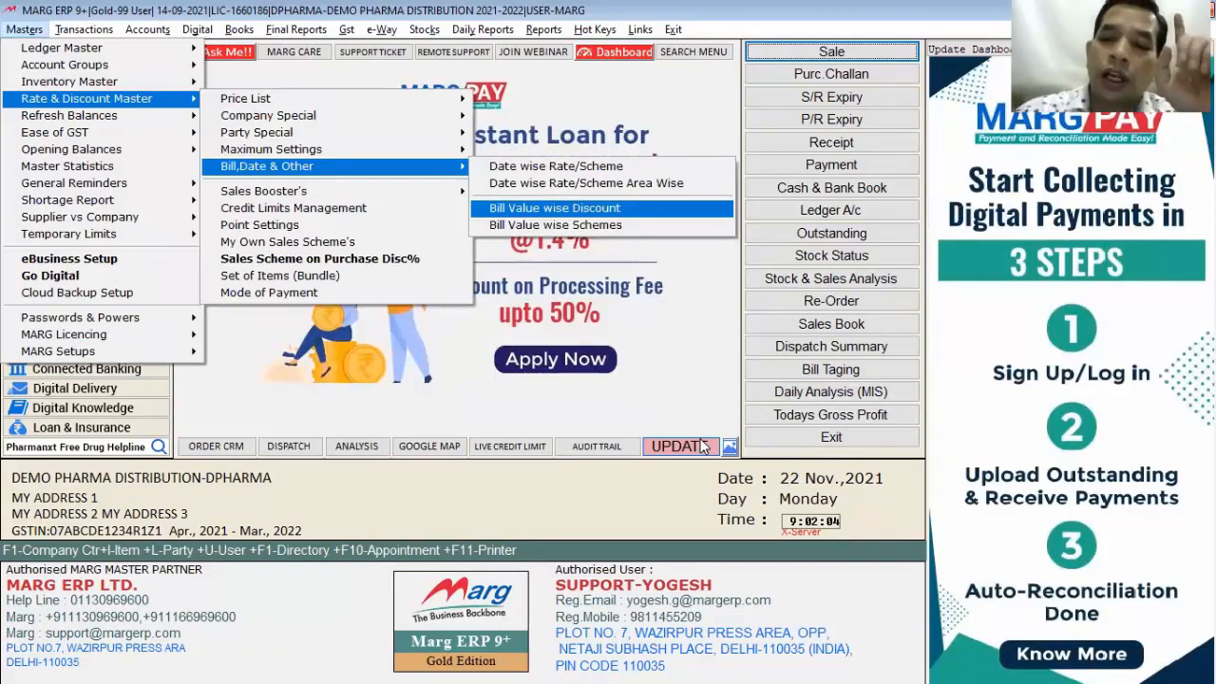
key("Down")
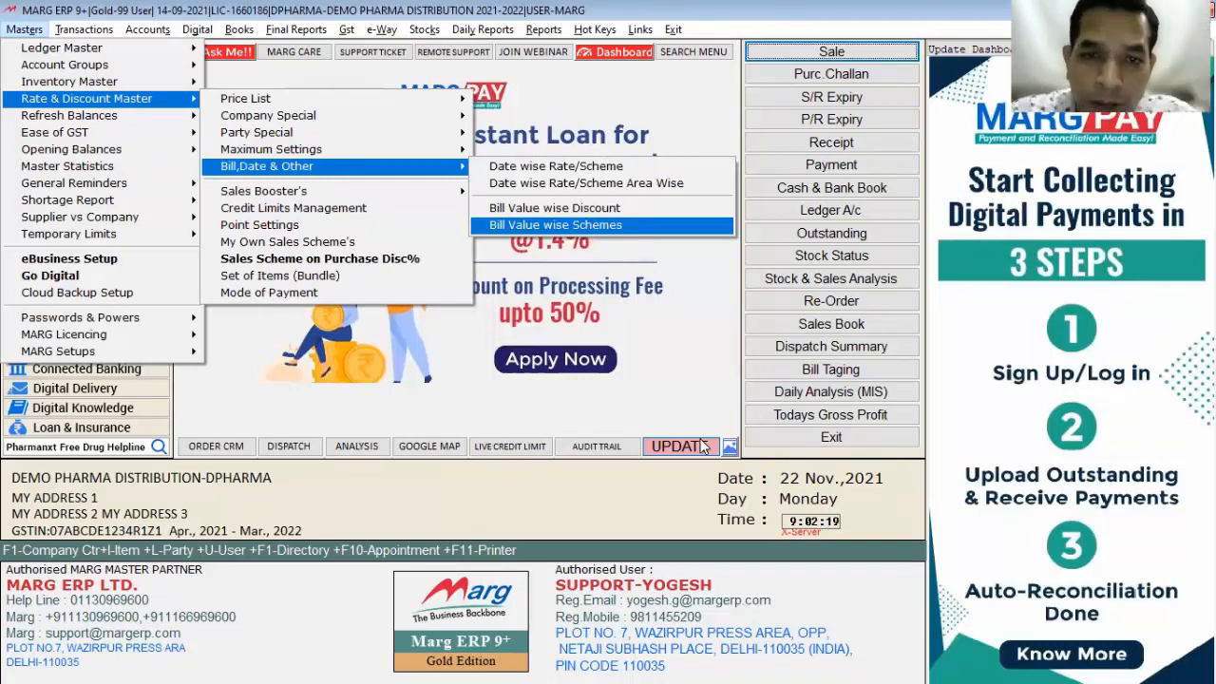
key("Return")
key("Return")
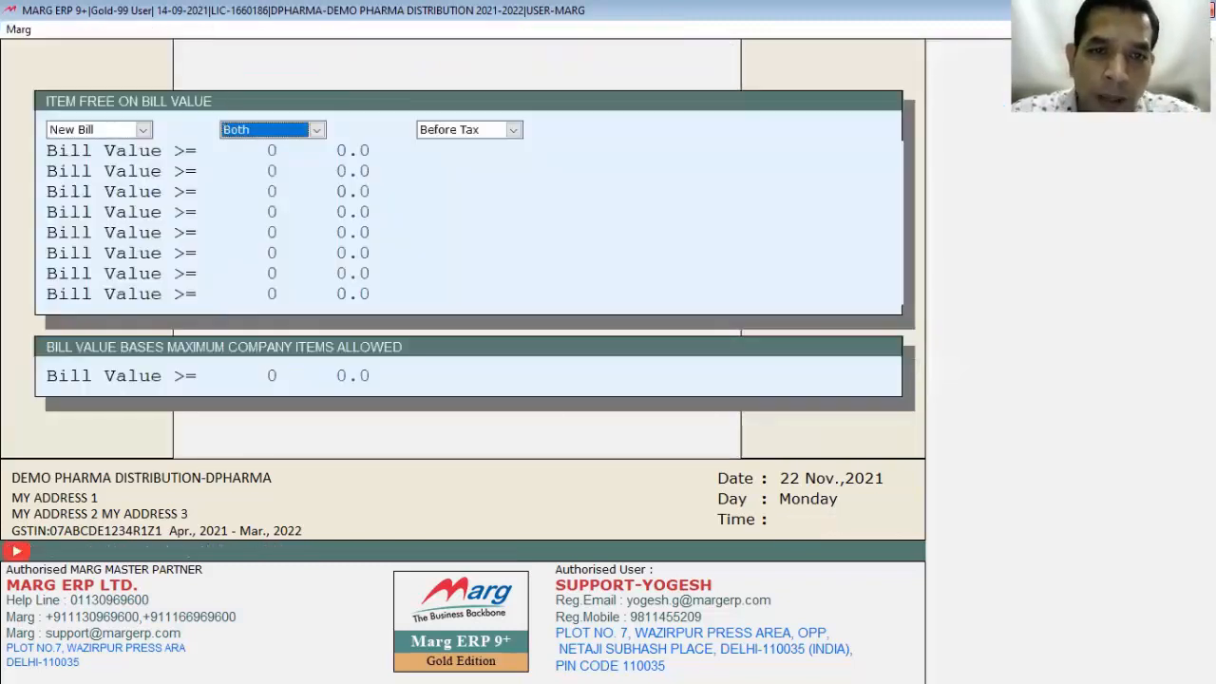
key("Return")
key("Return")
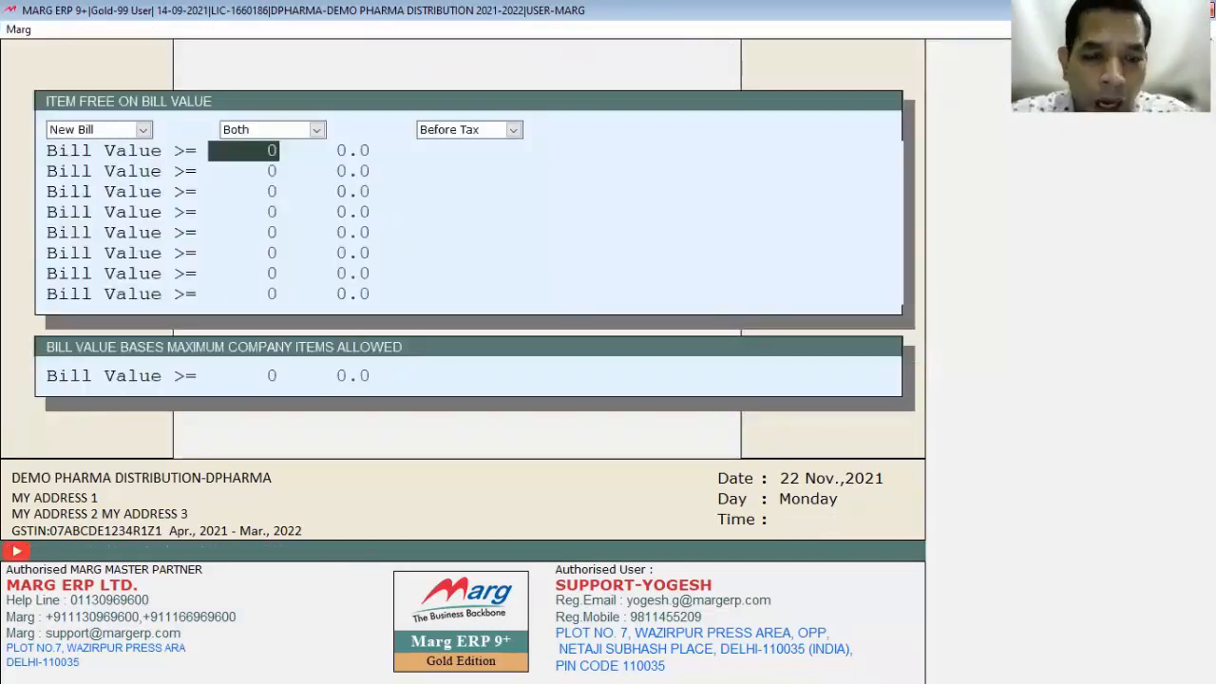
Step: Set a 200 bill-value threshold with BECOSULES SYRUP. 60ML as the free item
type("200")
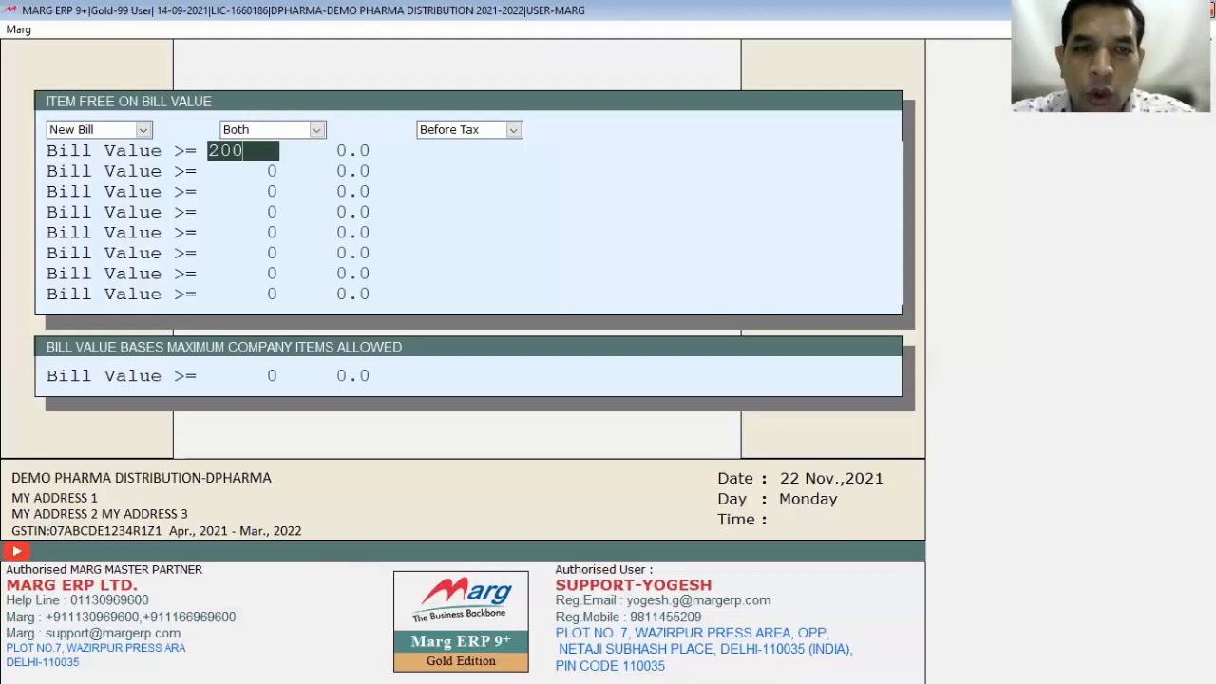
key("Return")
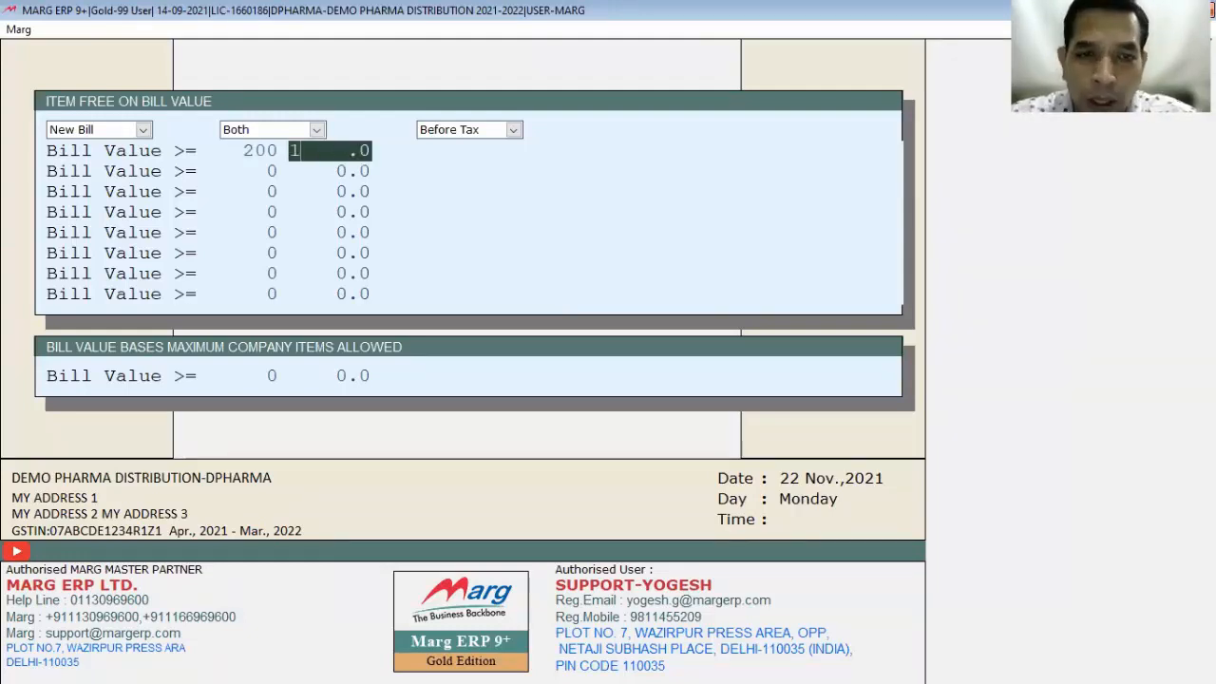
key("Return")
key("Down")
key("Down")
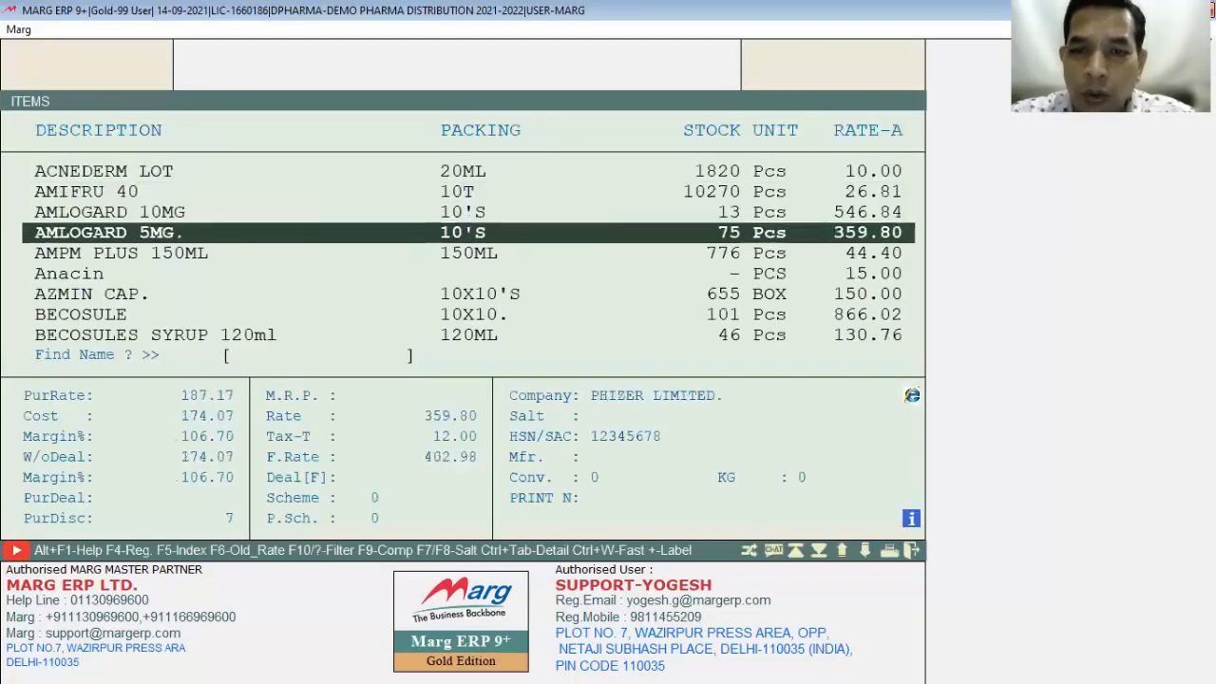
key("Down")
key("Down")
key("Down")
key("Down")
key("Down")
key("Down")
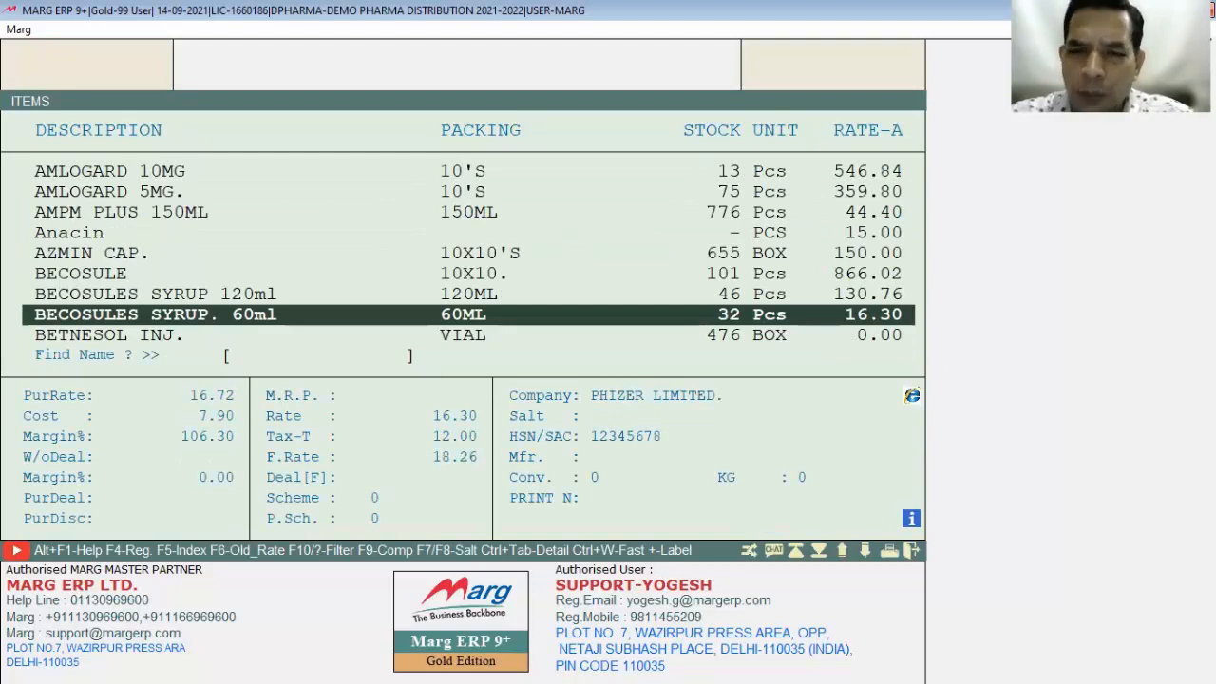
key("Return")
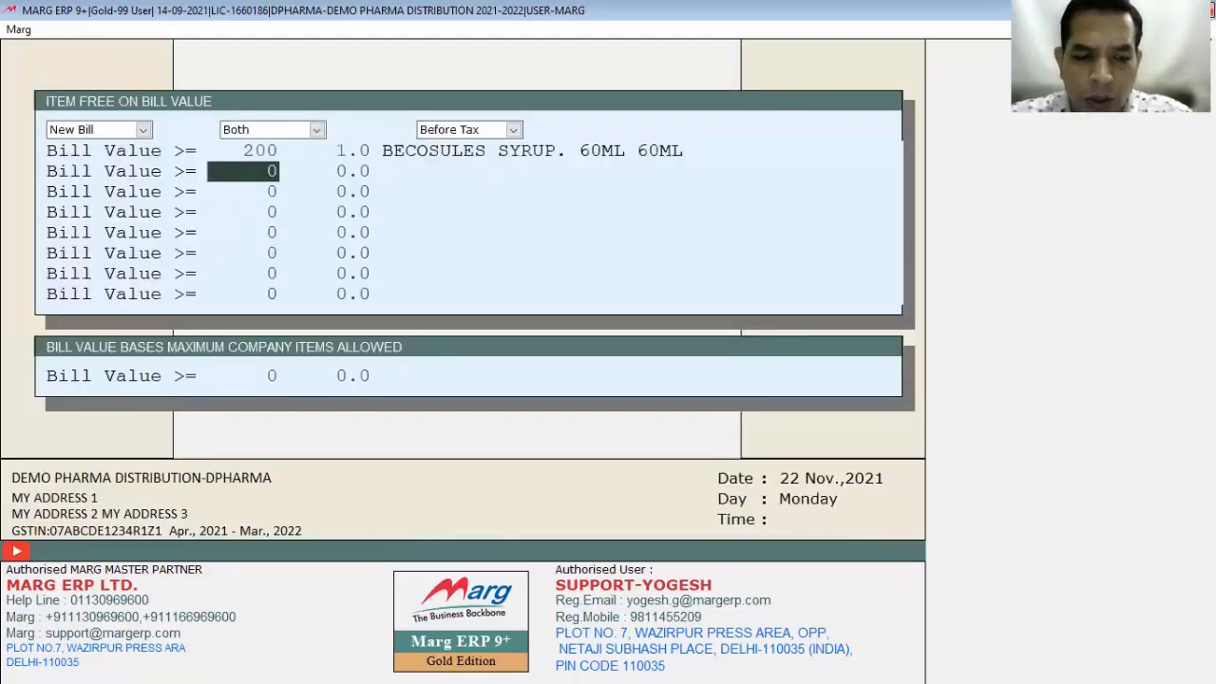
Step: Skip the empty threshold rows, save the free-item scheme, and start a new sale bill
key("Return")
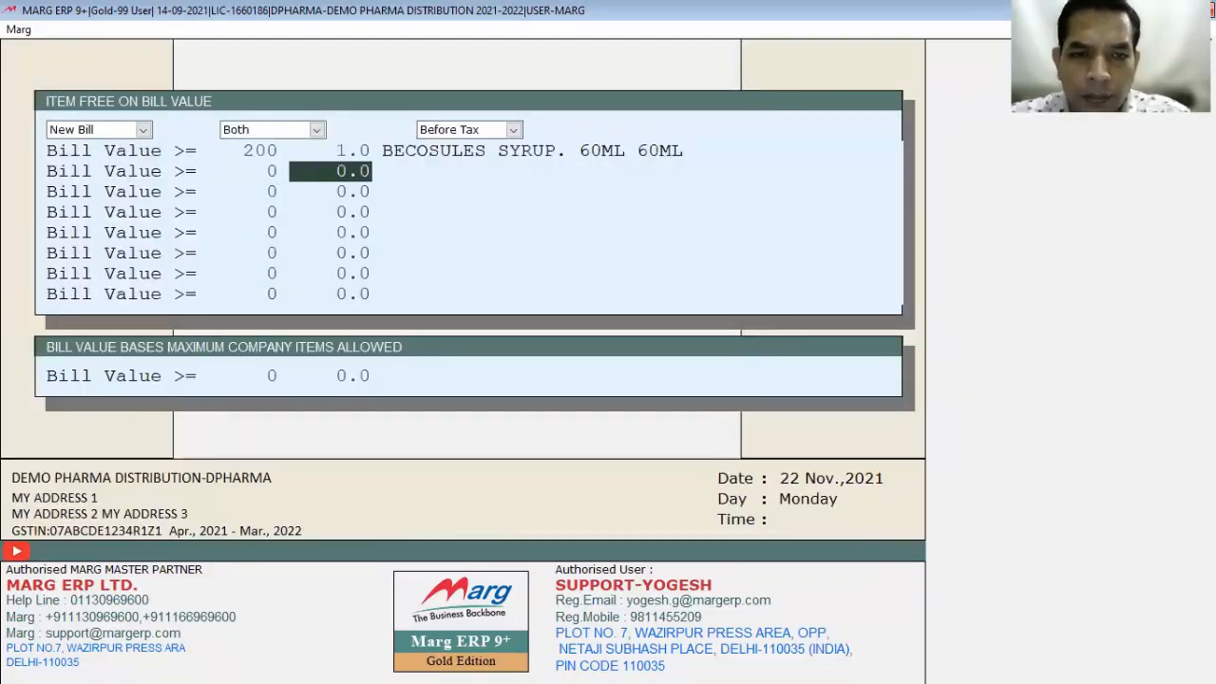
key("Return")
key("Return")
key("Return")
key("Escape")
key("Return")
left_click(701, 447)
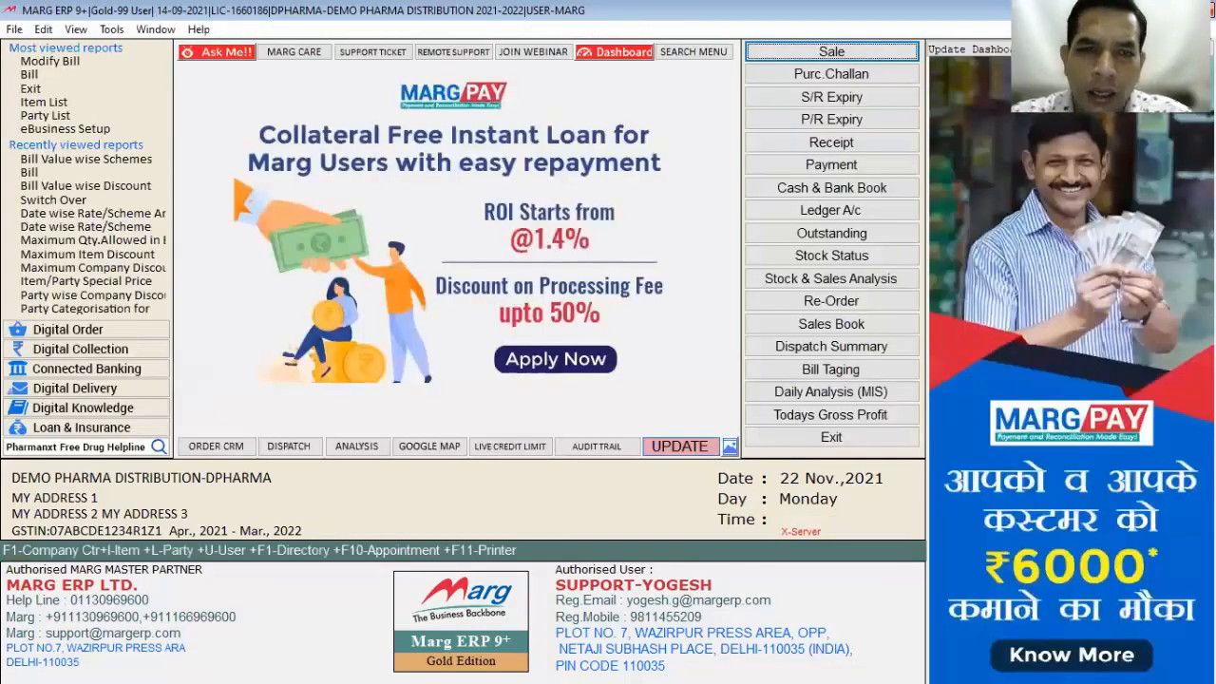
key("Return")
key("Return")
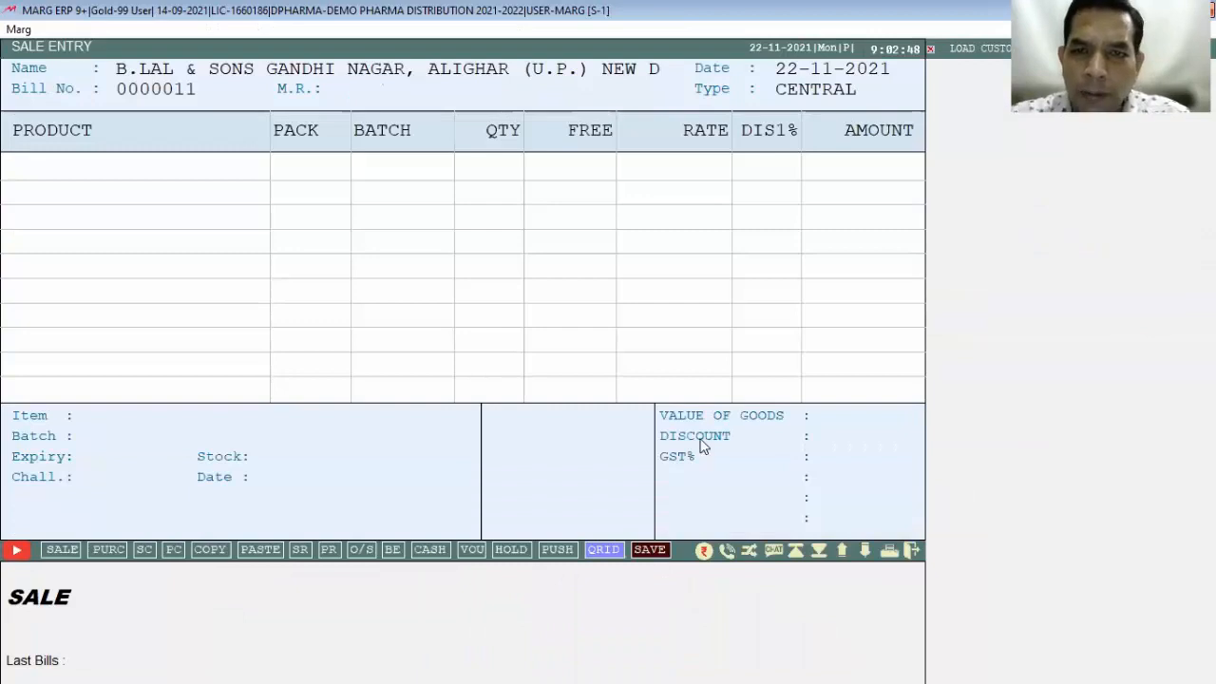
Step: Bill 1 AZMIN CAP. from batch 132, finish the bill, and decline saving
key("Return")
key("Up")
key("Up")
key("Up")
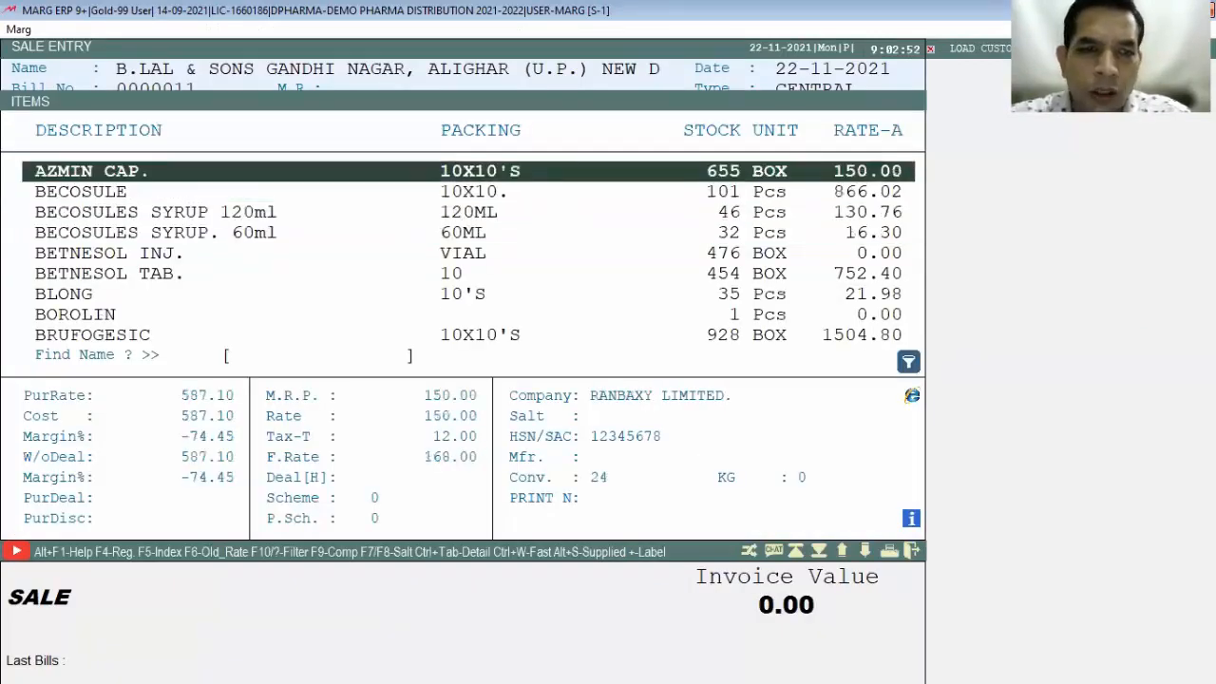
key("Return")
key("Return")
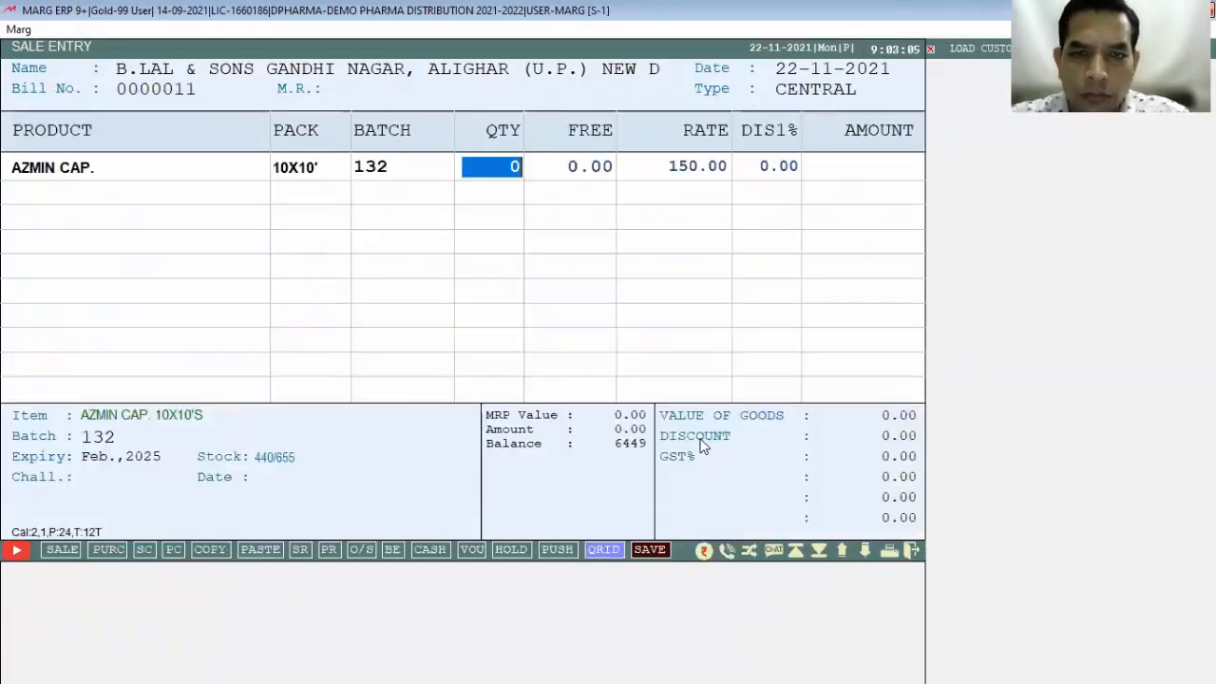
type("1")
key("Return")
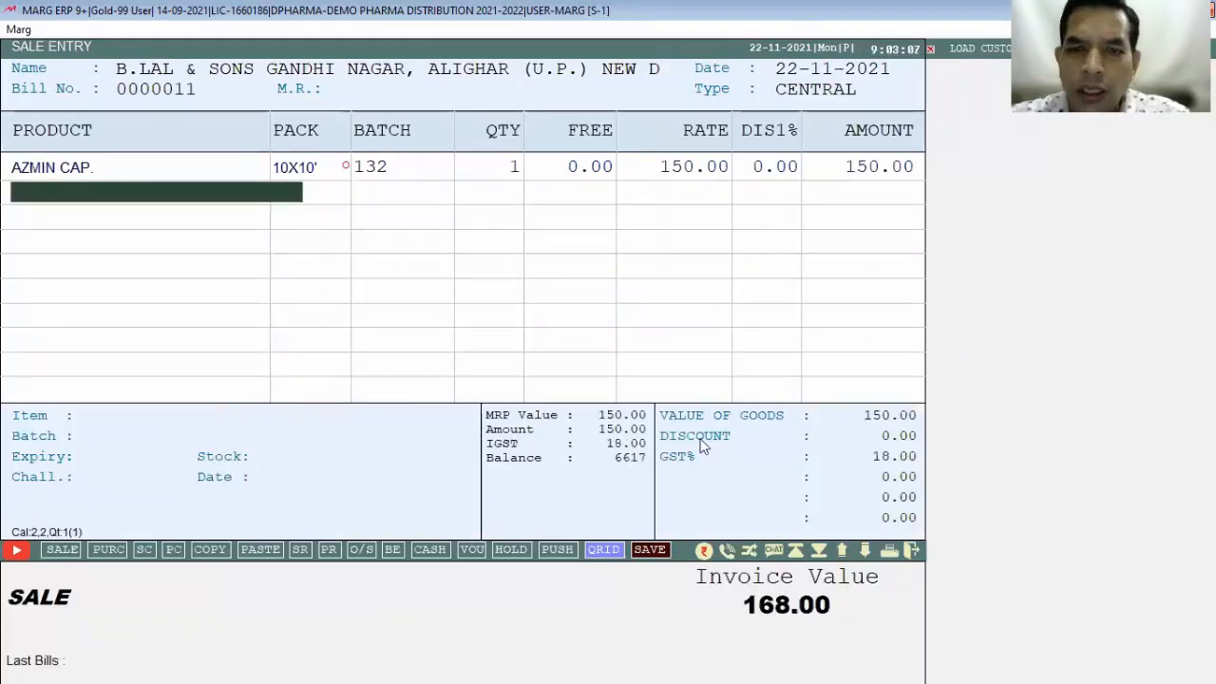
key("Return")
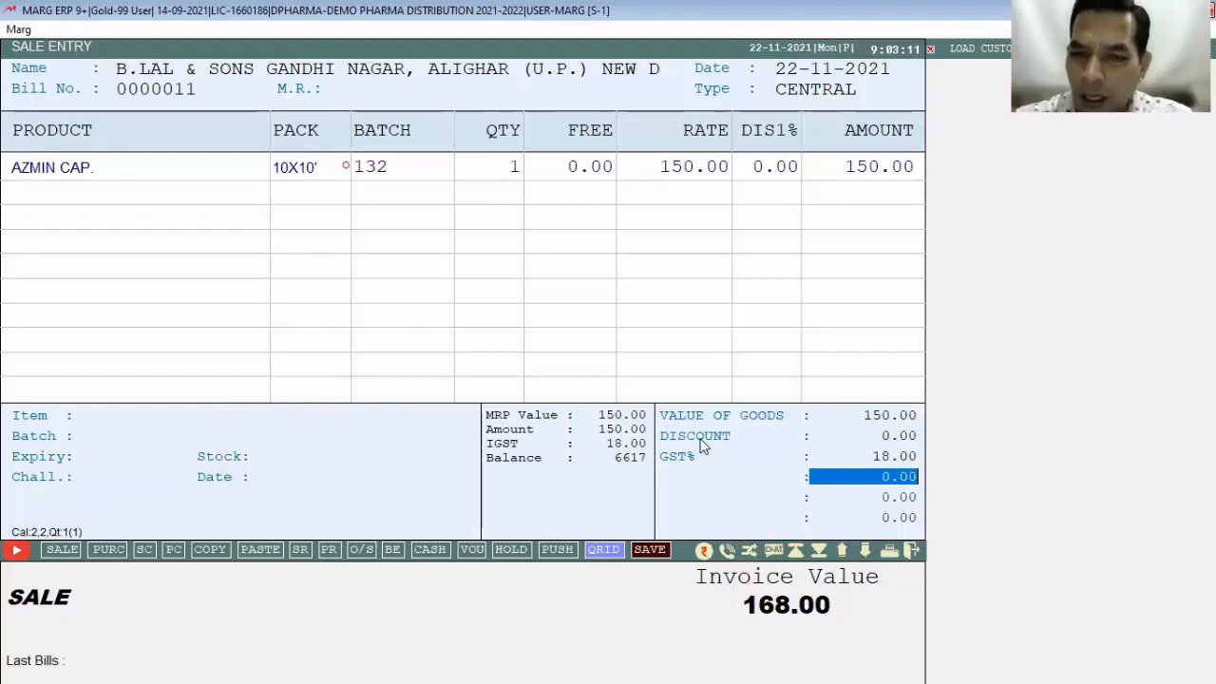
key("Return")
key("Right")
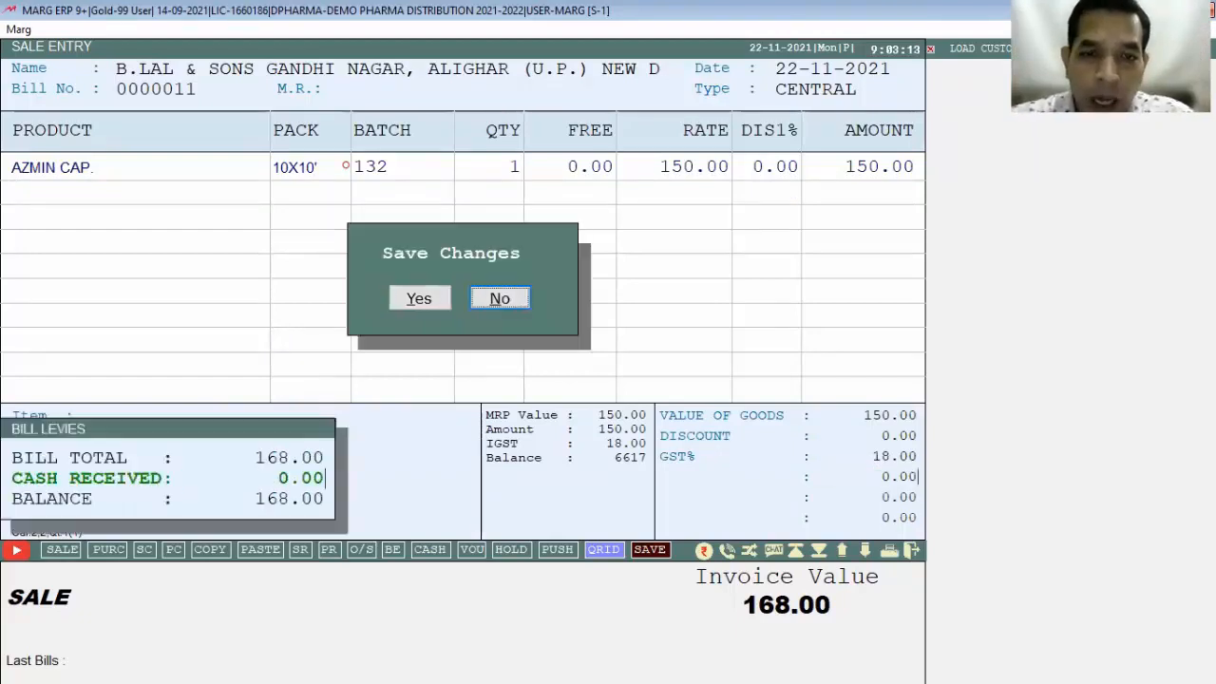
key("Return")
Step: Change the AZMIN CAP. quantity to 3 so 1 free BECOSULES SYRUP. 60ml is added
key("Up")
key("Return")
key("Return")
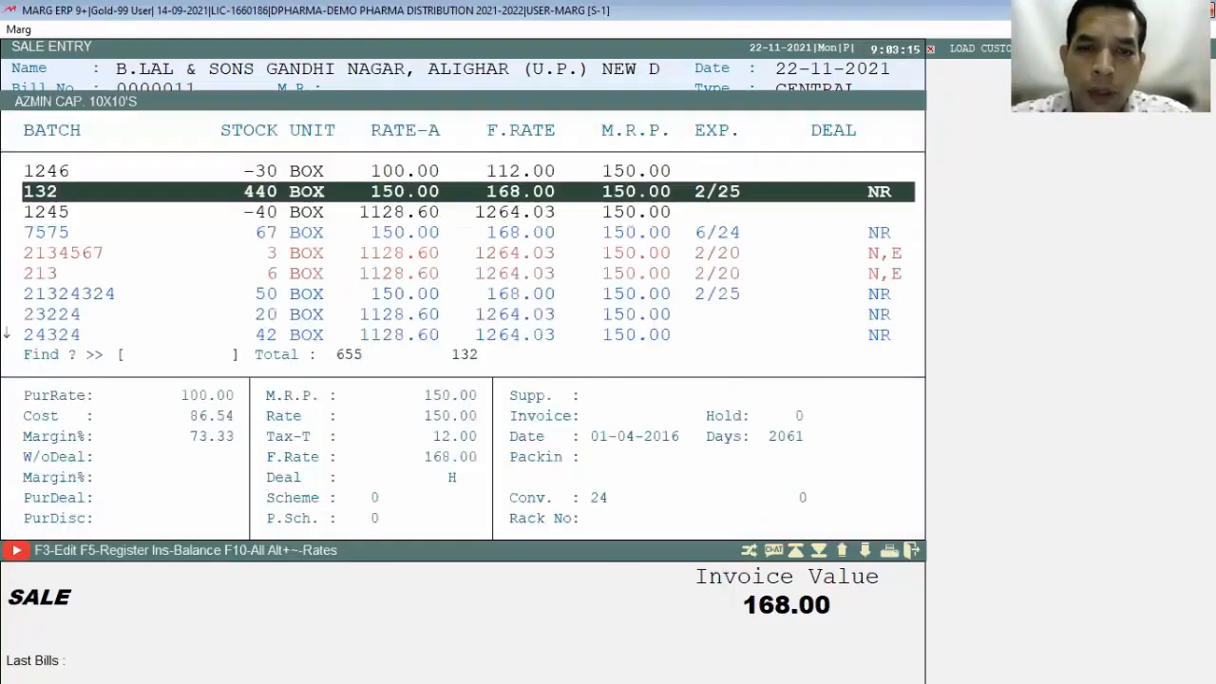
key("Return")
type("3")
key("Return")
key("Return")
key("Return")
key("Return")
key("Return")
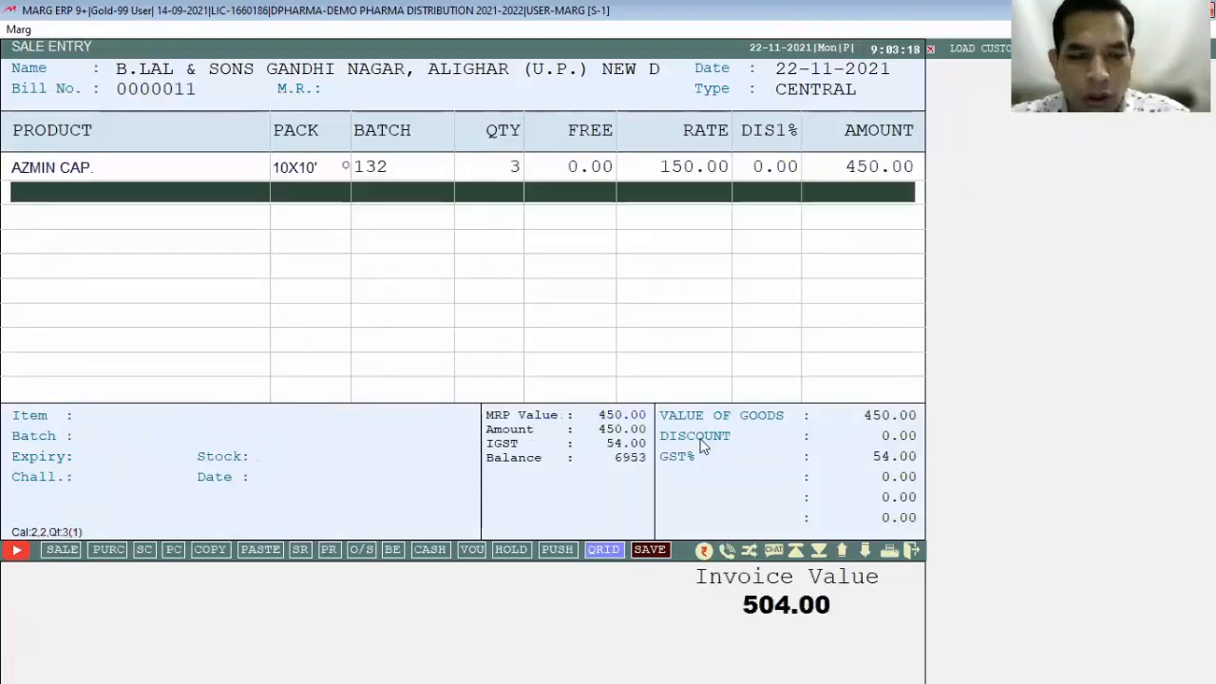
key("Return")
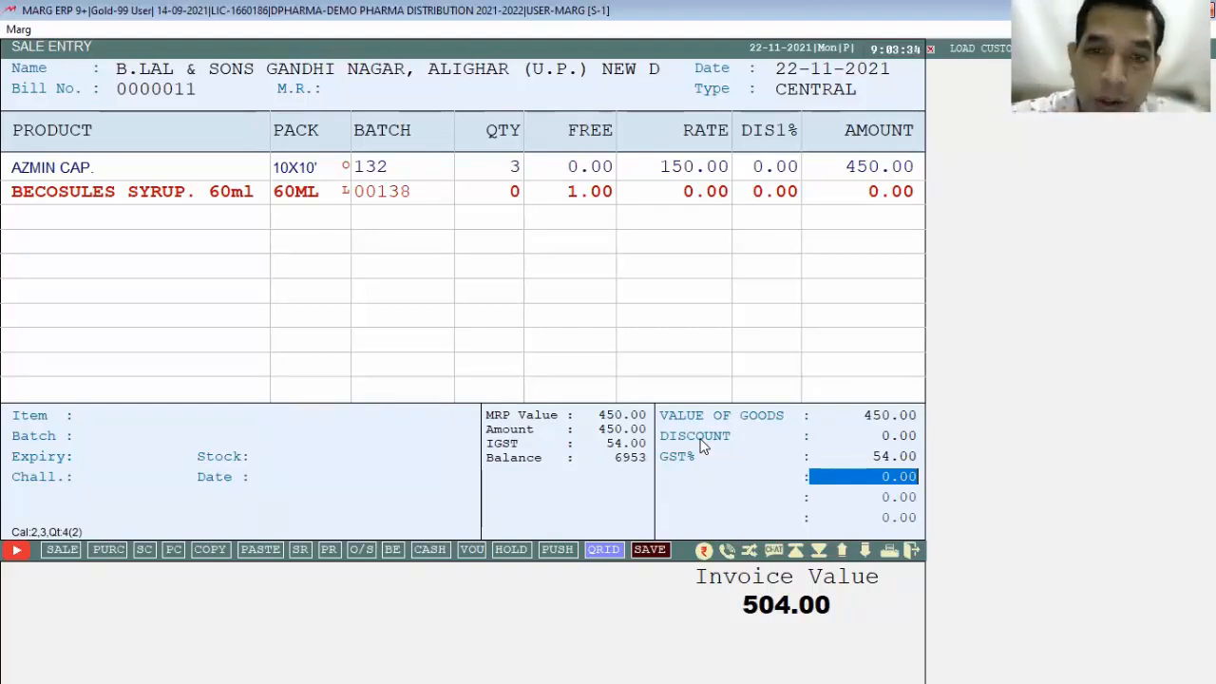
key("Return")
key("Return")
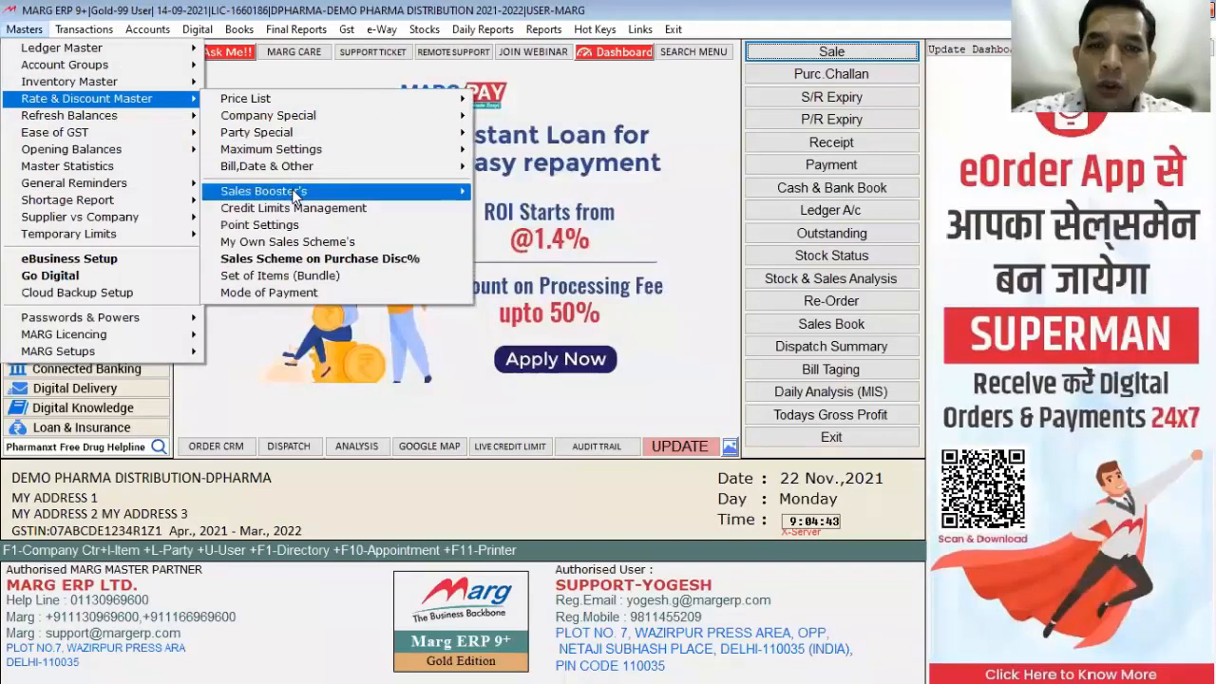
Step: Go to Masters > Rate & Discount Master > Sales Booster's > Focused Items for 22-11-2021
mouse_move(294, 195)
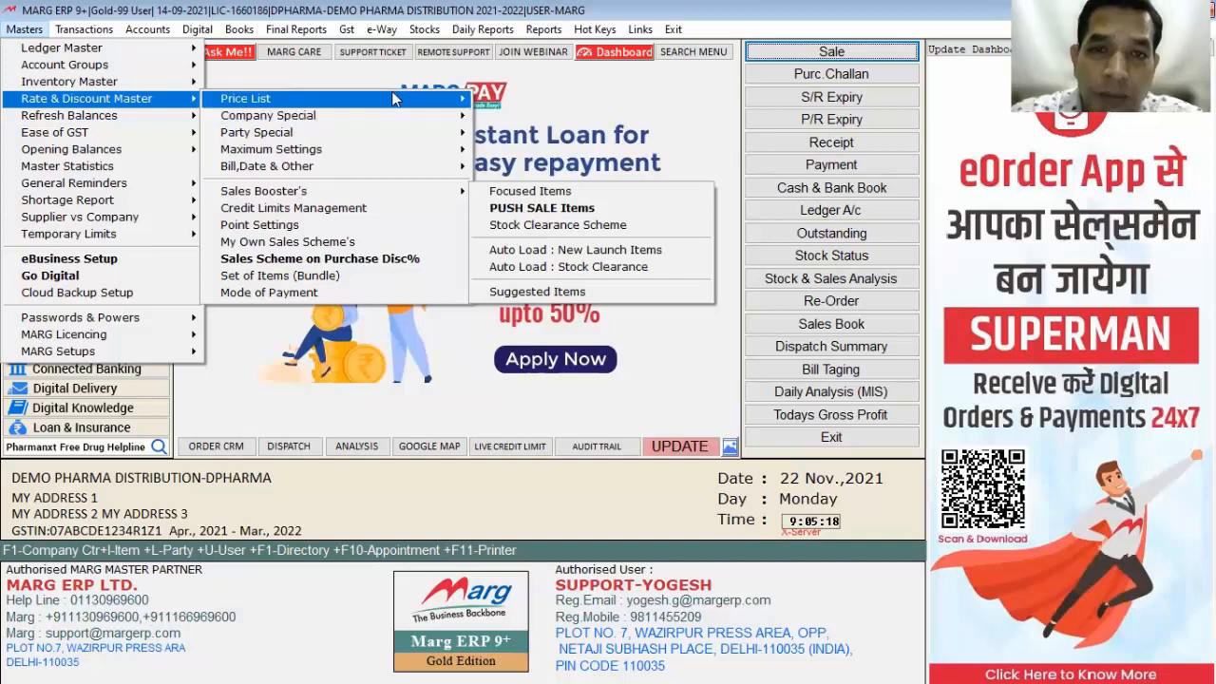
key("alt+Tab")
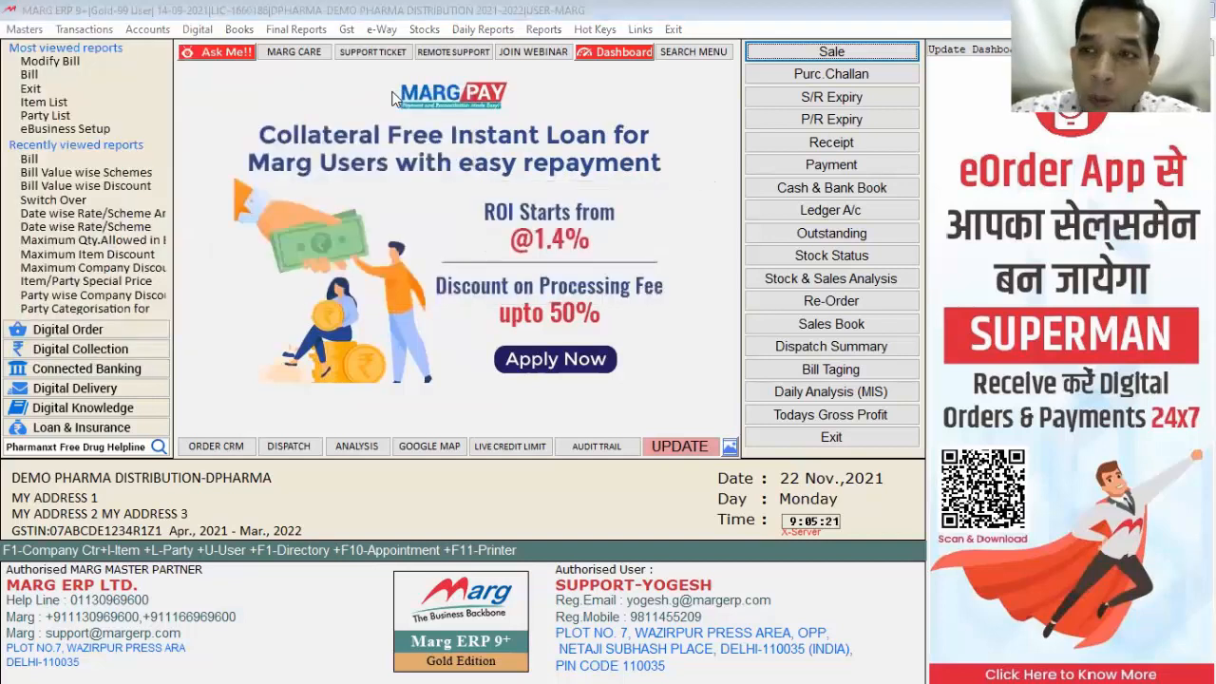
left_click(23, 29)
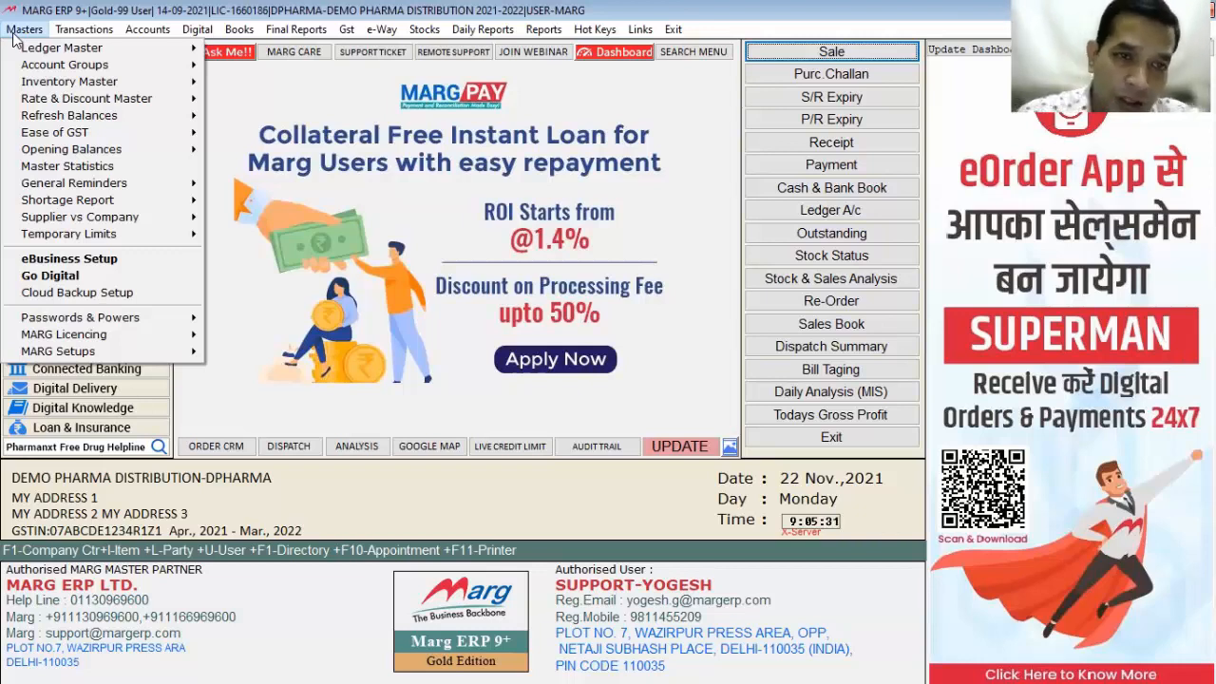
left_click(86, 98)
left_click(338, 190)
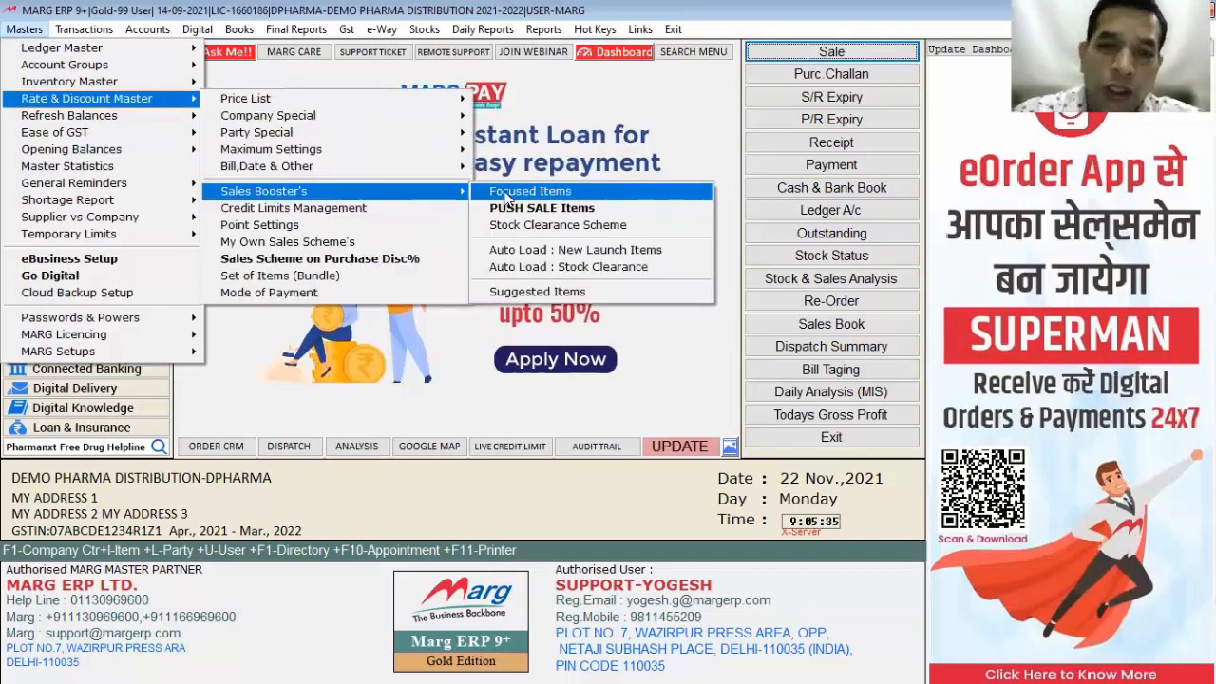
left_click(506, 197)
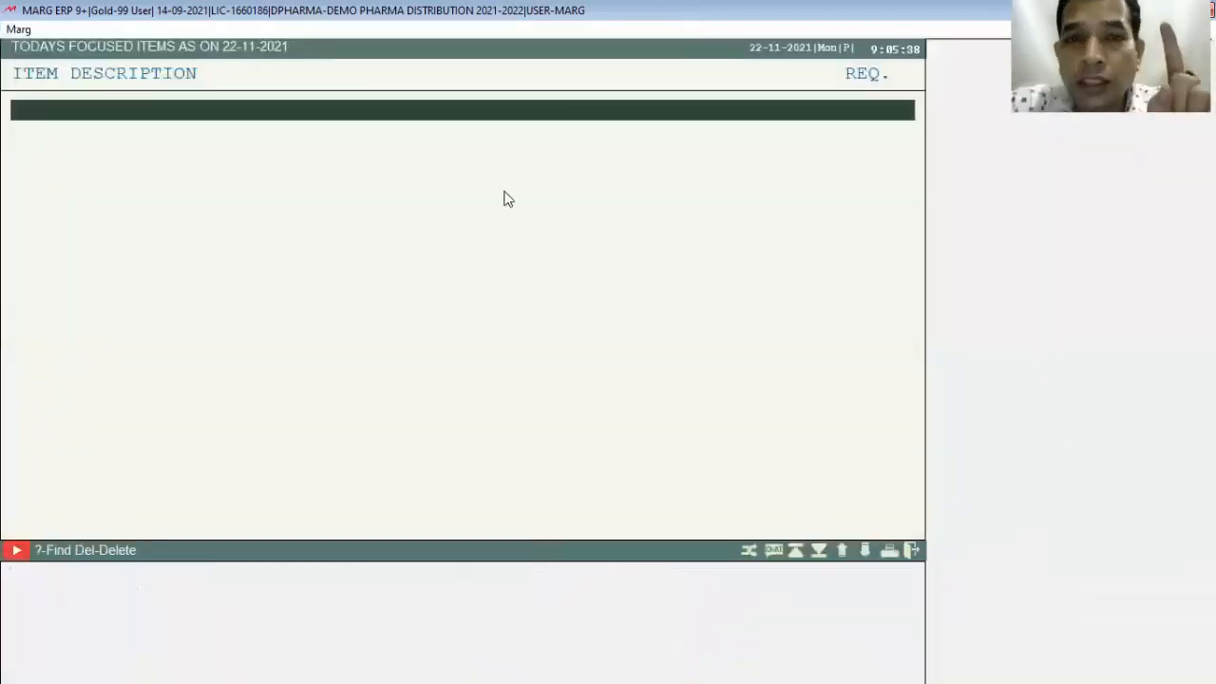
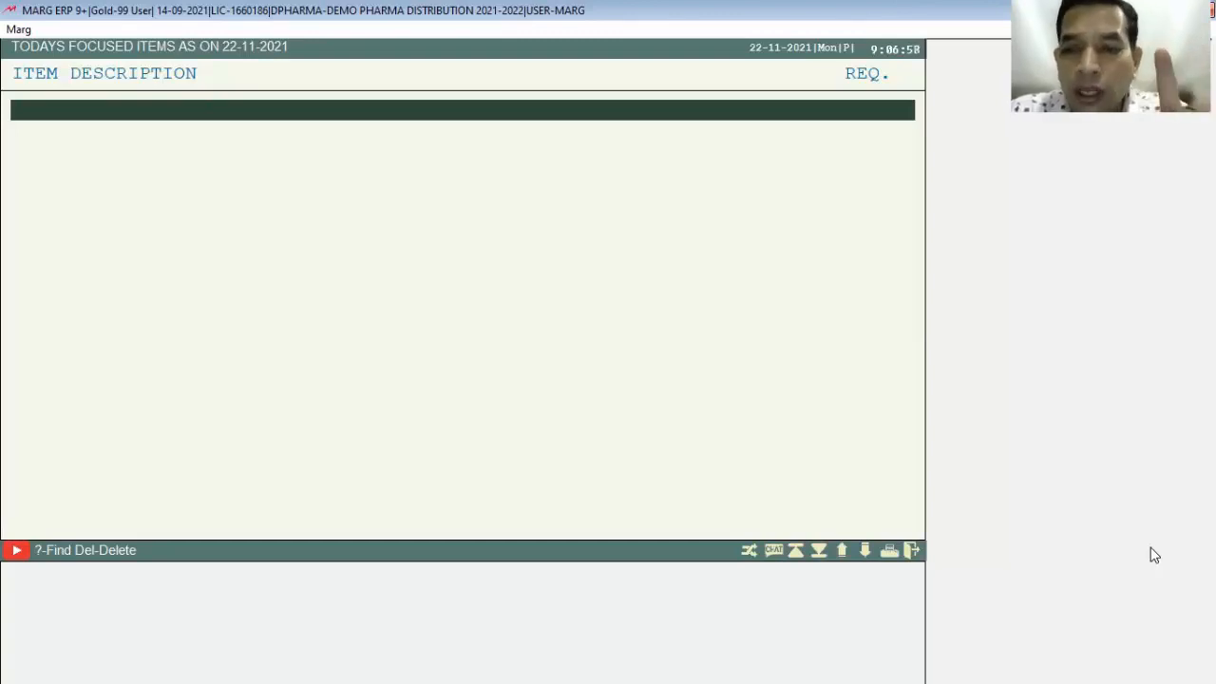
Step: Quit the empty Focused Items screen, then open and cancel a sale entry to return to the dashboard
key("Escape")
key("Escape")
key("Escape")
key("Right")
key("Return")
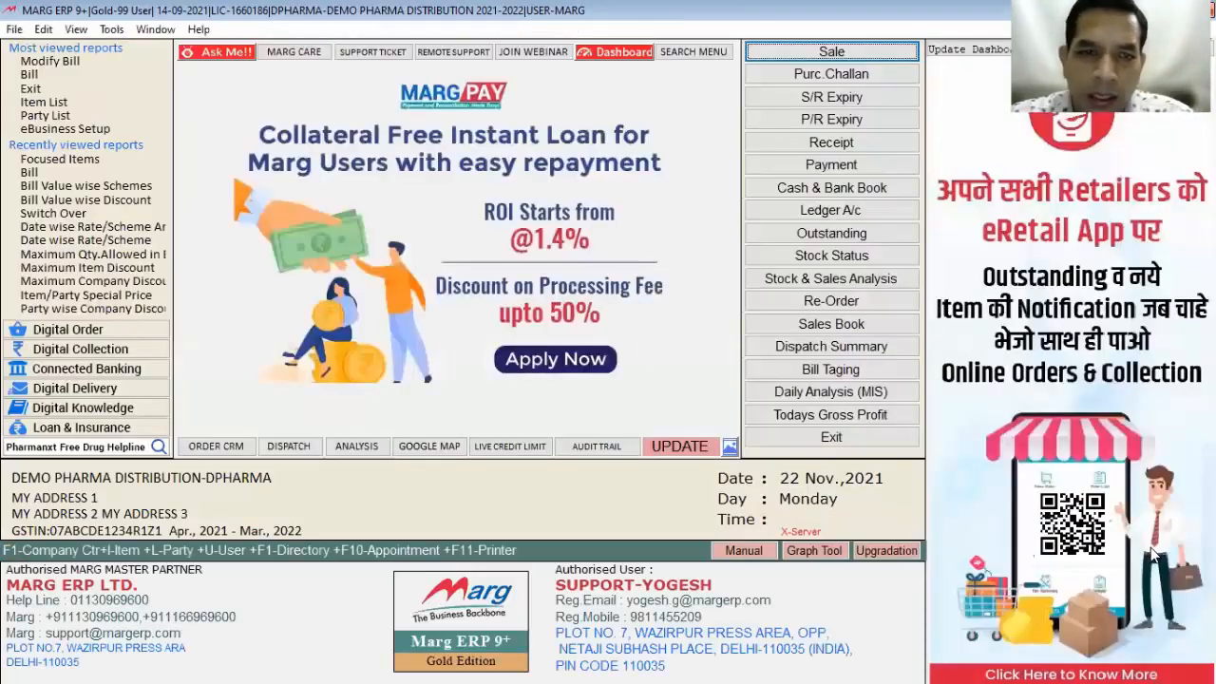
key("Return")
key("Return")
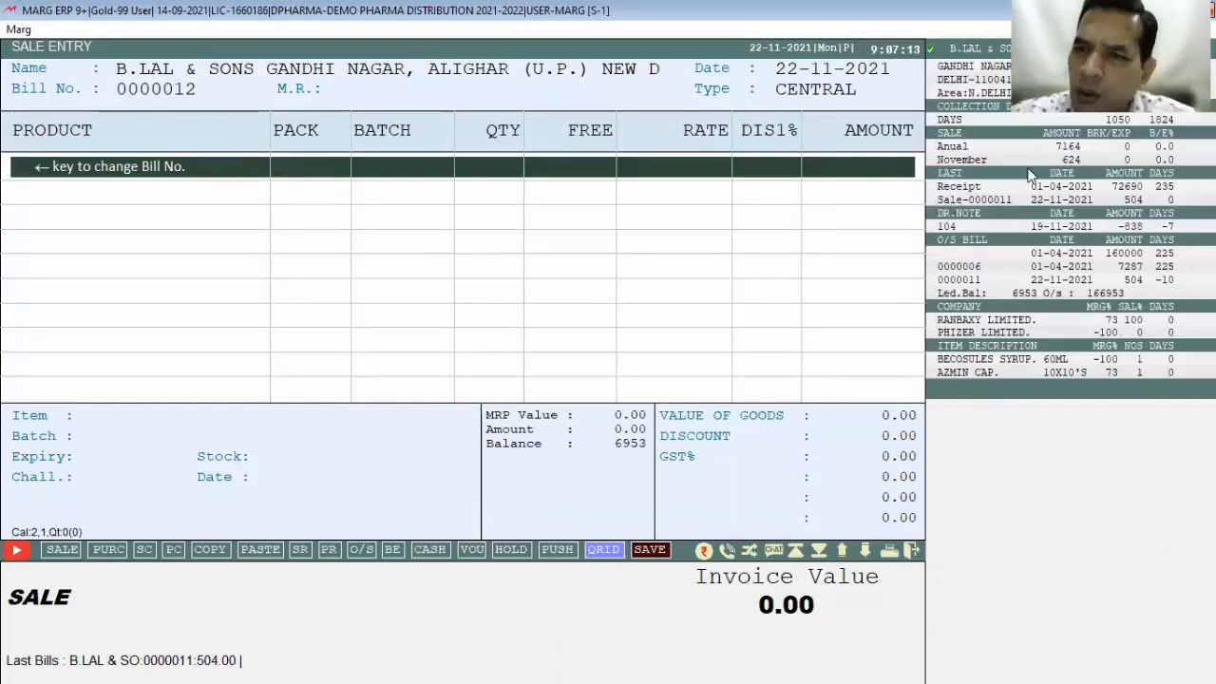
key("Escape")
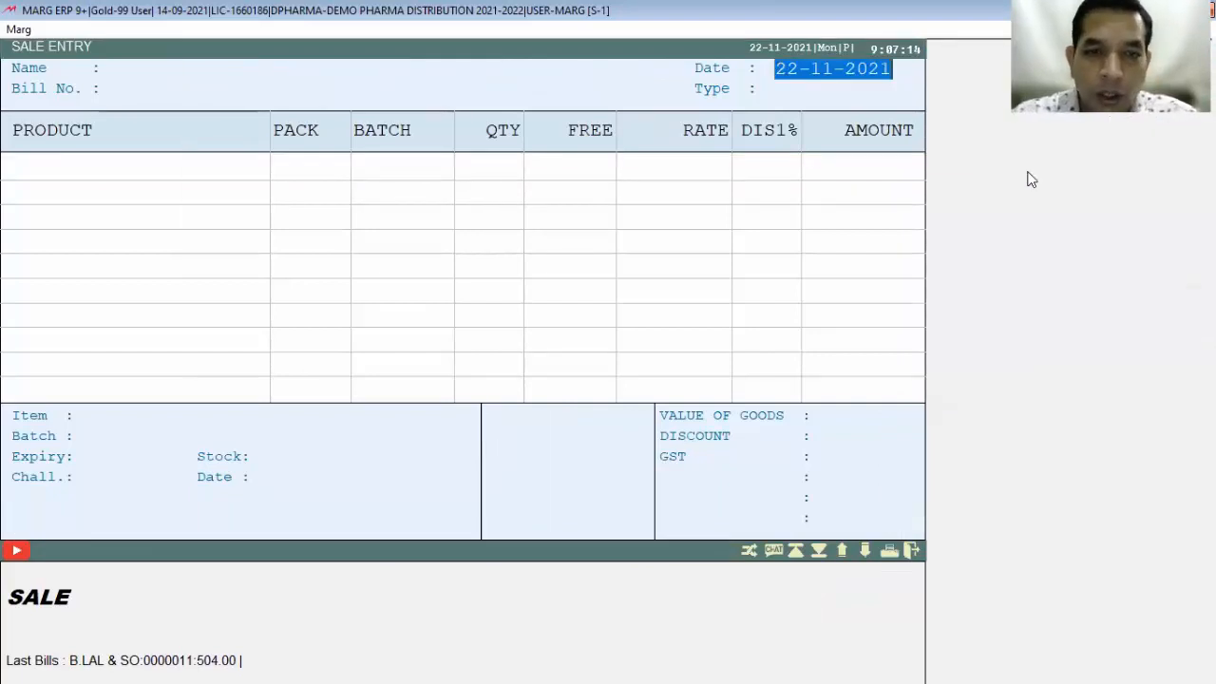
key("Escape")
key("alt+m")
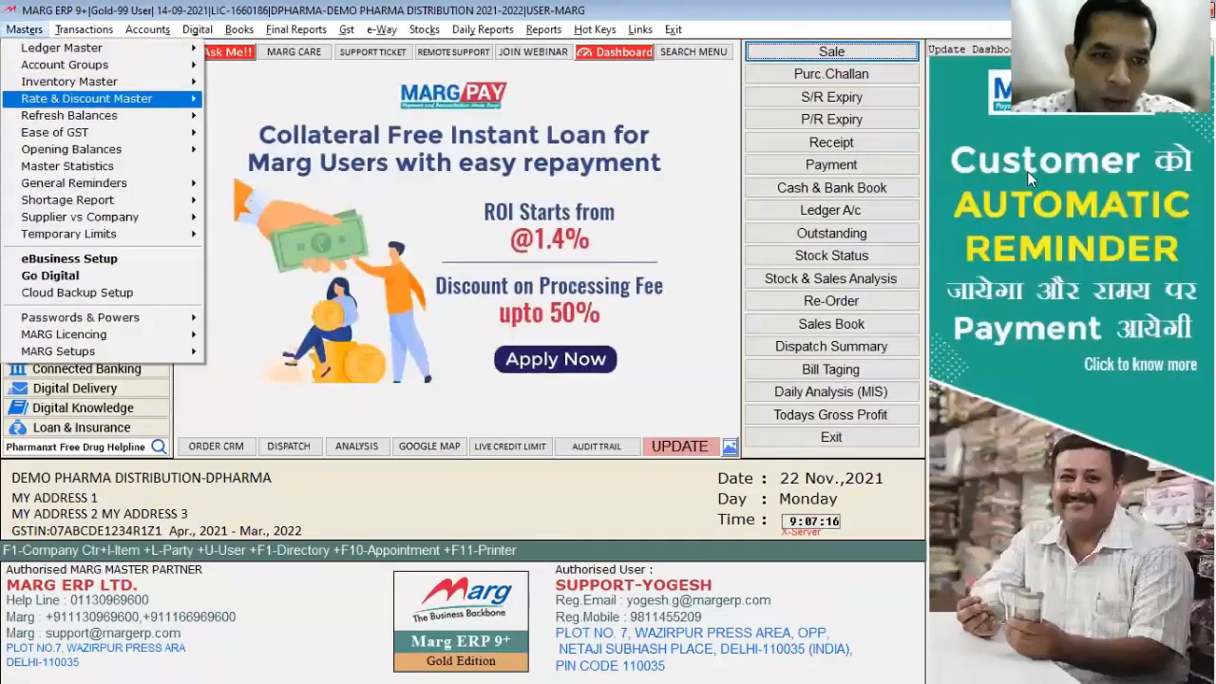
Step: Go to Sales Booster's > Focused Items and add AMIFRU 40 as a focused item
key("Return")
key("Down")
key("Return")
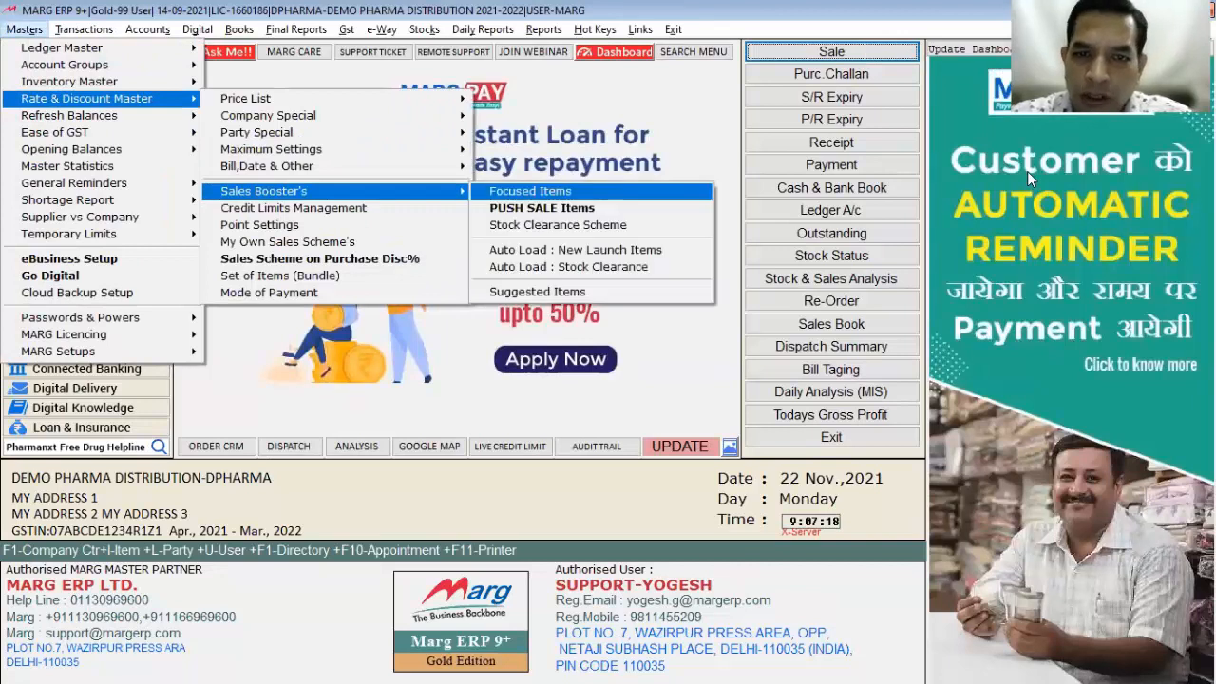
key("Return")
key("Up")
key("Up")
key("Up")
key("Up")
key("Up")
key("Up")
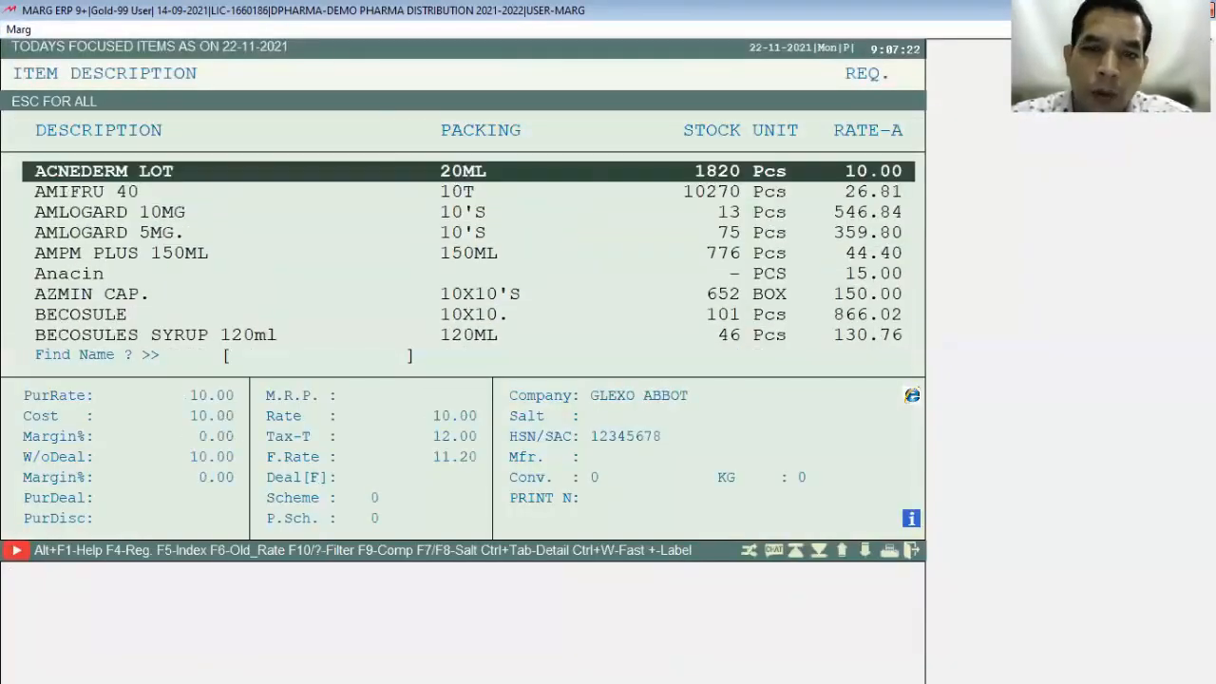
key("Down")
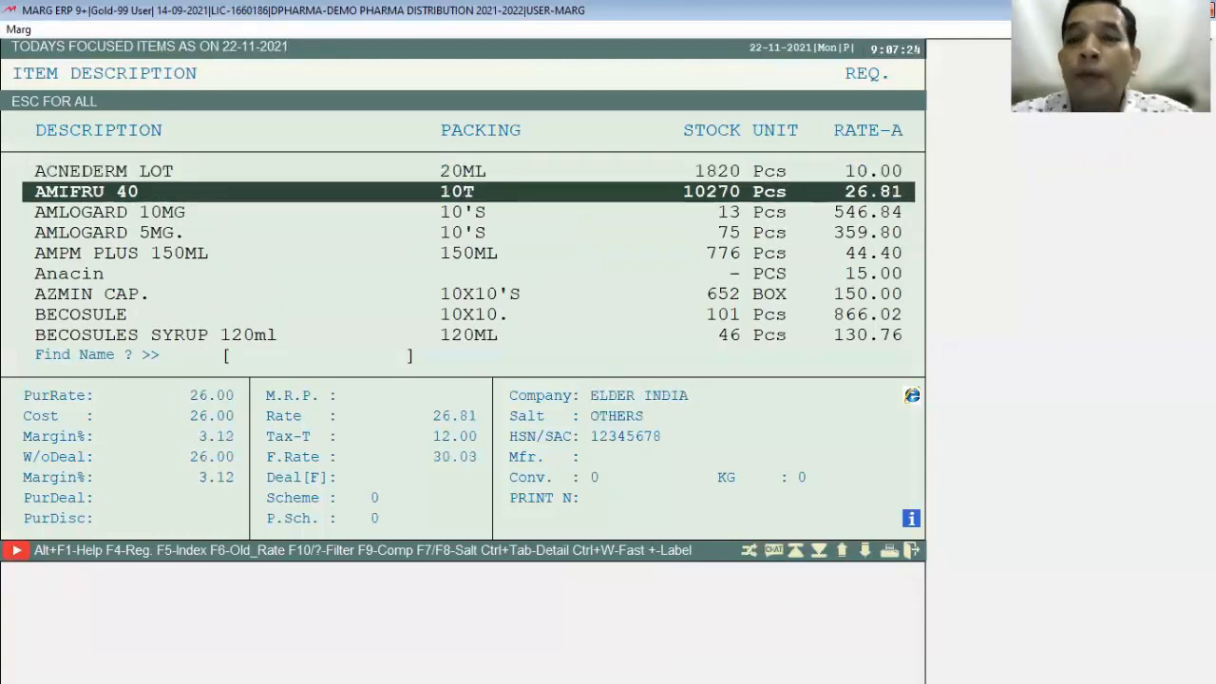
key("Return")
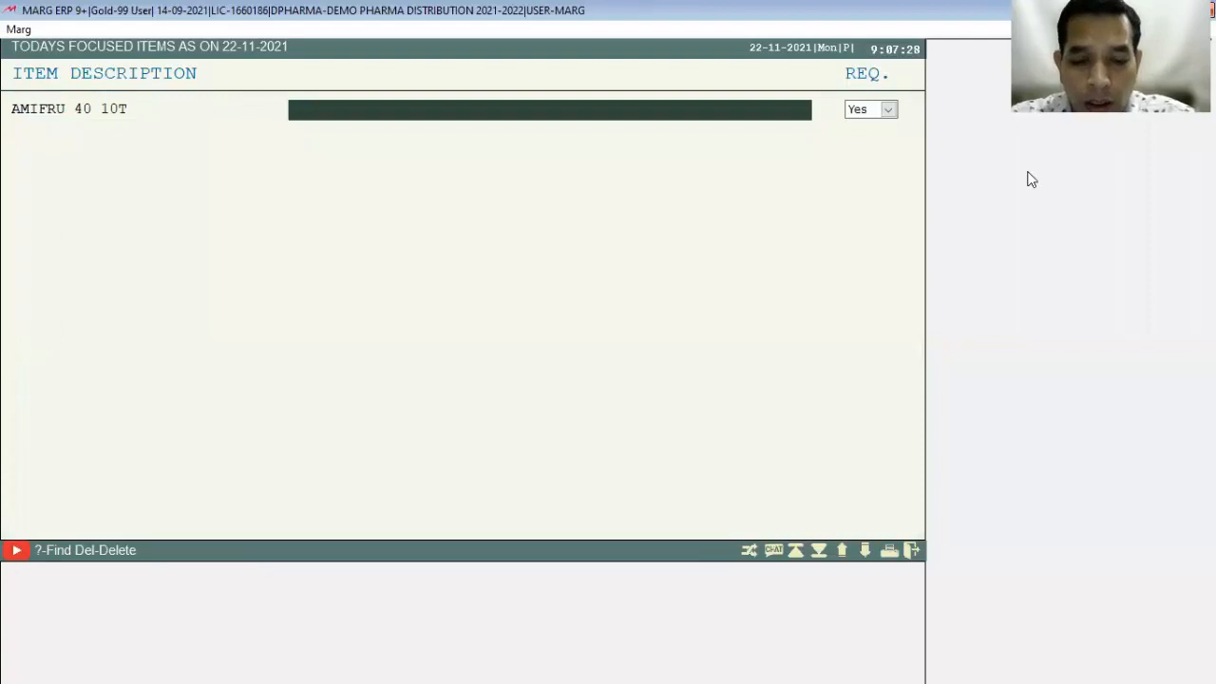
Step: Give AMIFRU 40 the note 'GET 2% DISCOUNT ON IT', save it, and start a party sale bill
type("GET ")
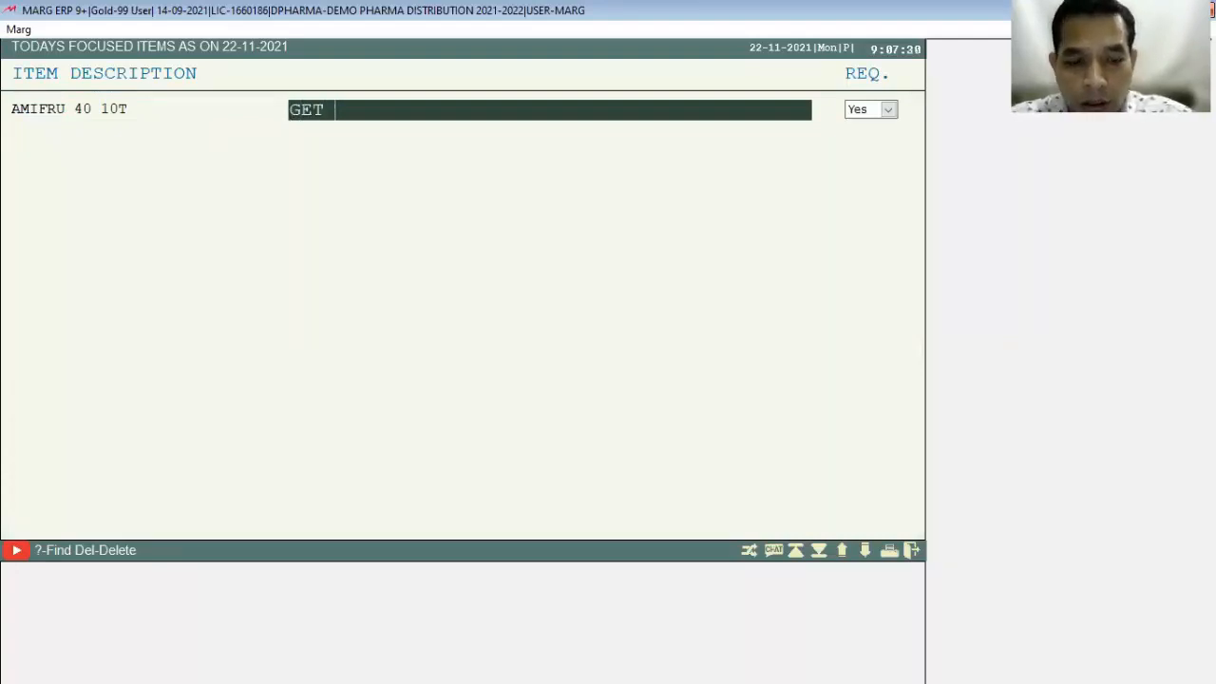
type("2%")
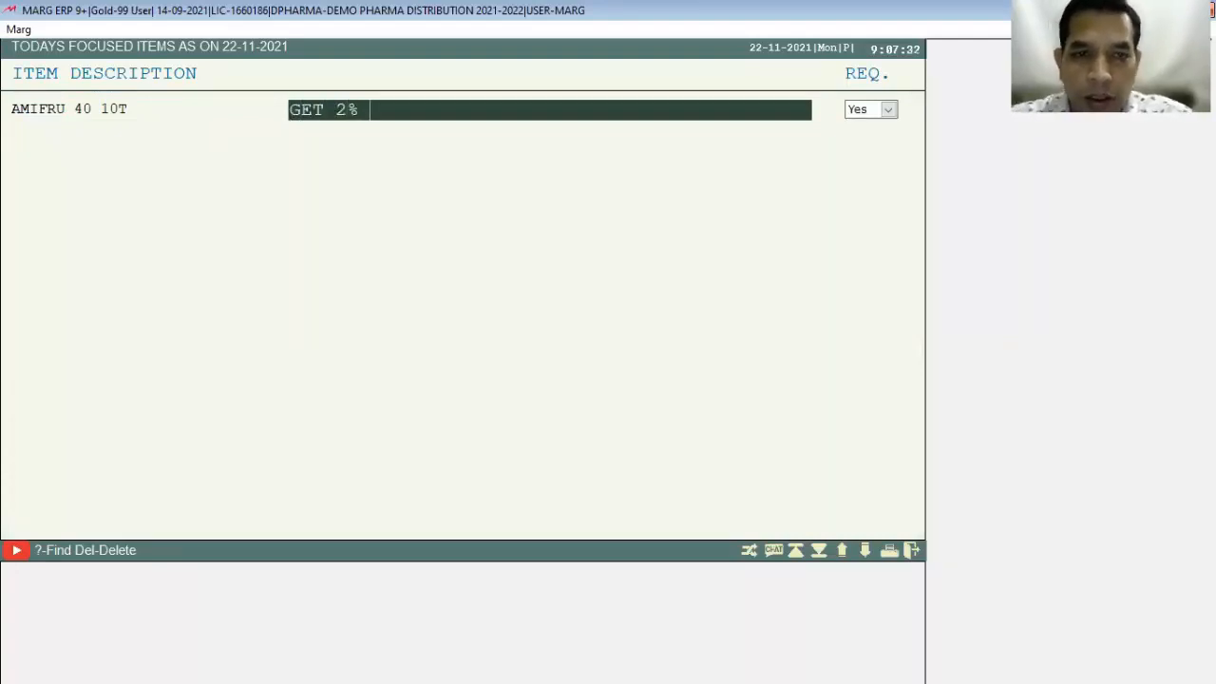
type(" DISCON")
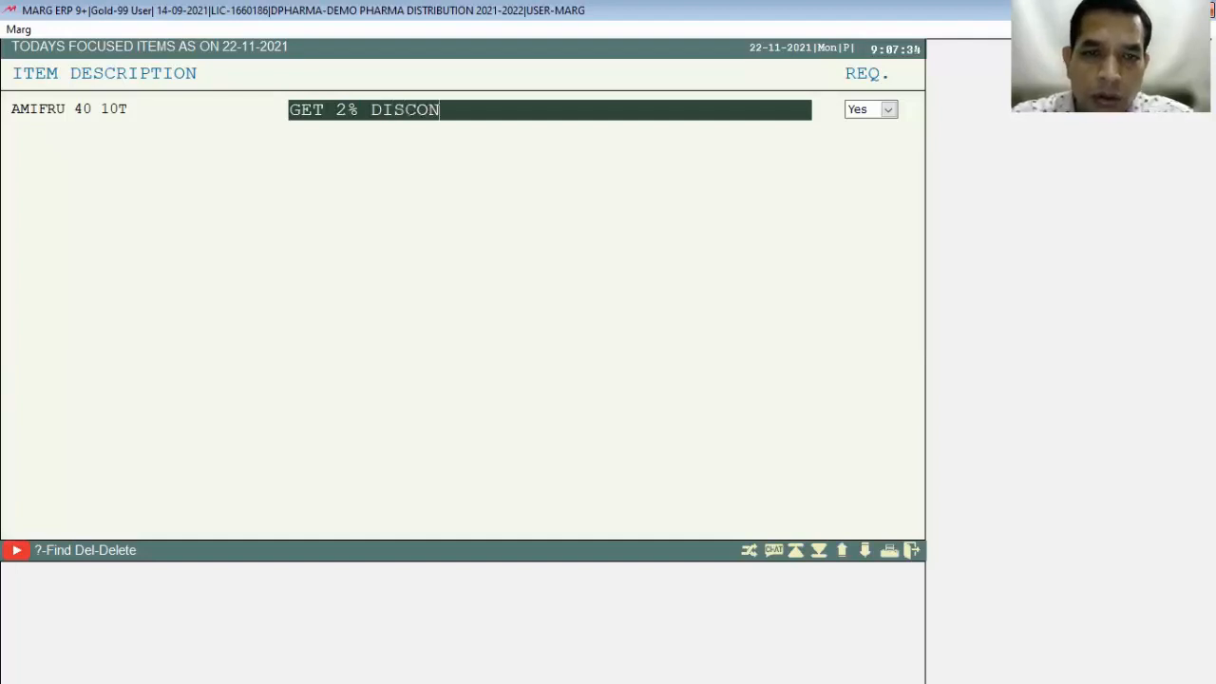
key("BackSpace")
type("UNT ON IT")
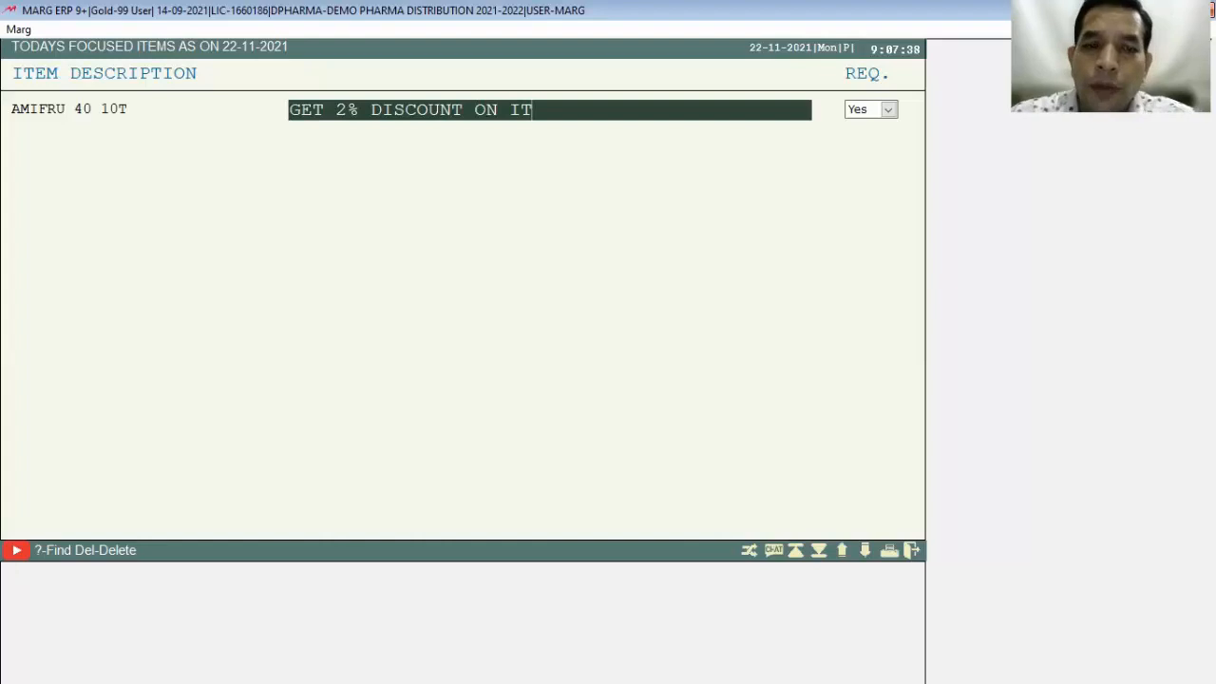
key("Return")
key("Return")
key("Escape")
key("Right")
key("Return")
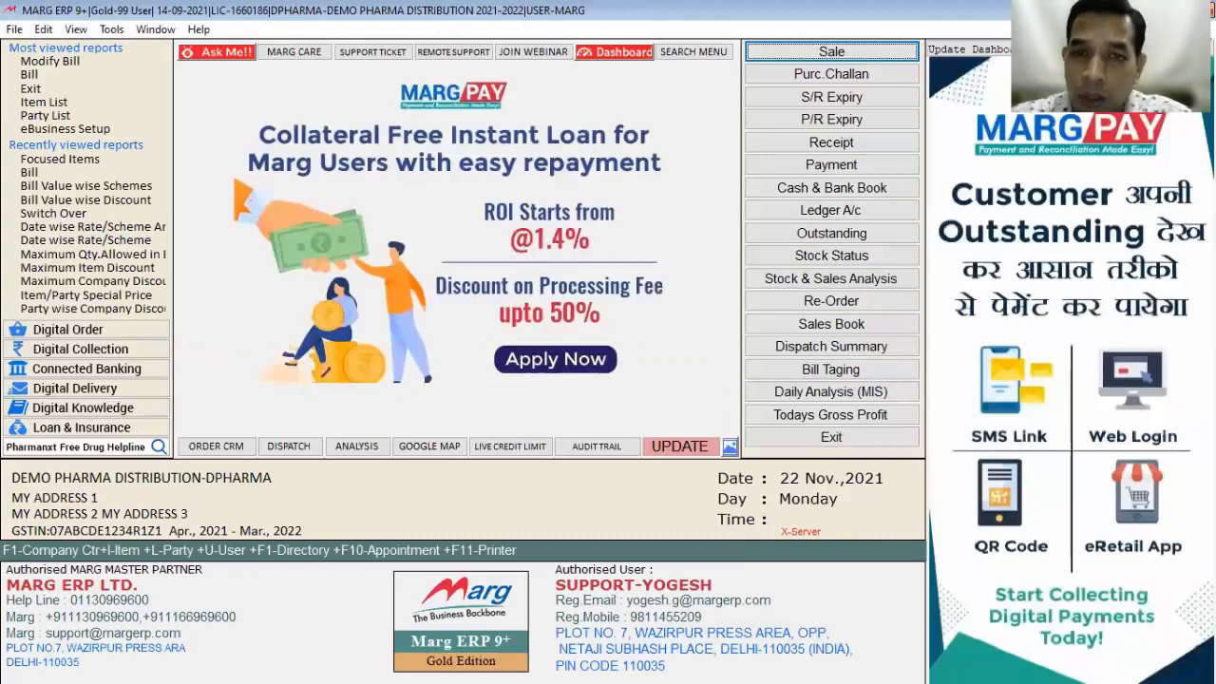
key("Return")
key("Return")
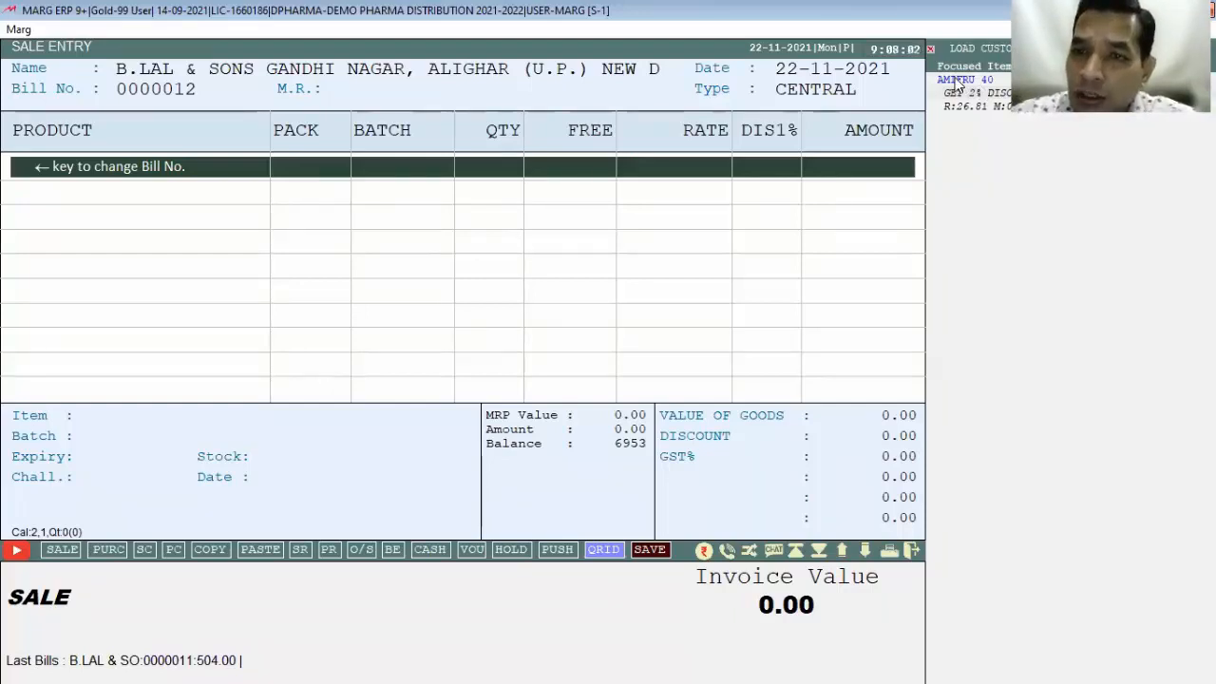
Step: Bill 5 AMIFRU 40 from batch 323 via the Focused Items panel (invoice 150.14), then close the sale
left_click(957, 83)
key("Return")
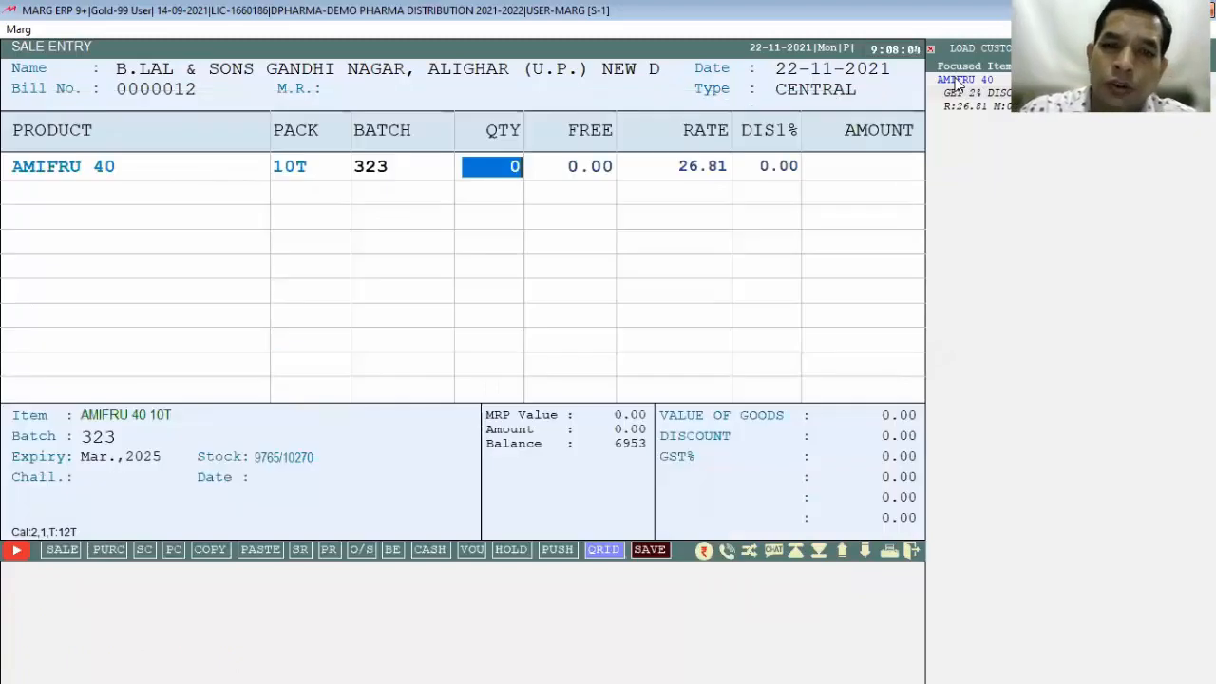
type("5")
key("Return")
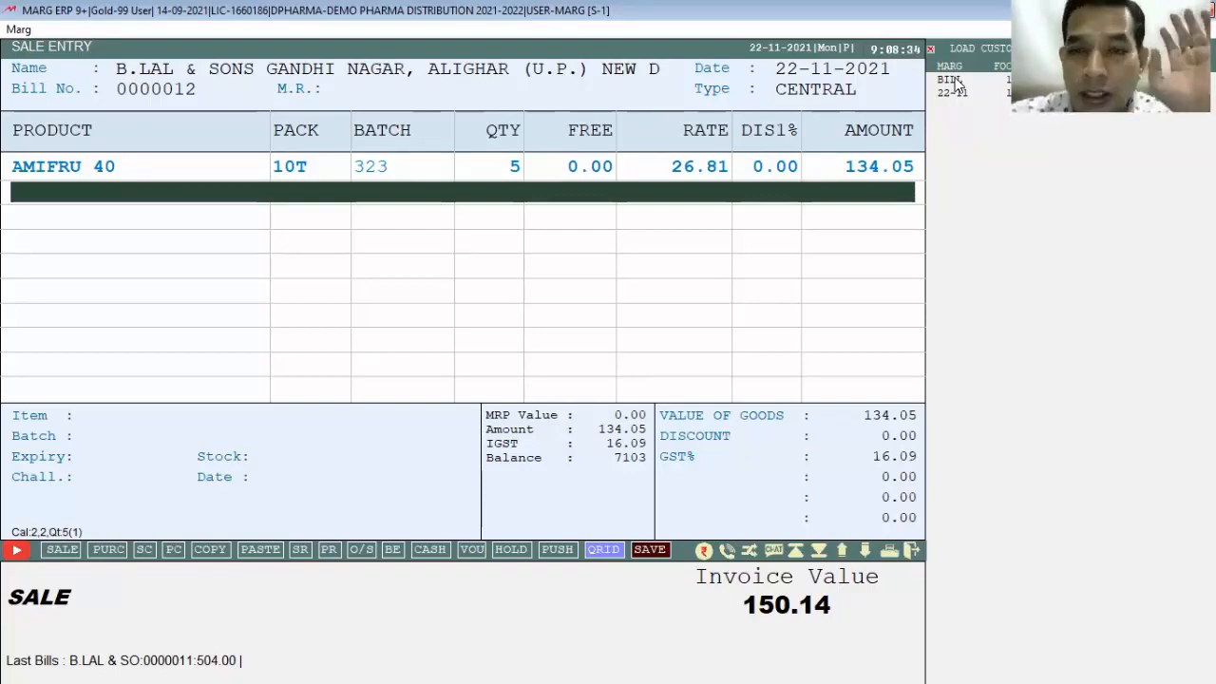
key("Escape")
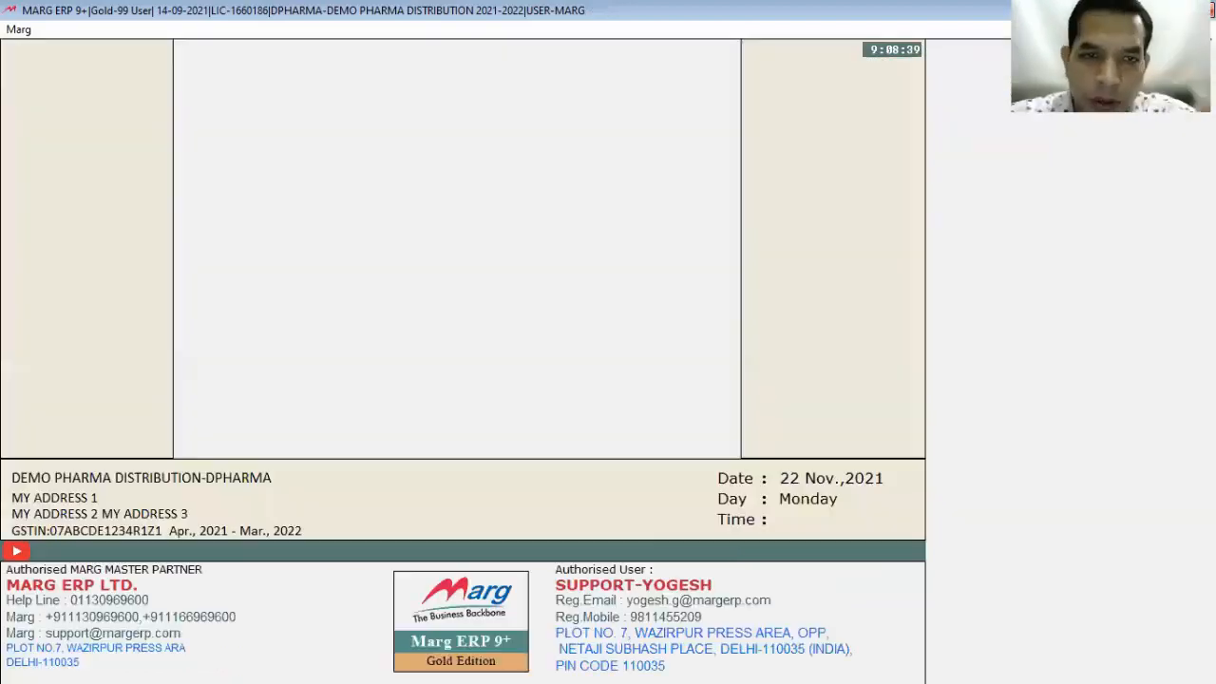
Step: Generate the Push Sale report for targeted near-expiry and dump stock items only
key("alt")
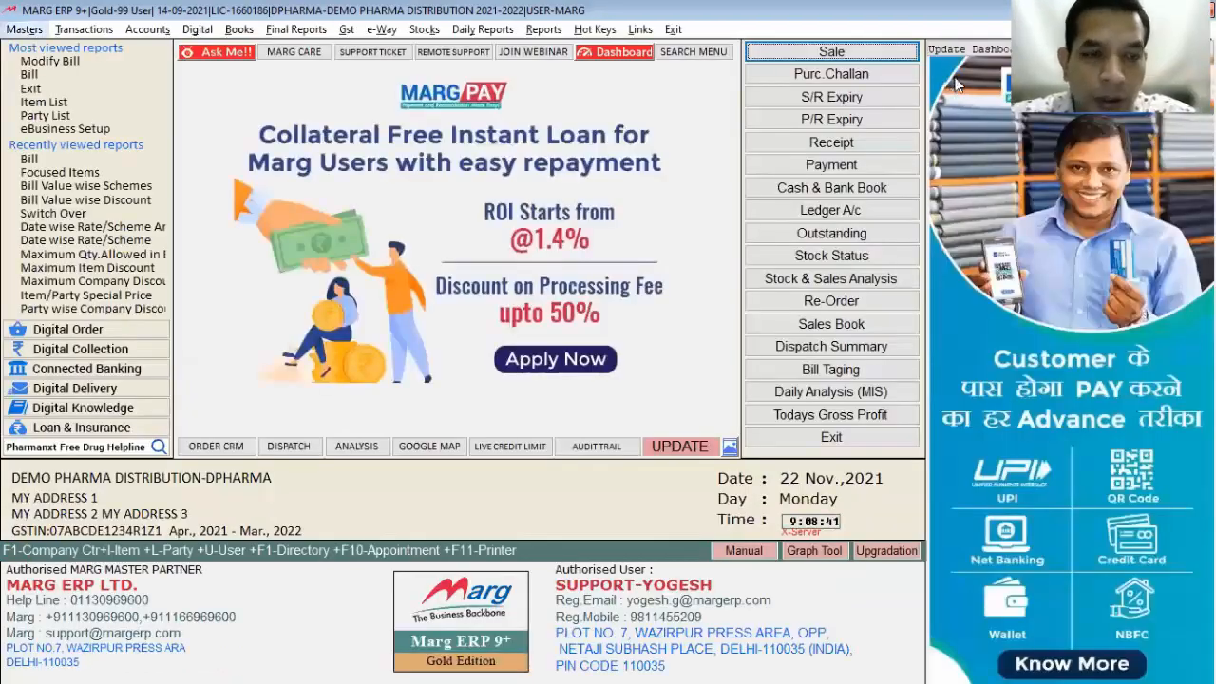
key("Down")
key("Down")
key("Down")
key("Down")
key("Right")
key("Down")
key("Down")
key("Down")
key("Down")
key("Down")
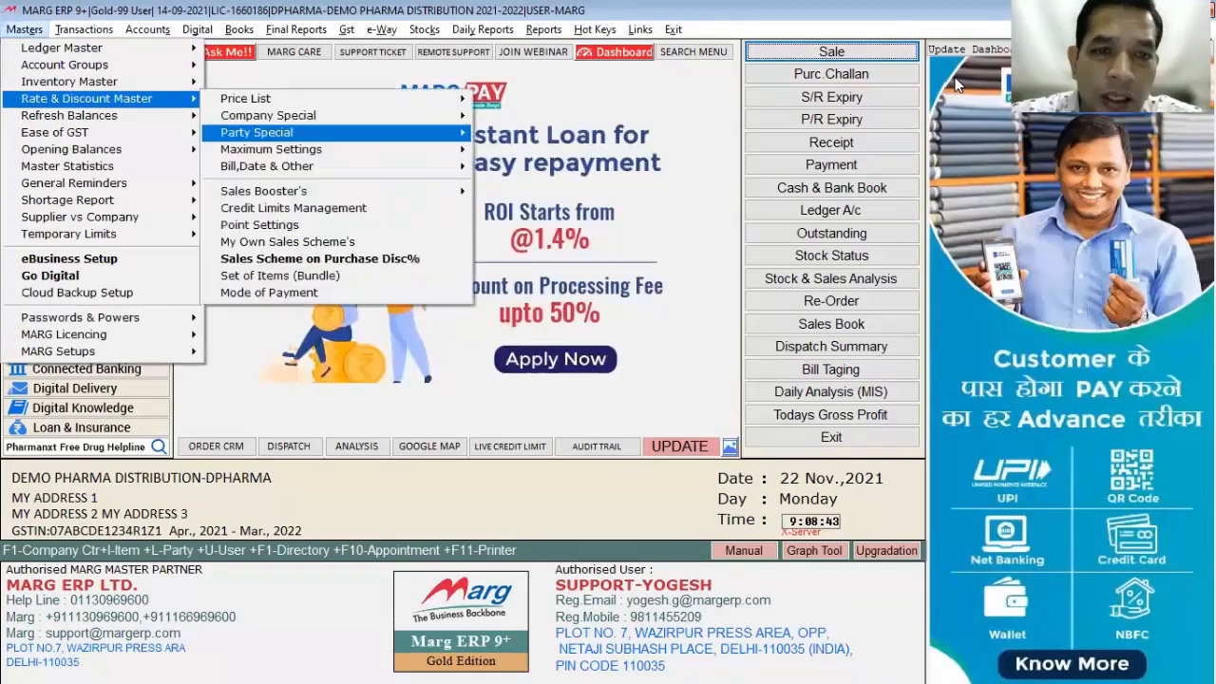
key("Right")
key("Down")
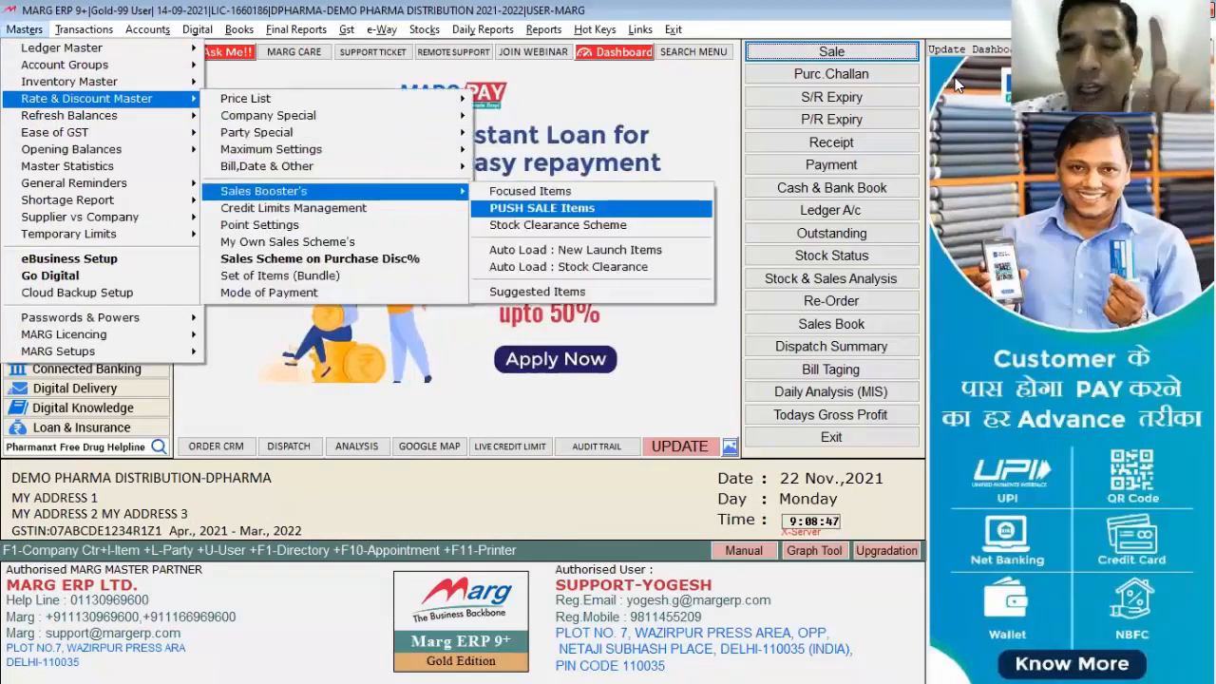
key("Return")
key("Up")
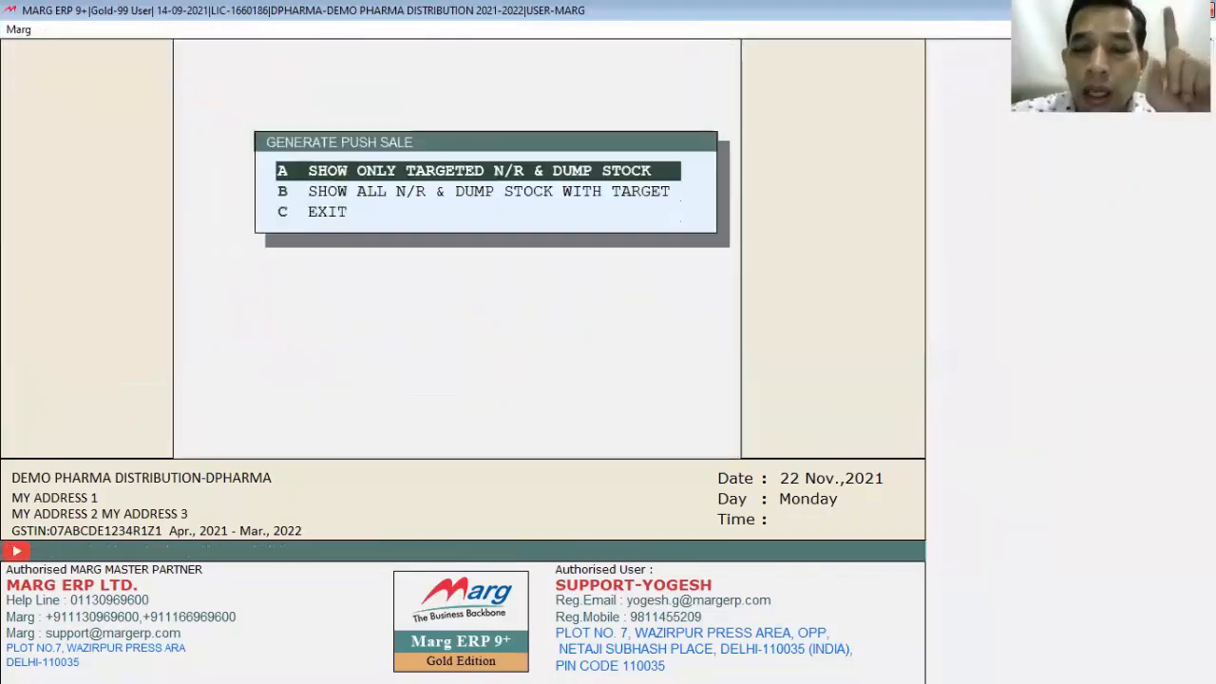
key("Return")
key("Return")
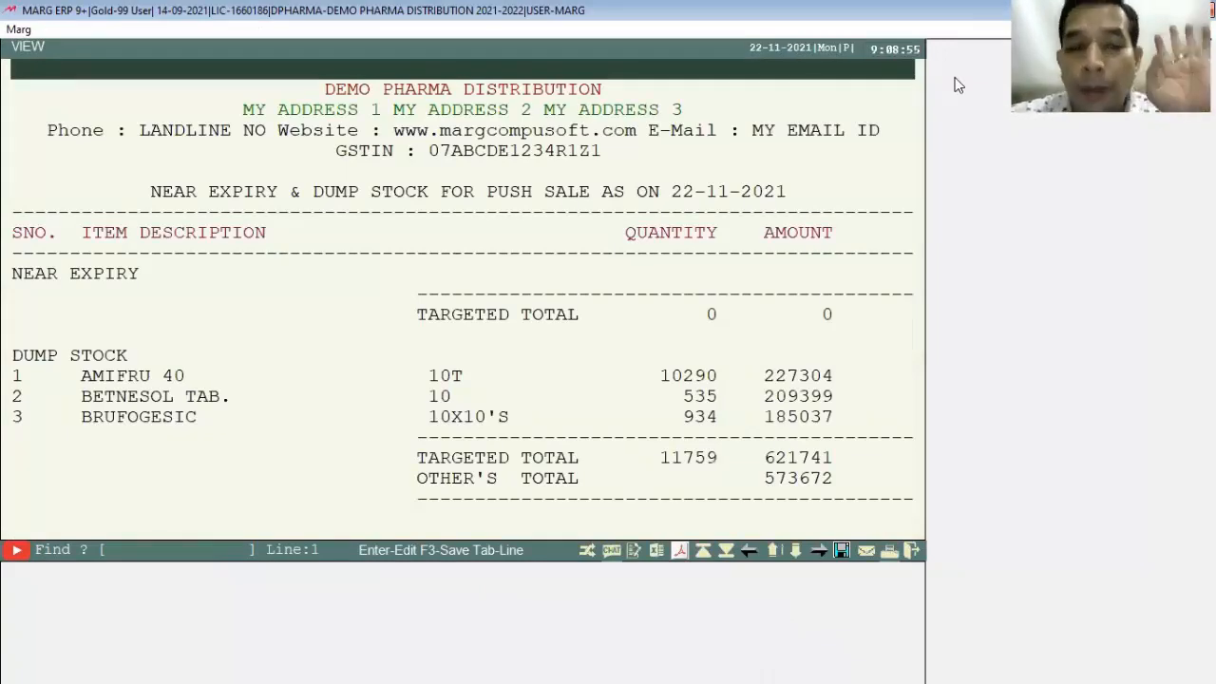
Step: Review the dump stock rows, including AMIFRU 40 and BETNESOL TAB., then close the report
key("Down")
key("Down")
key("Down")
key("Down")
key("Down")
key("Down")
key("Down")
key("Down")
key("Down")
key("Down")
key("Down")
key("Down")
key("Down")
key("Down")
key("Down")
key("Down")
key("Down")
key("Down")
key("Down")
key("Down")
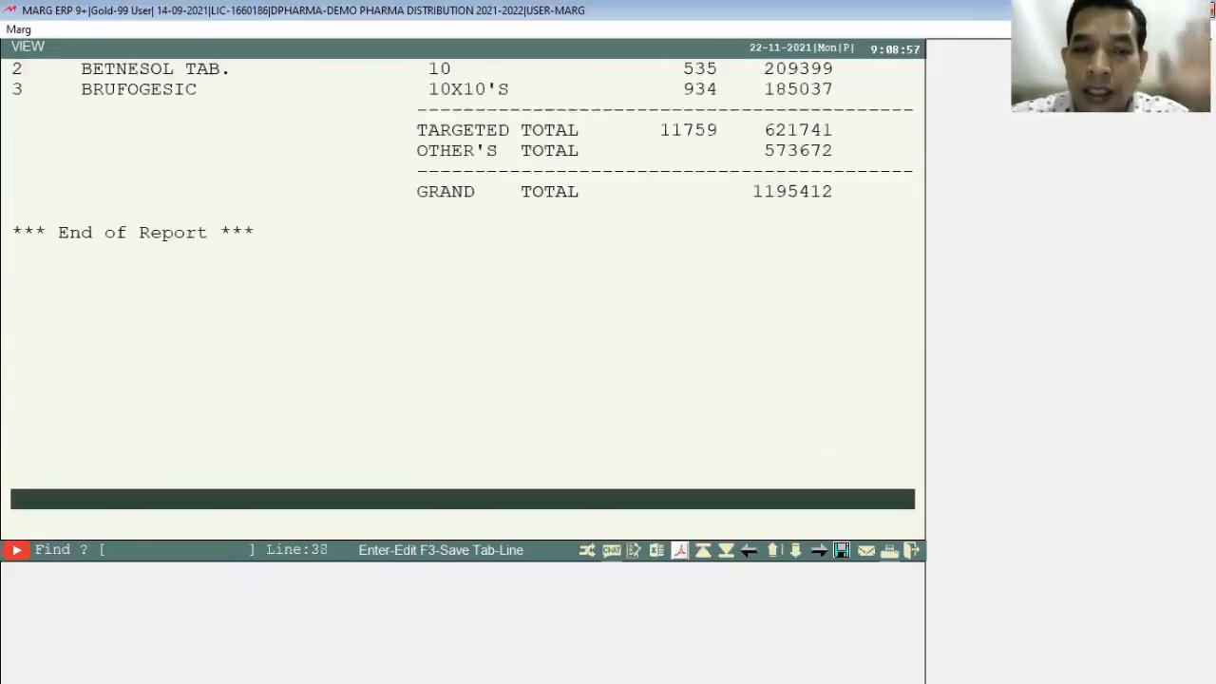
key("Up")
key("Up")
key("Up")
key("Up")
key("Up")
key("Up")
key("Up")
key("Up")
key("Up")
key("Up")
key("Up")
key("Up")
key("Up")
key("Up")
key("Up")
key("Up")
key("Up")
key("Up")
key("Up")
key("Up")
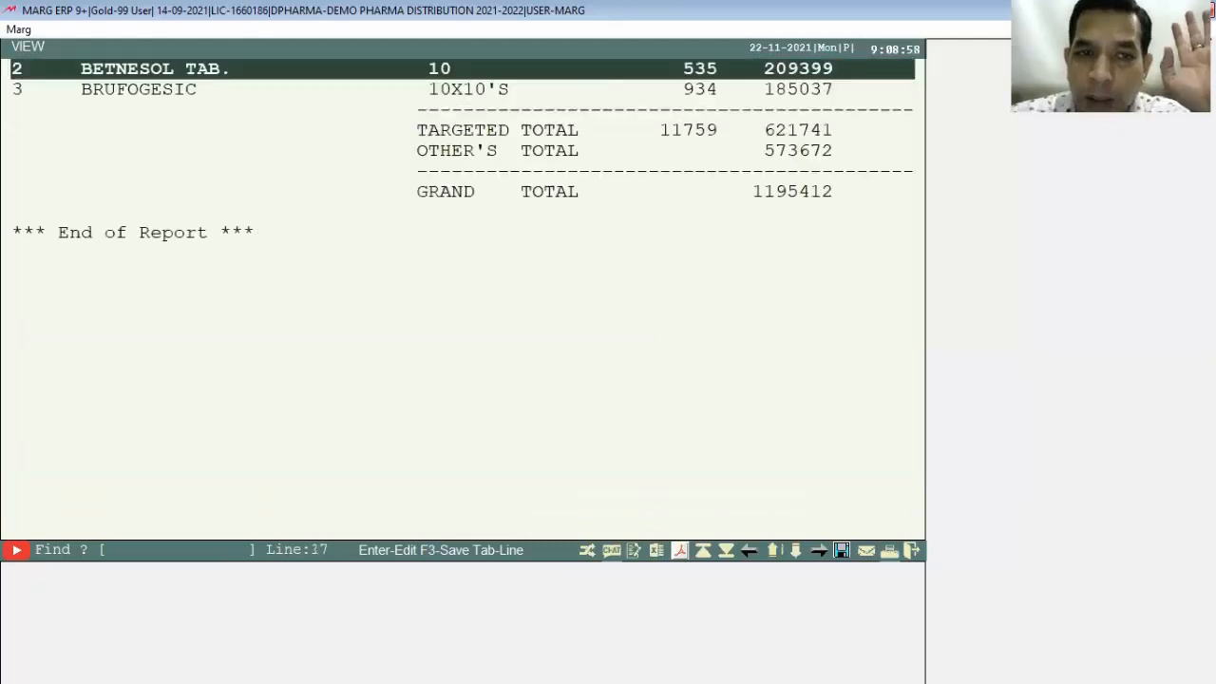
key("Down")
key("Down")
key("Down")
key("Down")
key("Down")
key("Down")
key("Down")
key("Down")
key("Down")
key("Down")
key("Down")
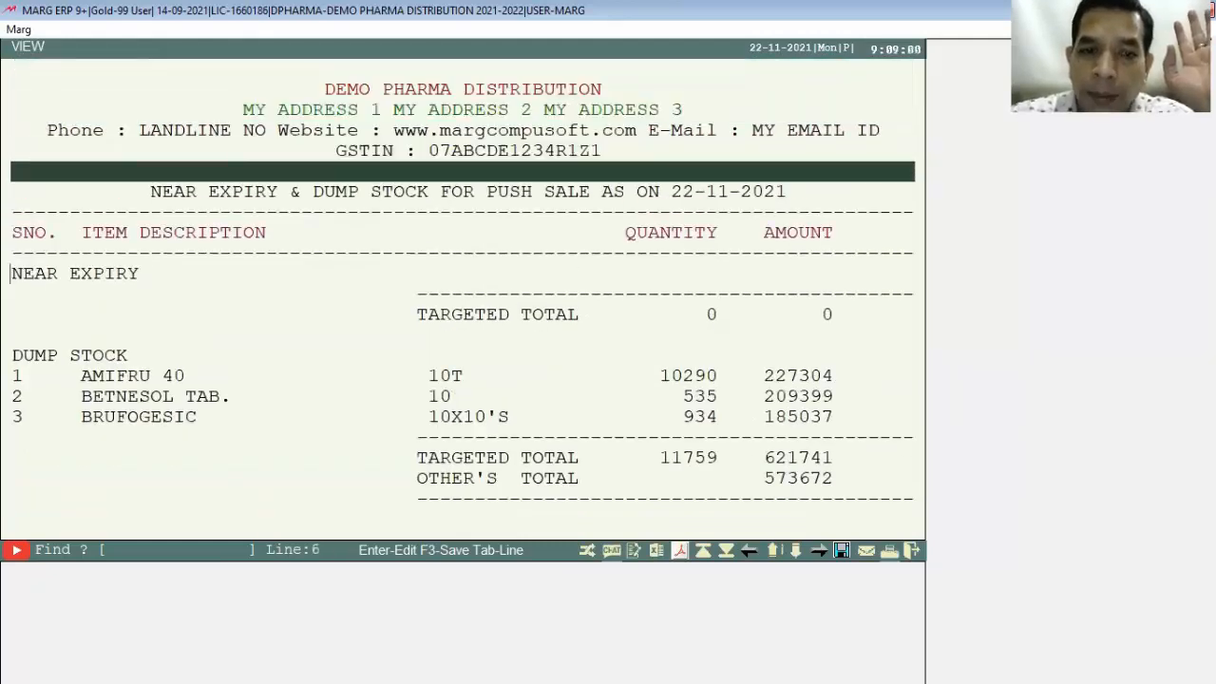
key("Down")
key("Down")
key("Down")
key("Down")
key("Down")
key("Down")
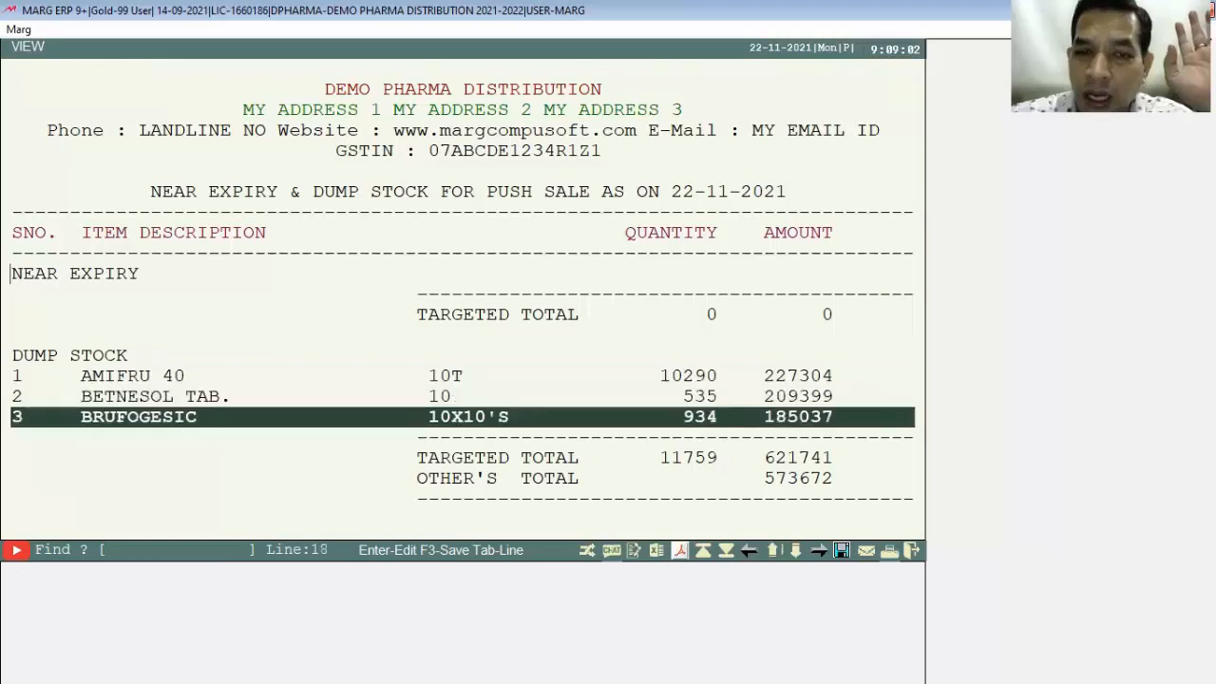
key("Up")
key("Up")
key("Up")
key("Down")
key("Down")
key("Down")
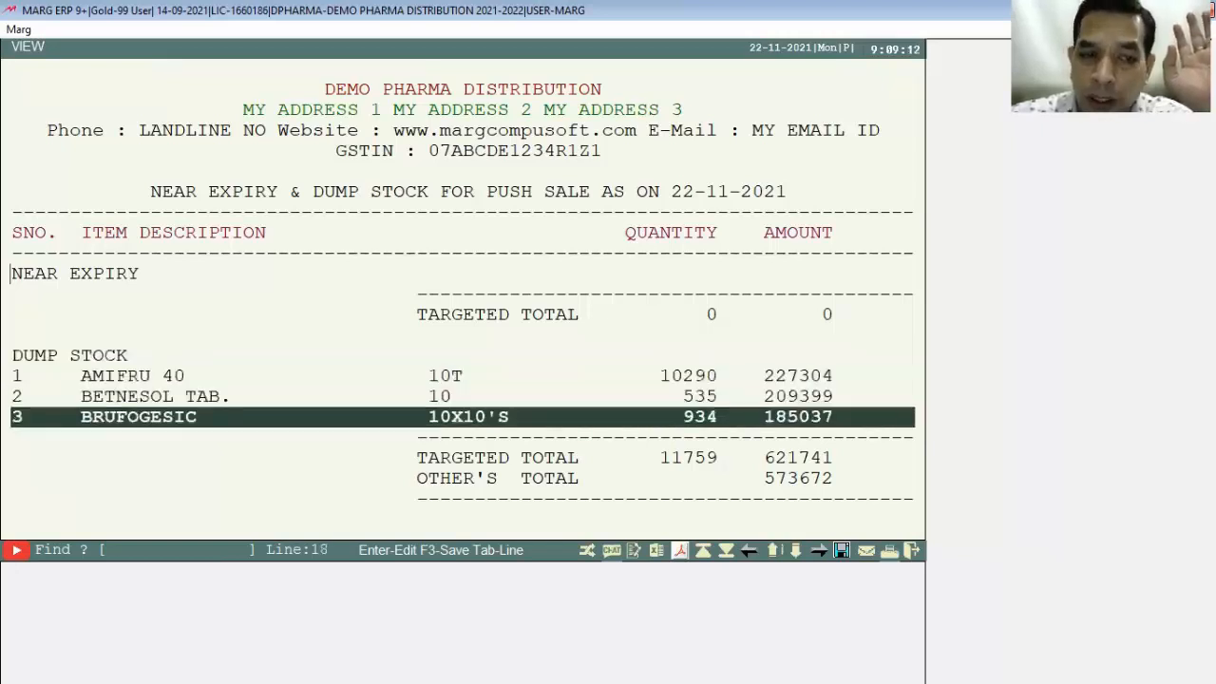
key("Up")
key("Up")
key("Up")
key("Down")
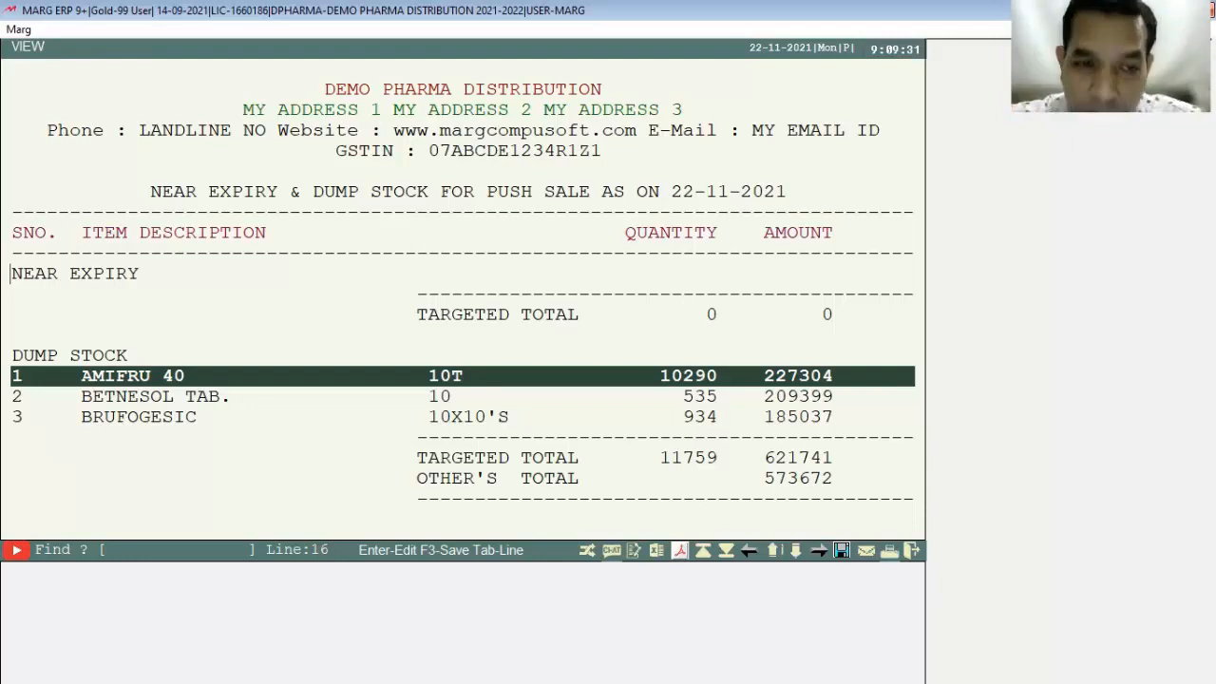
key("Down")
key("Down")
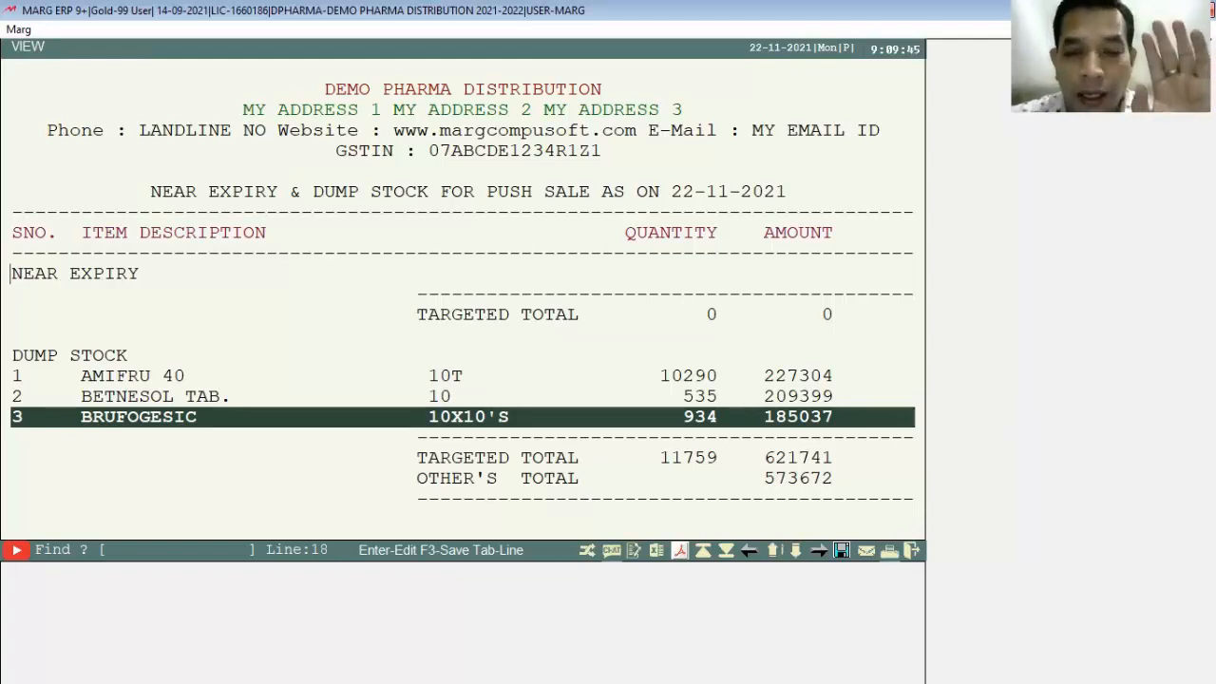
key("Up")
key("Down")
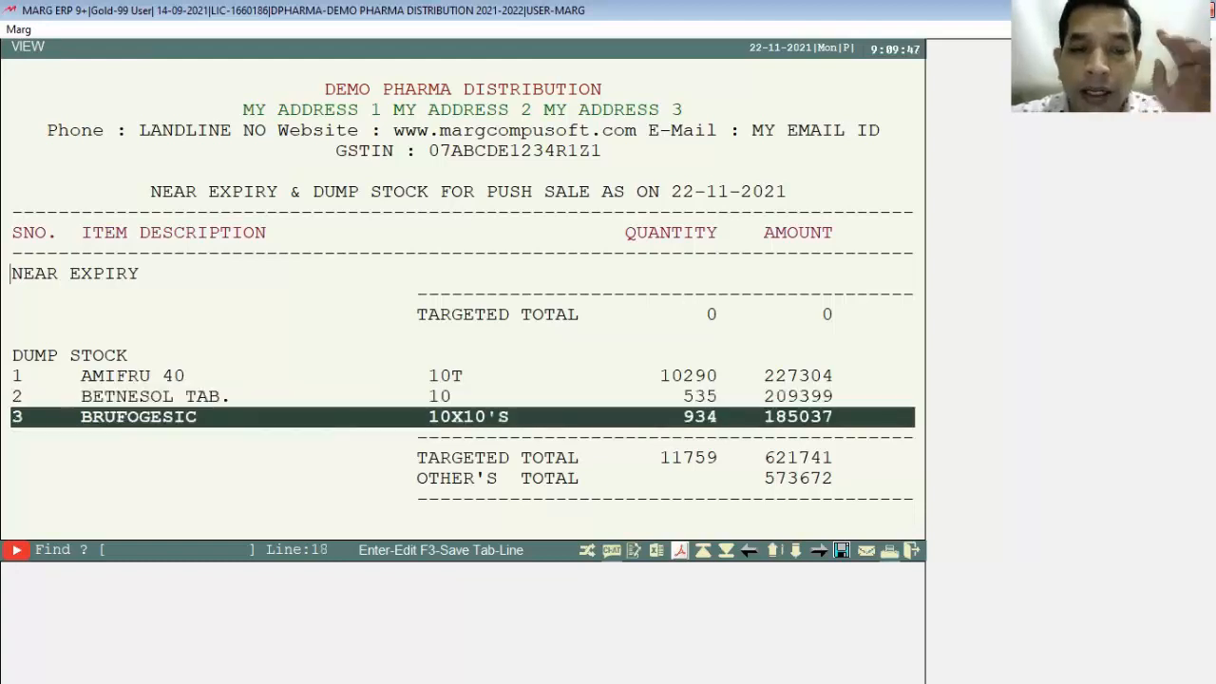
key("Up")
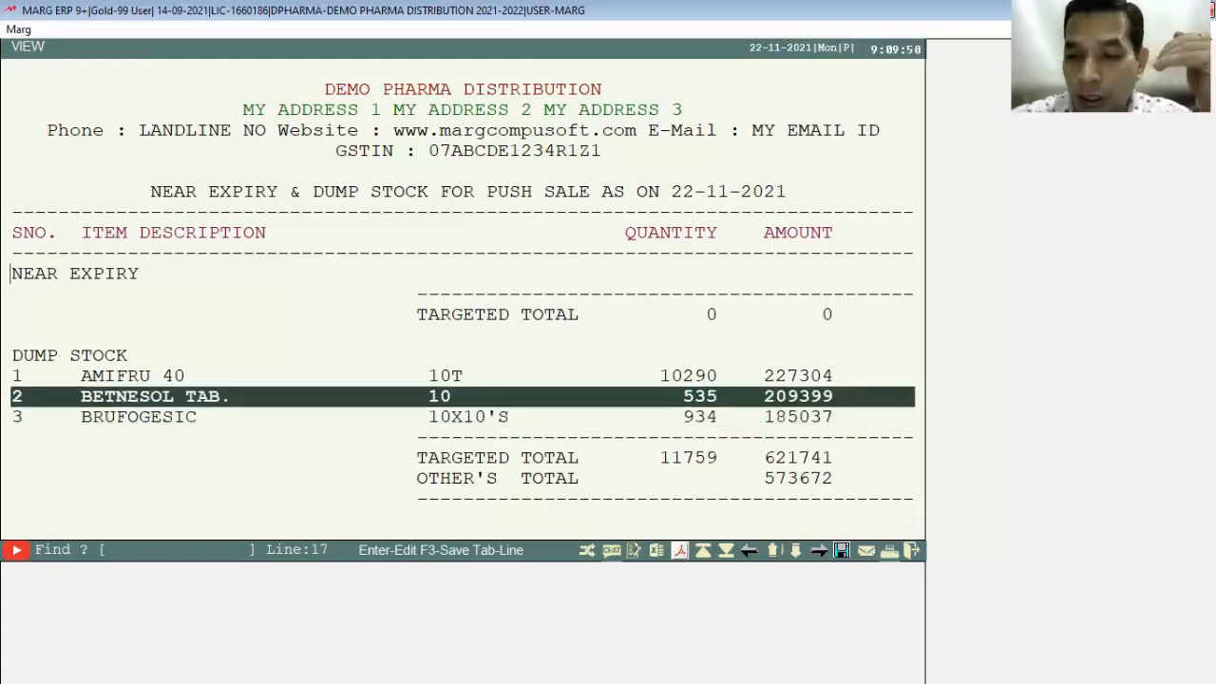
key("Escape")
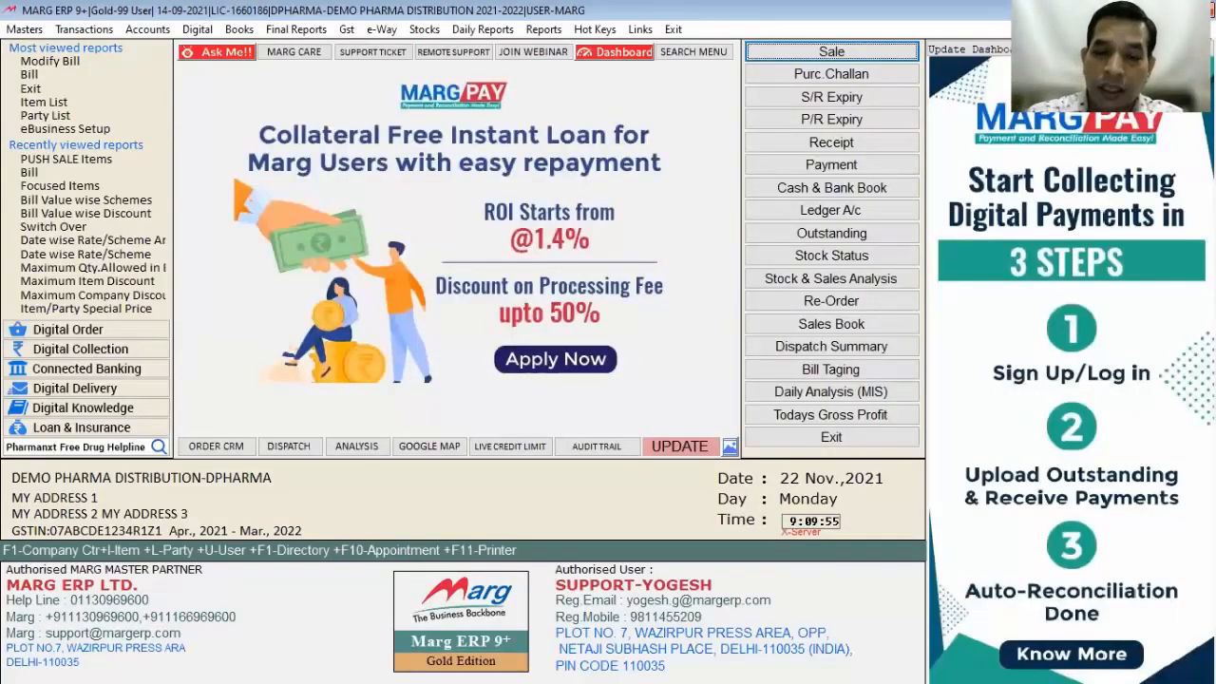
Step: Find and open the PUSH SALE settings in the Control Room and step through its options
key("alt+n")
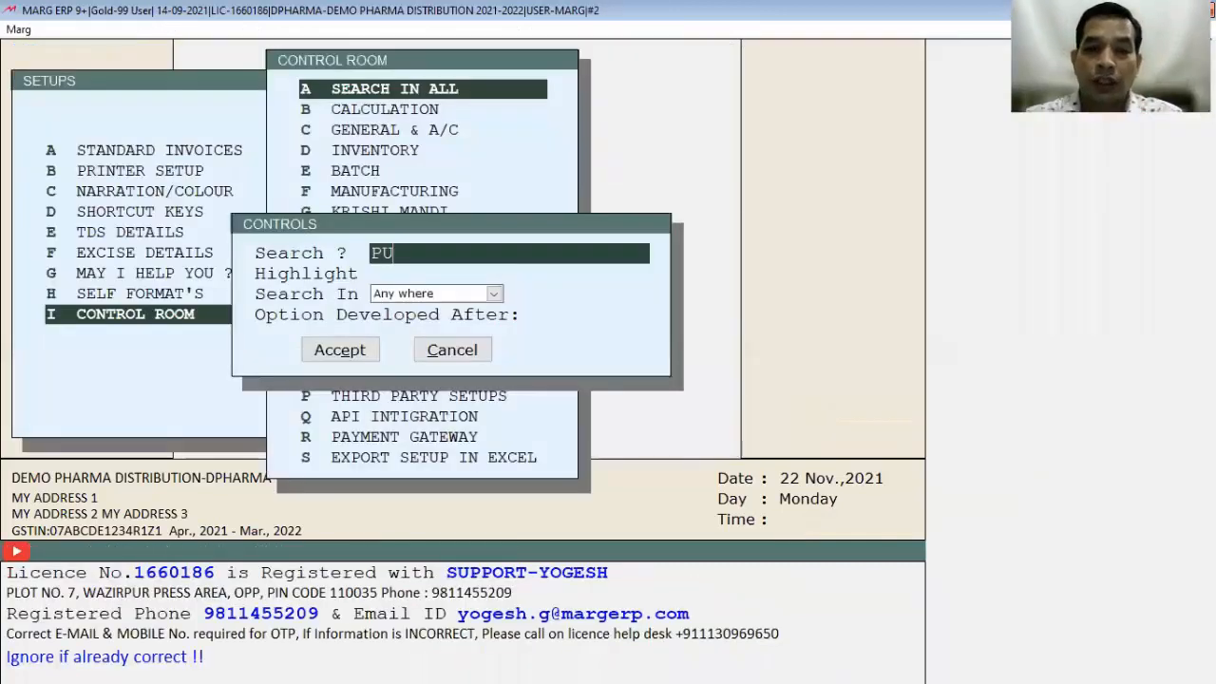
type("SH SALE")
key("Return")
key("Return")
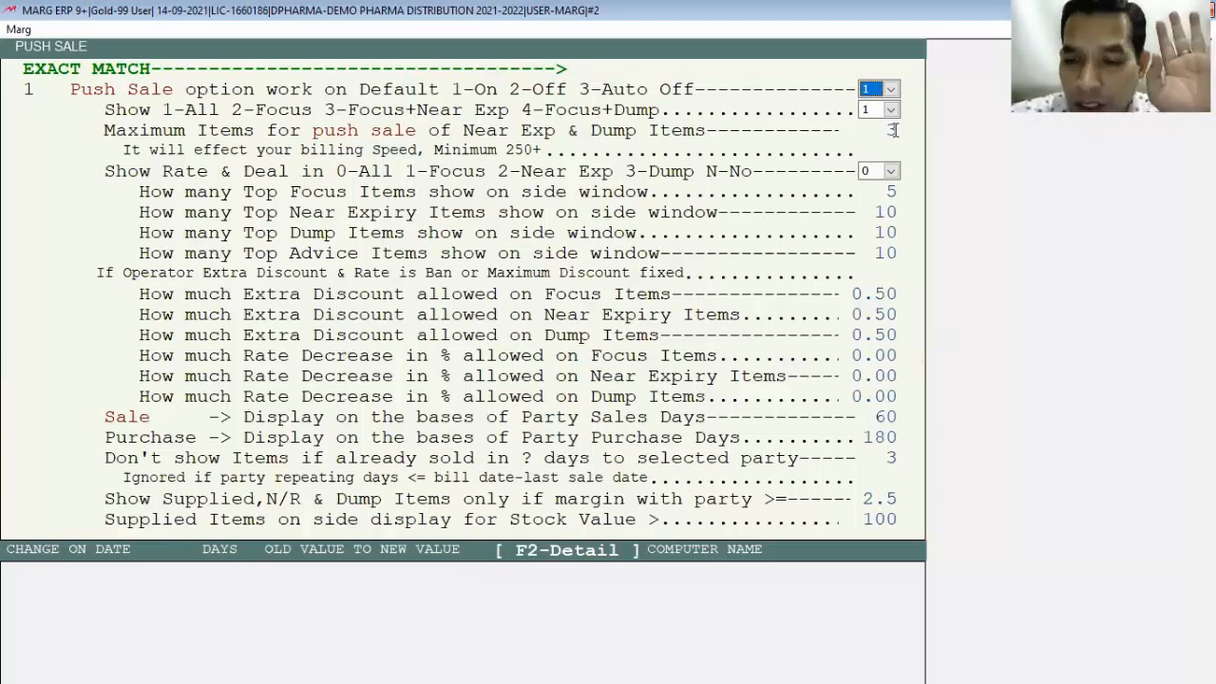
key("Return")
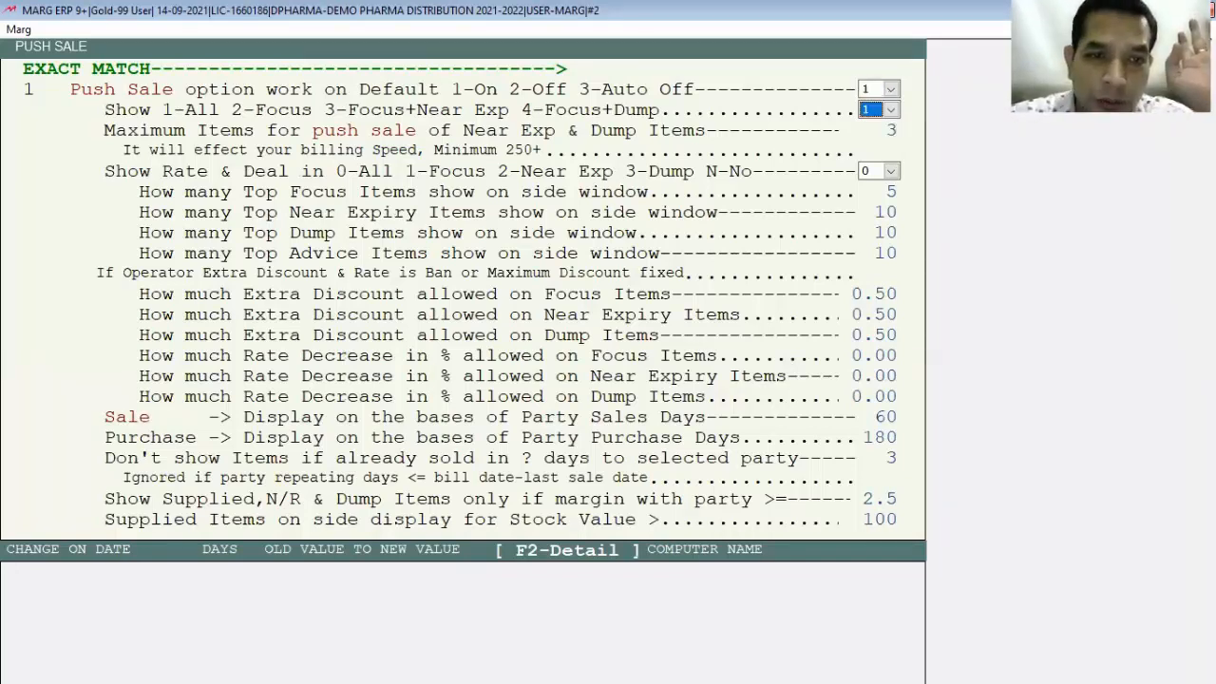
key("Return")
key("Return")
key("Return")
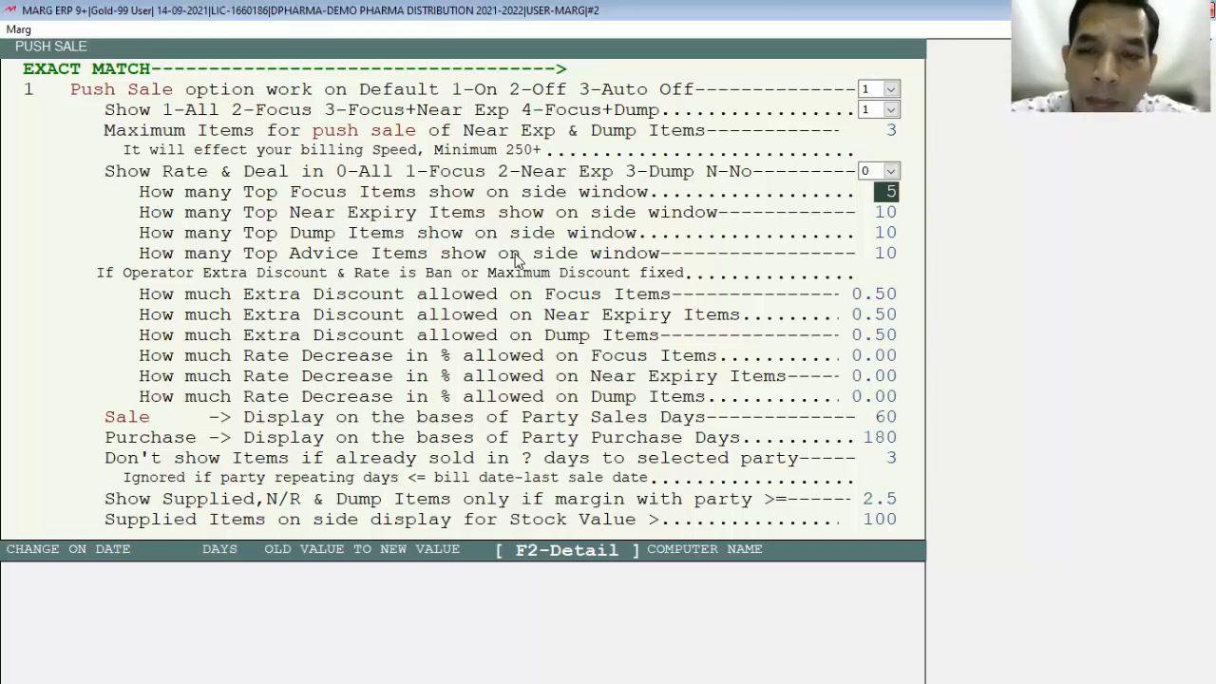
key("Return")
key("Return")
key("Return")
key("Return")
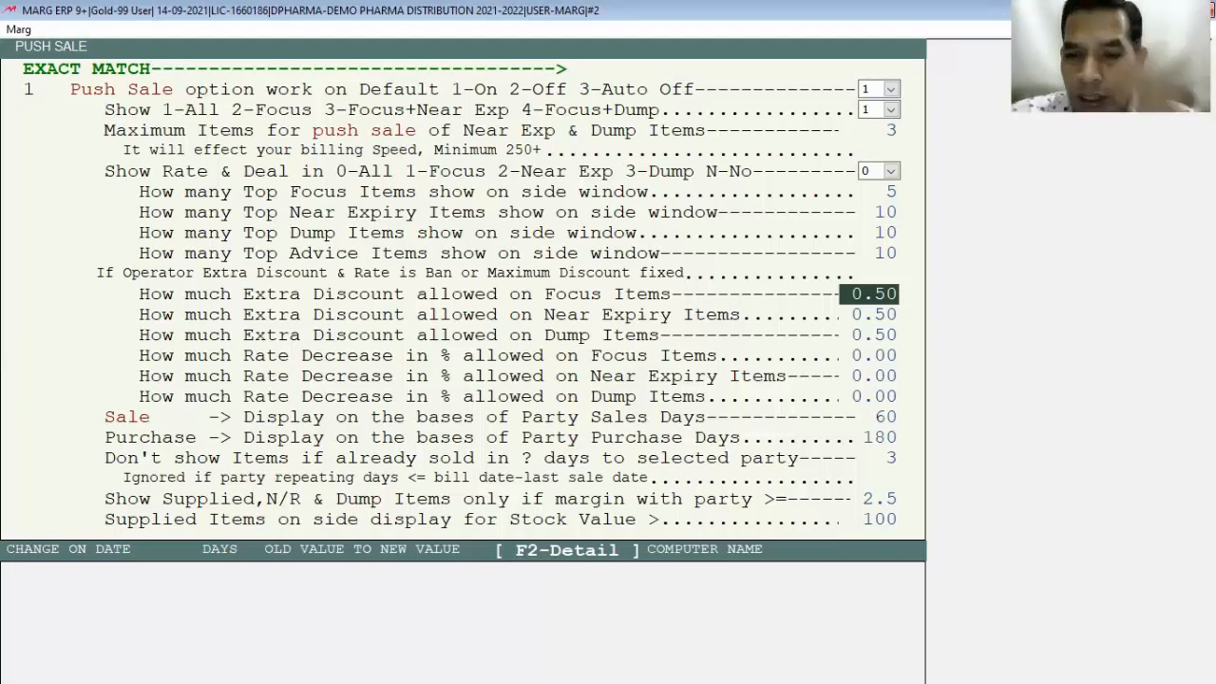
Step: Change the party sales days for display from 60 to 120
left_click(880, 417)
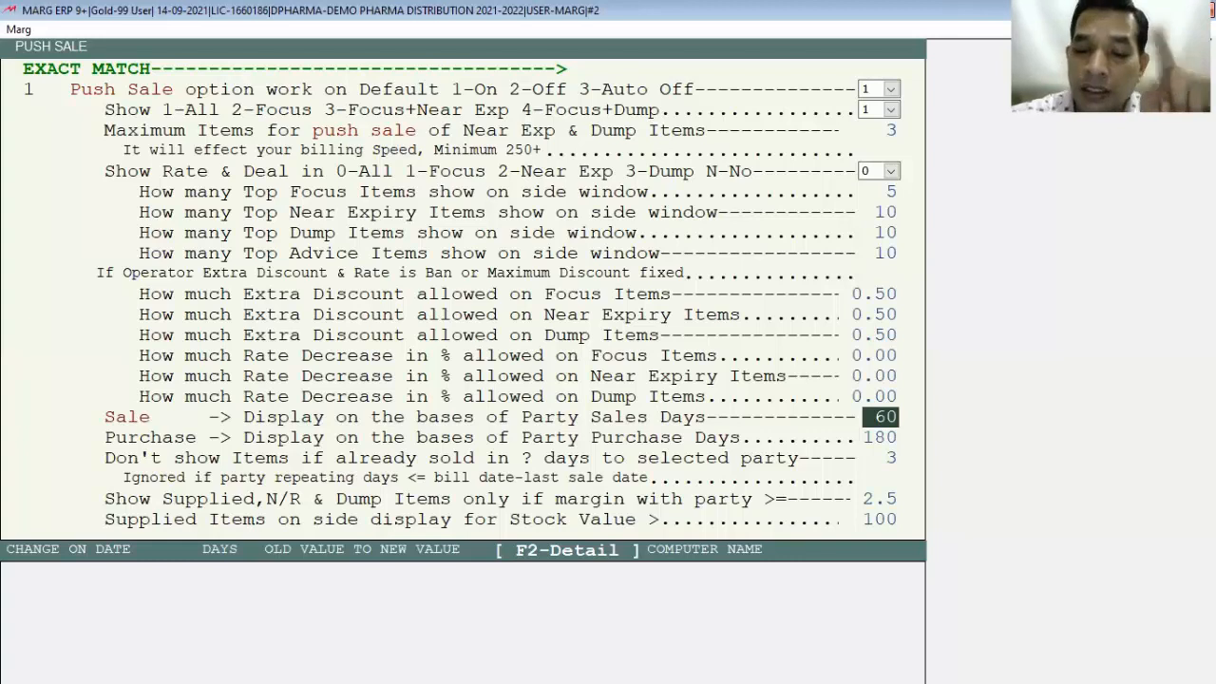
type("90")
key("Return")
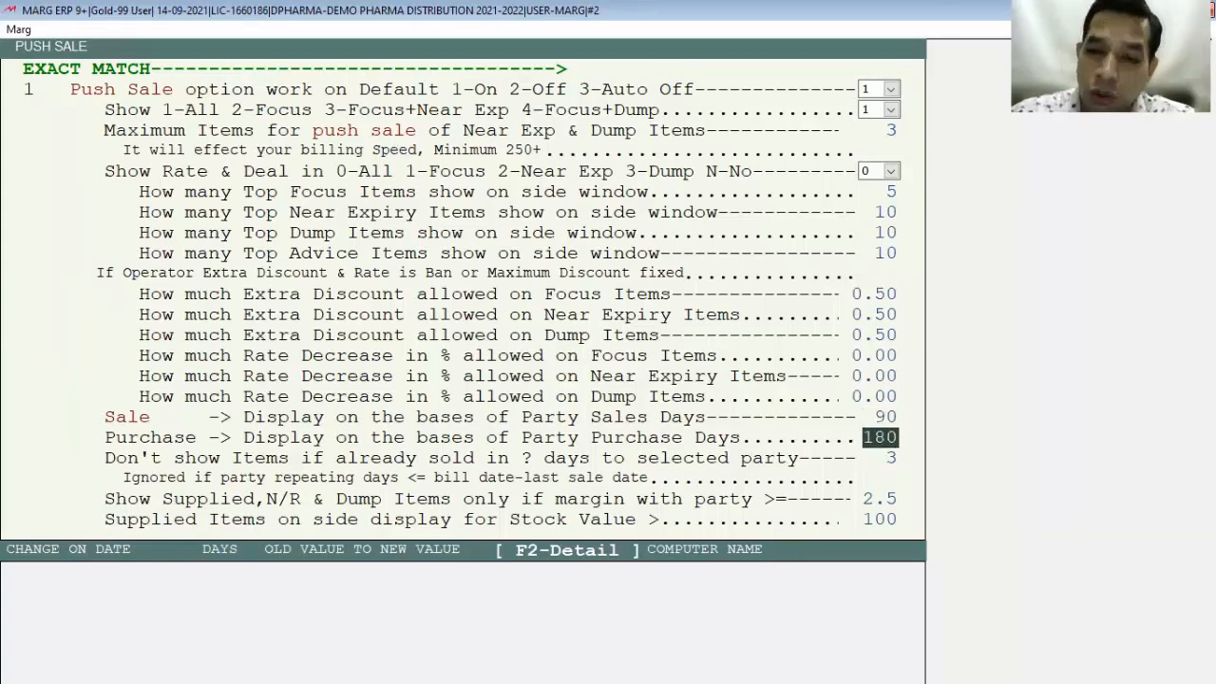
key("Up")
type("120")
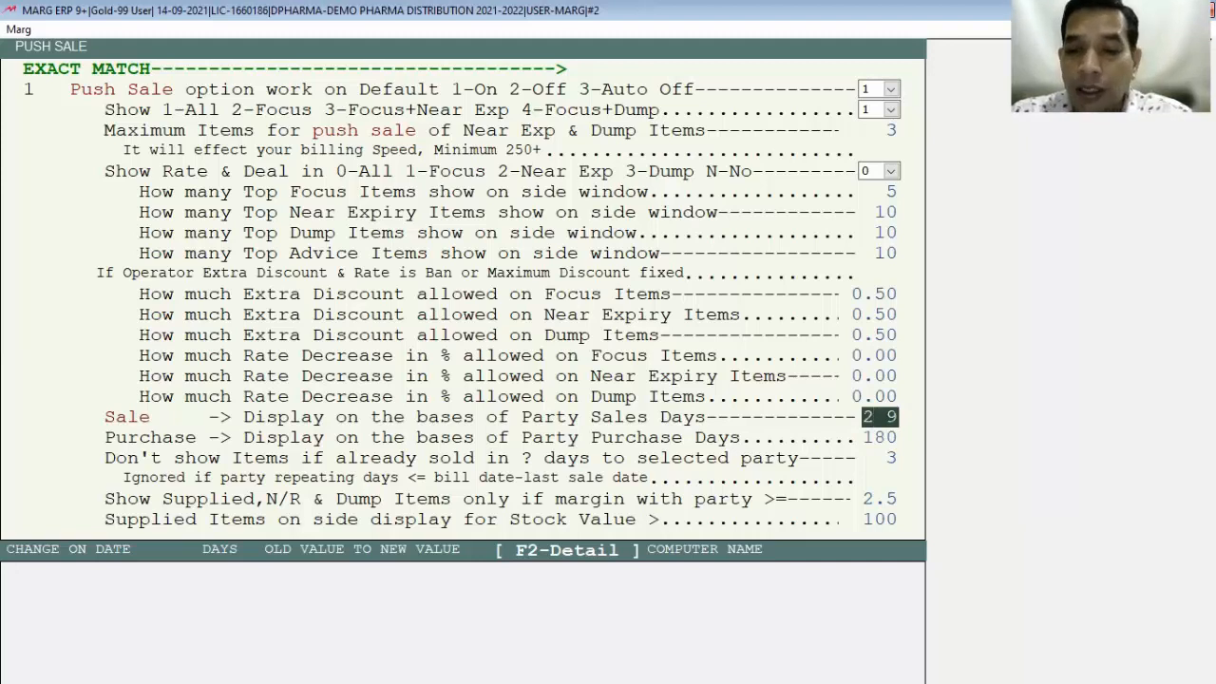
key("Return")
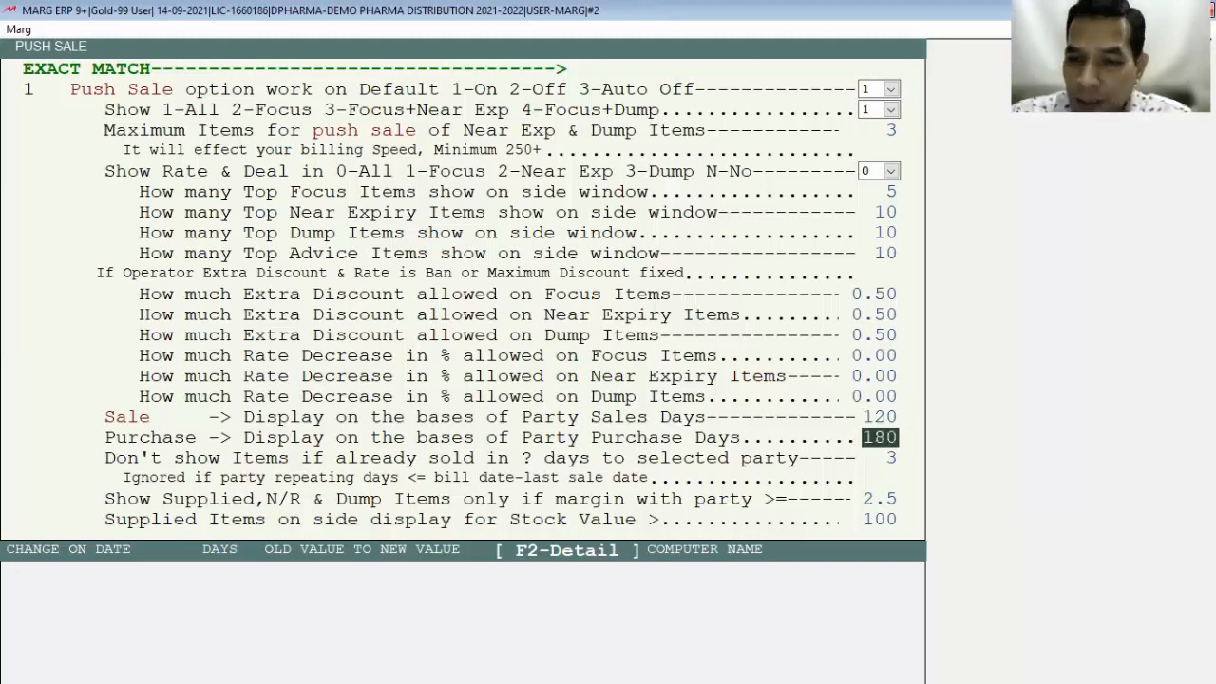
key("Return")
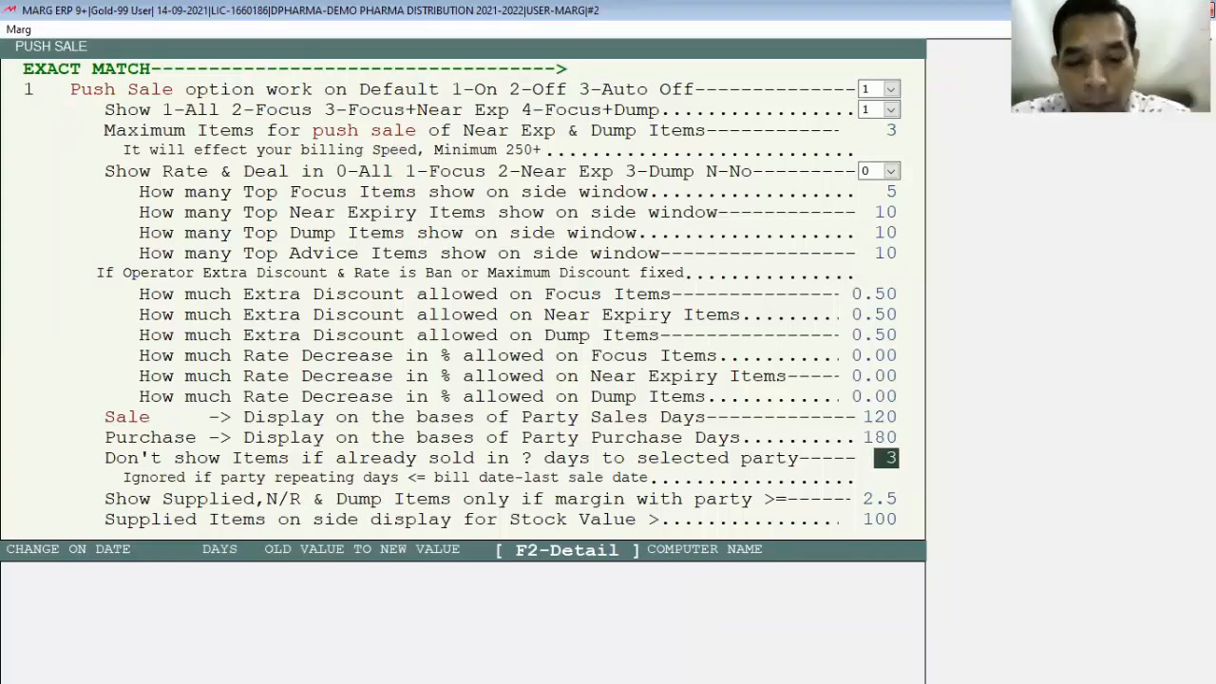
Step: Set already-sold days to 7 and the supplied-items margin threshold to 0.0
key("BackSpace")
type("7")
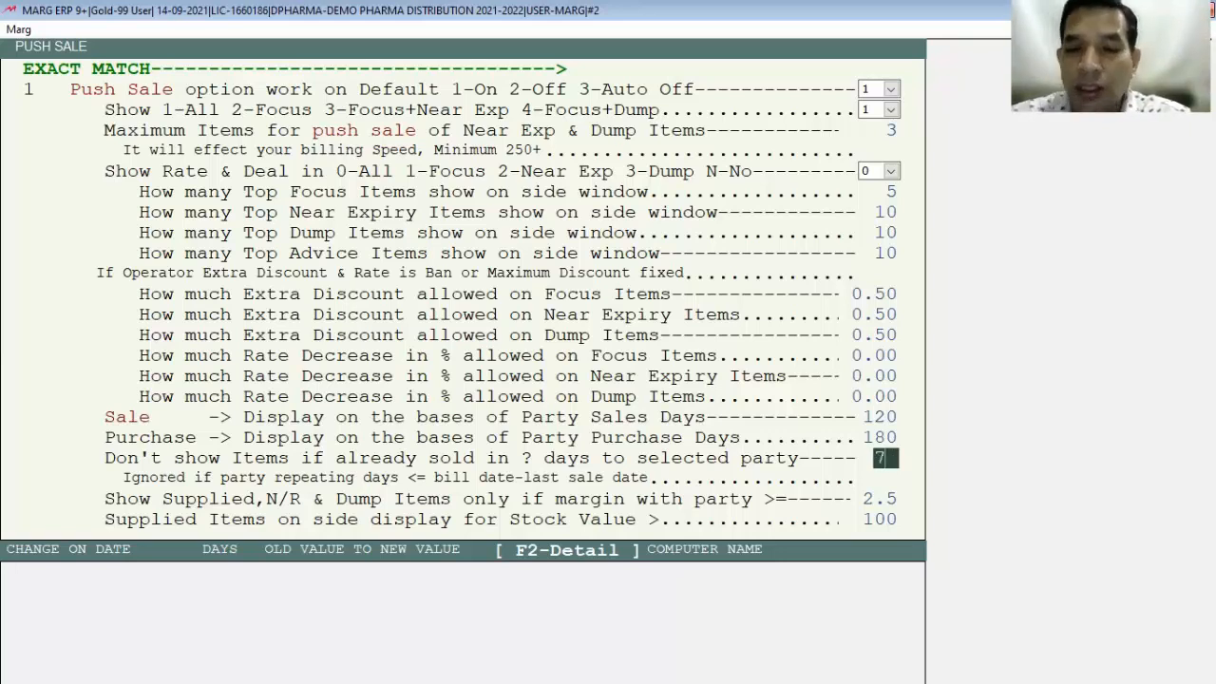
key("Return")
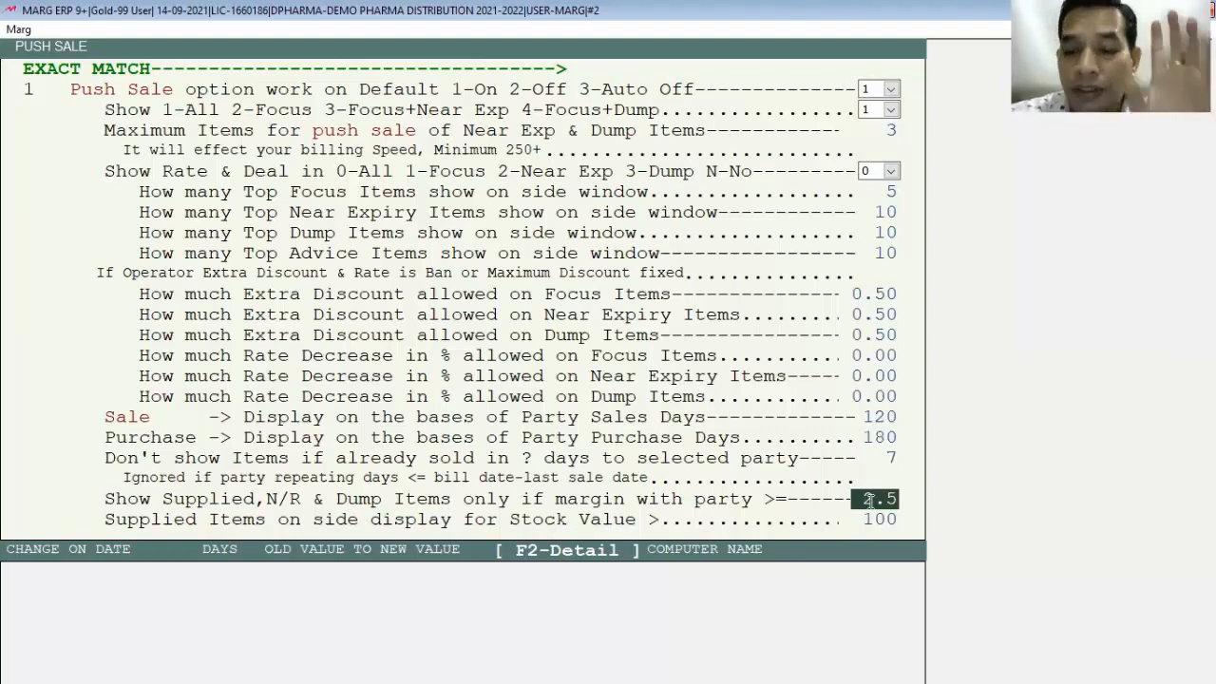
type("0")
key("Return")
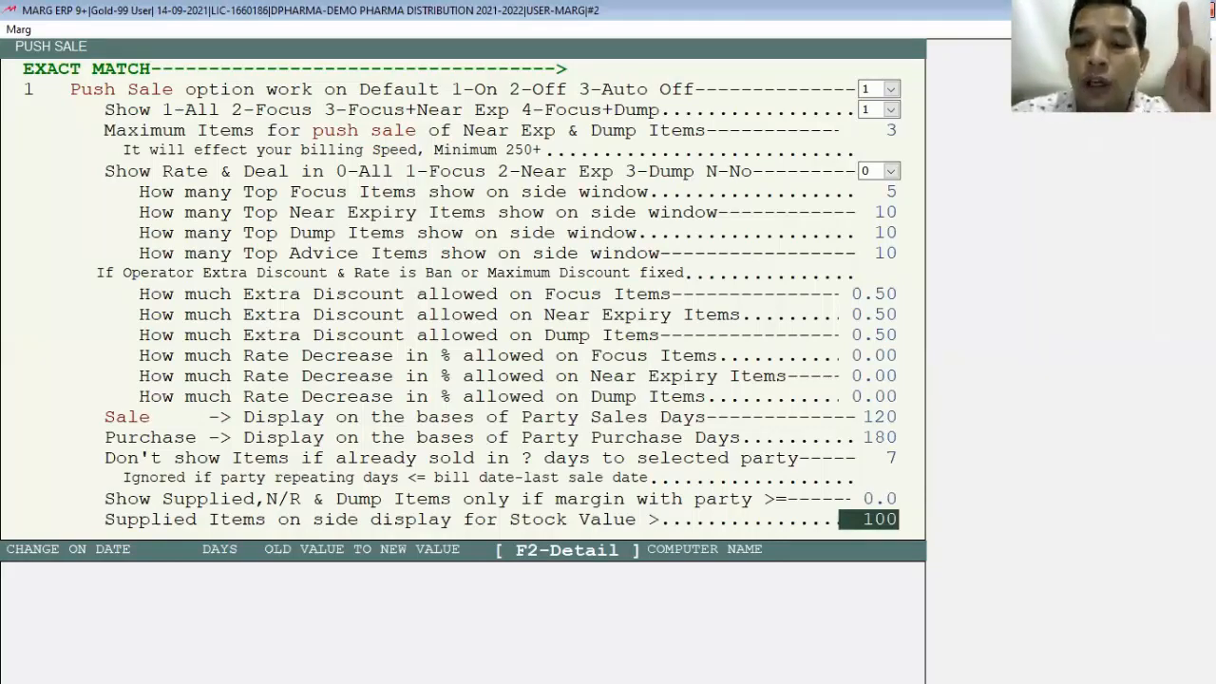
key("Return")
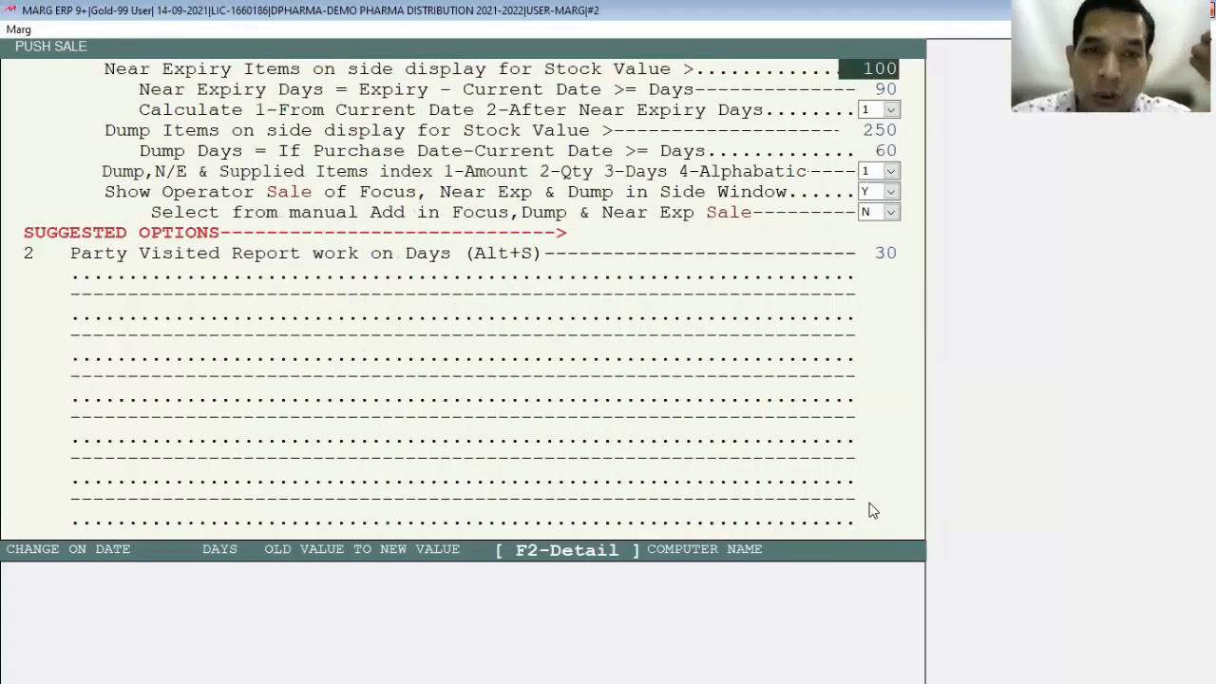
Step: Pass through the near-expiry and dump stock fields, leaving their values unchanged
key("Return")
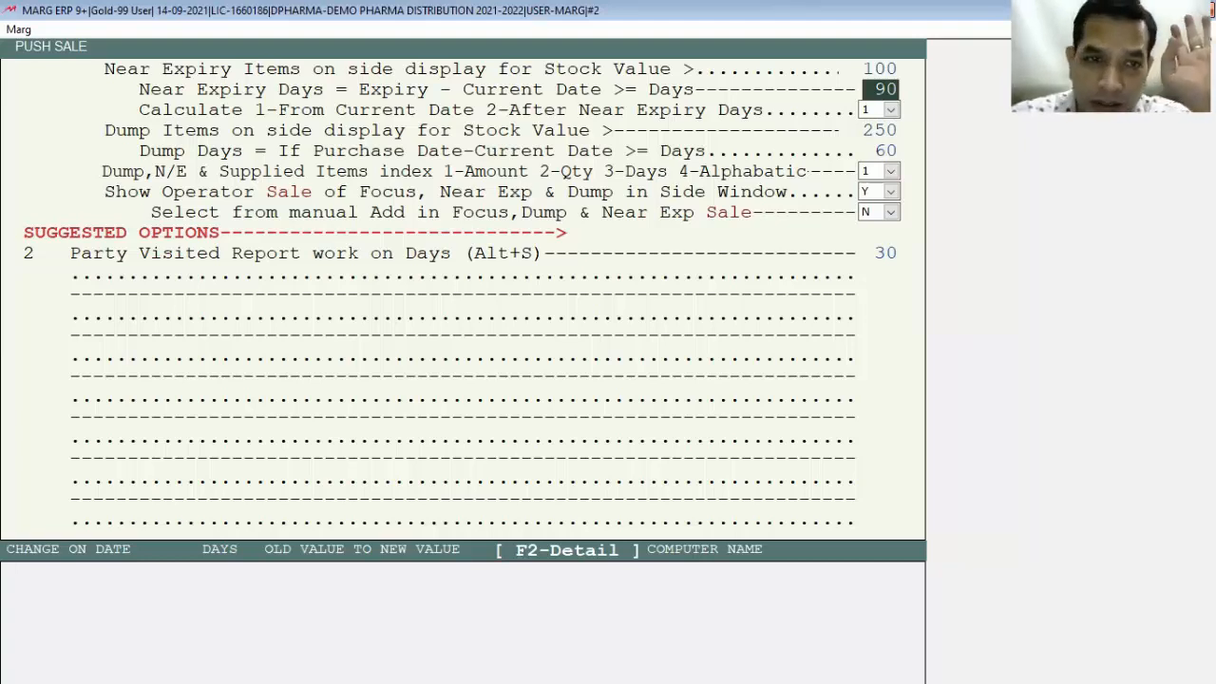
key("Return")
key("Return")
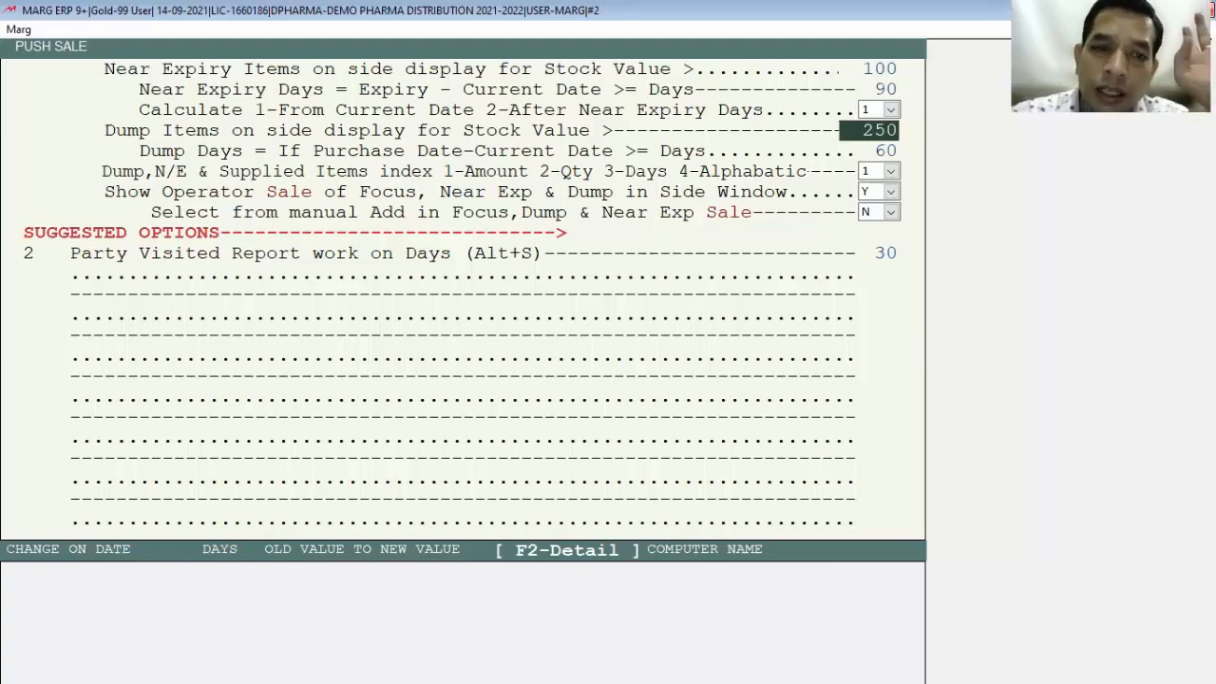
key("Return")
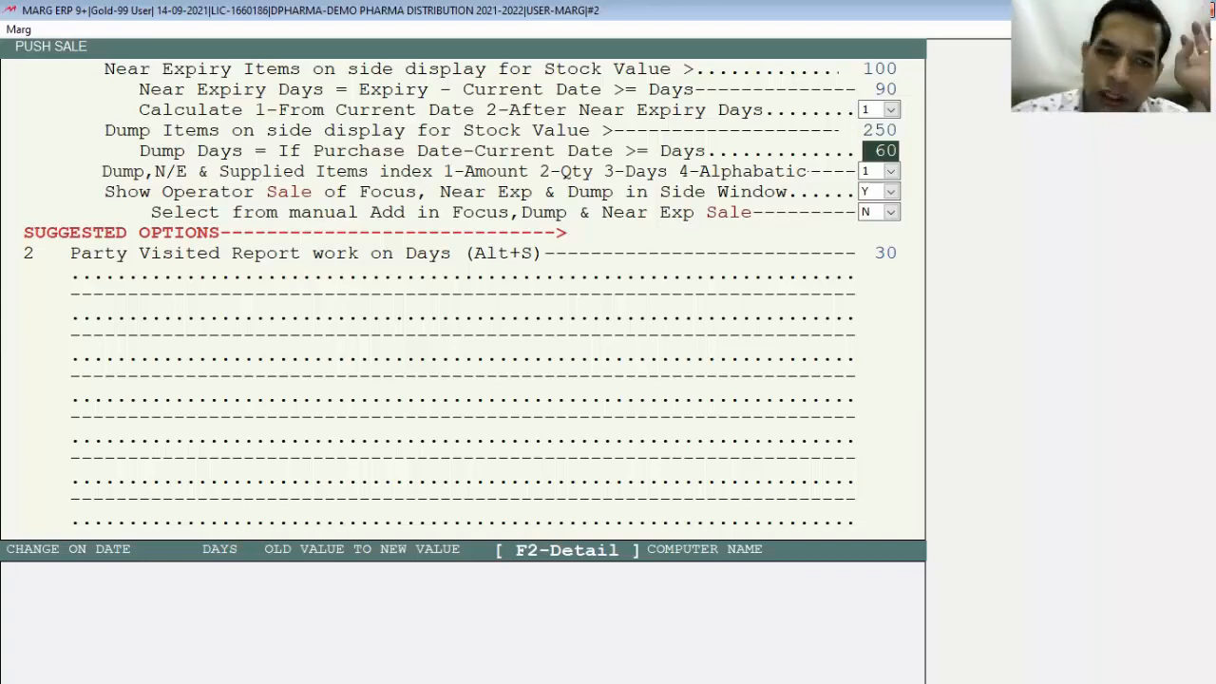
key("Return")
key("Return")
key("Return")
key("Return")
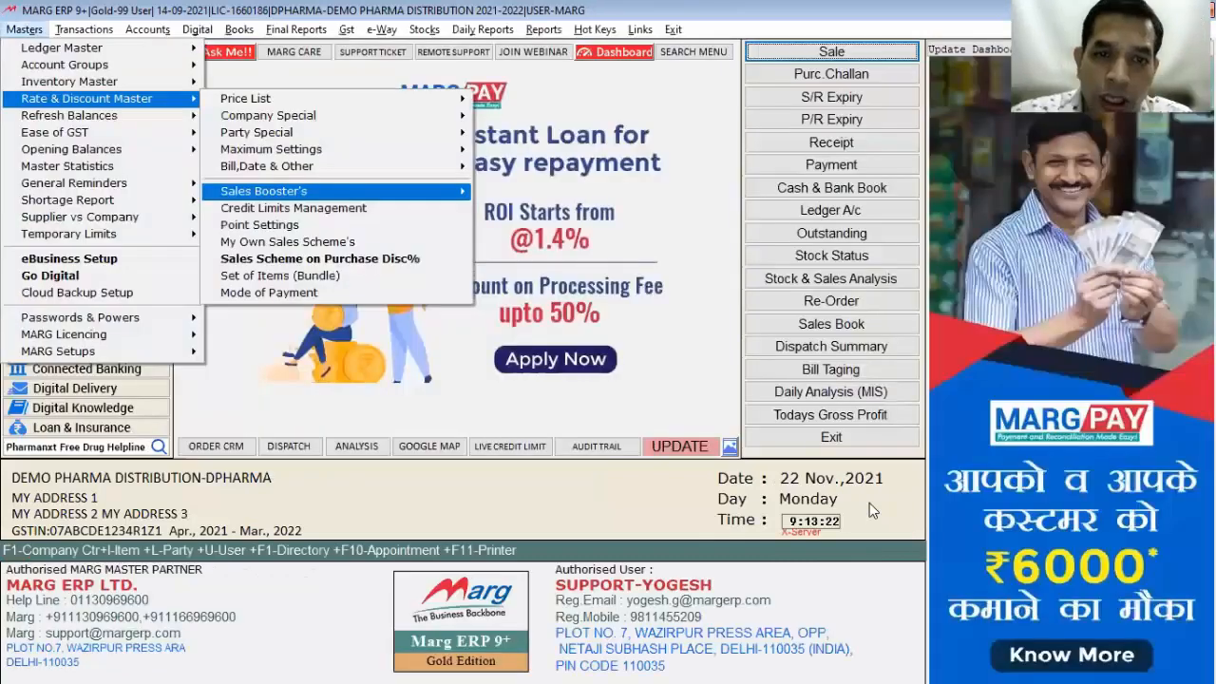
Step: Add AMLOGARD 10MG 10'S to the Stock Clearance Scheme, running 22-11-2021 to 21-12-2021
key("Right")
key("Down")
key("Down")
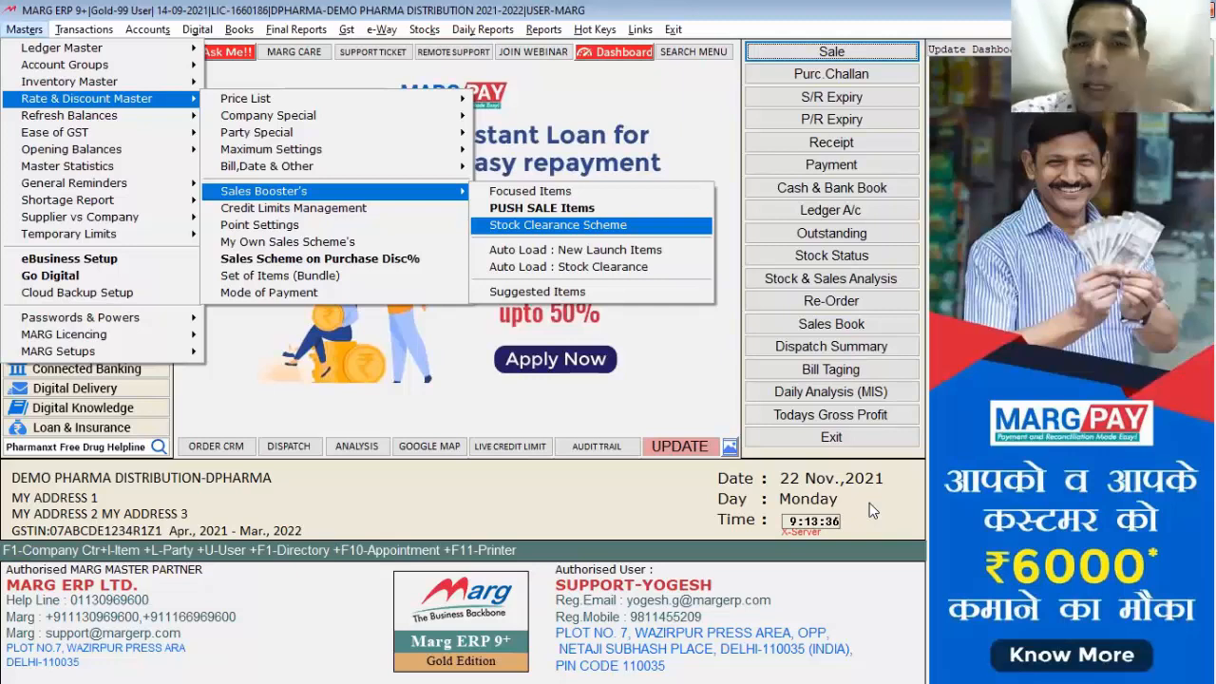
key("Return")
key("Down")
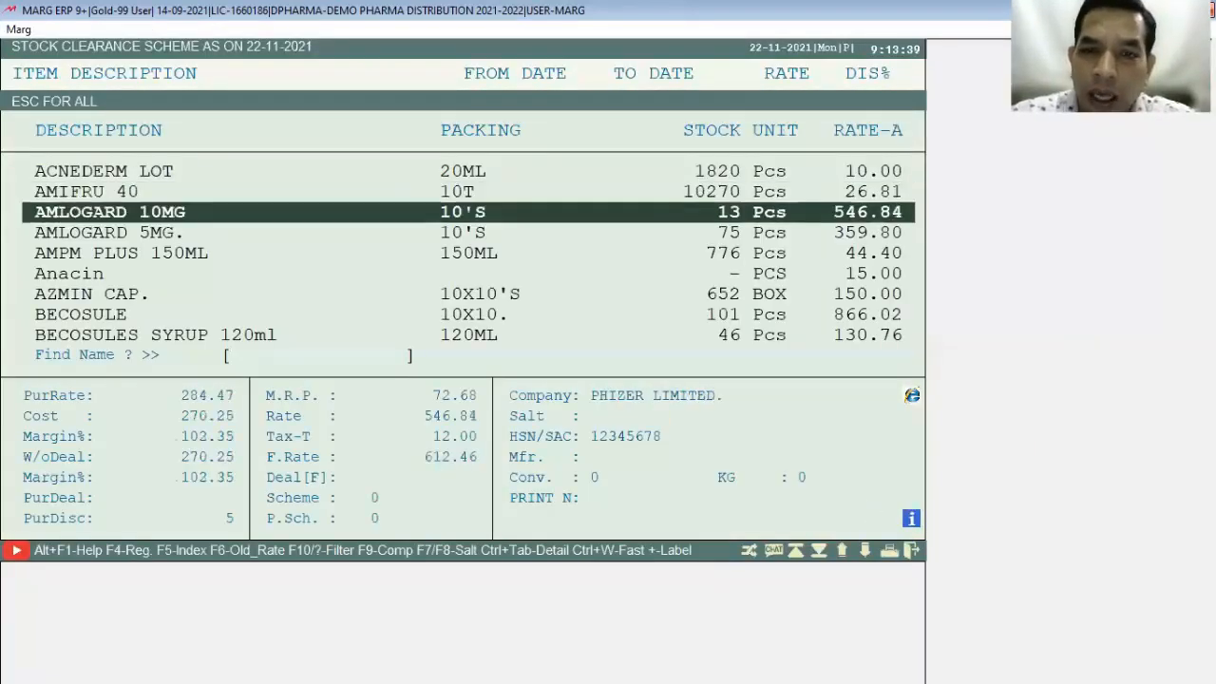
key("Return")
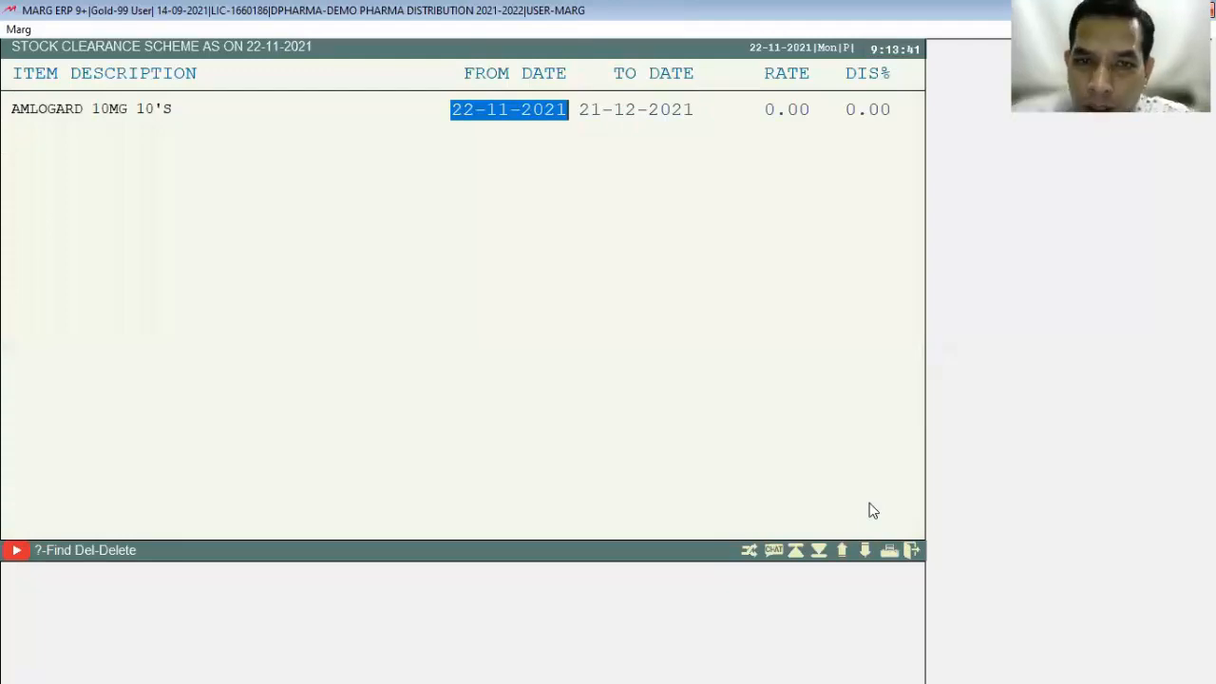
key("Return")
key("Return")
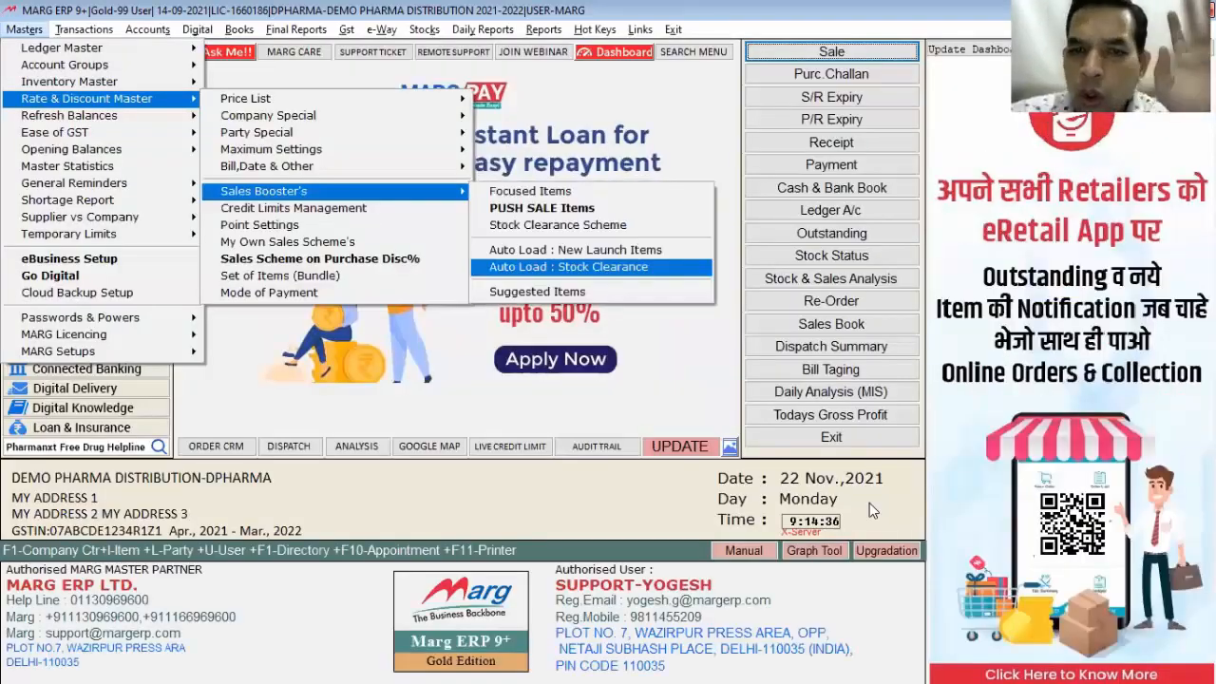
Step: View the Suggested Items list from the Sales Booster's options
key("Up")
key("Down")
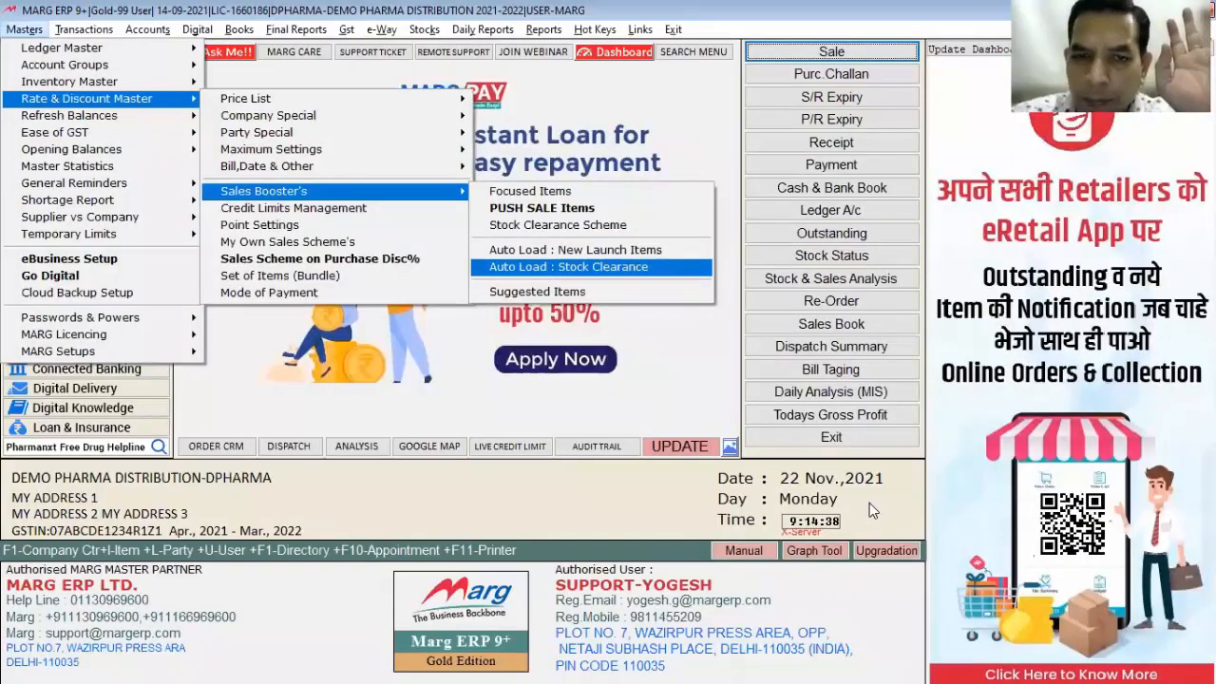
key("Down")
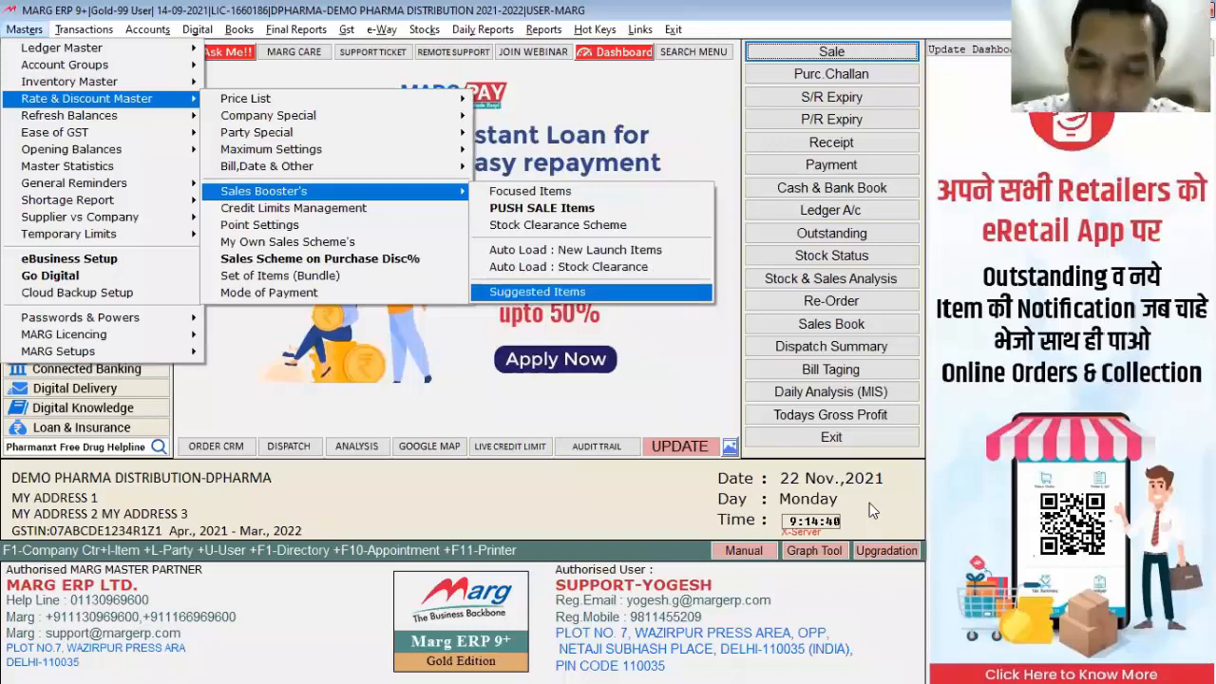
key("Return")
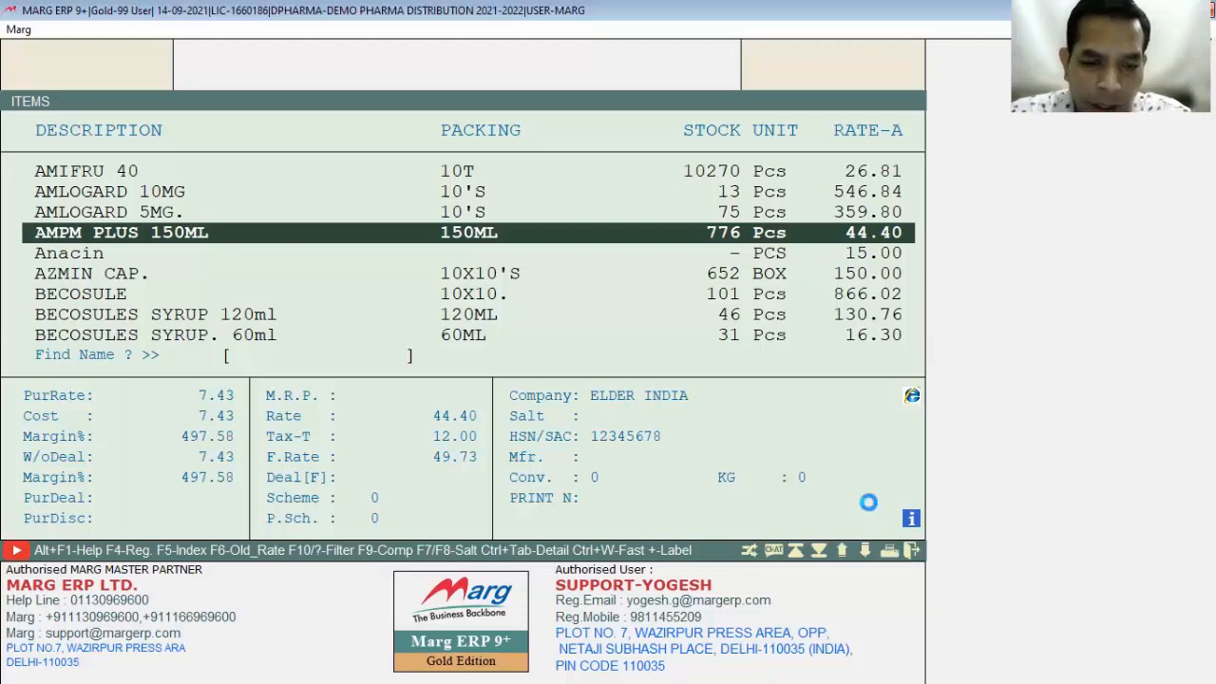
Step: Create and save a new product DETTOL with unit PCS in the Item Master
key("Escape")
key("alt+m")
key("Return")
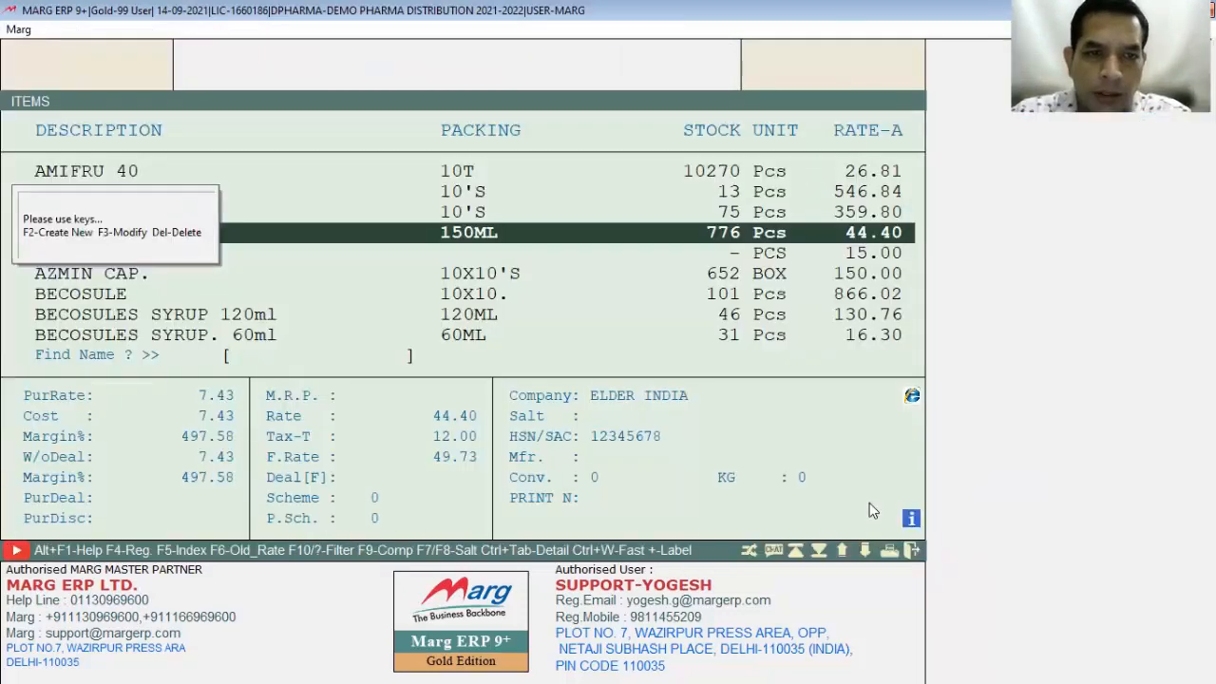
key("F2")
type("DETTOL")
key("Return")
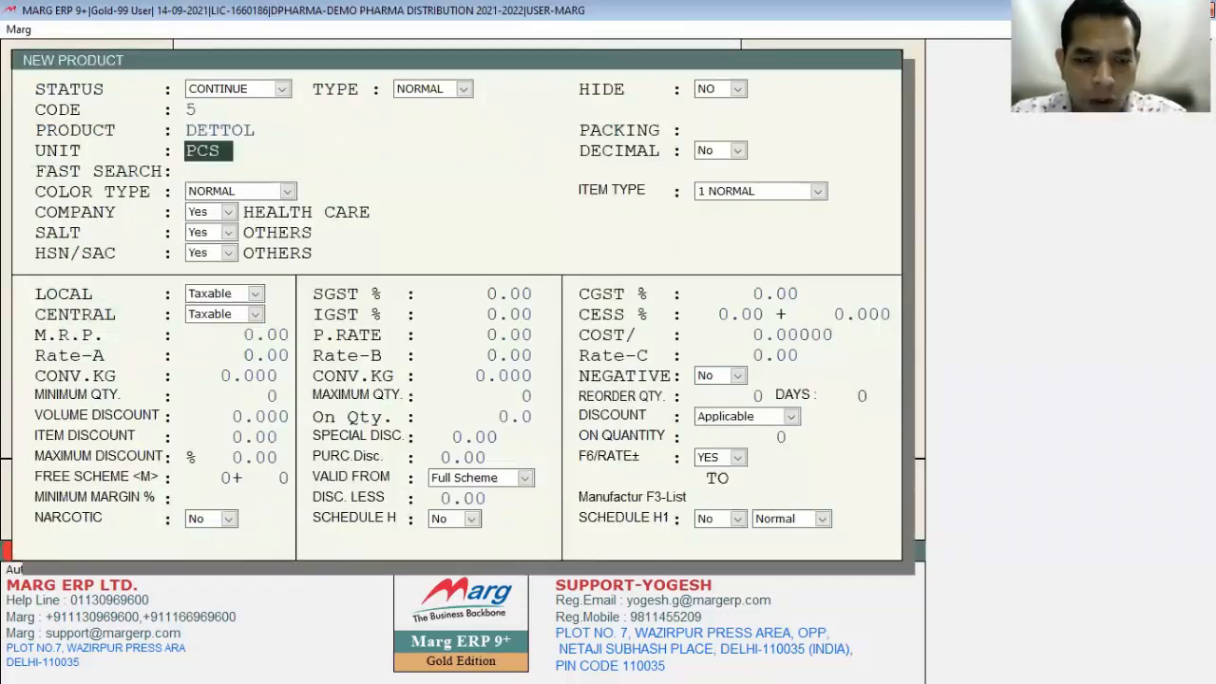
key("Return")
key("Return")
key("Escape")
key("Return")
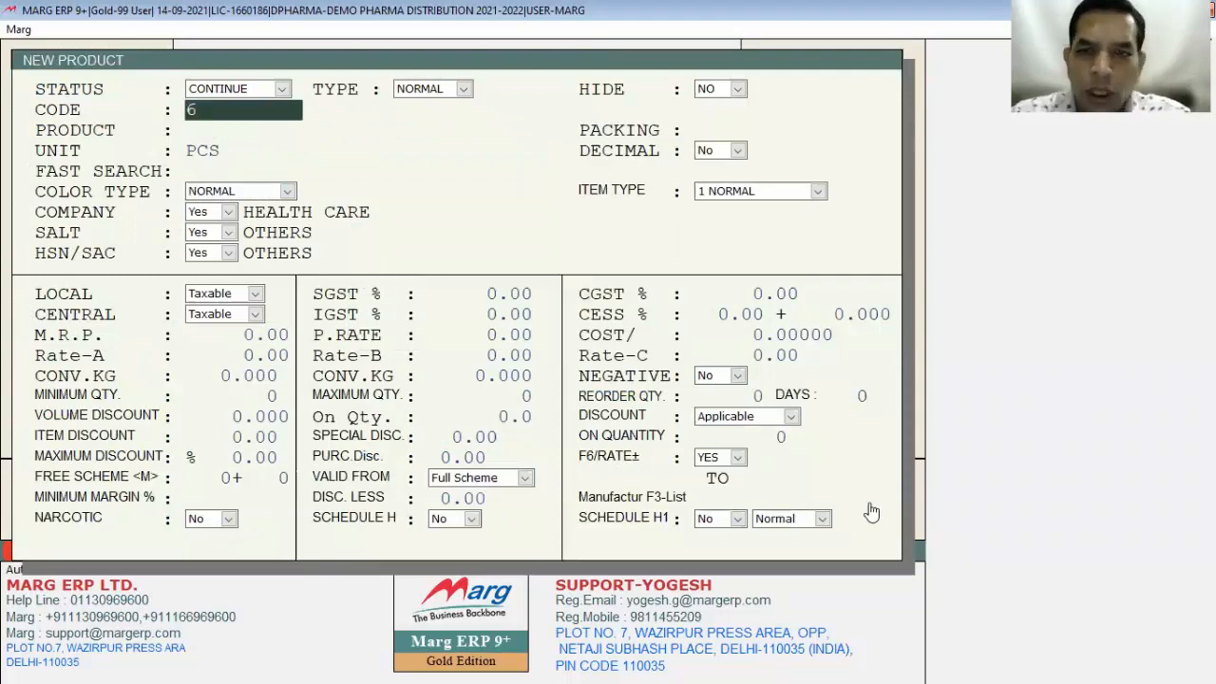
key("Escape")
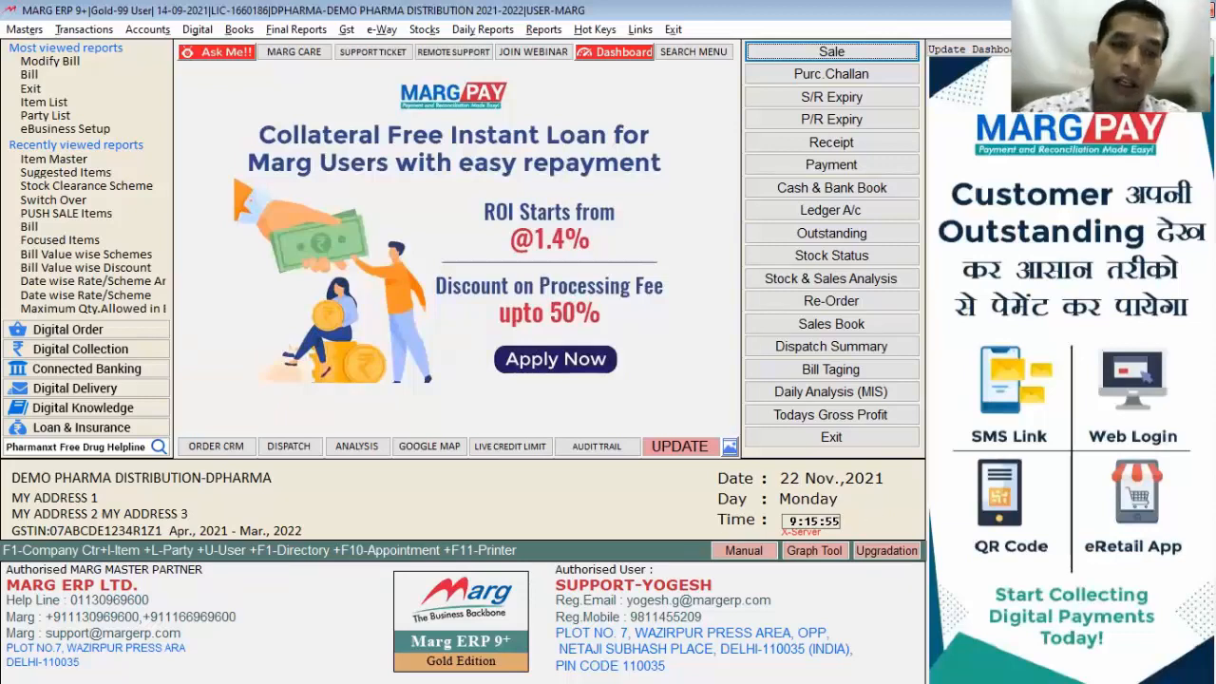
Step: Open Suggested Items under Masters > Rate & Discount Master > Sales Booster's
key("alt+m")
key("Down")
key("Down")
key("Down")
key("Right")
key("Down")
key("Down")
key("Down")
key("Down")
key("Down")
key("Down")
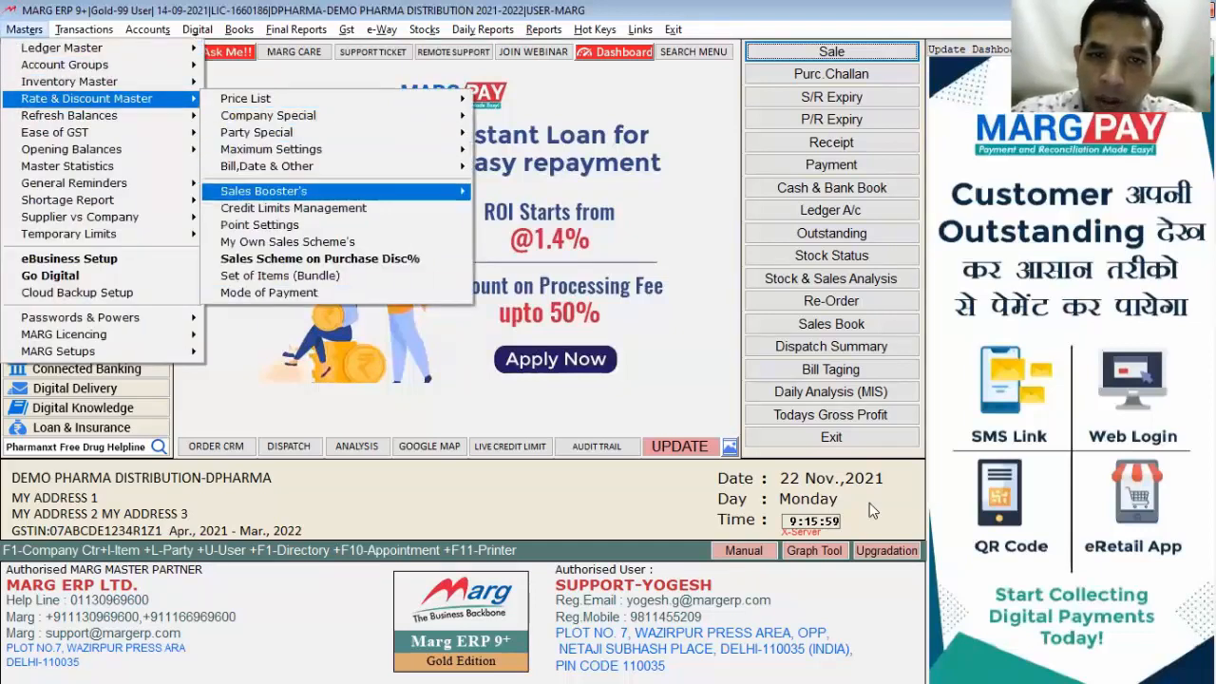
key("Right")
key("Down")
key("Down")
key("Down")
key("Down")
key("Down")
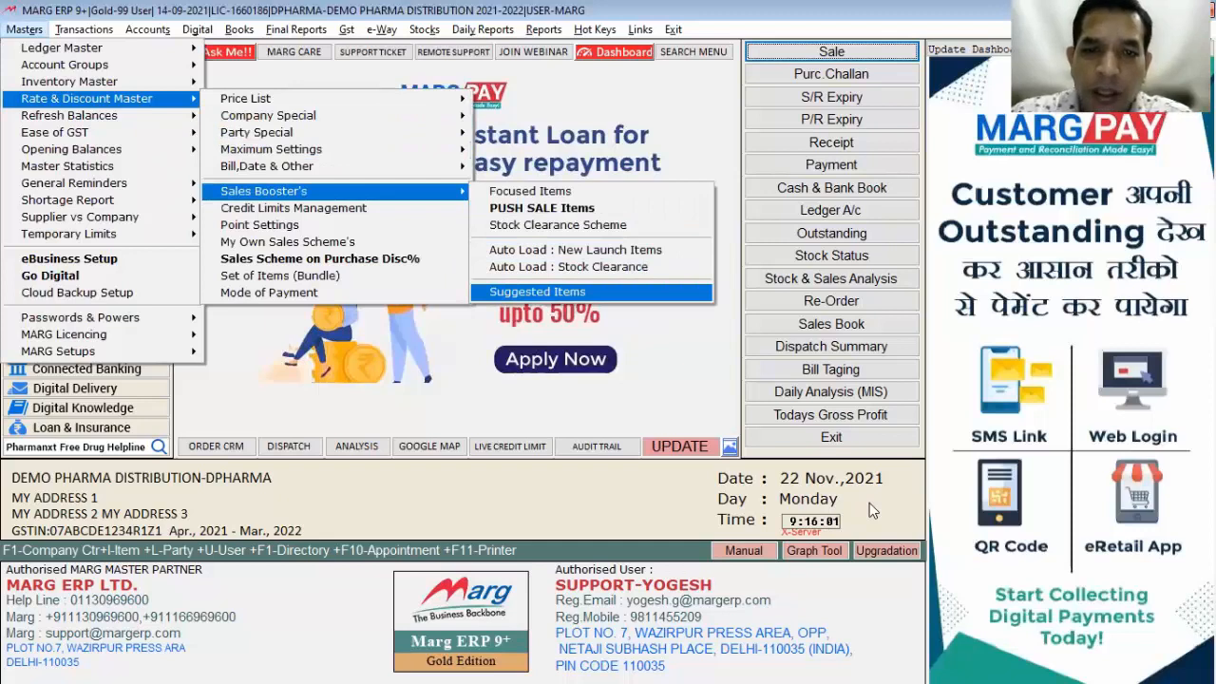
key("Return")
Step: Choose BITADIN as the base item with quantity 1
type("BE")
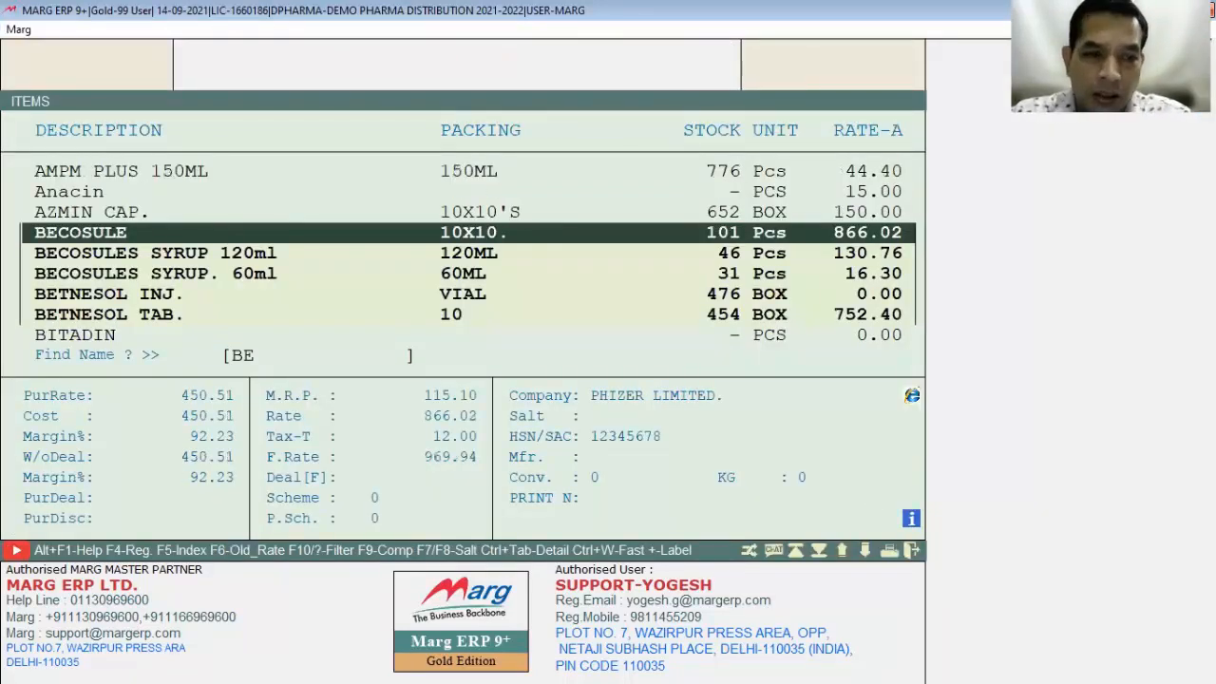
key("BackSpace")
type("ITA")
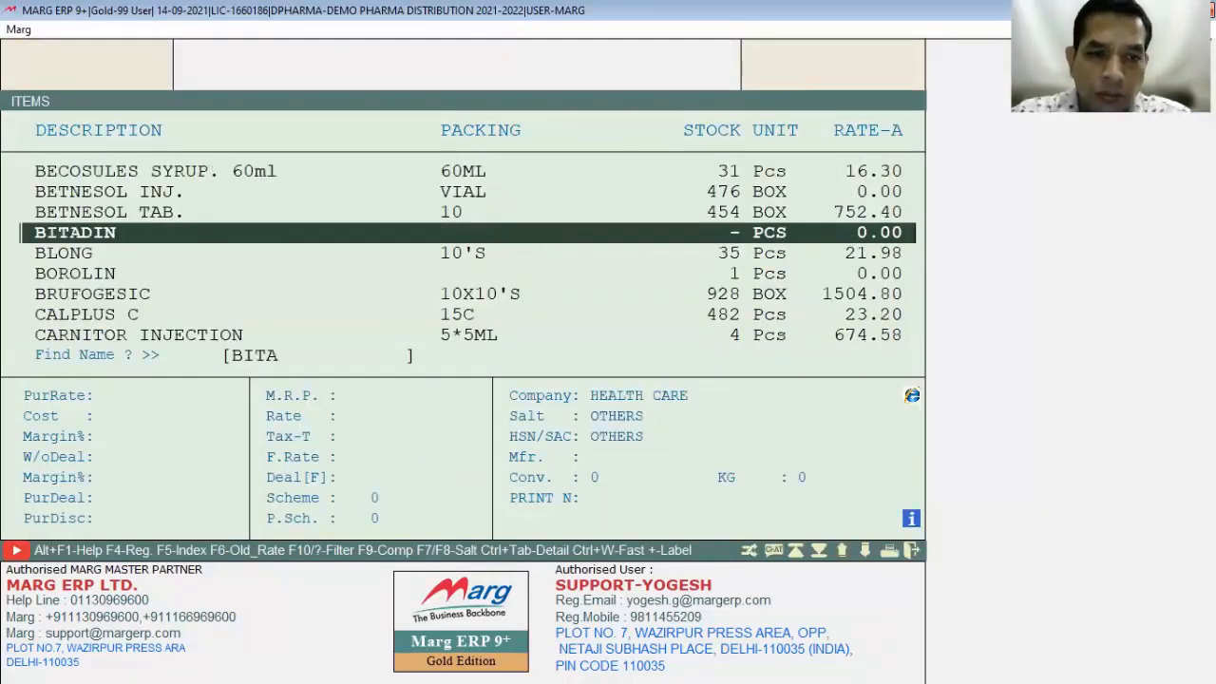
key("Return")
type("1")
key("Return")
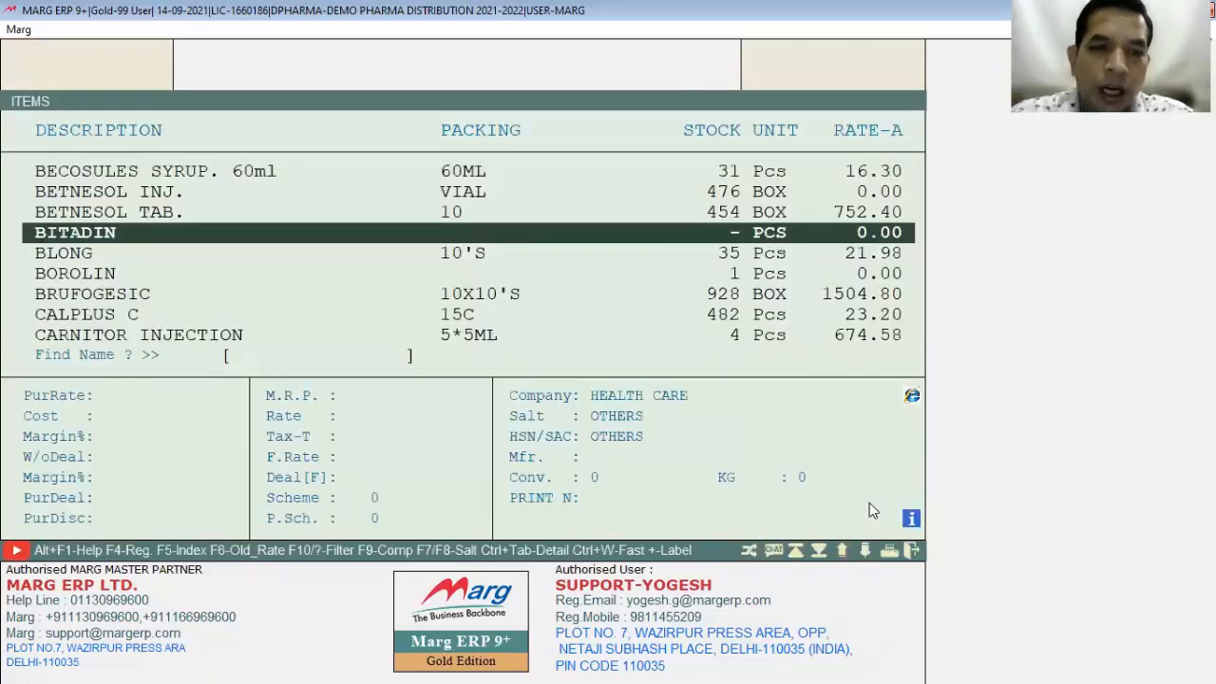
Step: Add 1 DETTOL to the formula, type Free and style C, save it, and start a new sale bill
type("DE")
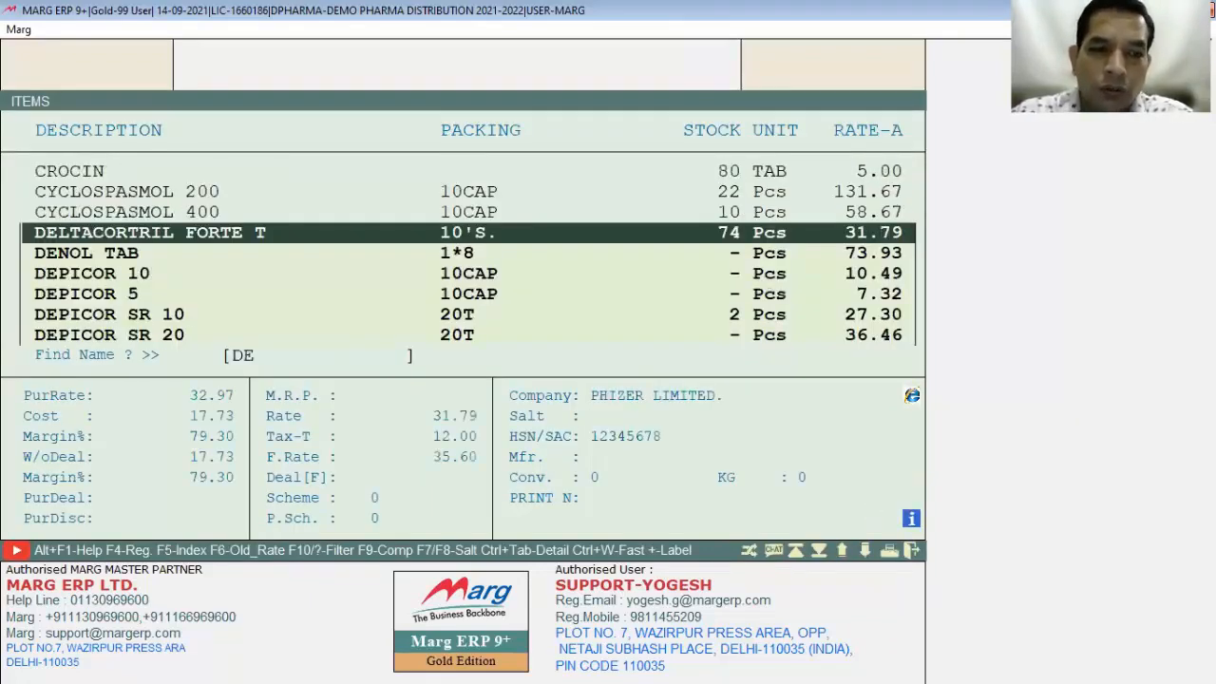
type("TT")
key("Return")
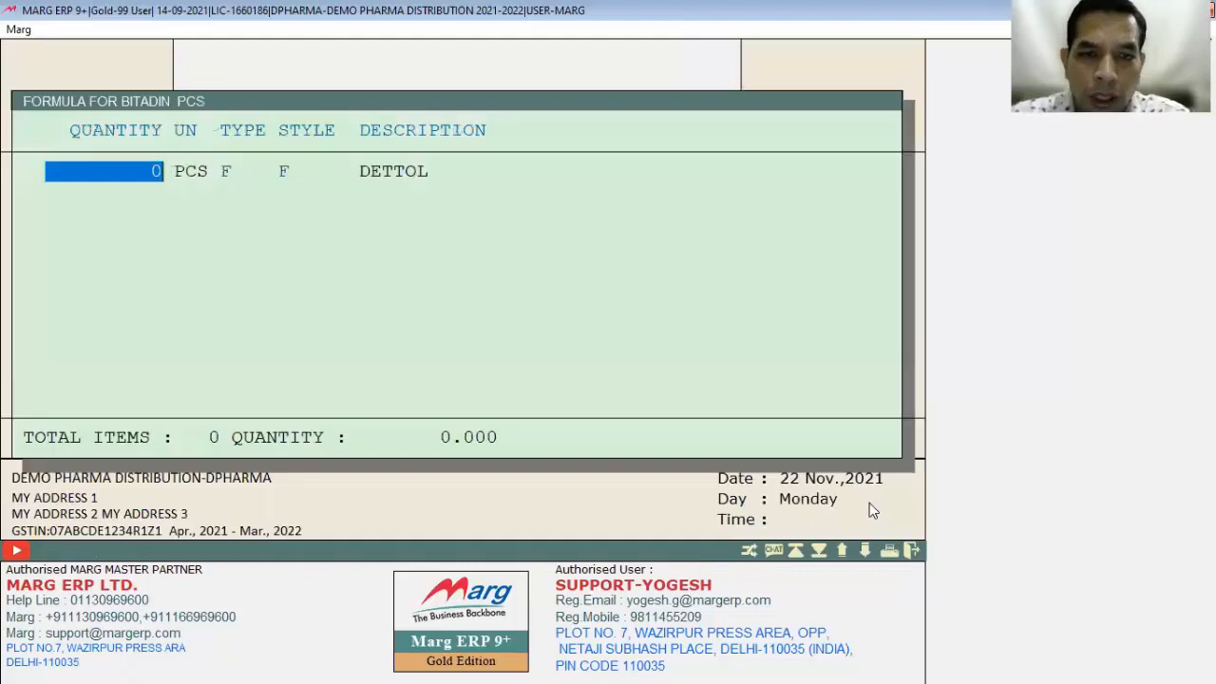
type("1")
key("Return")
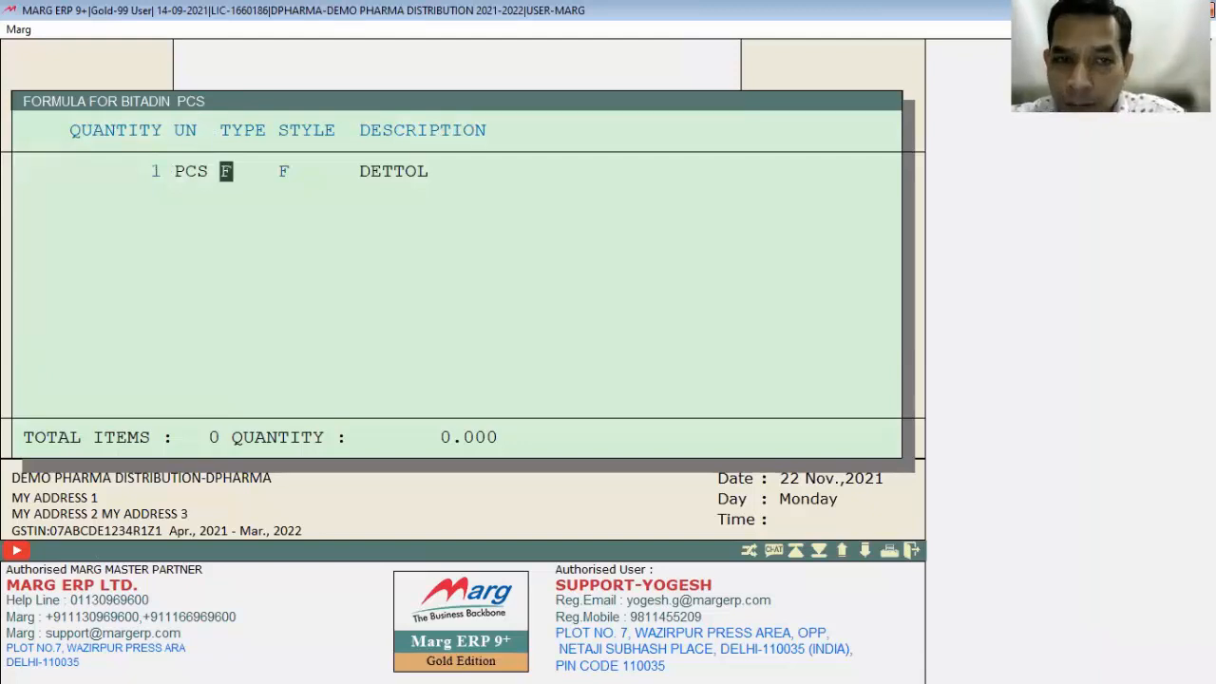
key("Return")
type("C")
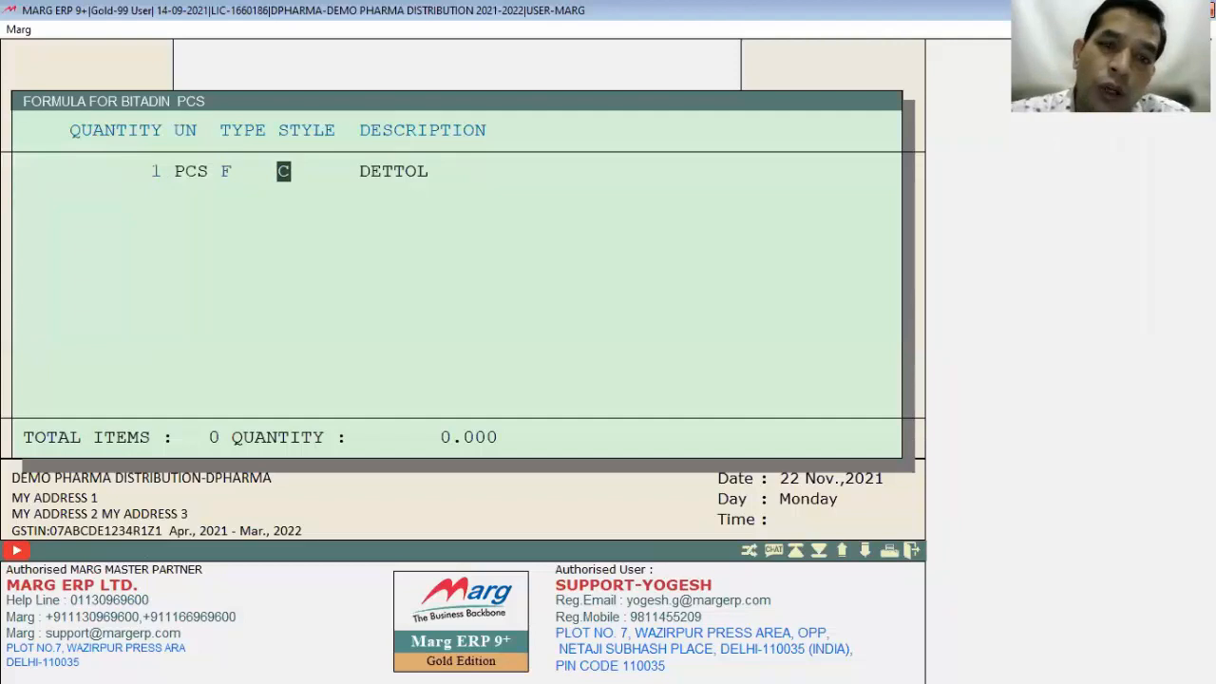
key("Return")
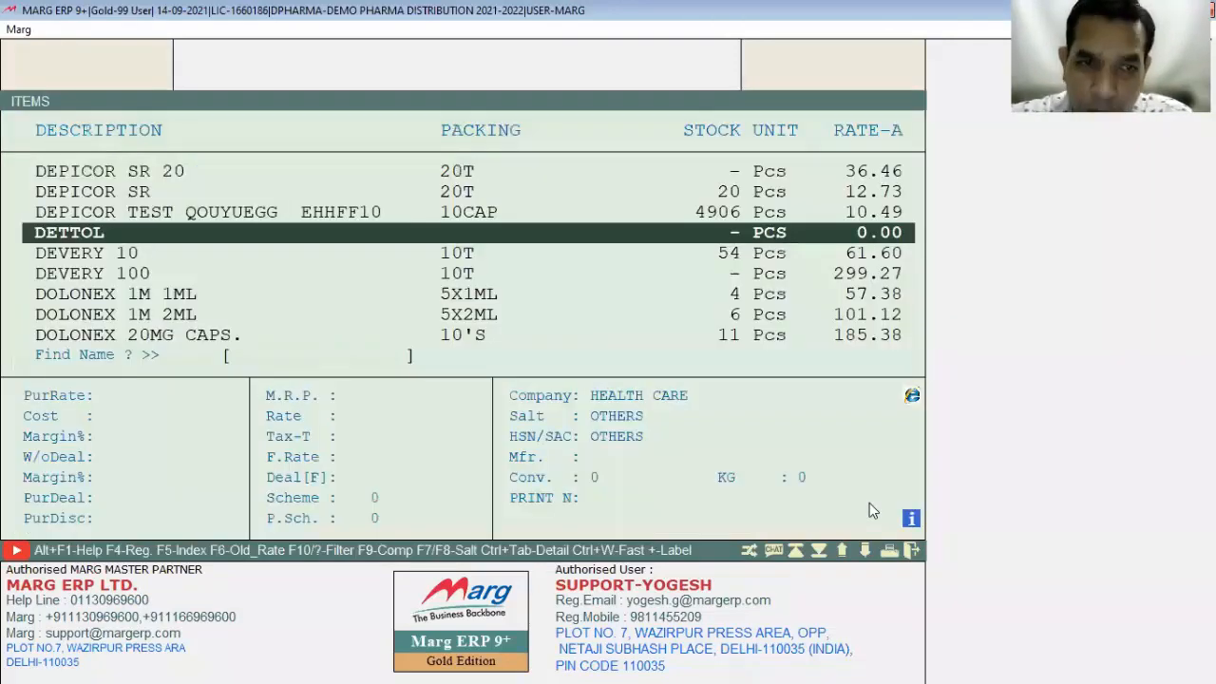
key("Return")
key("Escape")
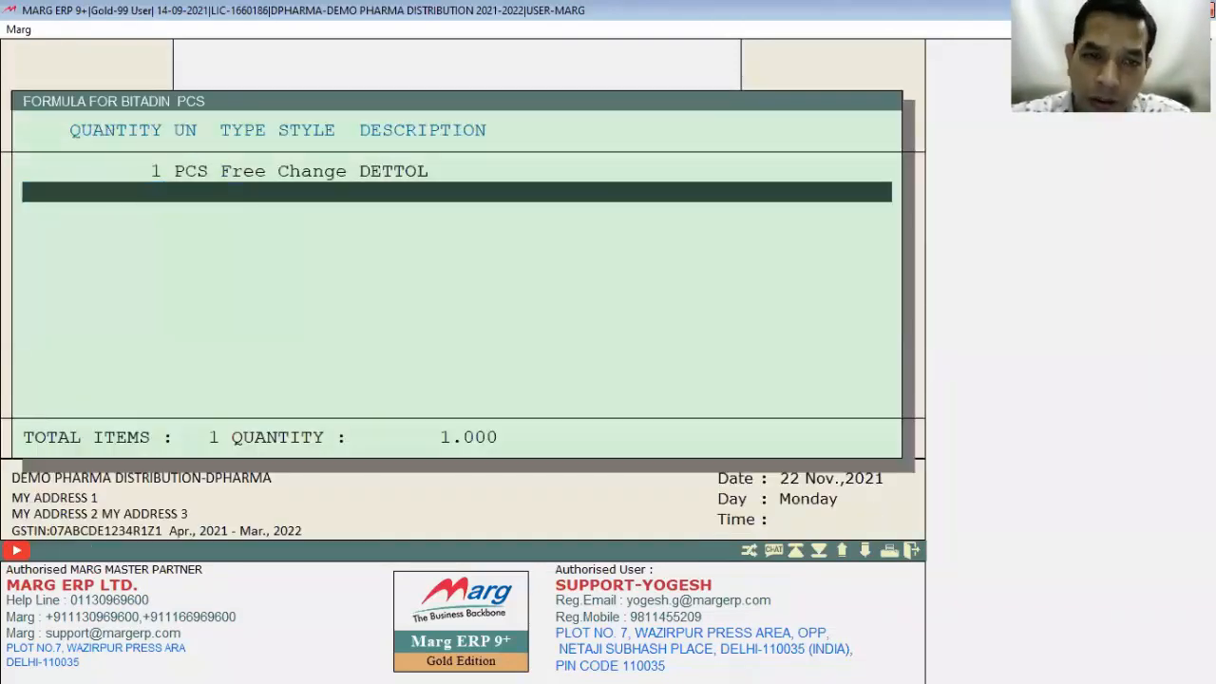
key("Return")
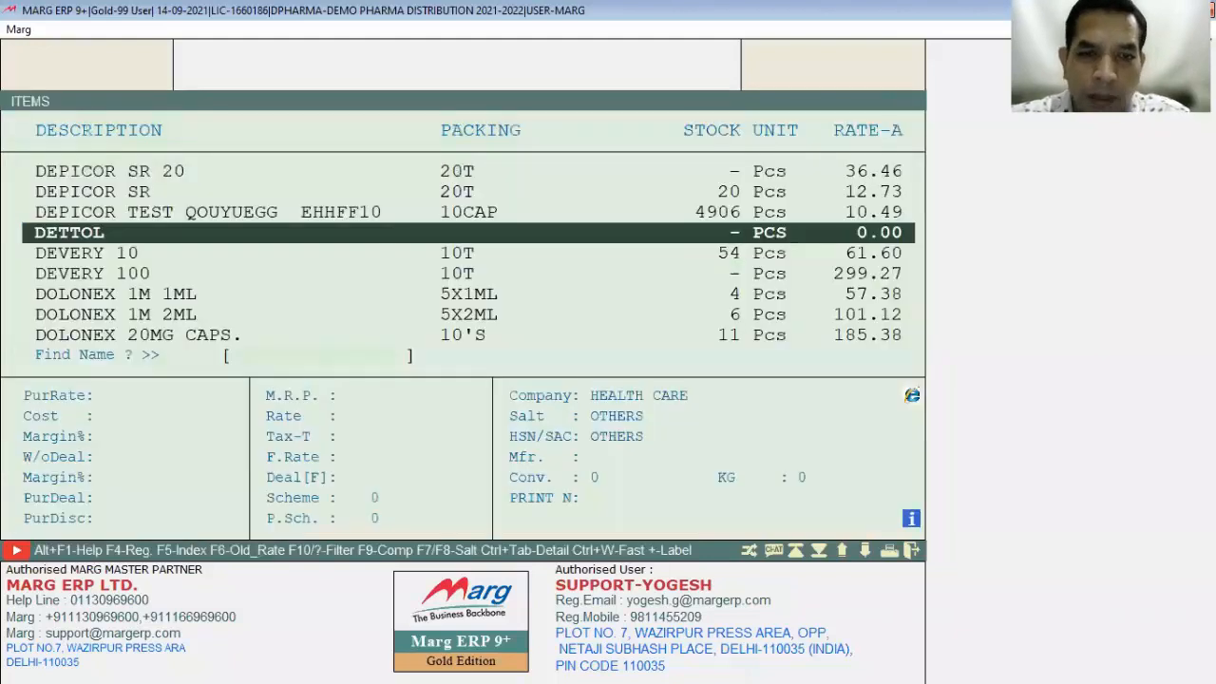
key("Escape")
key("alt+n")
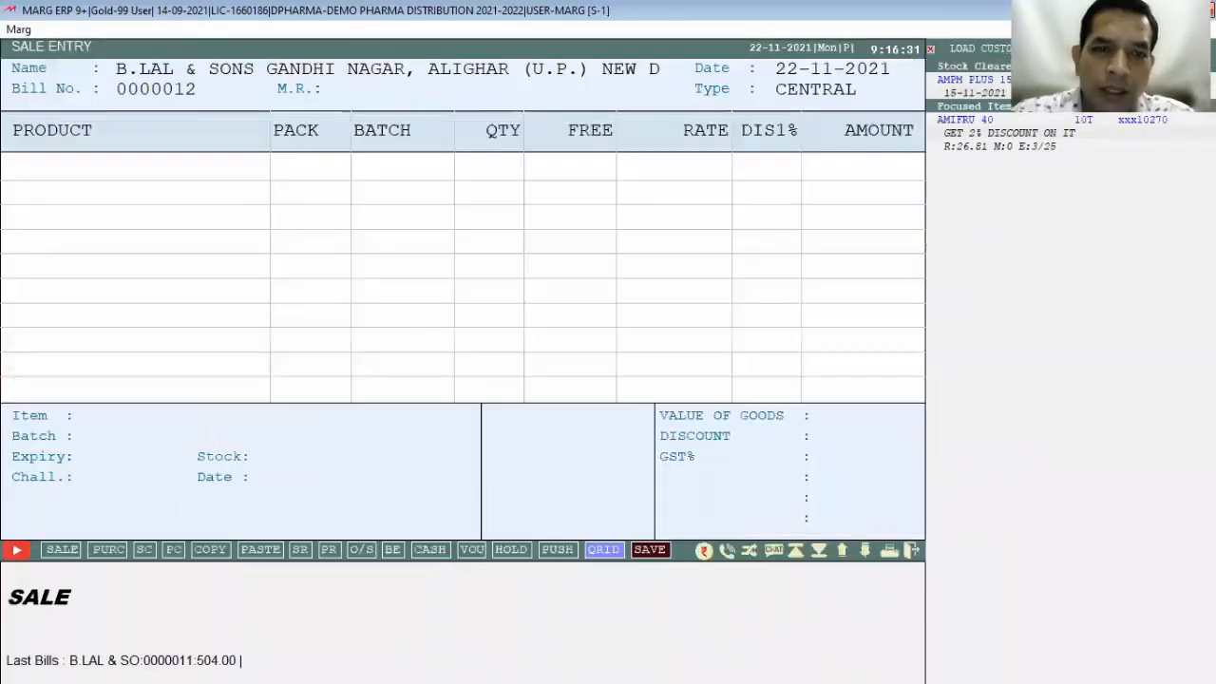
Step: Set 'Stock Negative allowed' to Y through a Control Room search for NEG
type("BI")
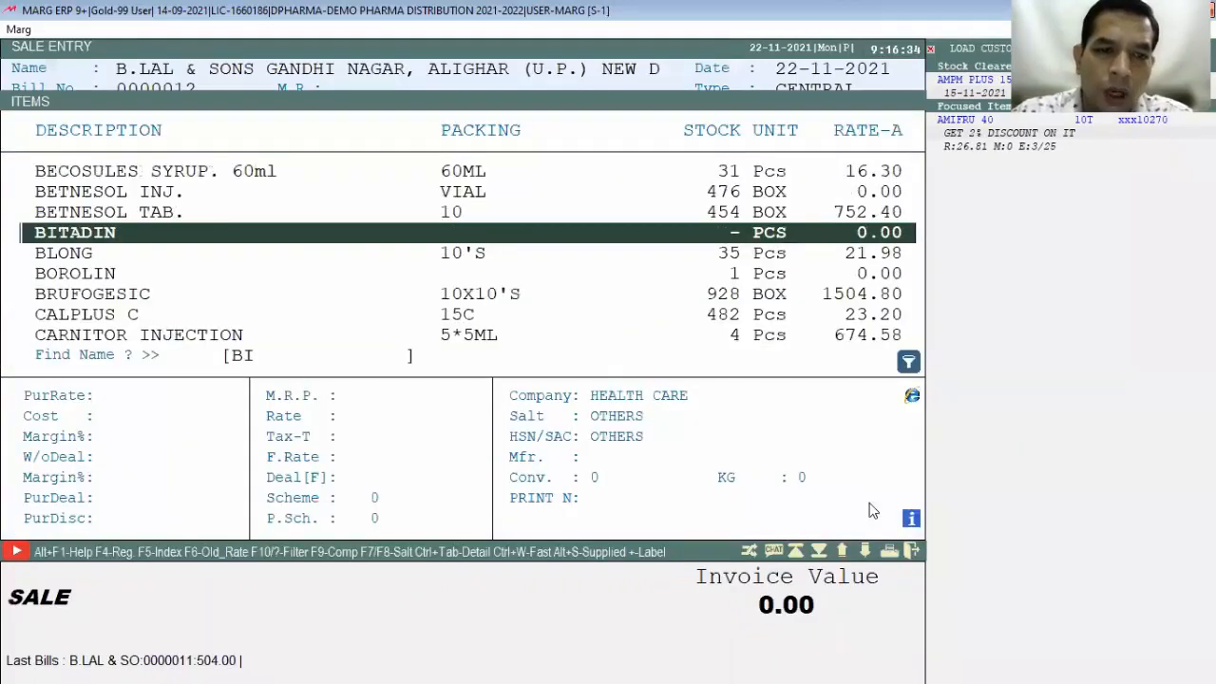
type("n")
key("Return")
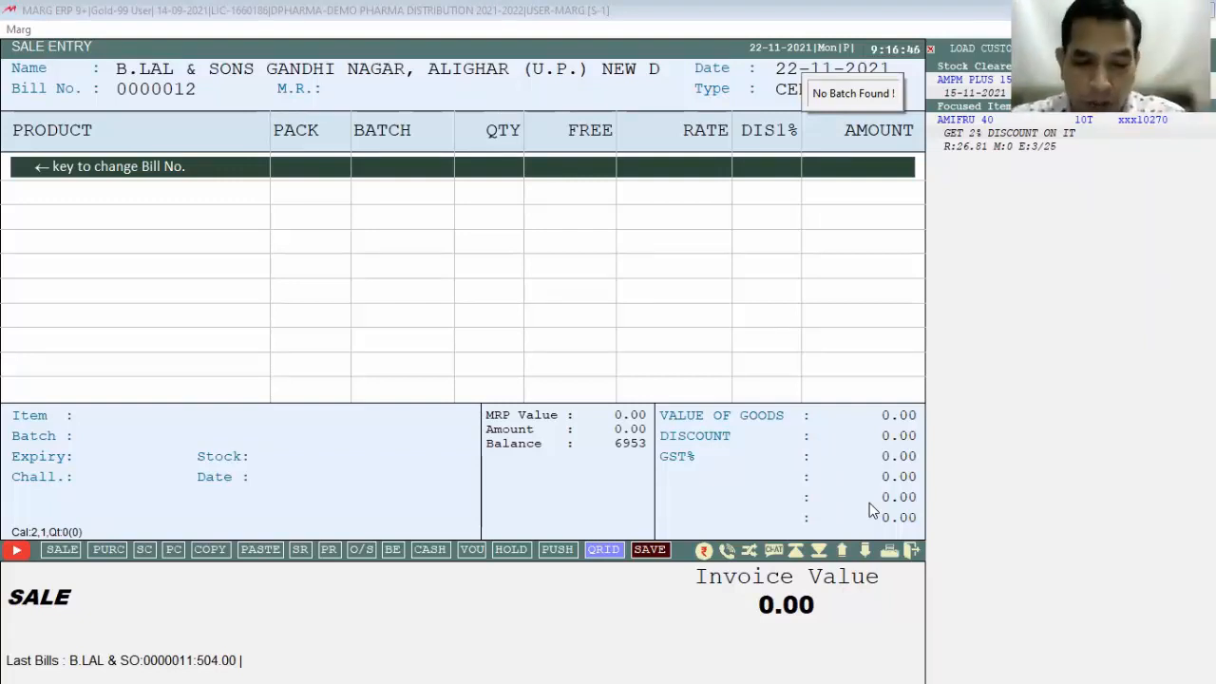
key("ctrl+alt+c")
type("NEG")
key("Return")
key("Return")
key("Return")
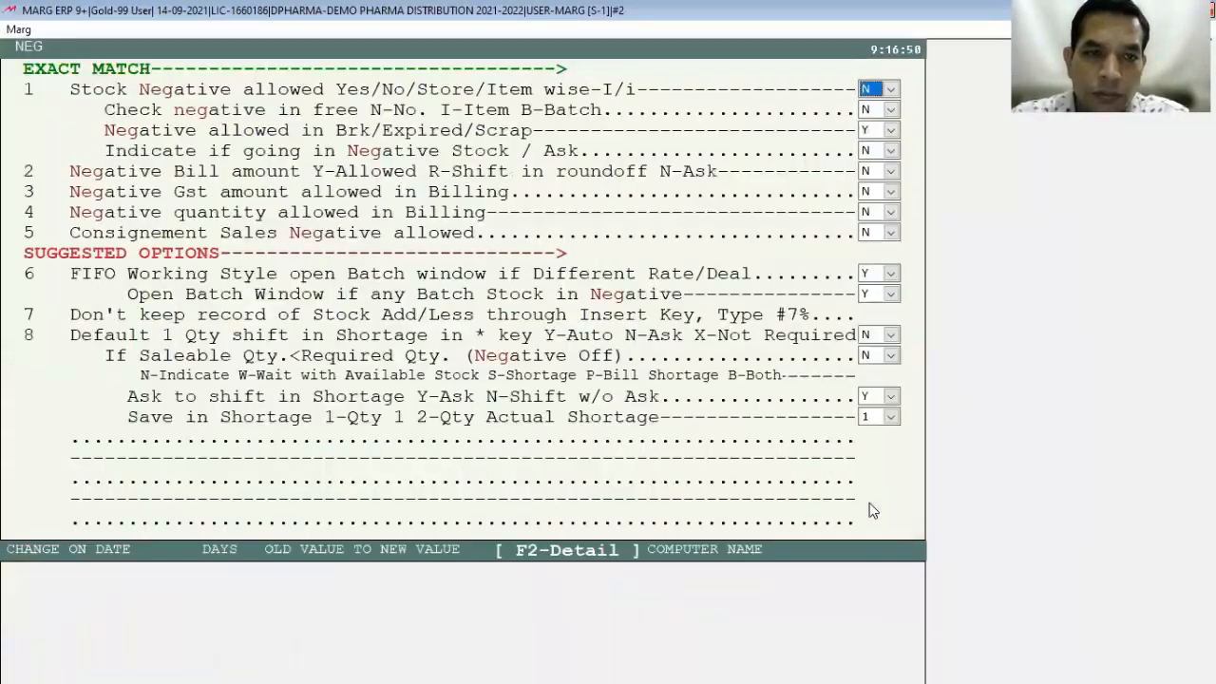
key("Return")
key("Return")
key("Return")
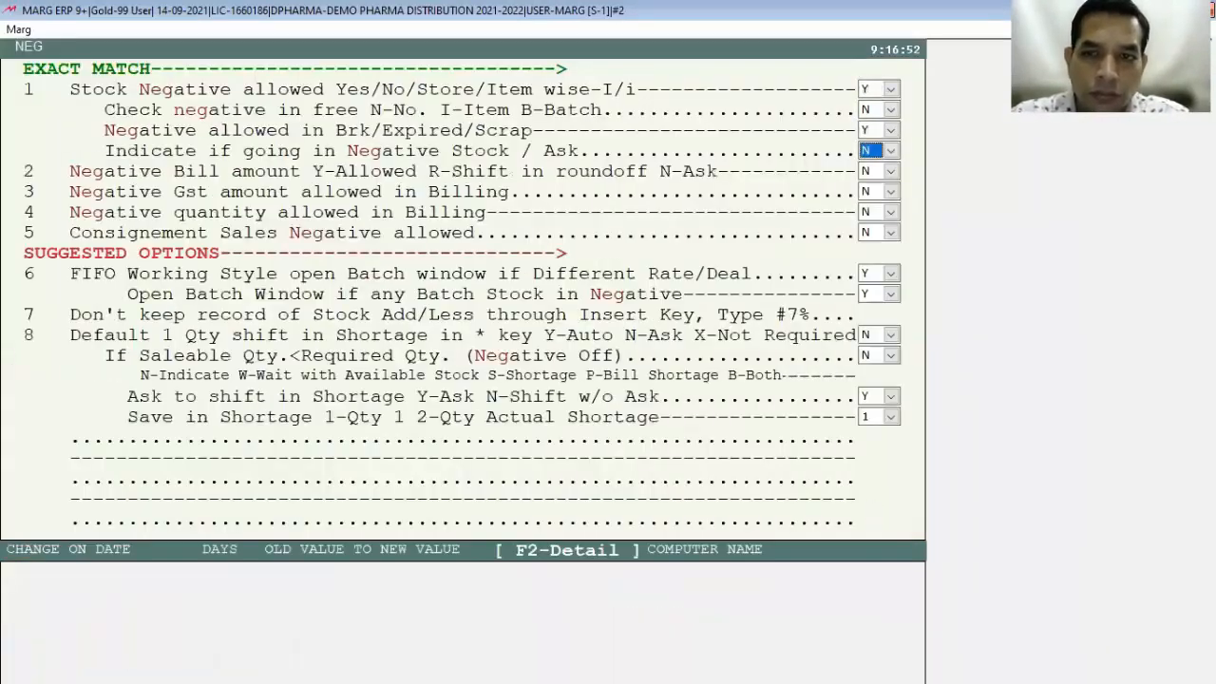
key("Escape")
key("Escape")
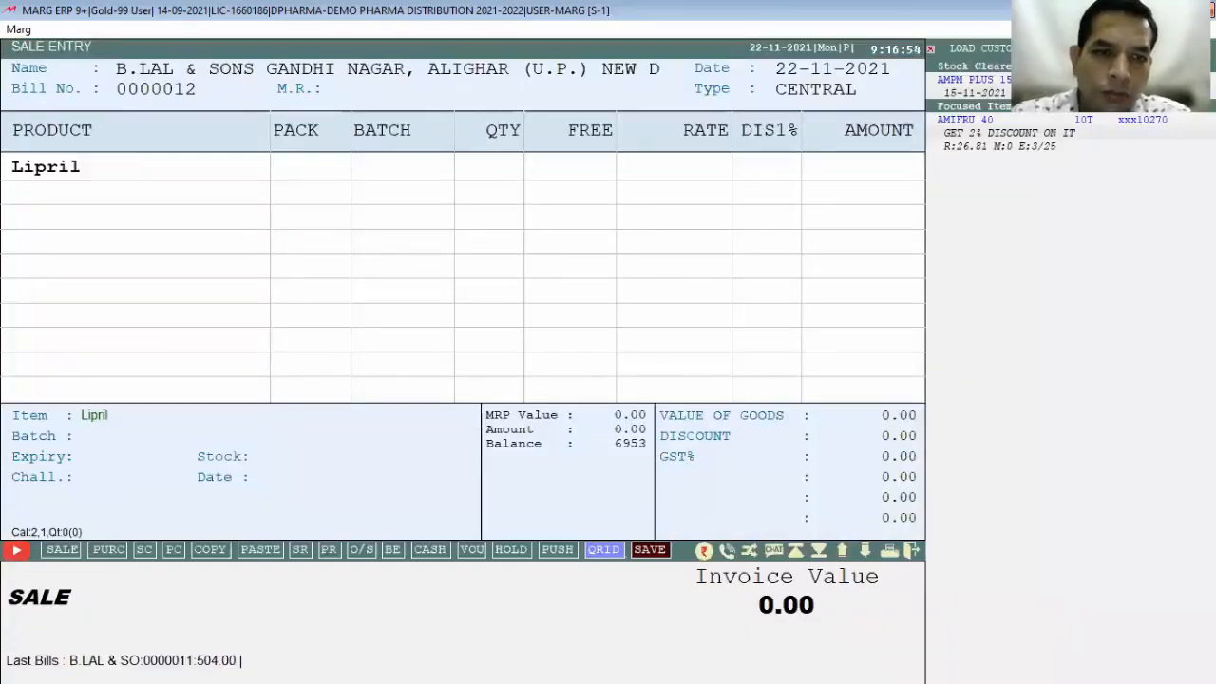
Step: Add 1 BITADIN at rate 45 to the sale bill
key("Escape")
key("Return")
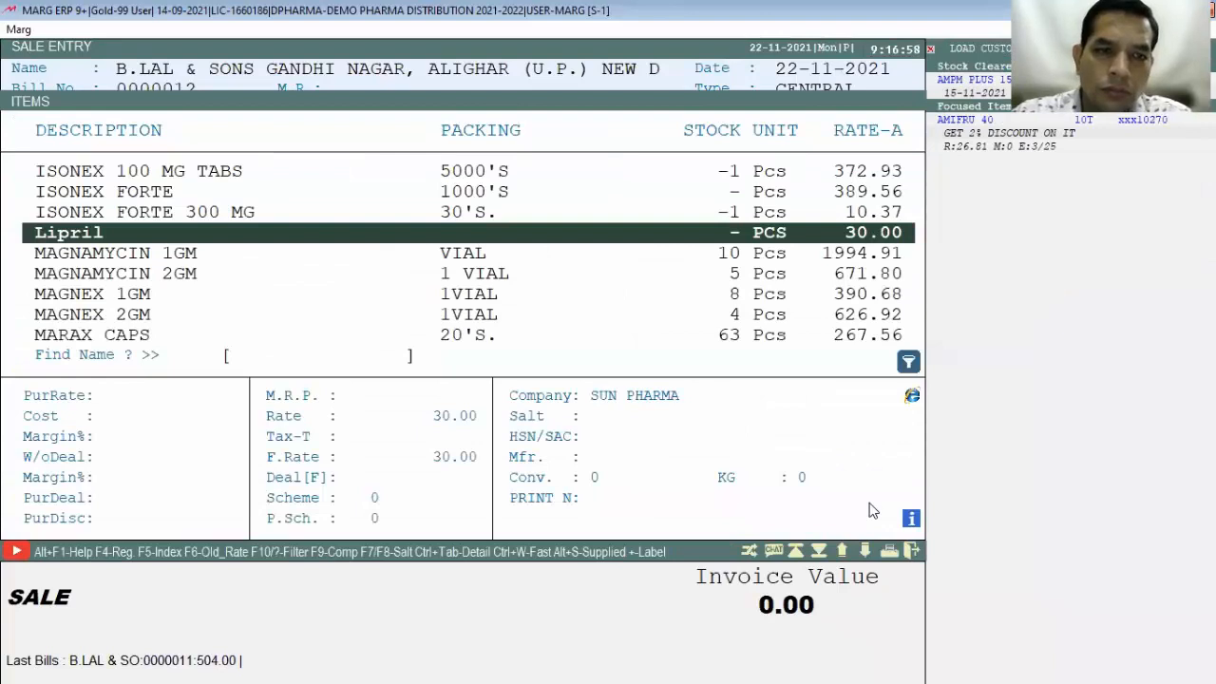
type("BIT")
key("Return")
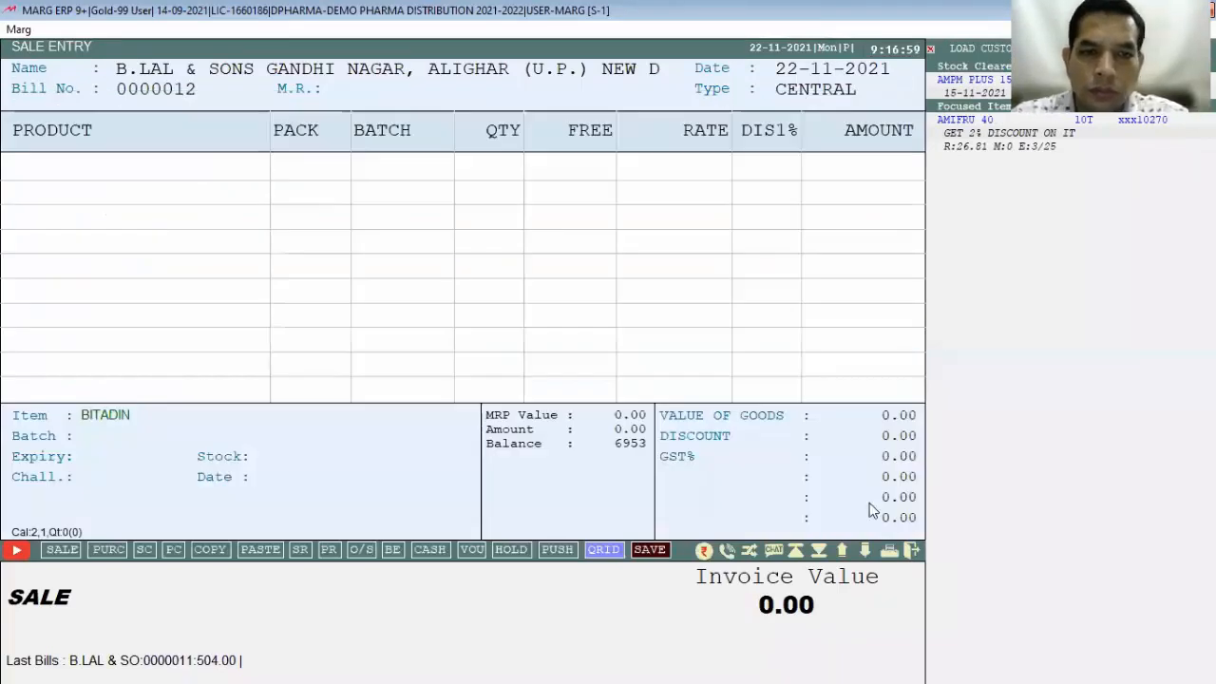
type("1")
key("Return")
key("Return")
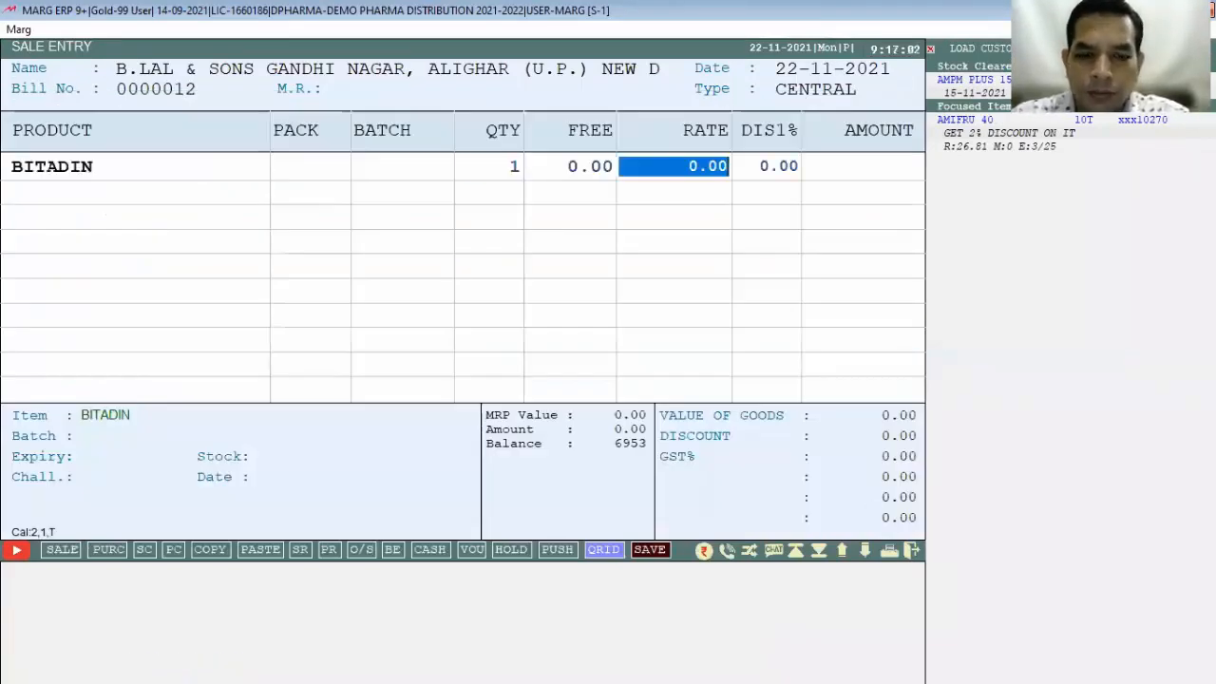
type("45")
key("Return")
key("Return")
key("Return")
key("Return")
key("Return")
key("Return")
key("Return")
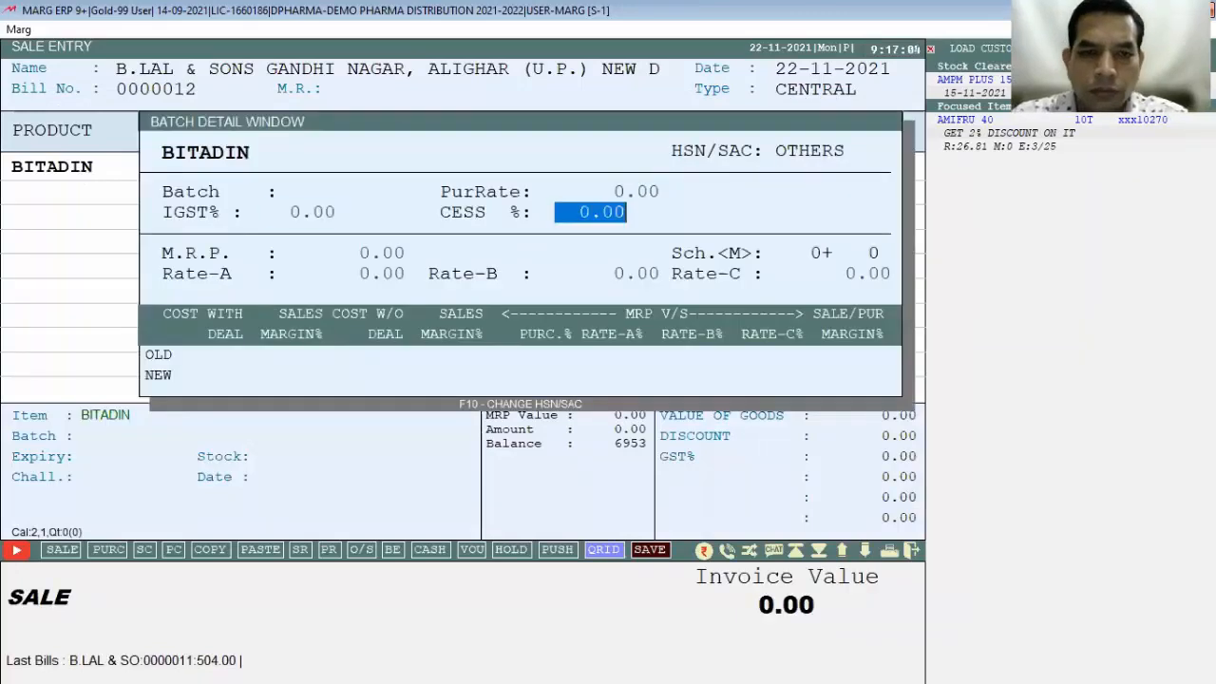
key("Return")
key("Return")
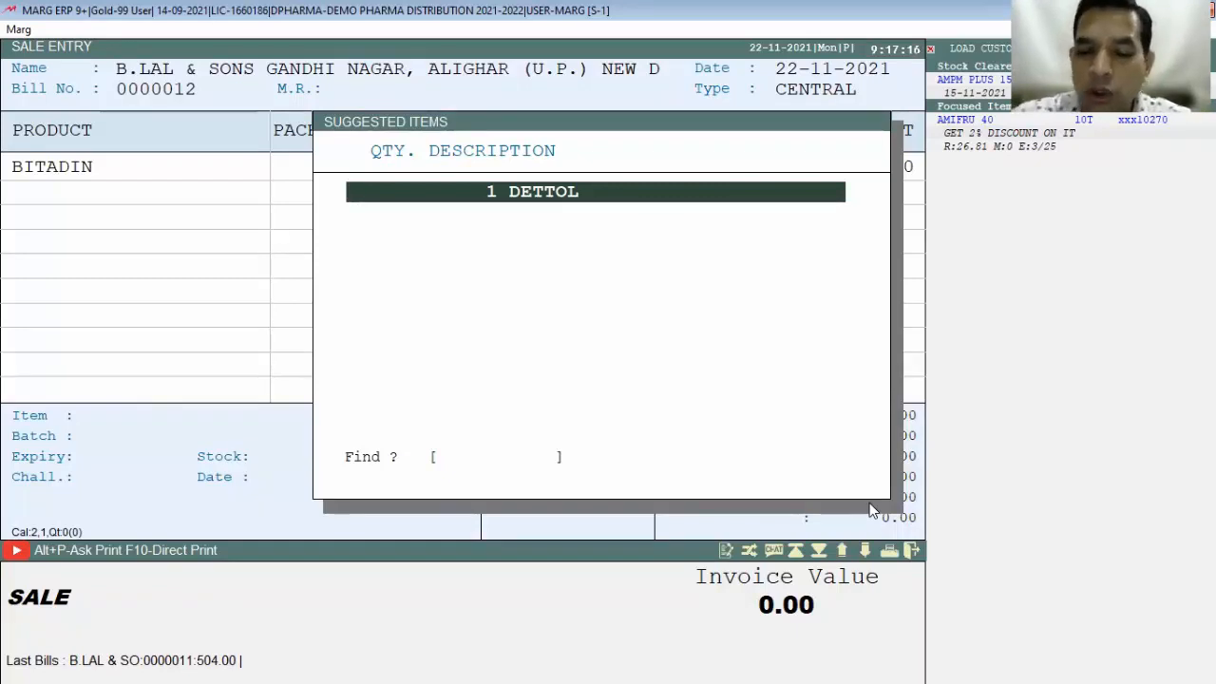
Step: Accept the suggested free DETTOL with quantity 1
key("Return")
type("1")
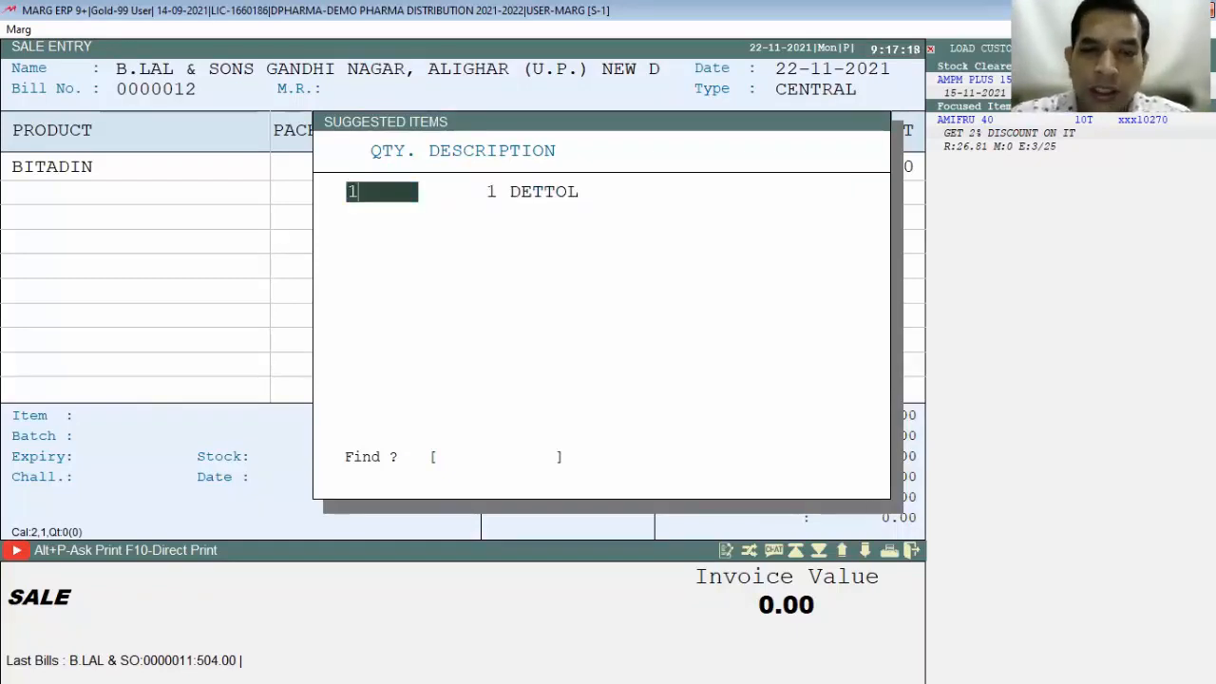
key("Return")
key("Return")
key("Return")
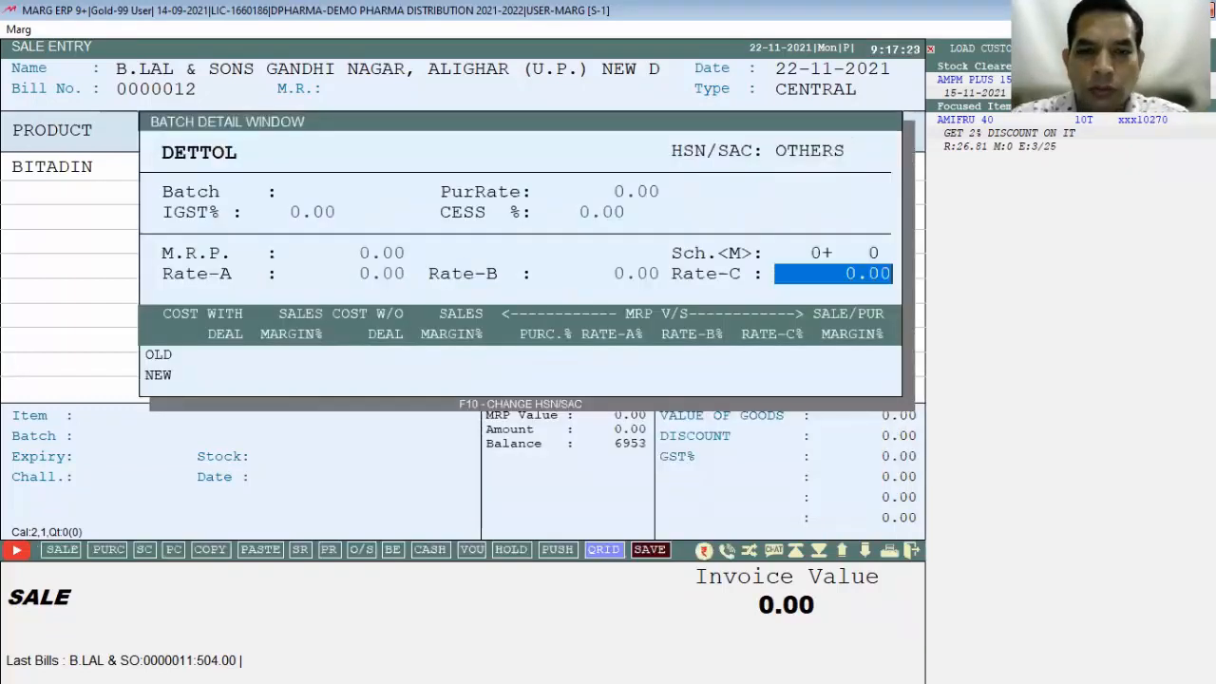
key("Return")
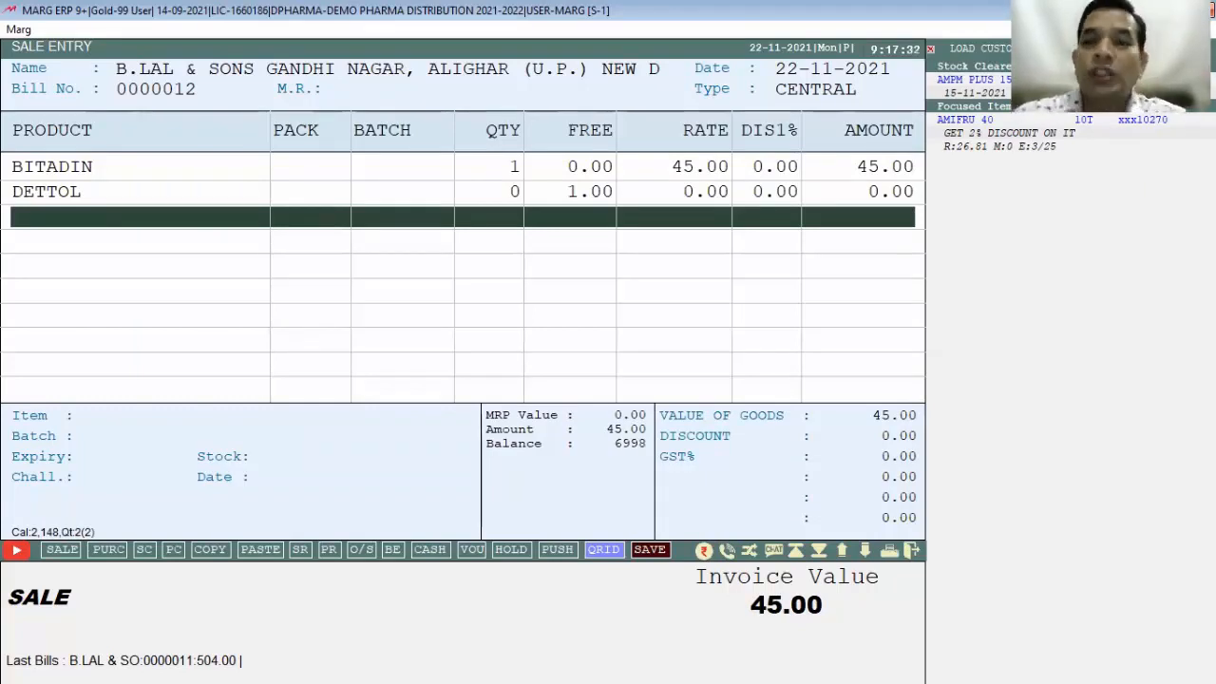
Step: Exit the bill without saving and close the party selection list
key("Escape")
key("Right")
key("Return")
key("Escape")
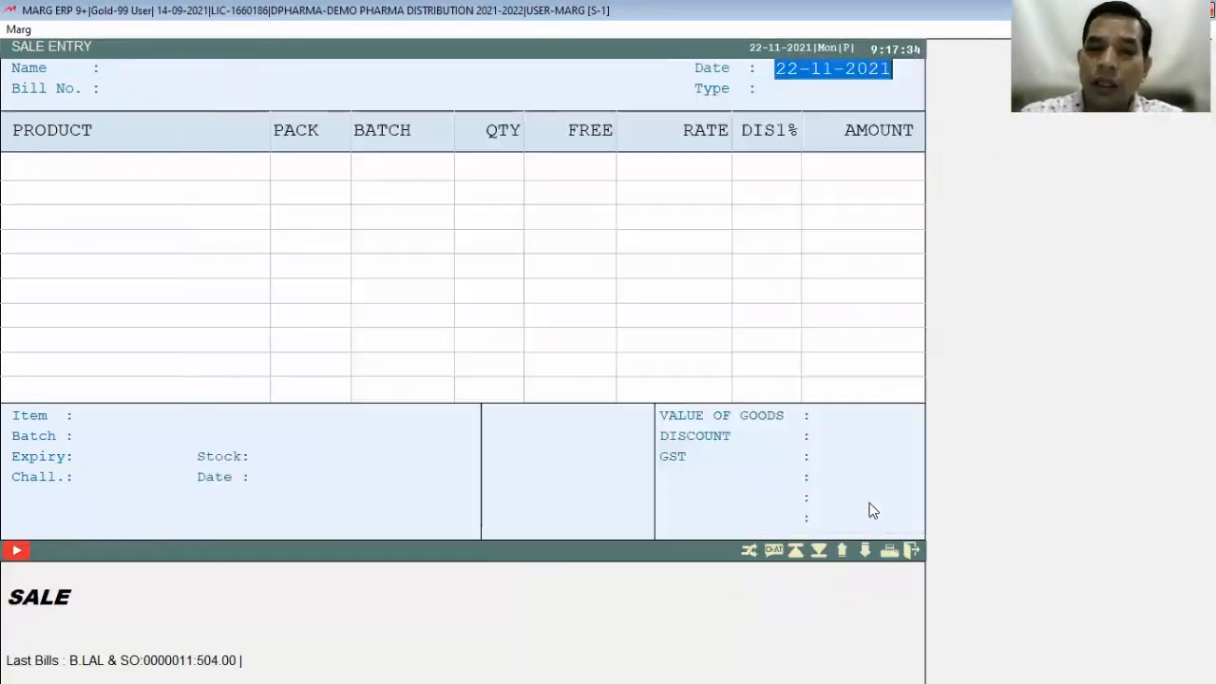
Step: Return to the dashboard and open Credit Limits Management under Rate & Discount Master
key("Escape")
key("alt+m")
key("Down")
key("Down")
key("Down")
key("Right")
key("Down")
key("Down")
key("Down")
key("Down")
key("Down")
key("Down")
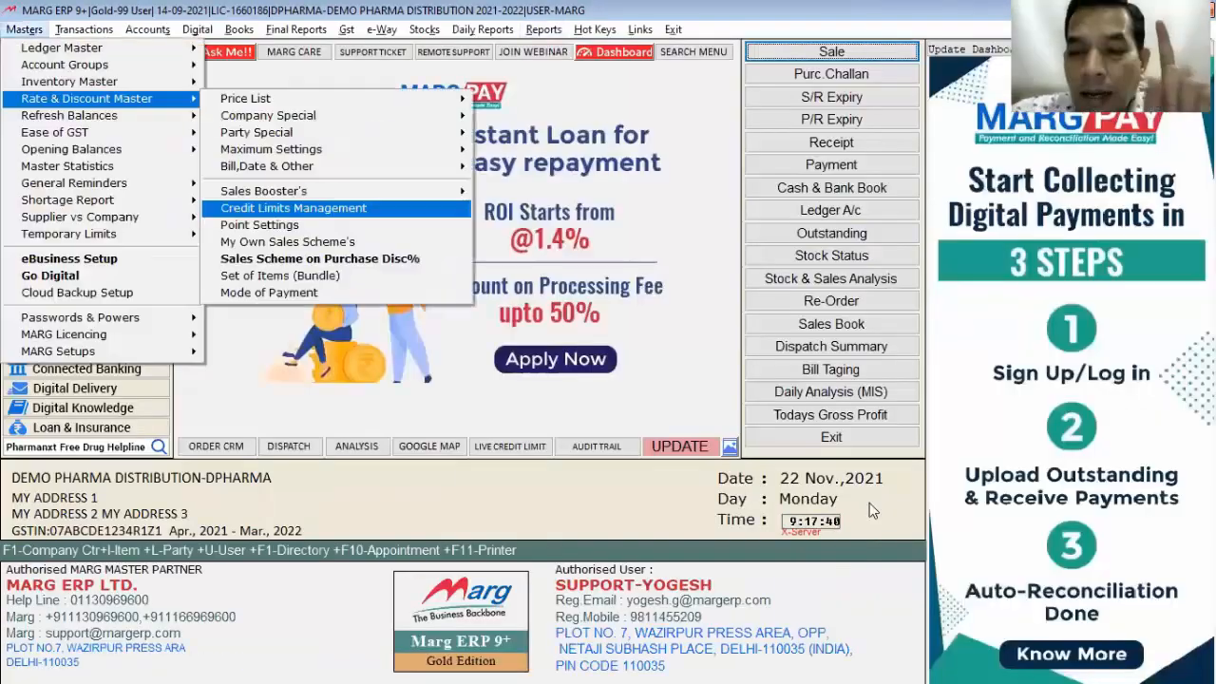
key("Return")
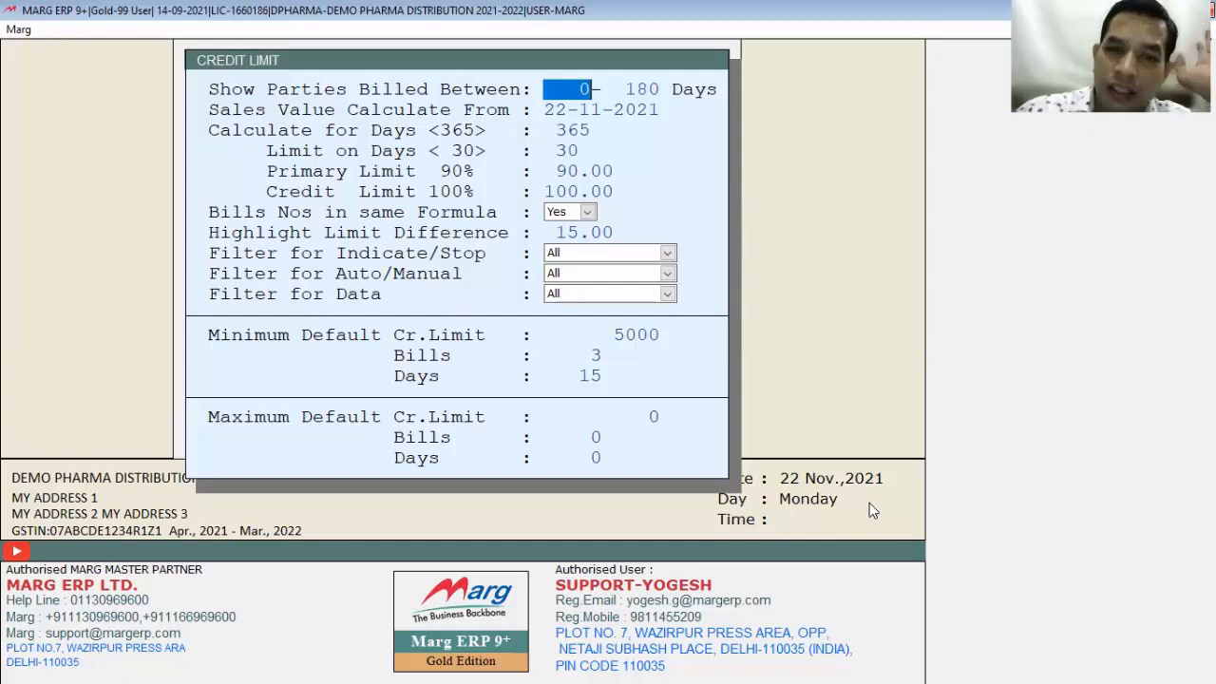
Step: Step through every credit-limit setting, leaving all values unchanged
key("Return")
key("Return")
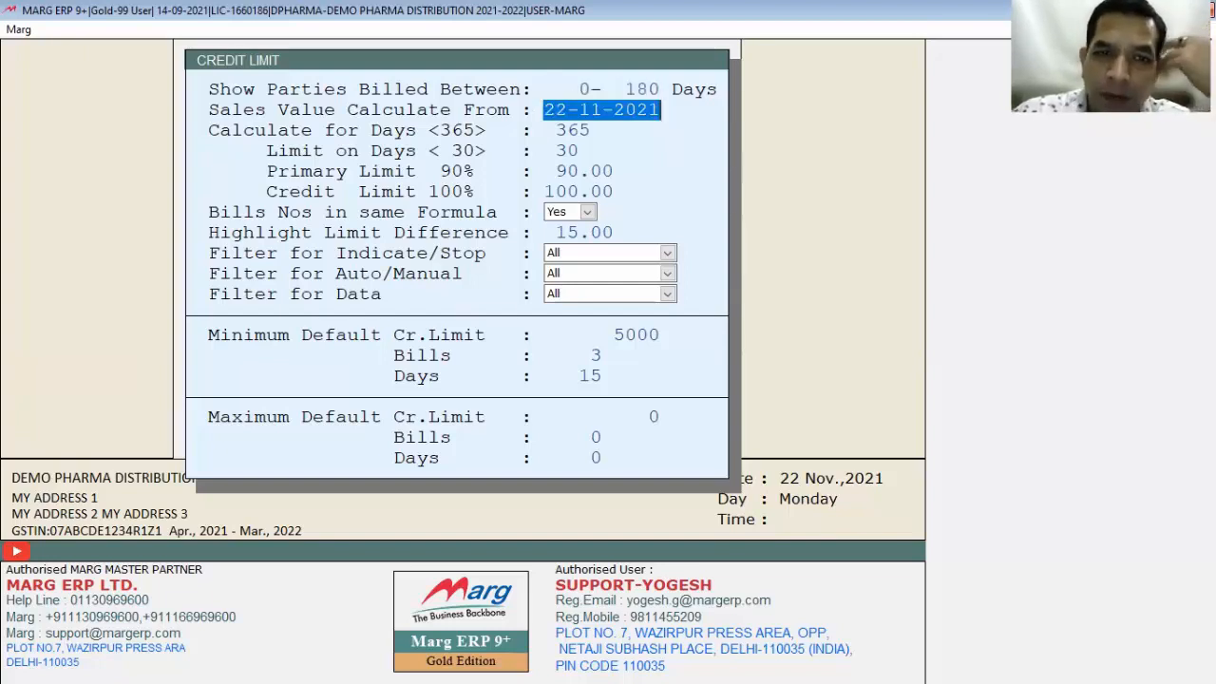
key("Return")
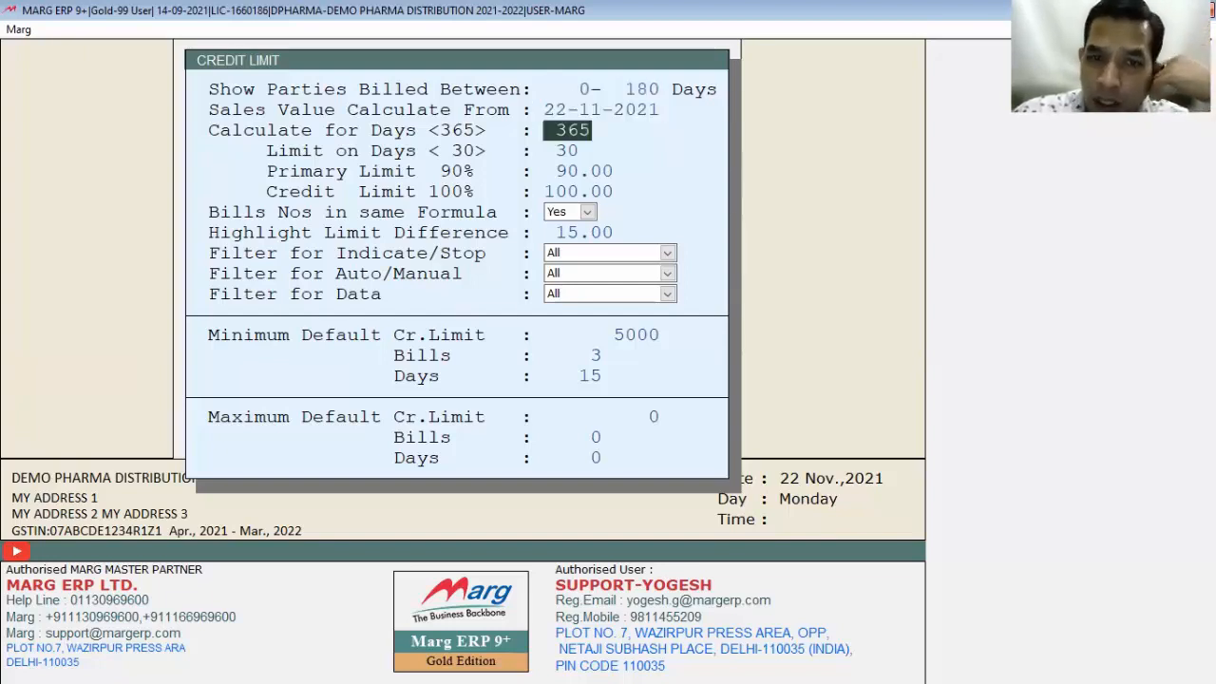
key("Return")
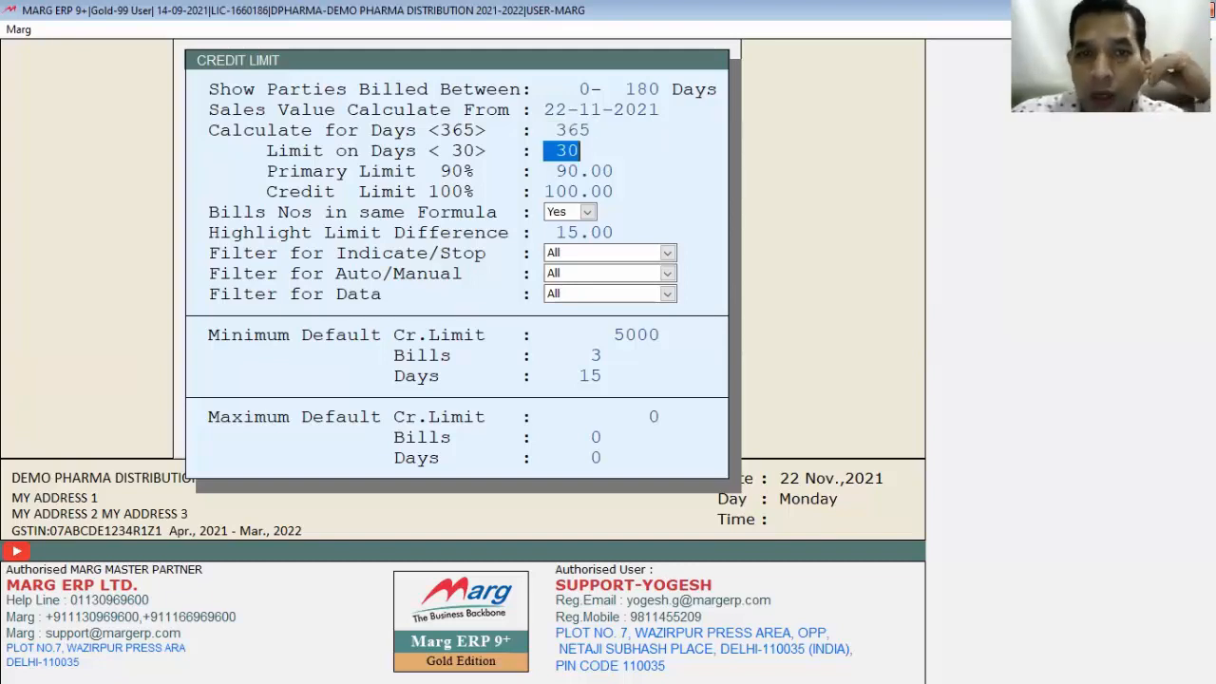
key("Return")
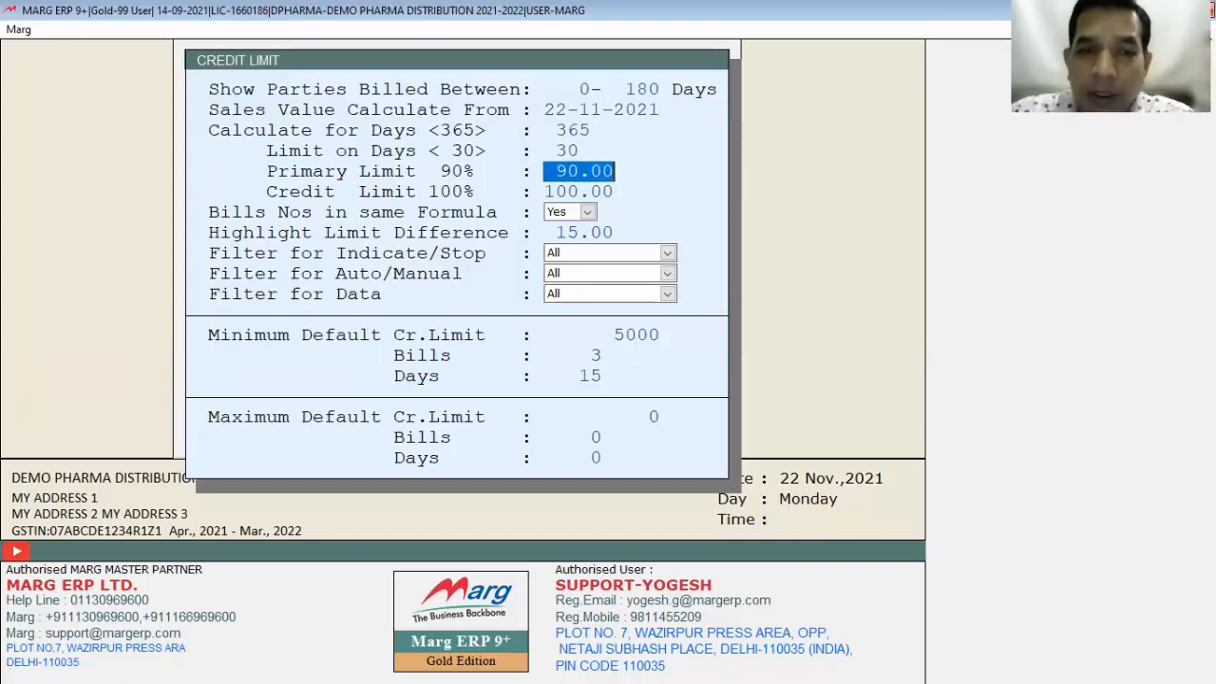
key("Return")
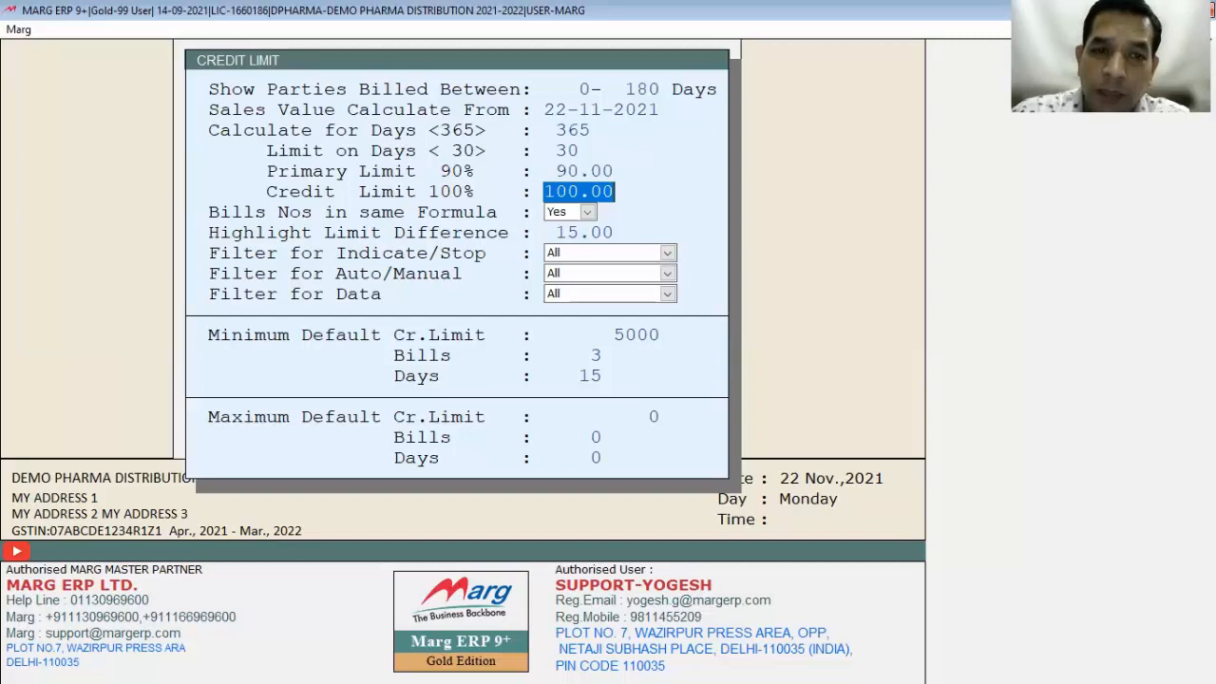
key("Return")
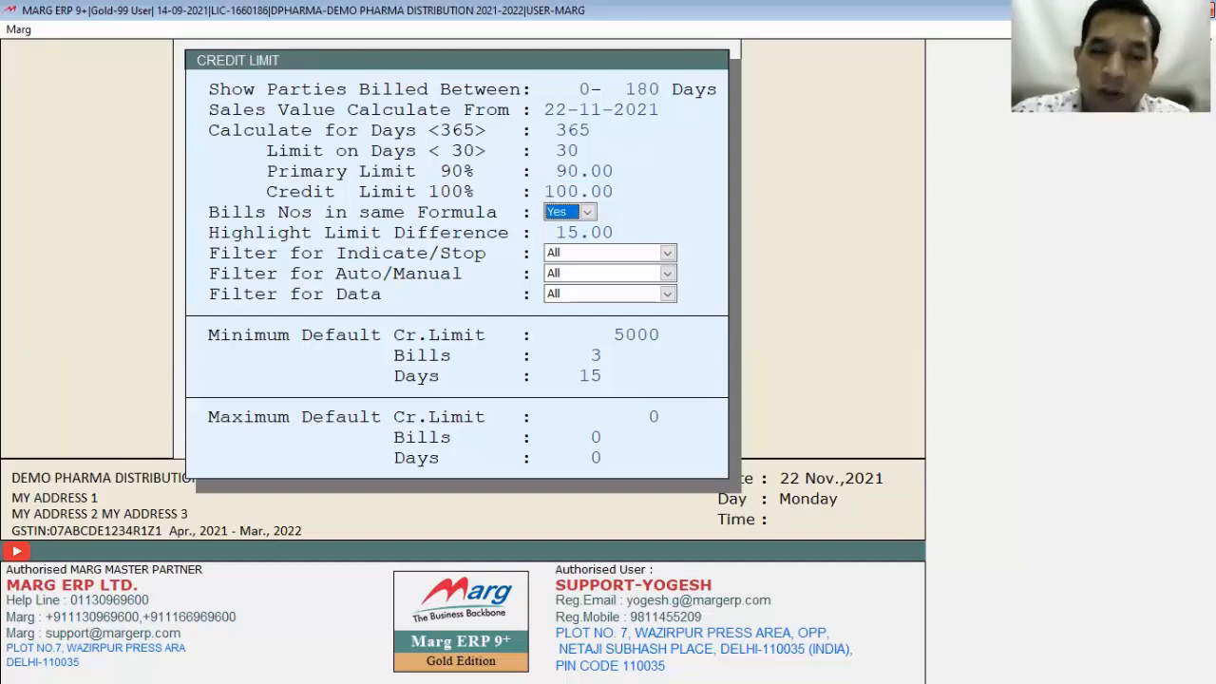
key("Return")
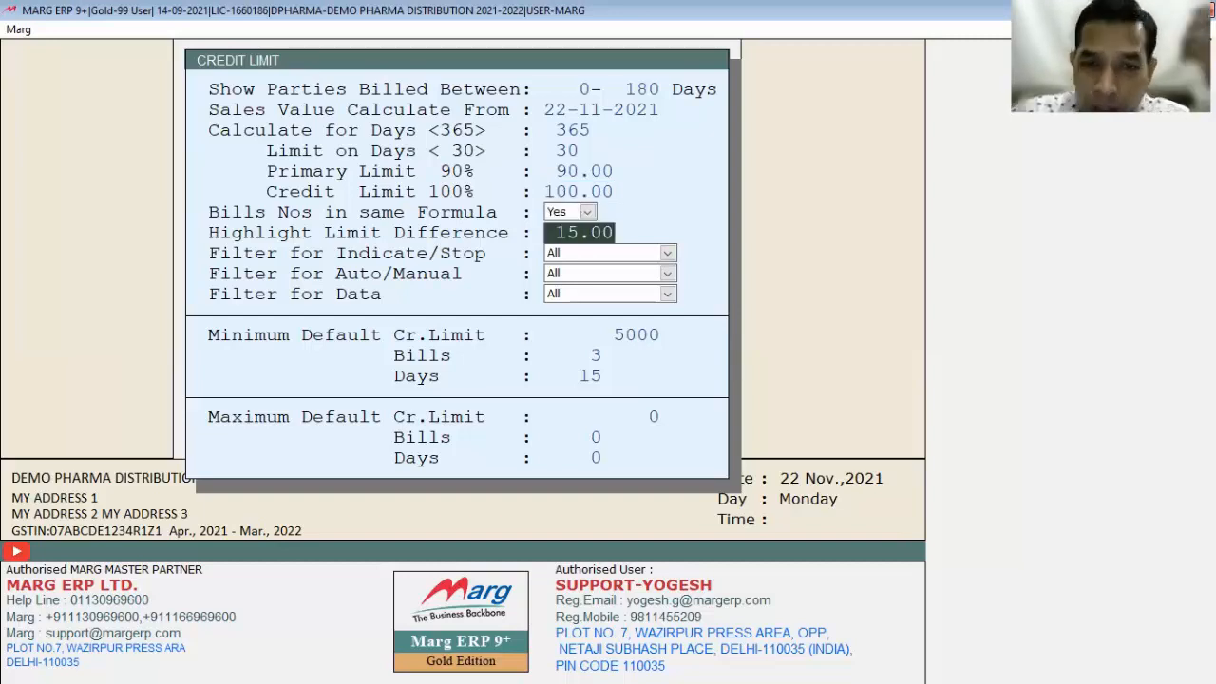
key("Return")
key("Return")
key("Return")
key("Return")
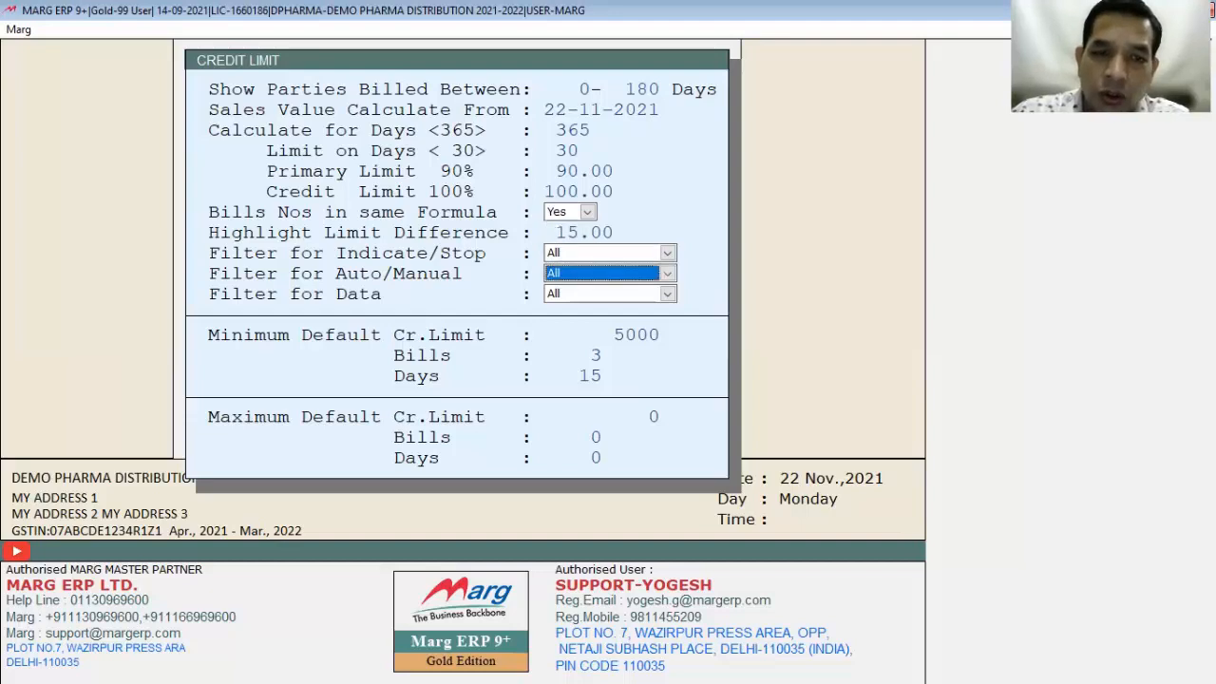
key("Return")
key("Return")
key("Return")
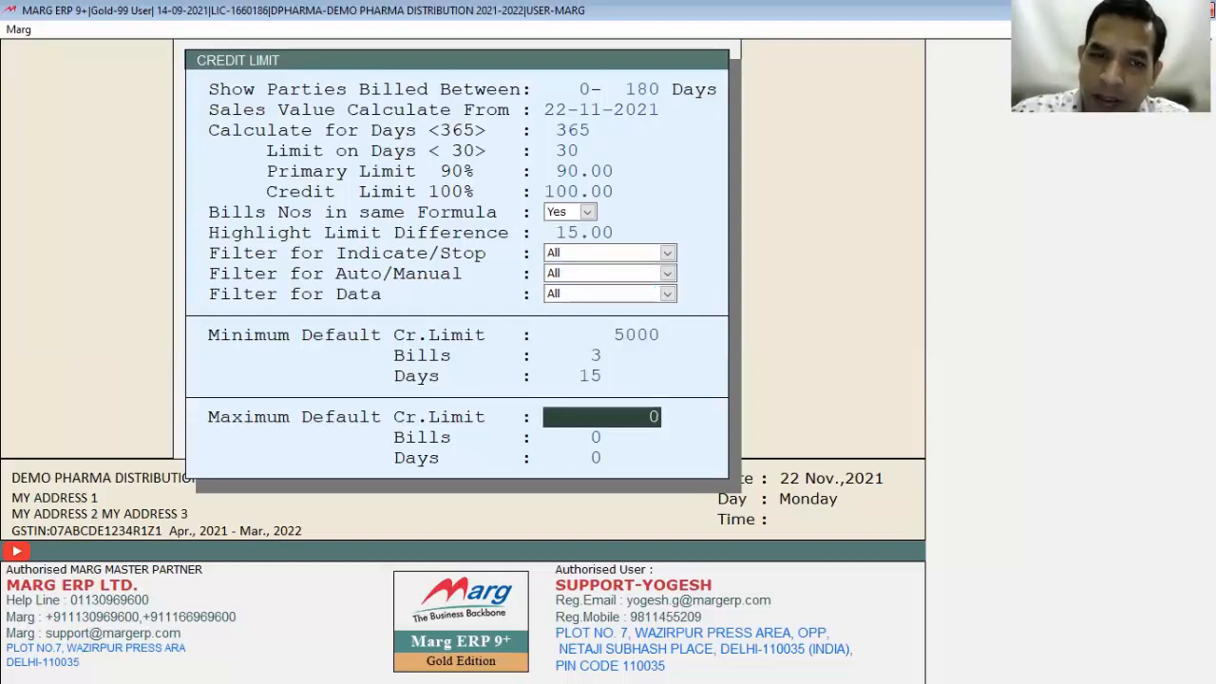
key("Up")
key("Up")
key("Up")
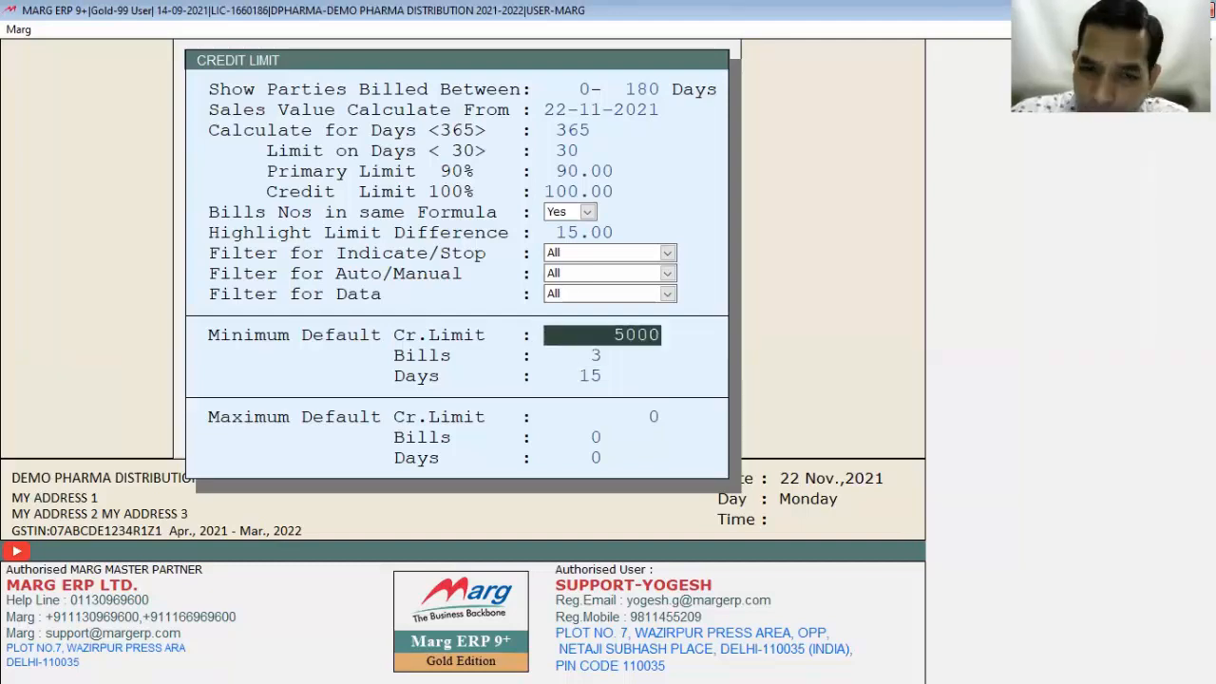
key("Return")
key("Return")
key("Return")
key("Return")
key("Return")
key("Return")
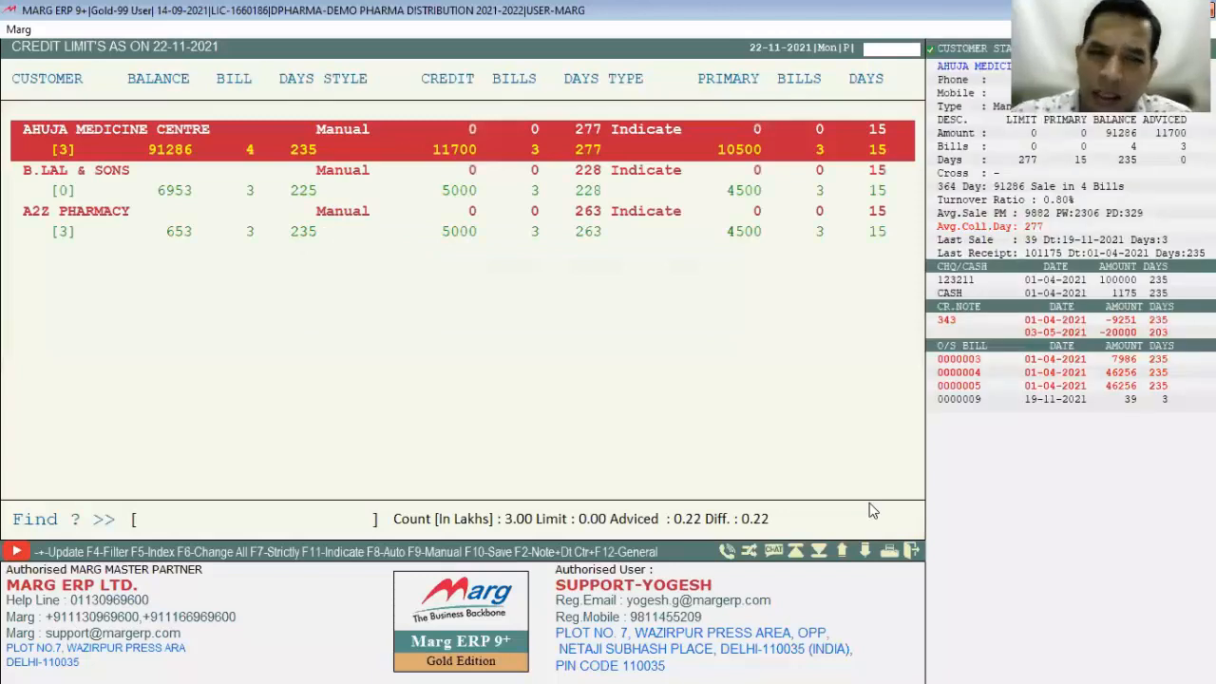
Step: Review the three-customer credit-limit list and exit it
key("Down")
key("Escape")
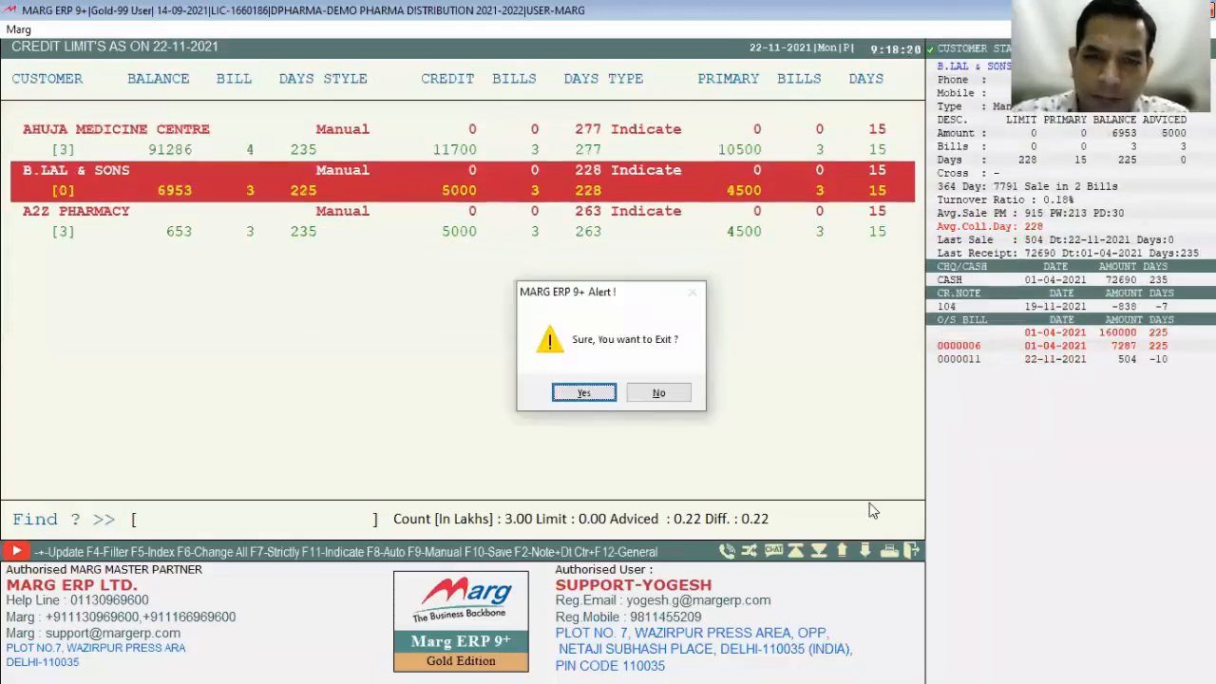
key("Return")
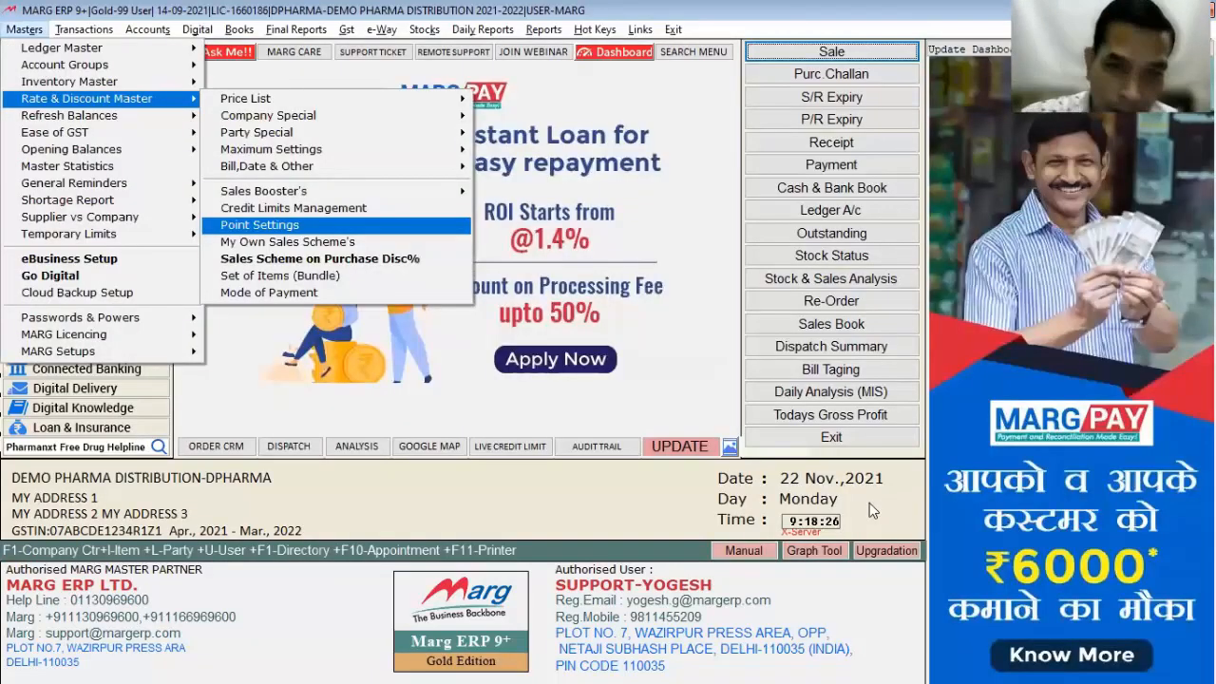
Step: Make points calculation value based, keeping Amount+Tax at N and the other options unchanged
key("Return")
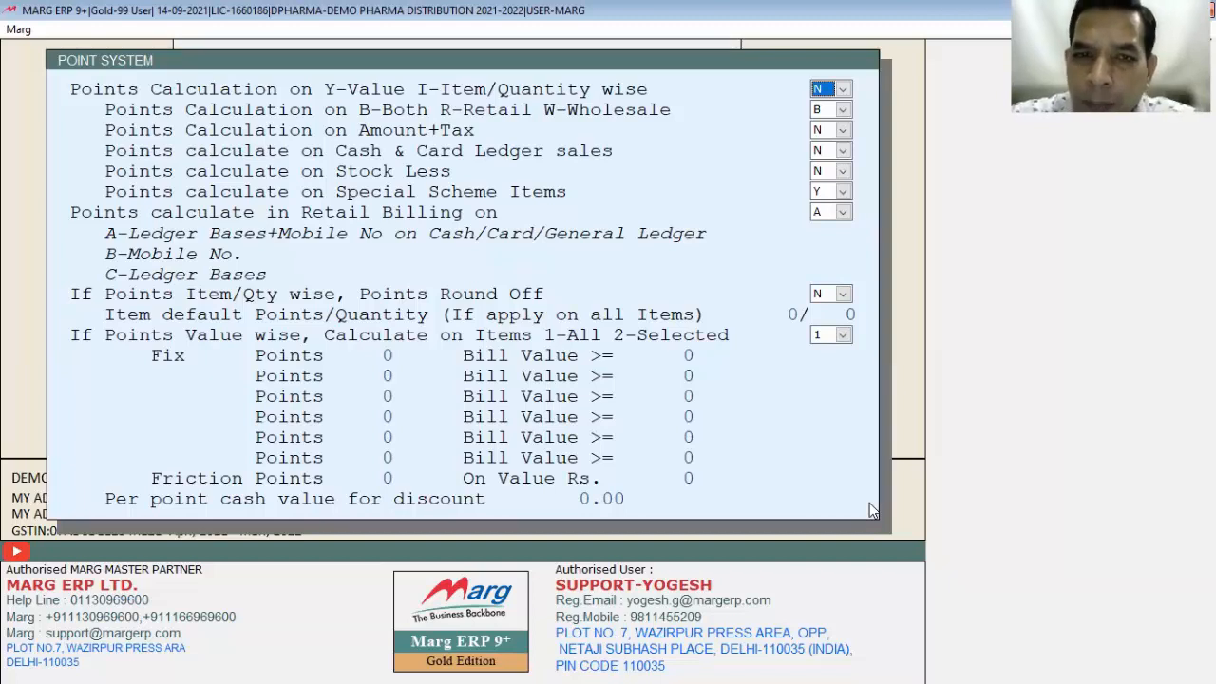
key("y")
key("Return")
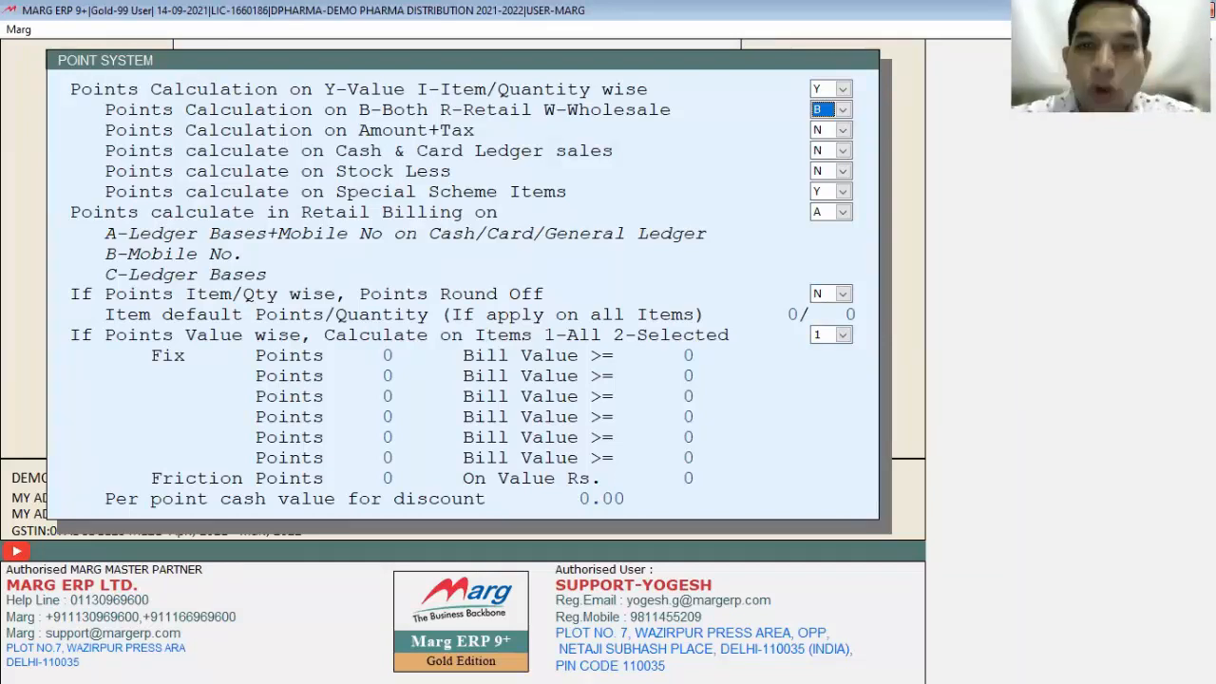
key("Return")
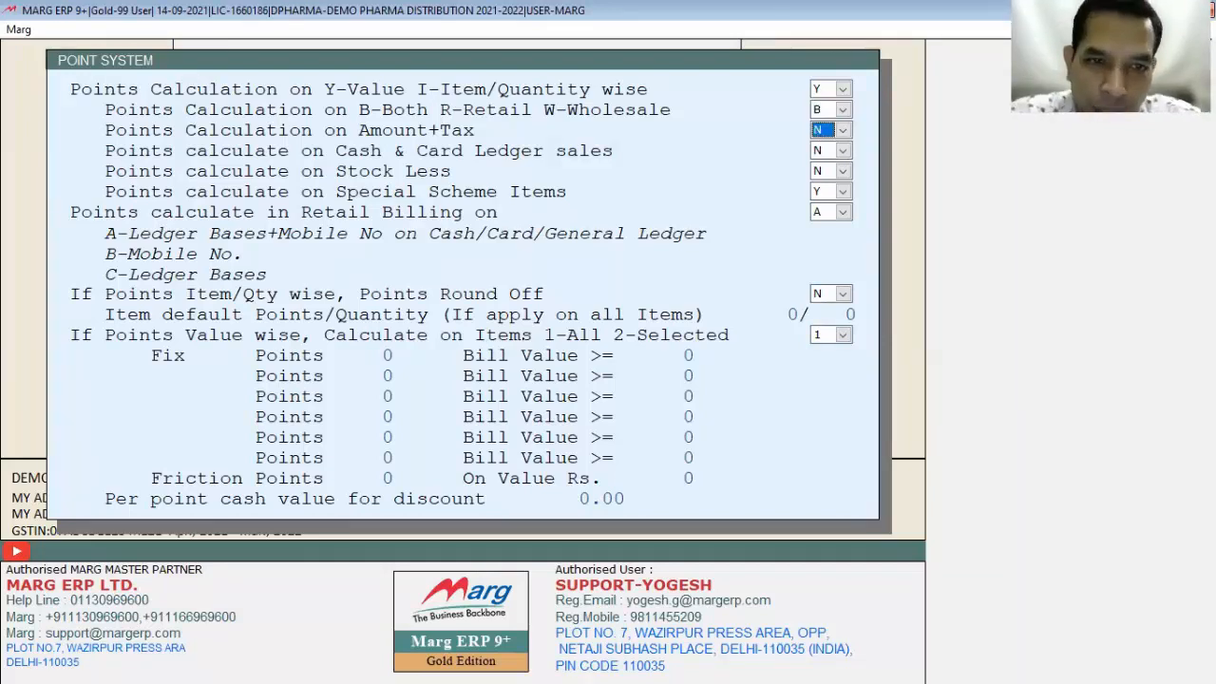
key("space")
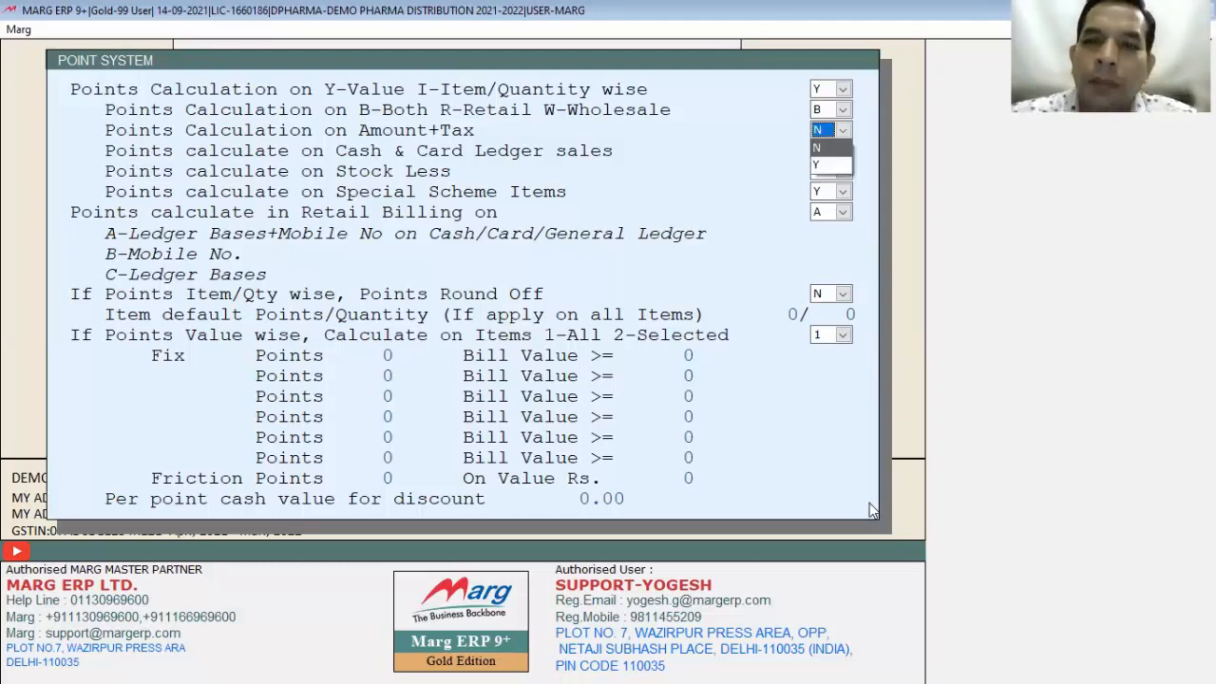
key("Return")
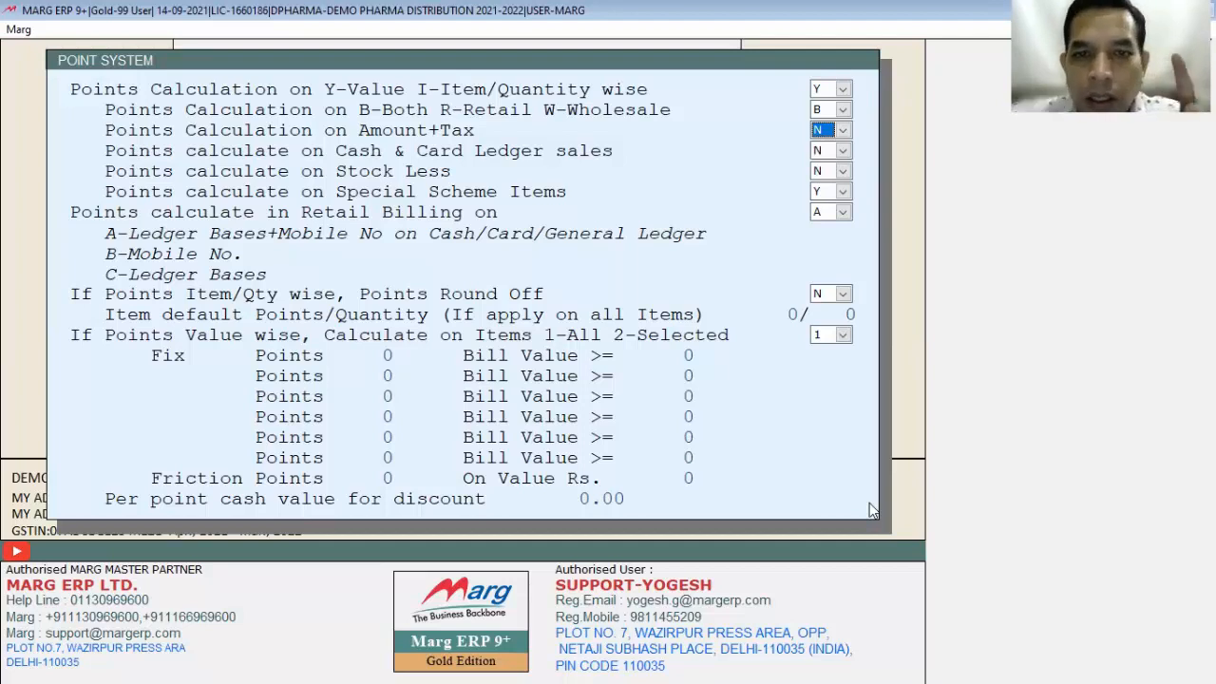
key("Return")
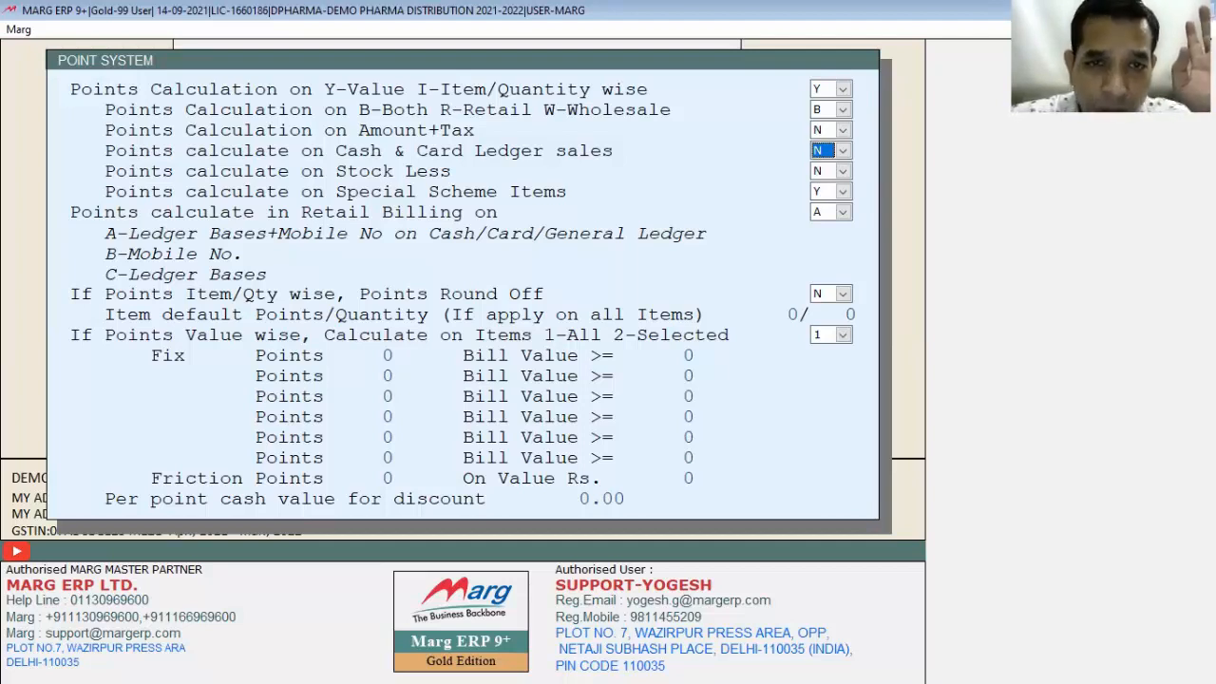
key("Return")
key("Return")
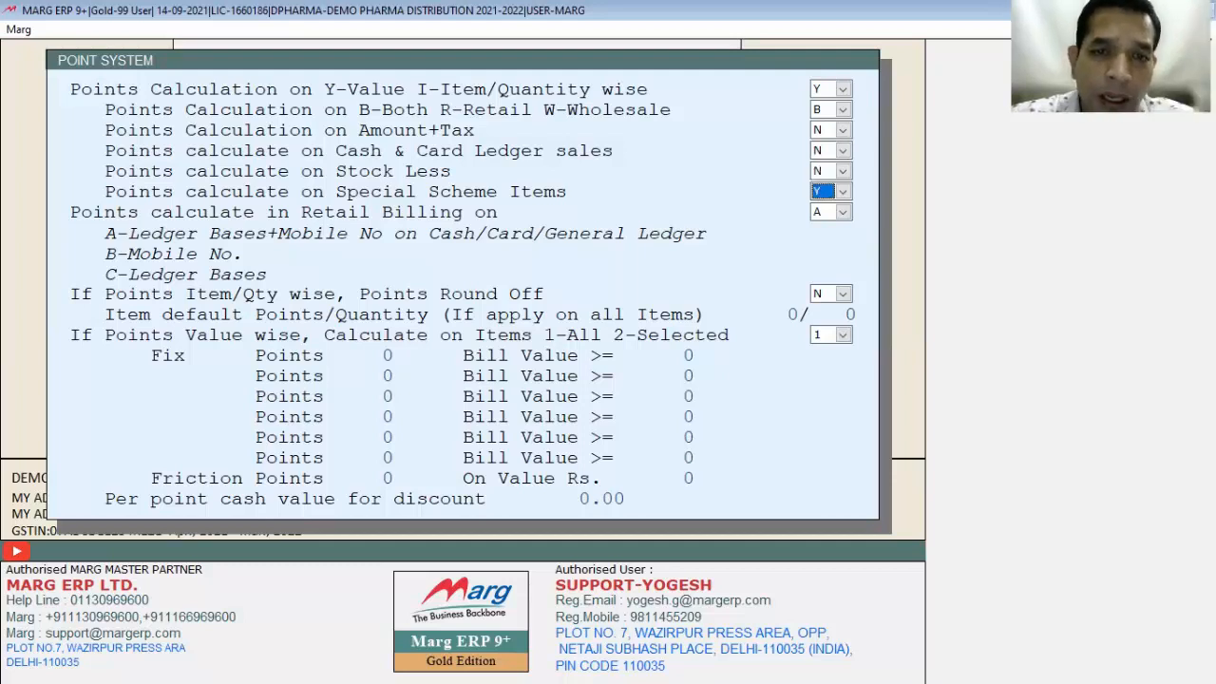
key("Return")
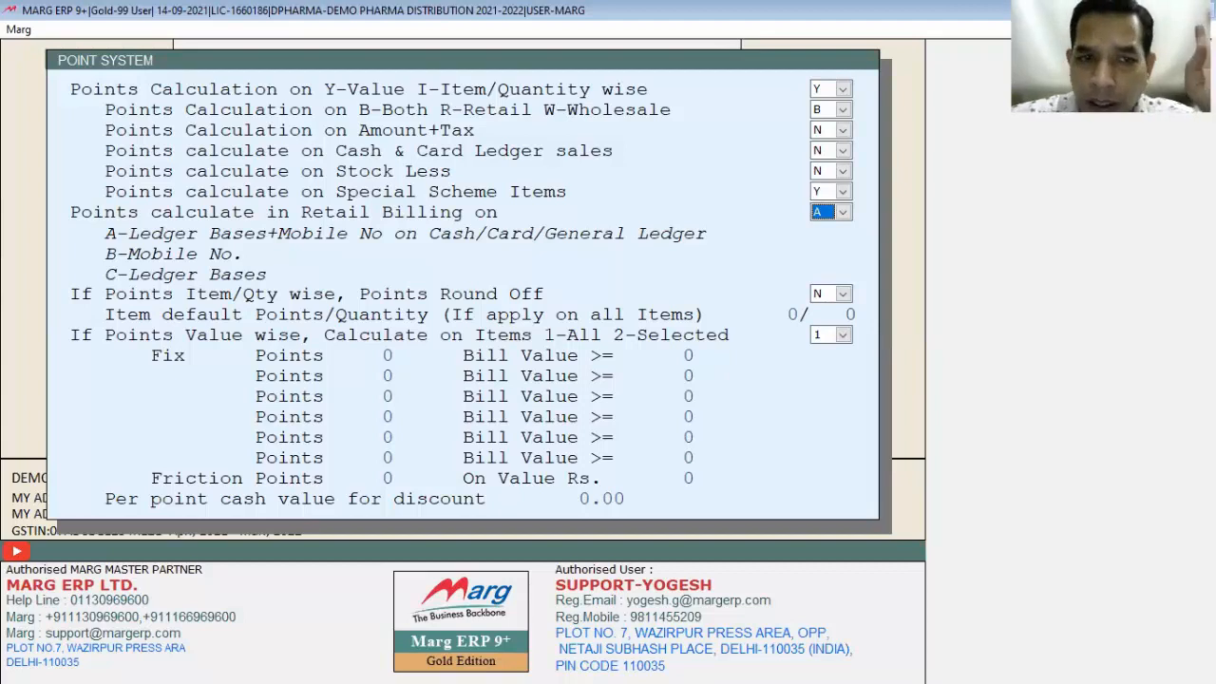
key("Return")
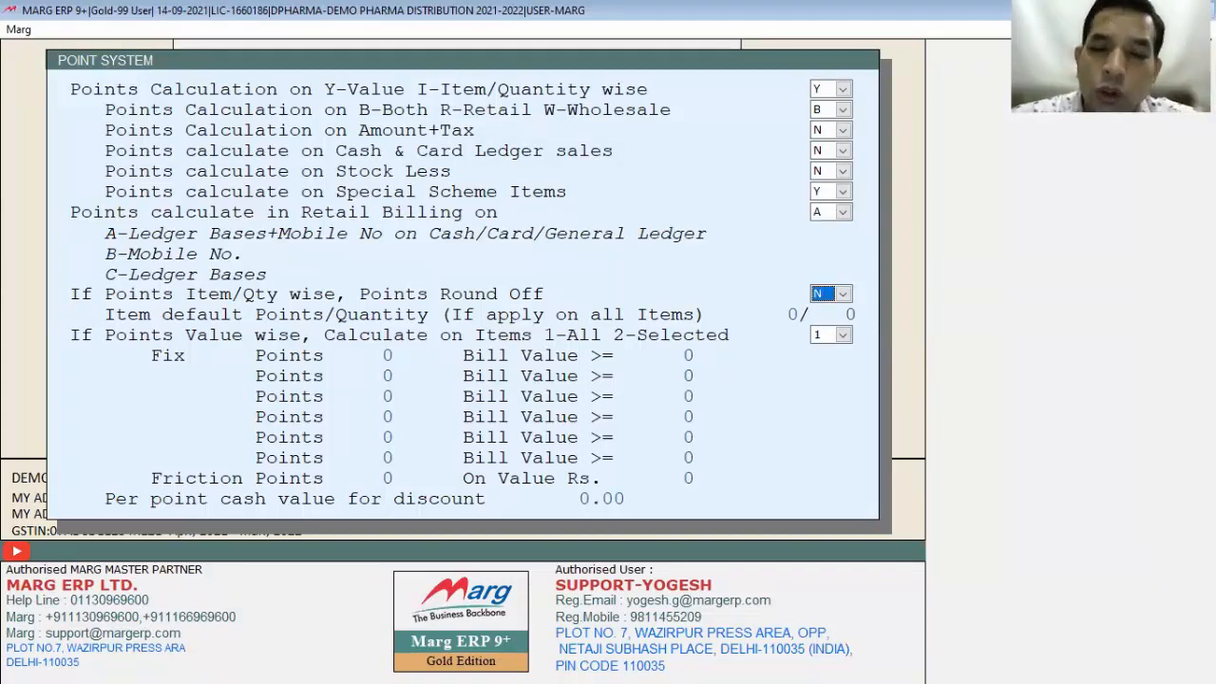
key("Return")
key("Return")
key("Return")
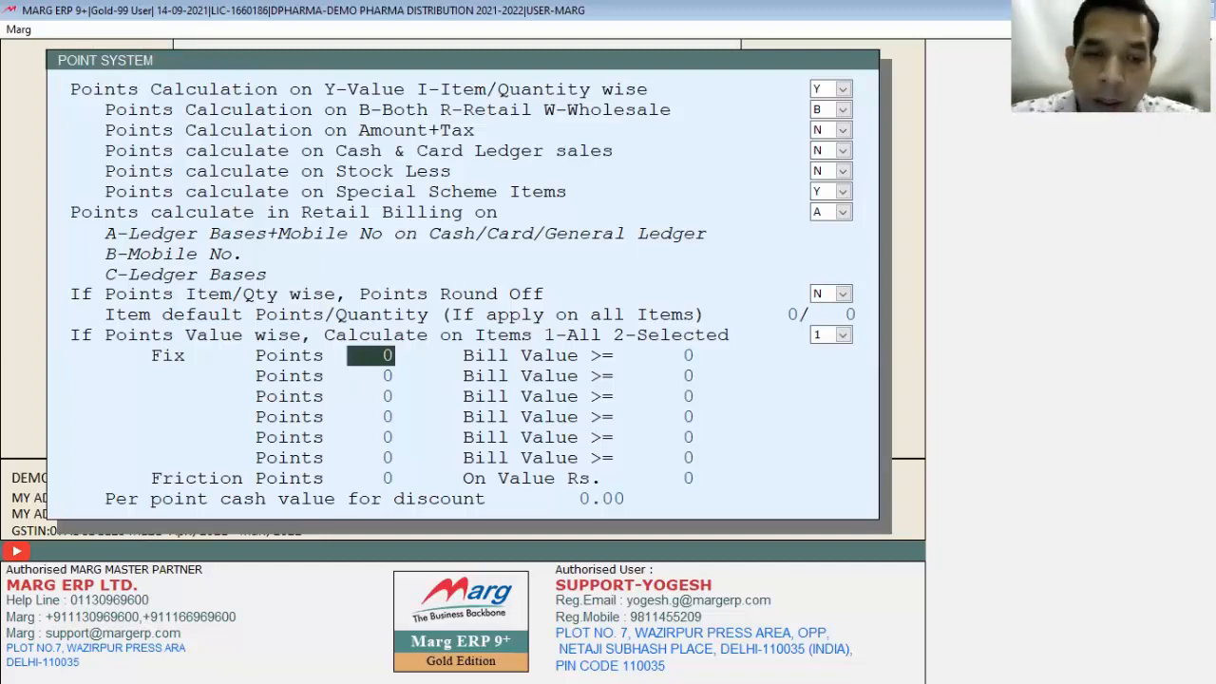
key("Return")
key("Return")
key("Return")
key("Return")
key("Return")
key("Return")
key("Return")
key("Return")
key("Return")
key("Return")
key("Return")
key("Return")
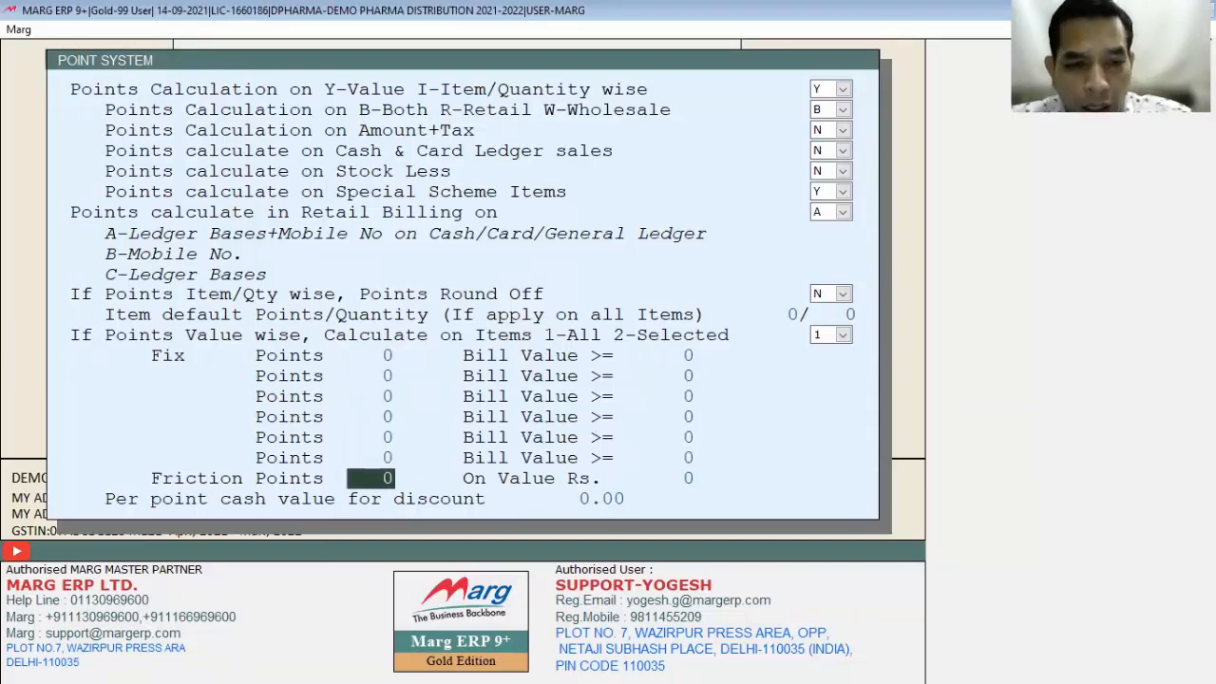
Step: Enter 1 point per Rs. 100 with a cash discount value of 10 per point
type("1")
key("Return")
type("100")
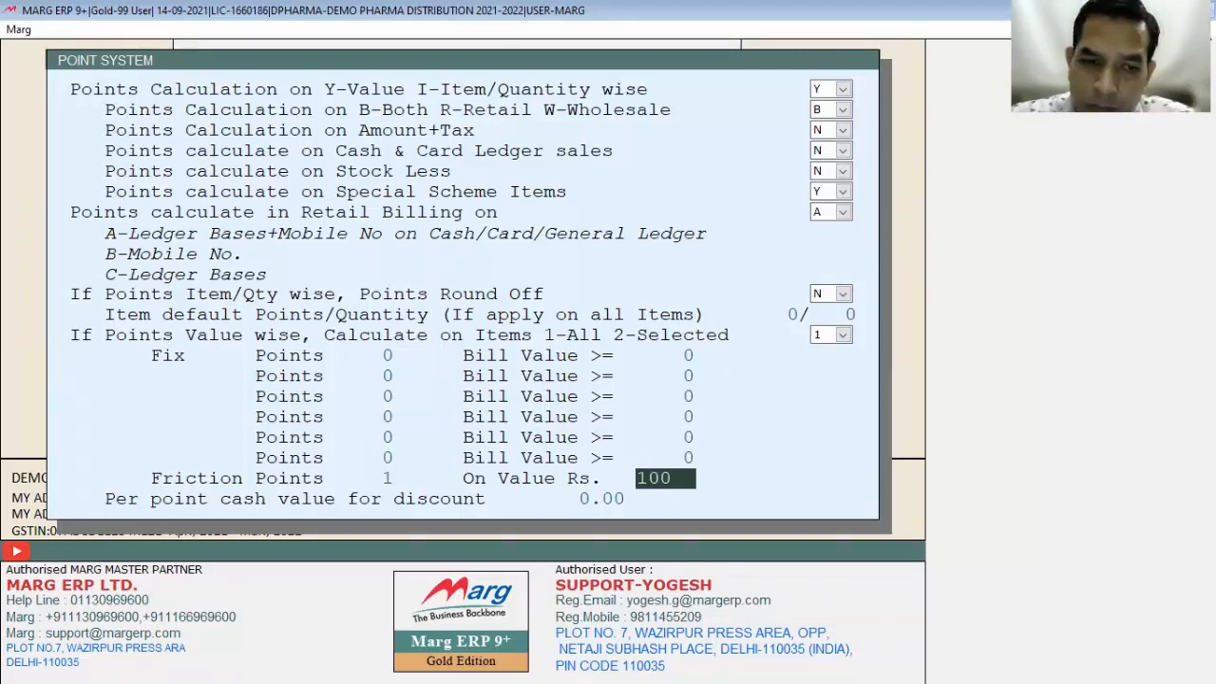
key("Return")
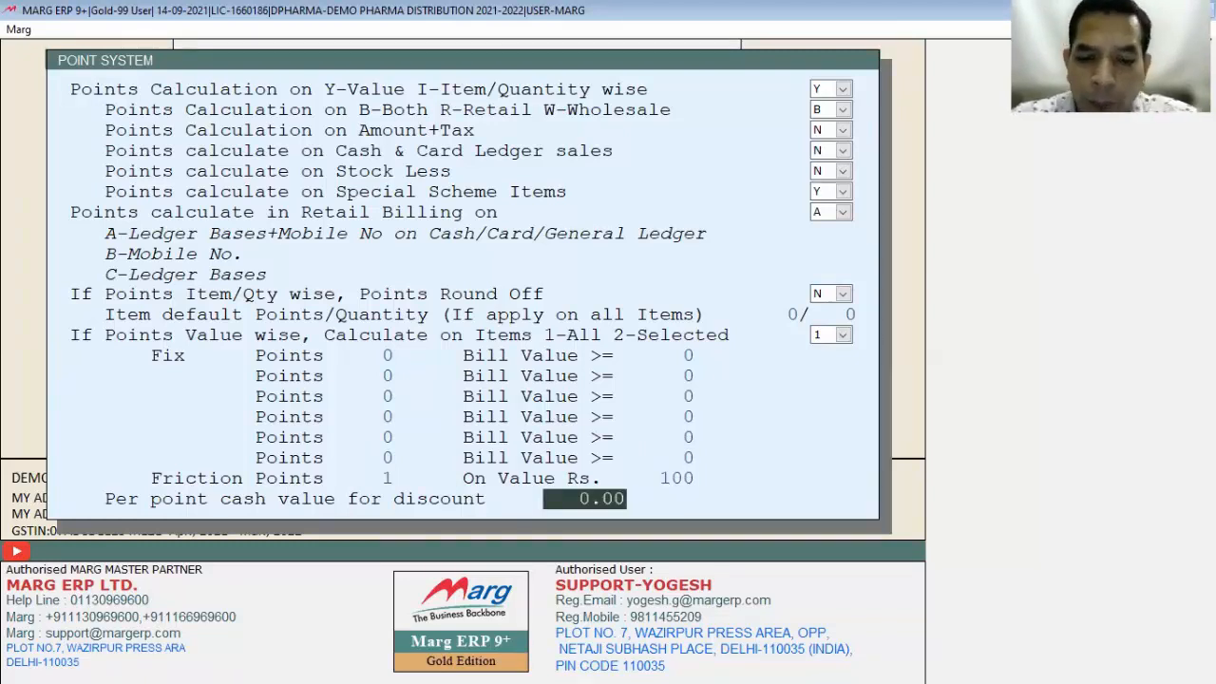
type("10")
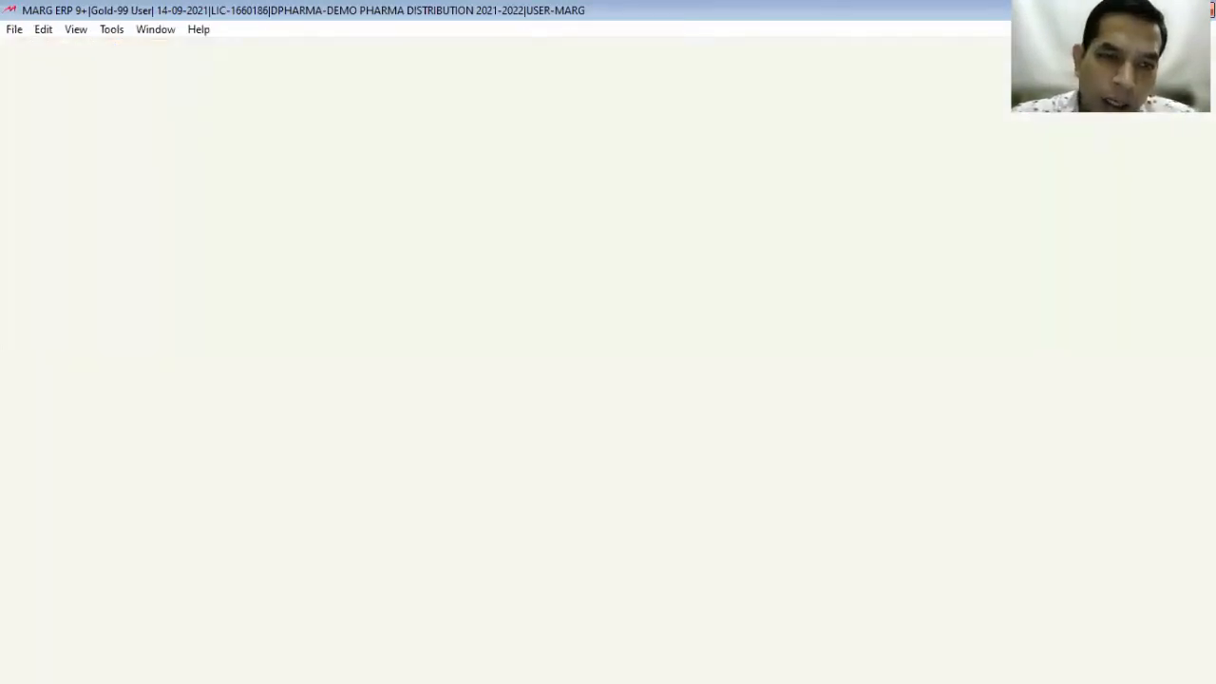
Step: Save the point settings and start a sale bill for A2Z PHARMACY
key("Up")
key("Up")
key("Return")
key("Return")
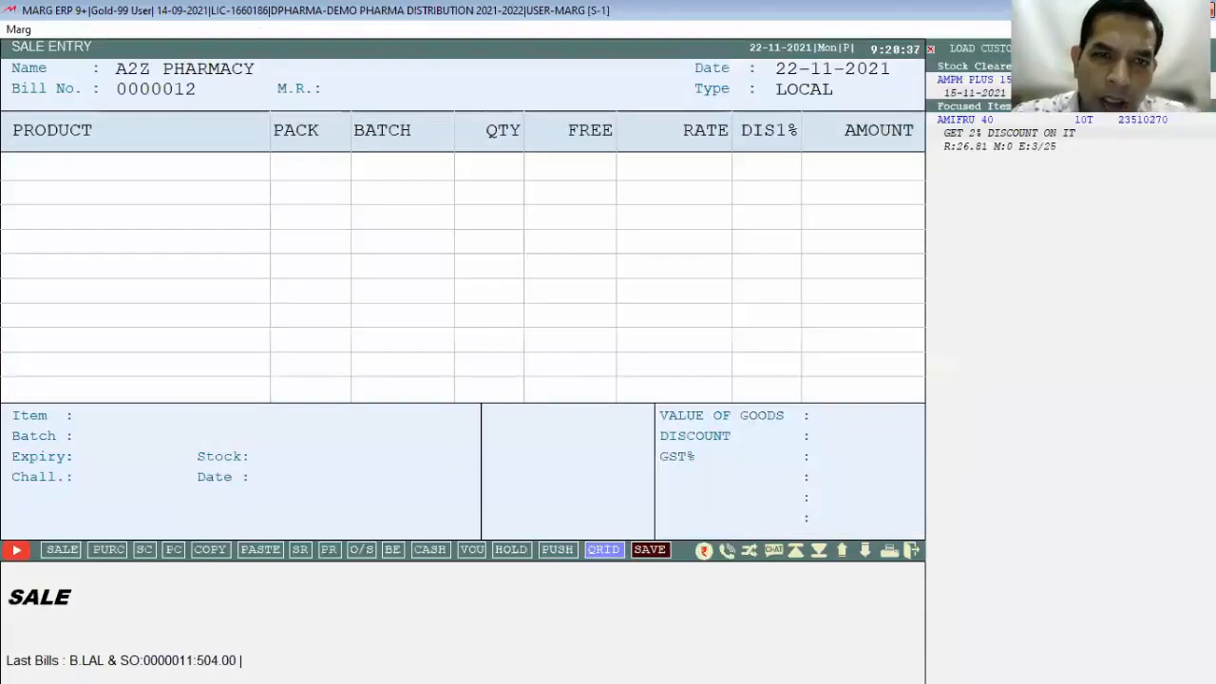
key("Return")
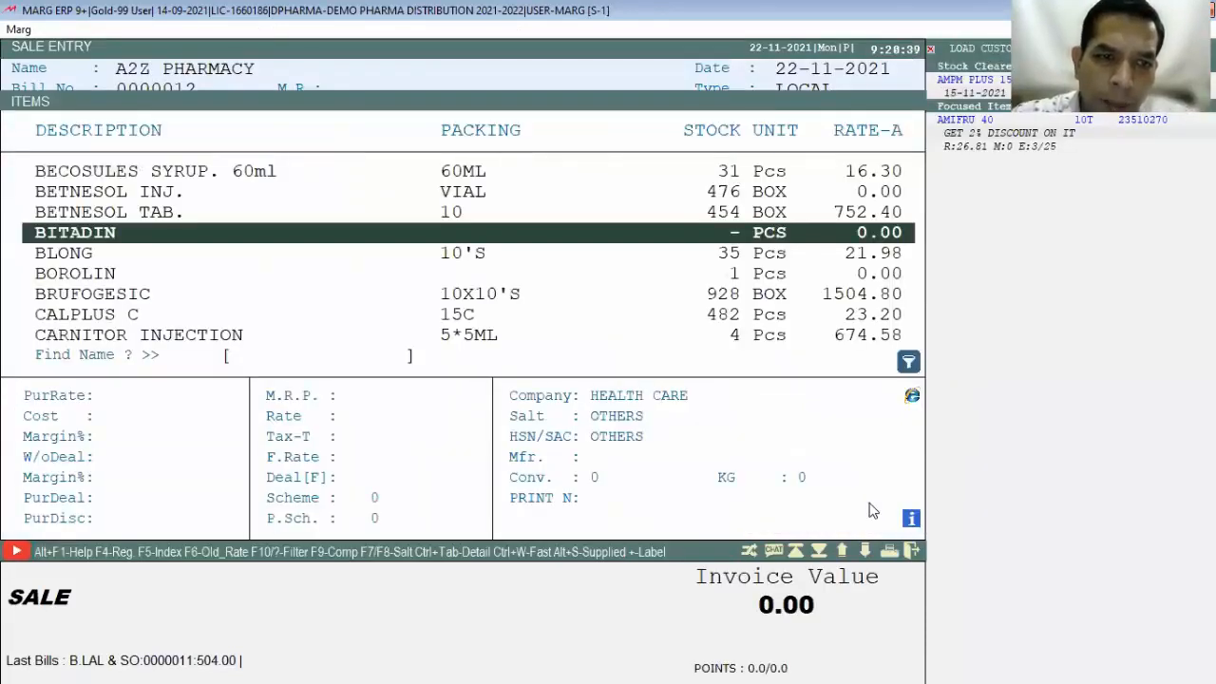
Step: Add 10 BLONG from batch 04107 and save the 239.00 bill
key("Down")
key("Return")
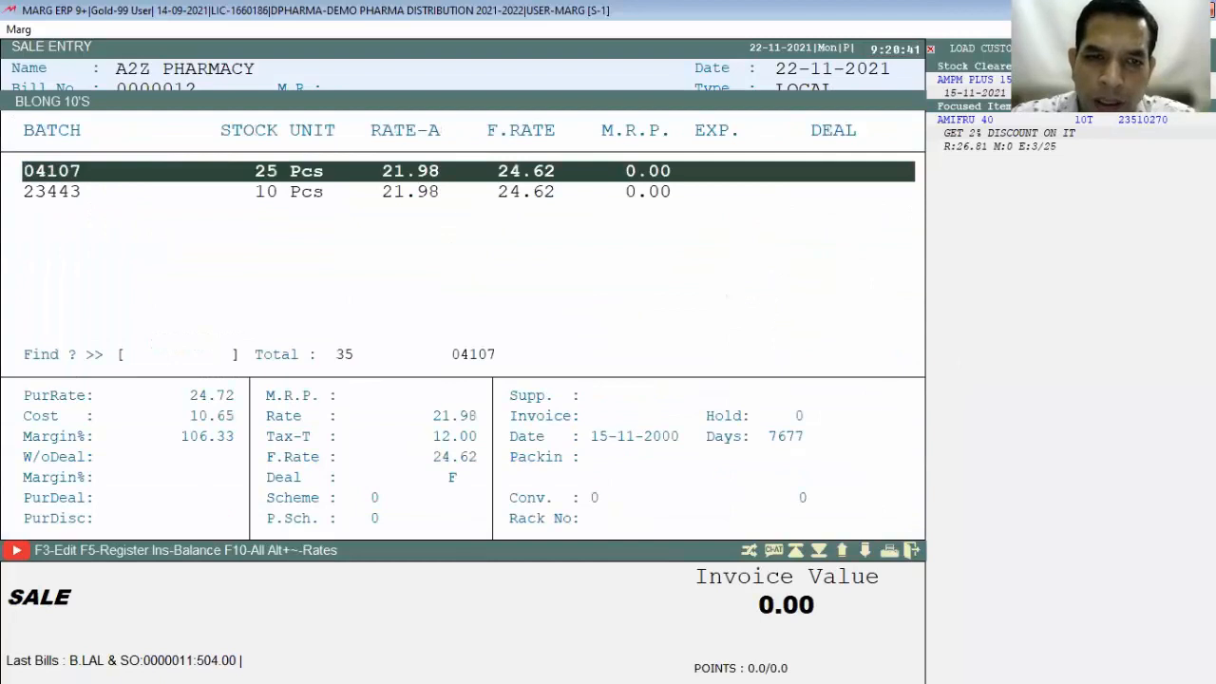
key("Return")
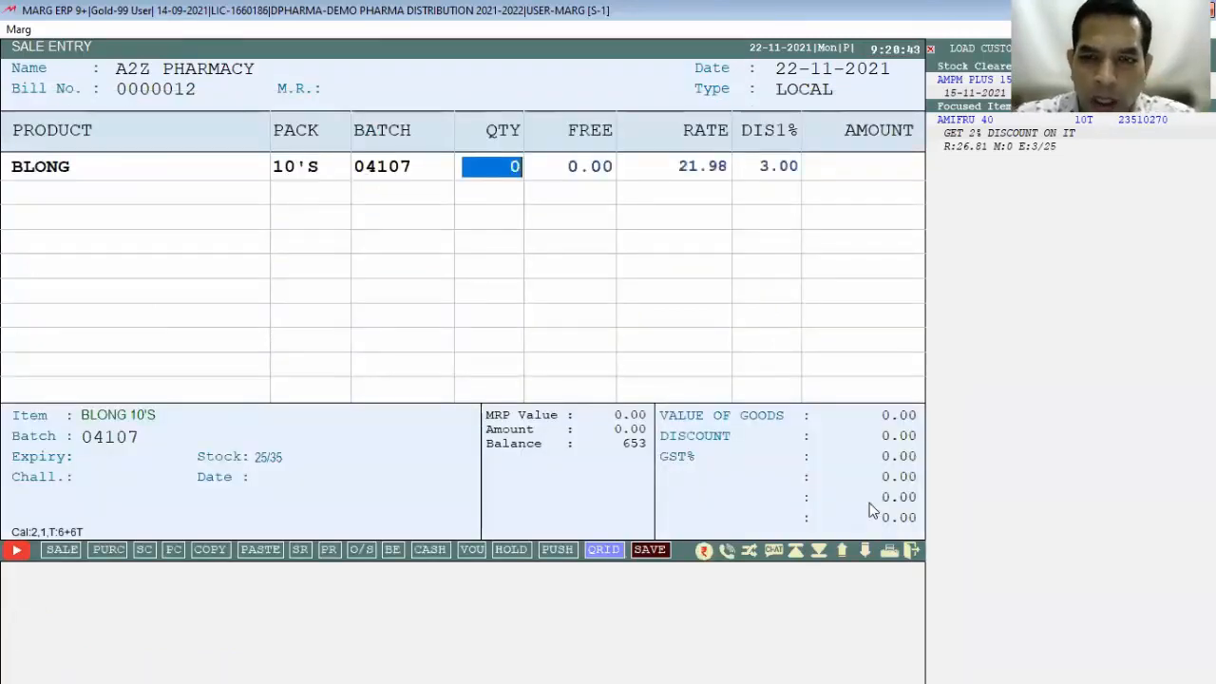
type("10")
key("Return")
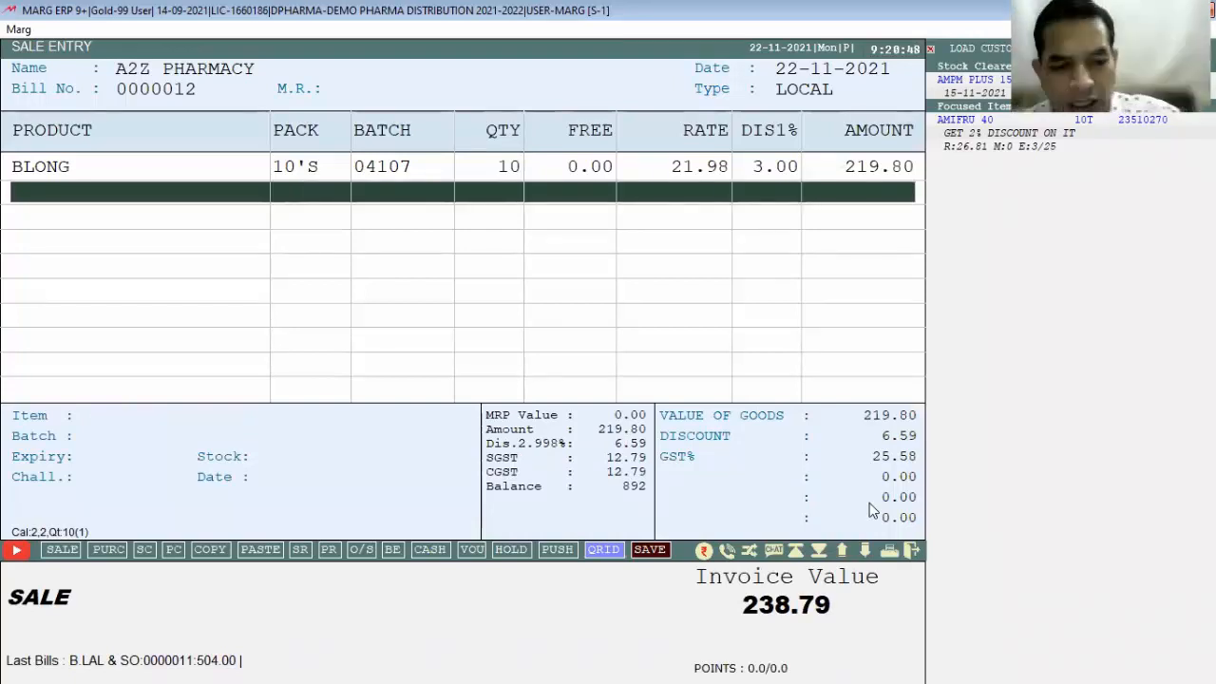
key("Tab")
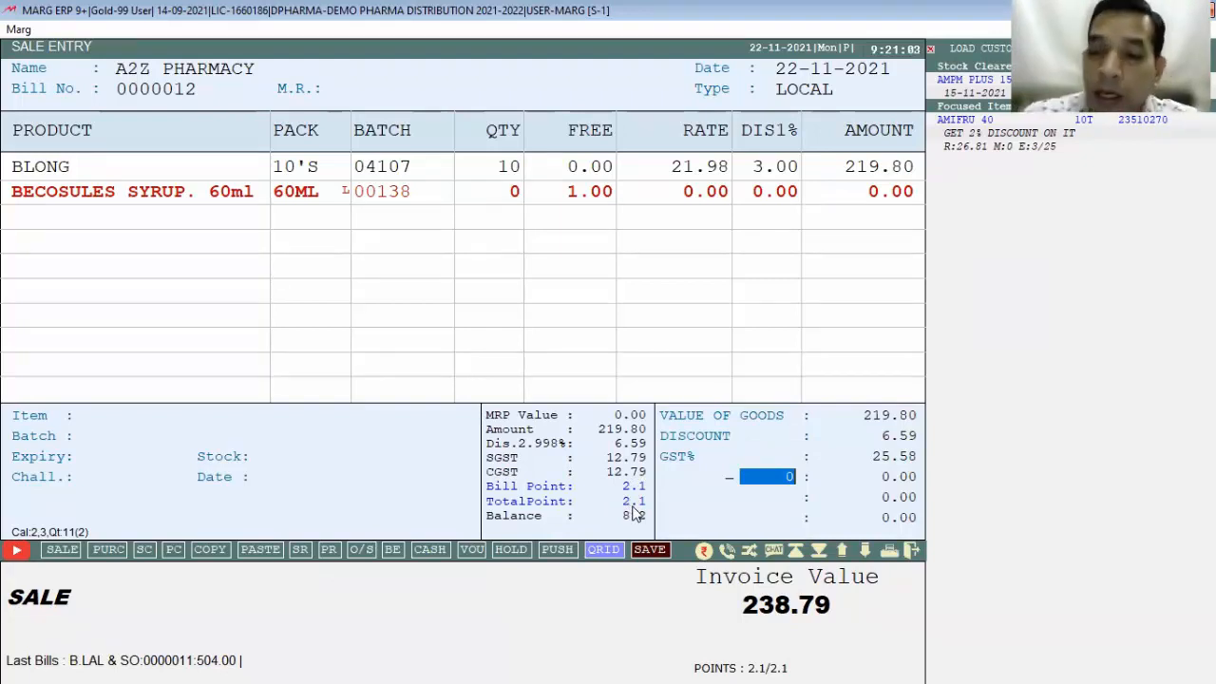
key("Return")
key("Return")
key("Return")
key("Return")
key("Return")
key("Return")
key("Return")
key("Return")
key("Return")
key("Return")
key("Return")
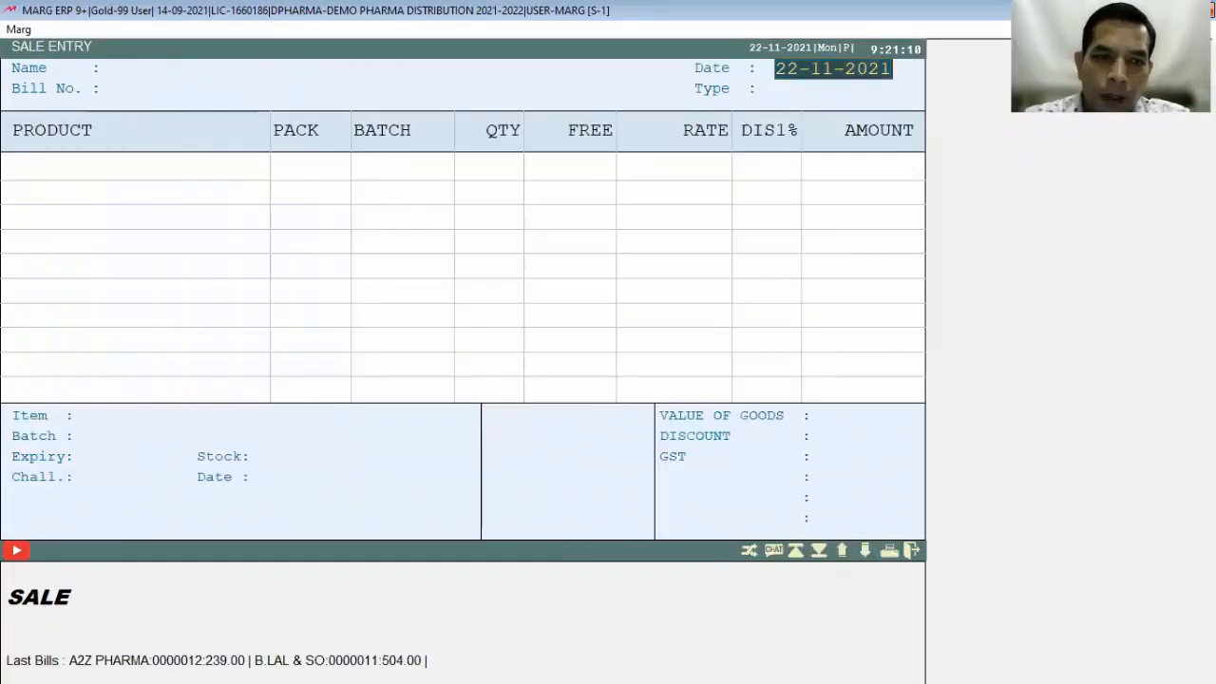
key("Escape")
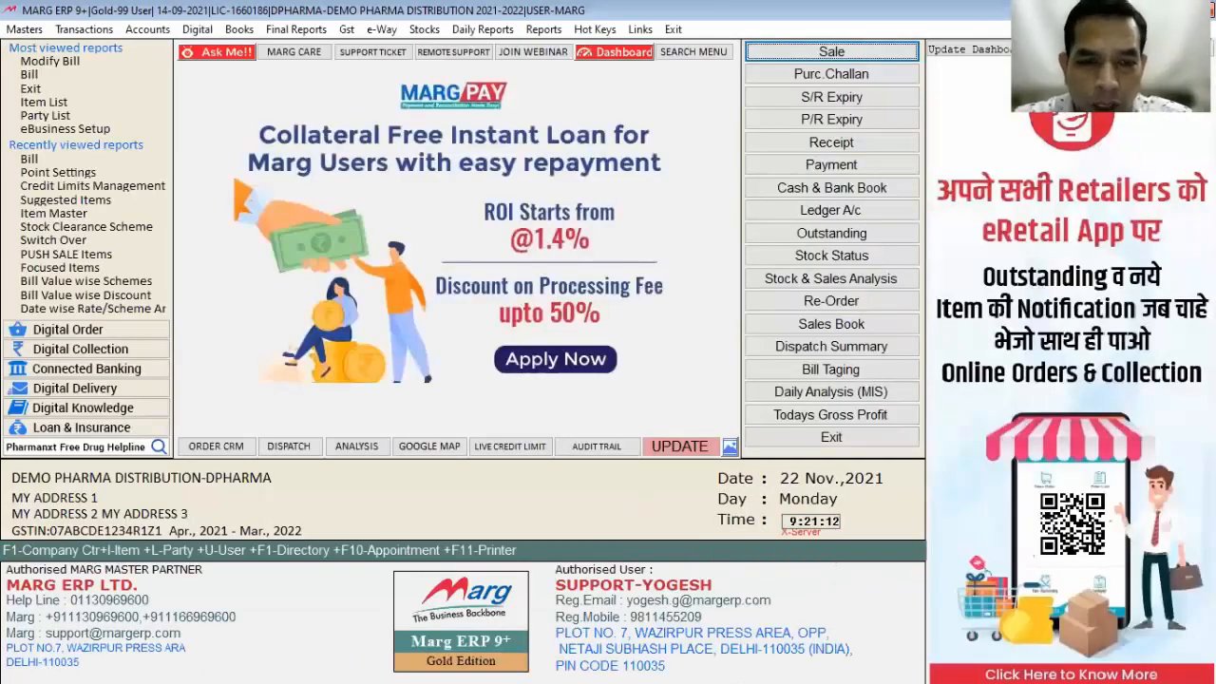
Step: Confirm 2.1 points in A2Z PHARMACY's ledger Other Detail, then bring up Menu Search
key("Return")
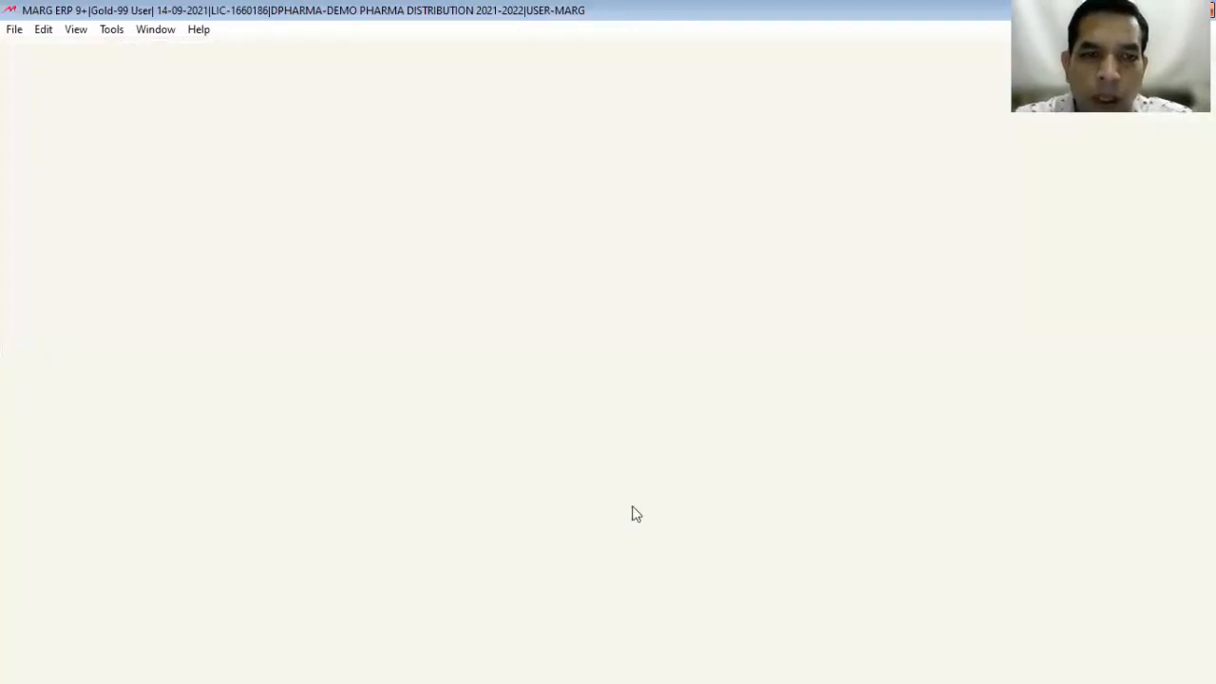
key("Return")
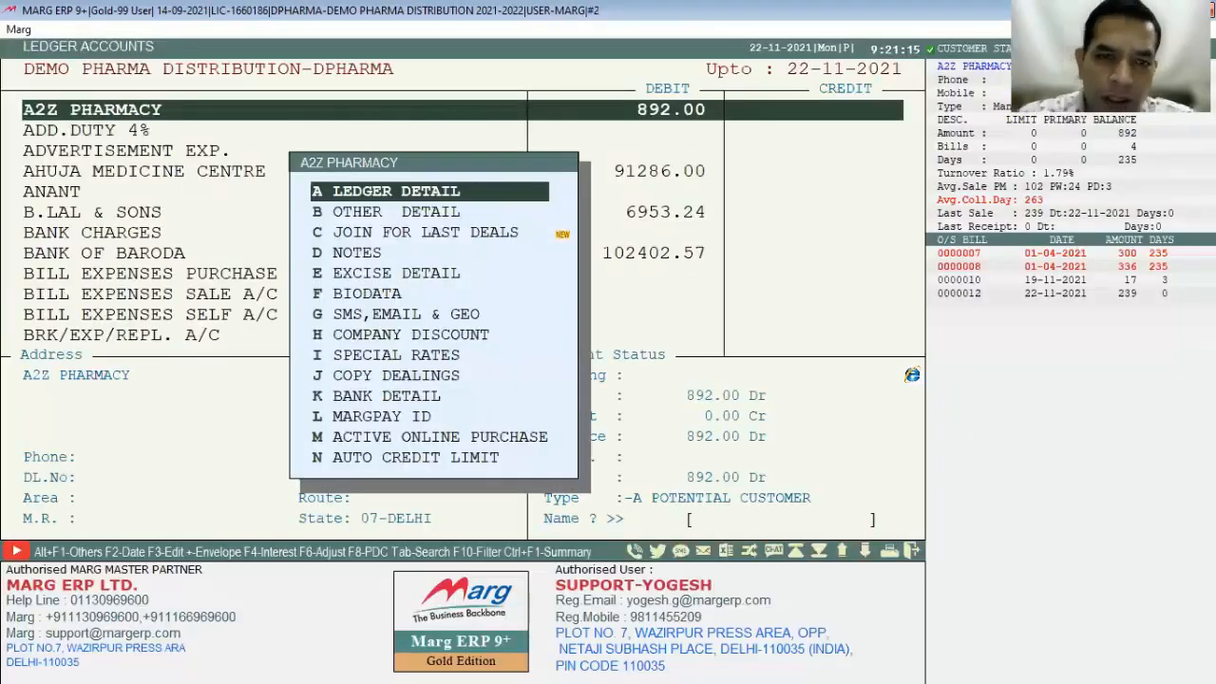
key("Down")
key("Return")
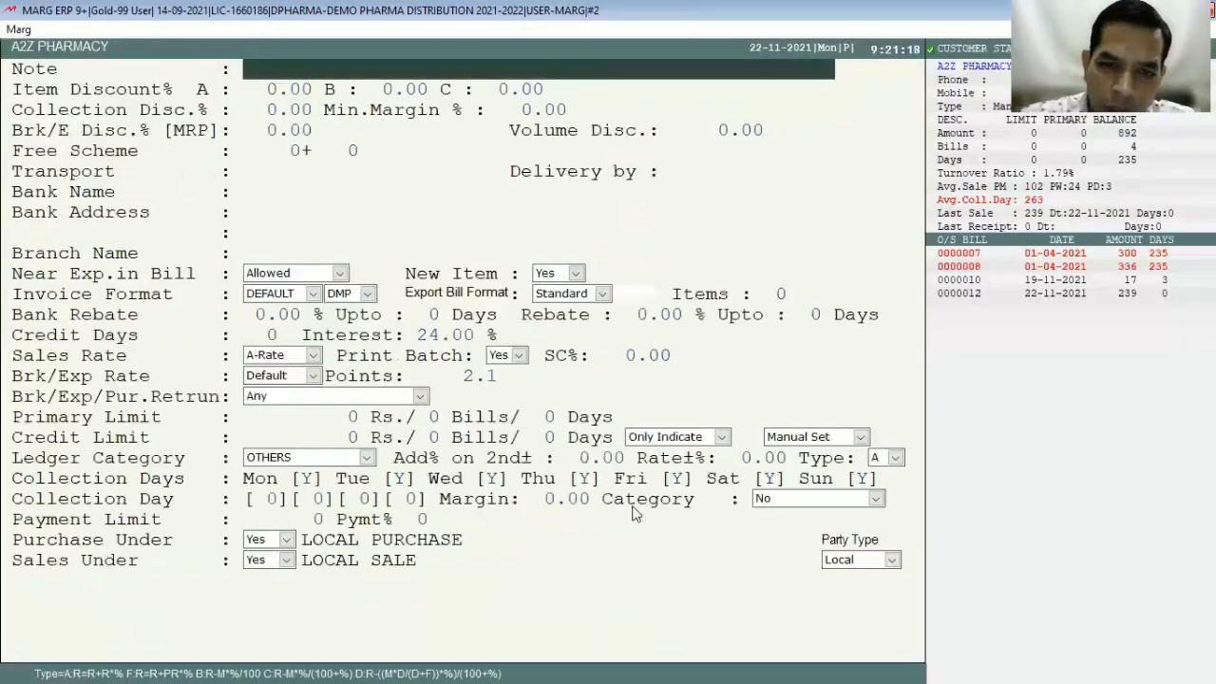
left_click(455, 370)
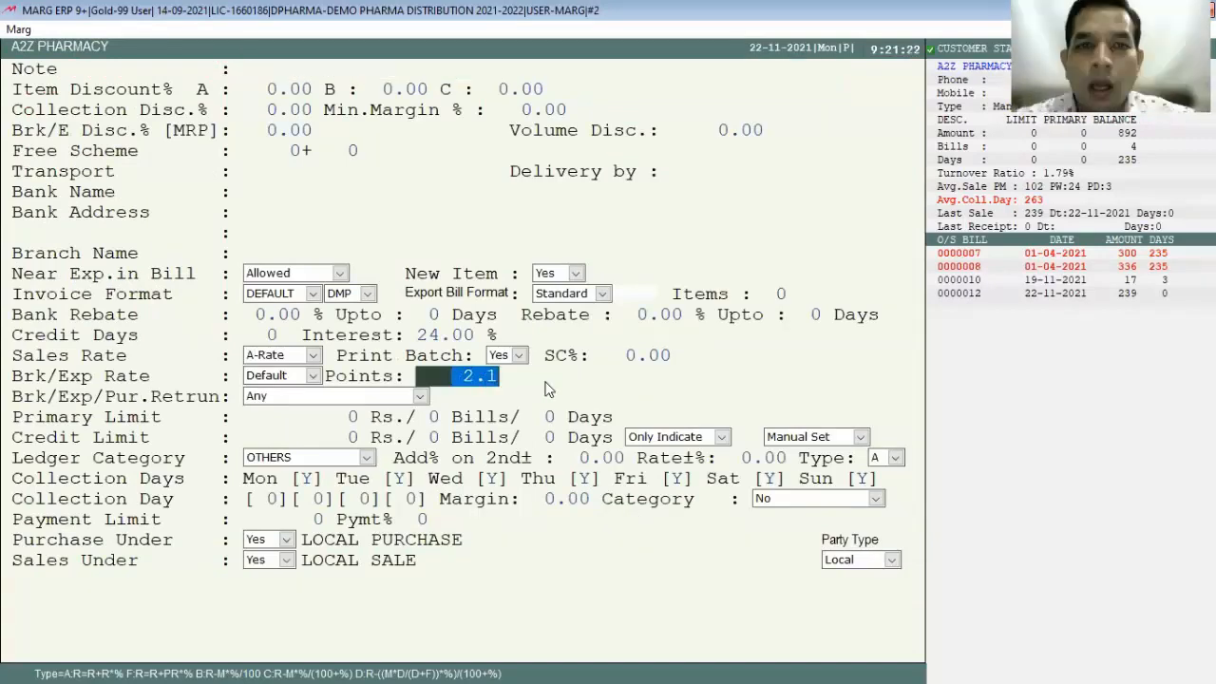
key("Escape")
key("Escape")
key("Escape")
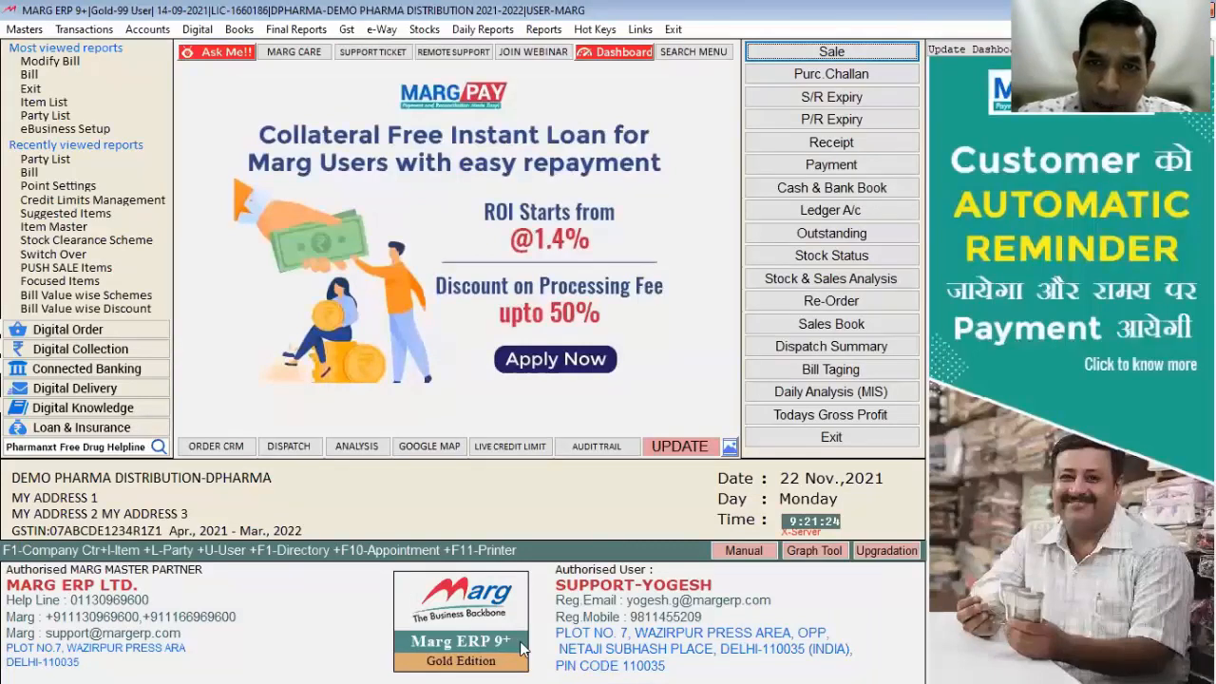
left_click(701, 54)
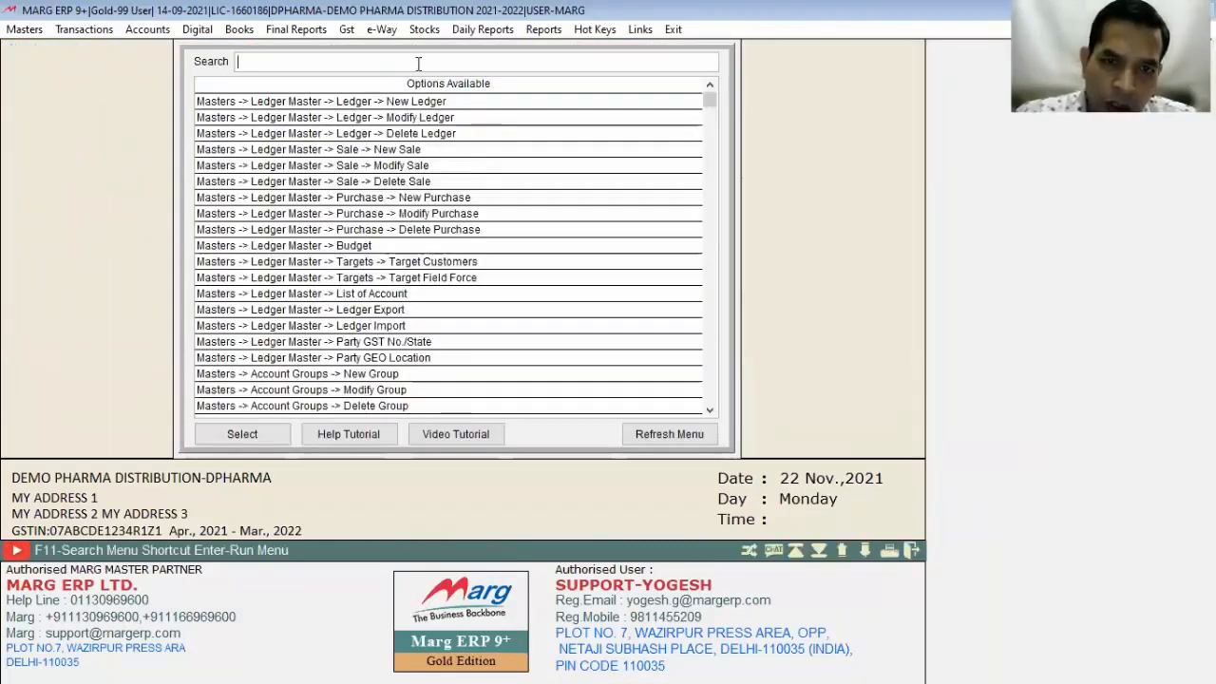
Step: Search 'POINT', view the Points Summary showing 2.1 points worth 21, then close it
type("POINT")
key("Down")
key("Return")
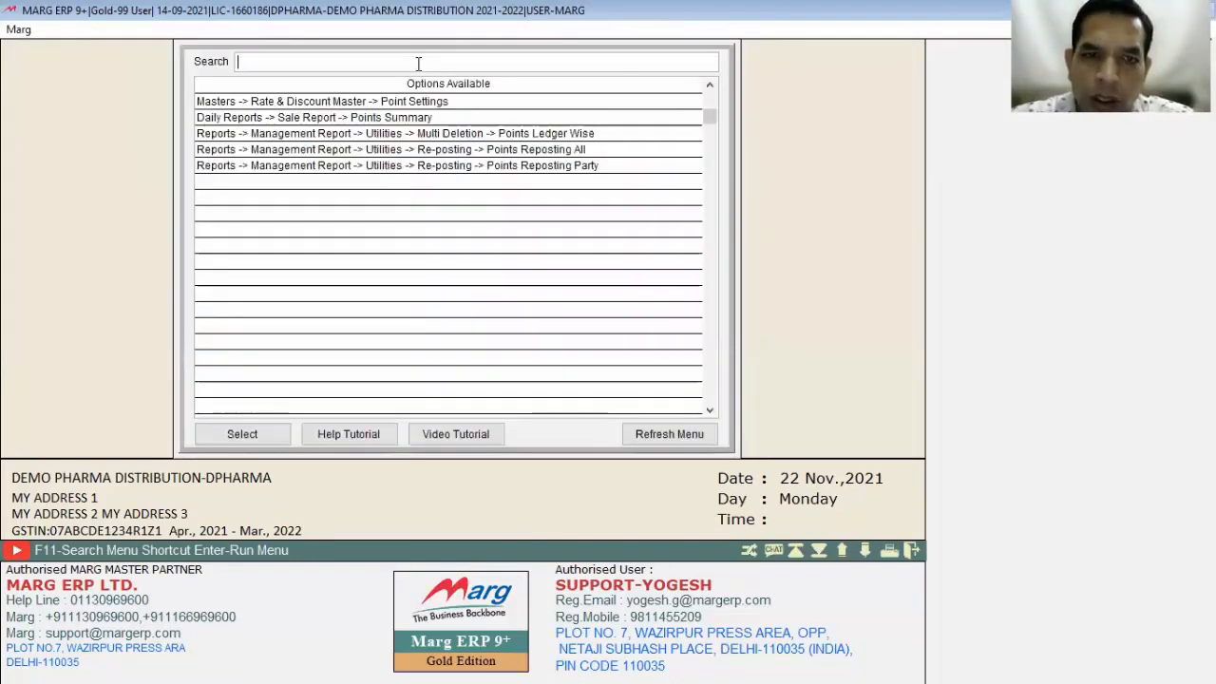
key("Down")
key("Down")
key("Up")
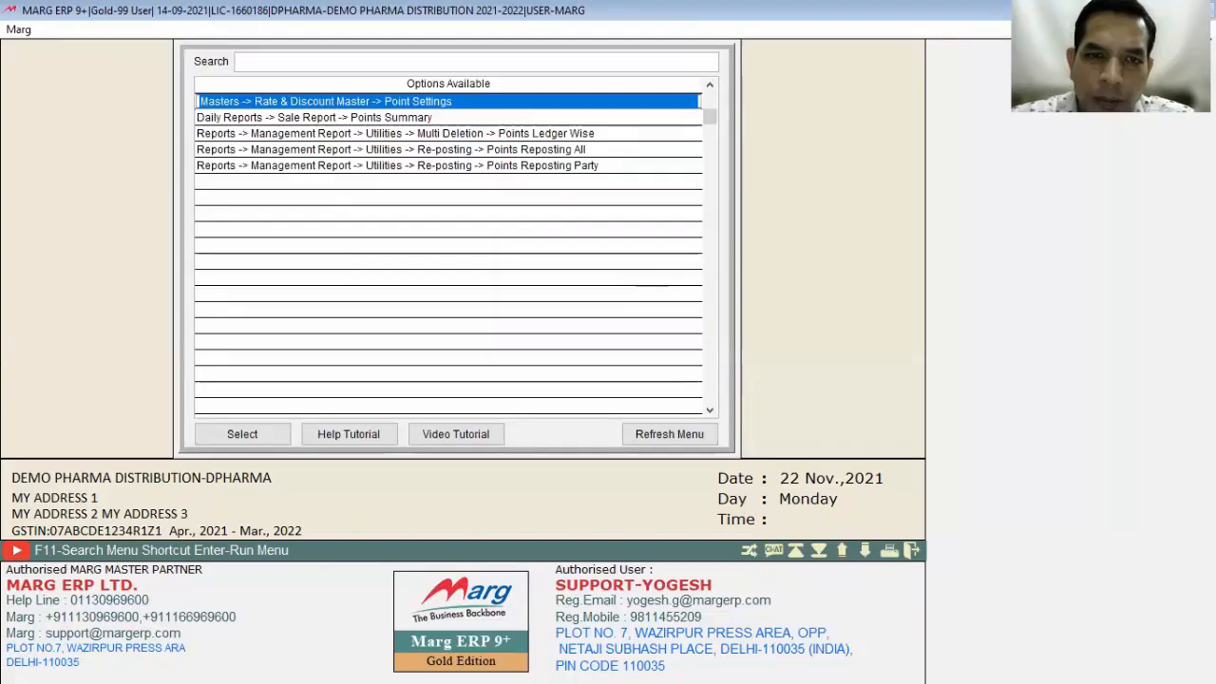
key("Return")
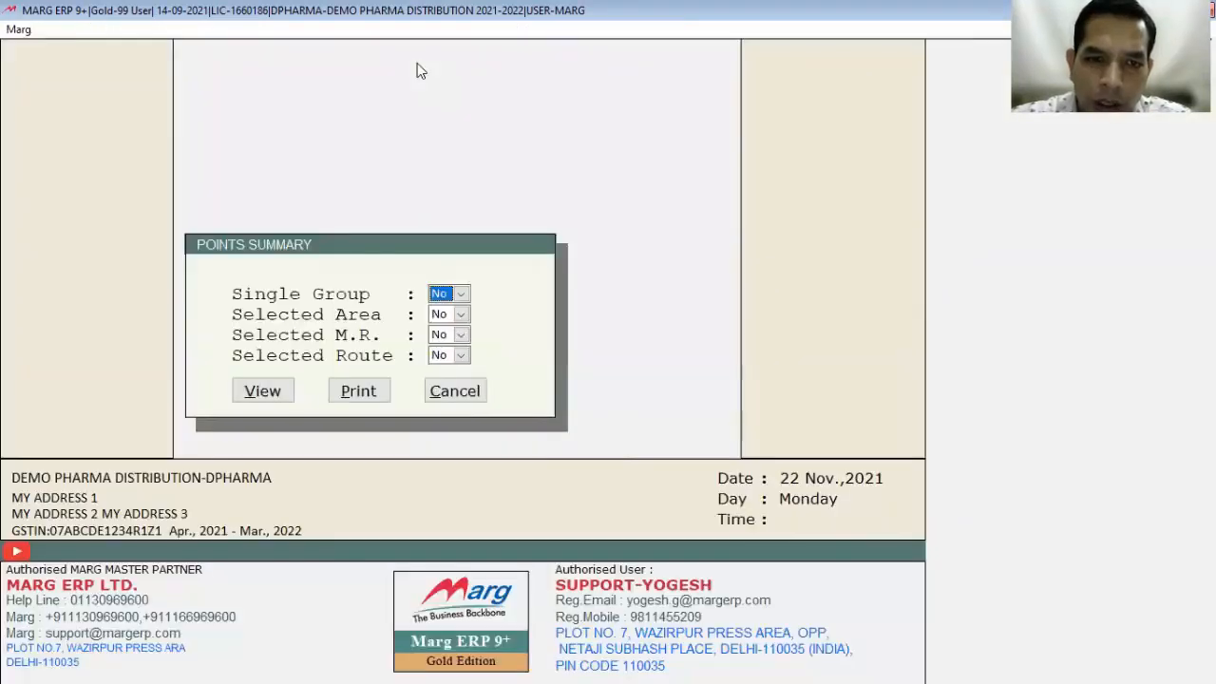
key("Return")
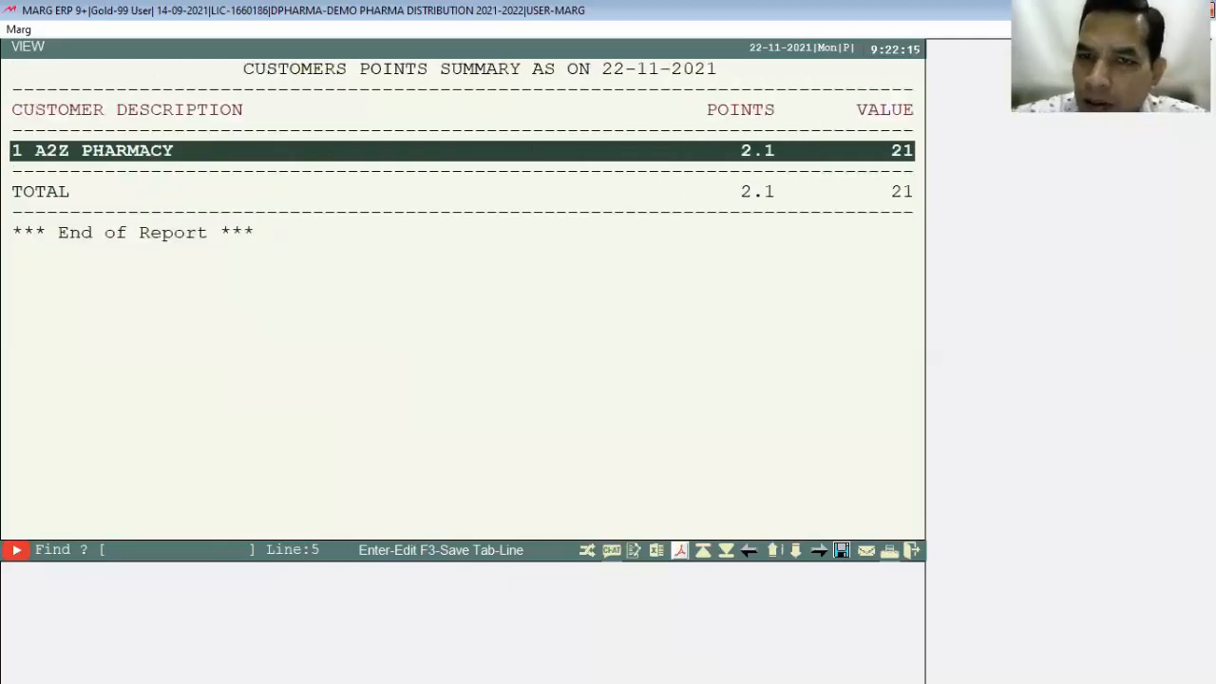
key("Escape")
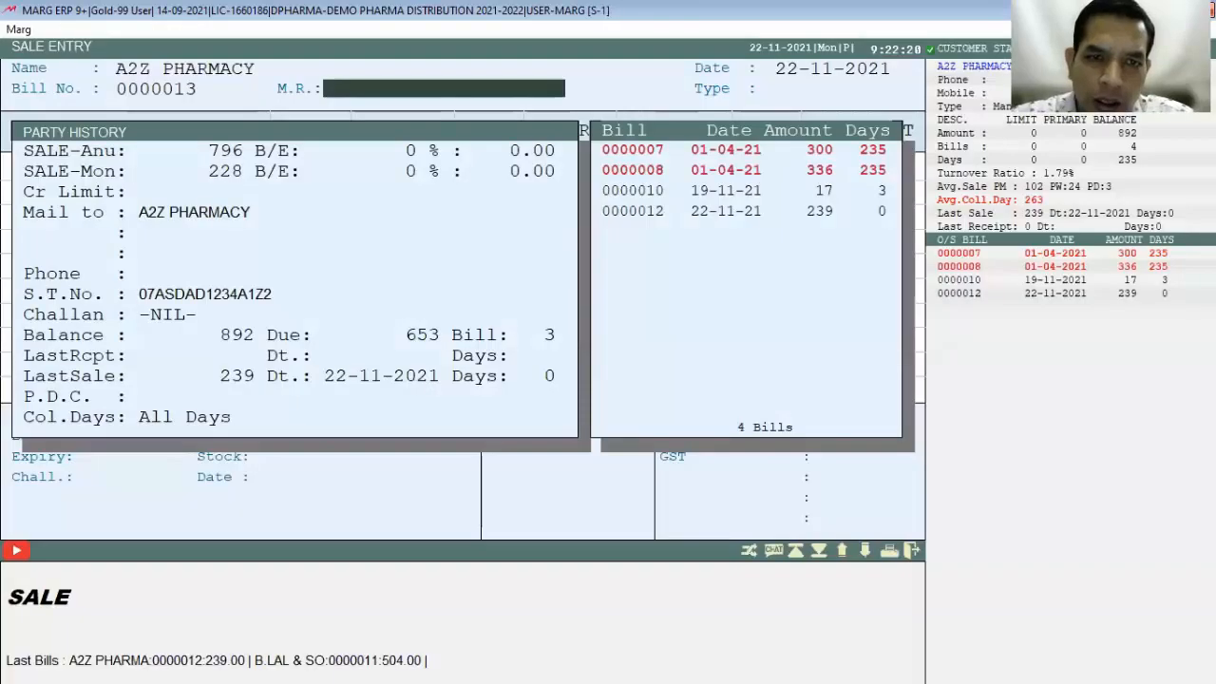
Step: Start a sale bill for A2Z PHARMACY with one CALPLUS C
key("Return")
key("Return")
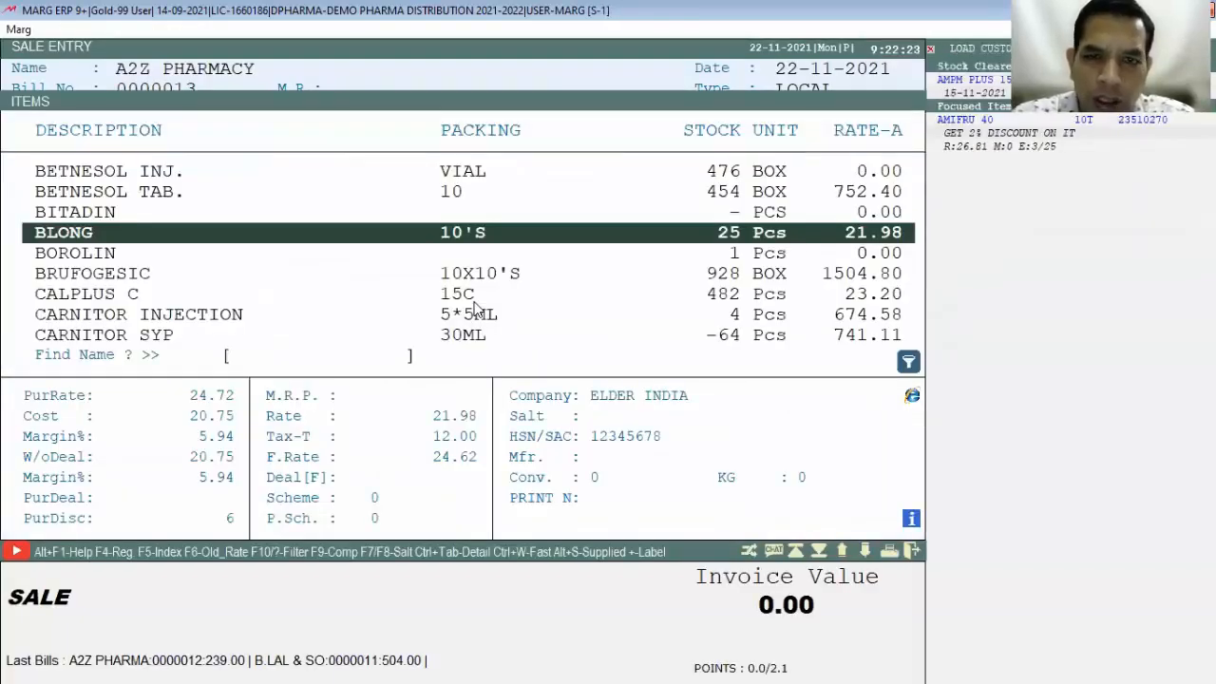
key("Down")
key("Down")
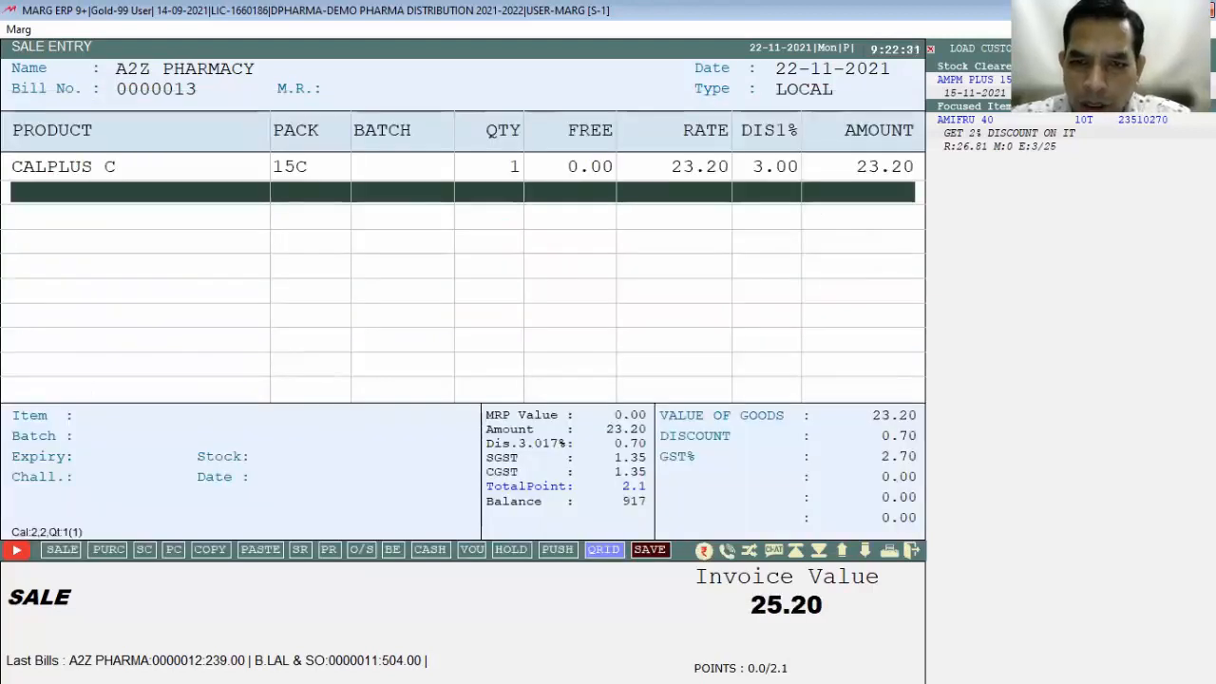
key("Escape")
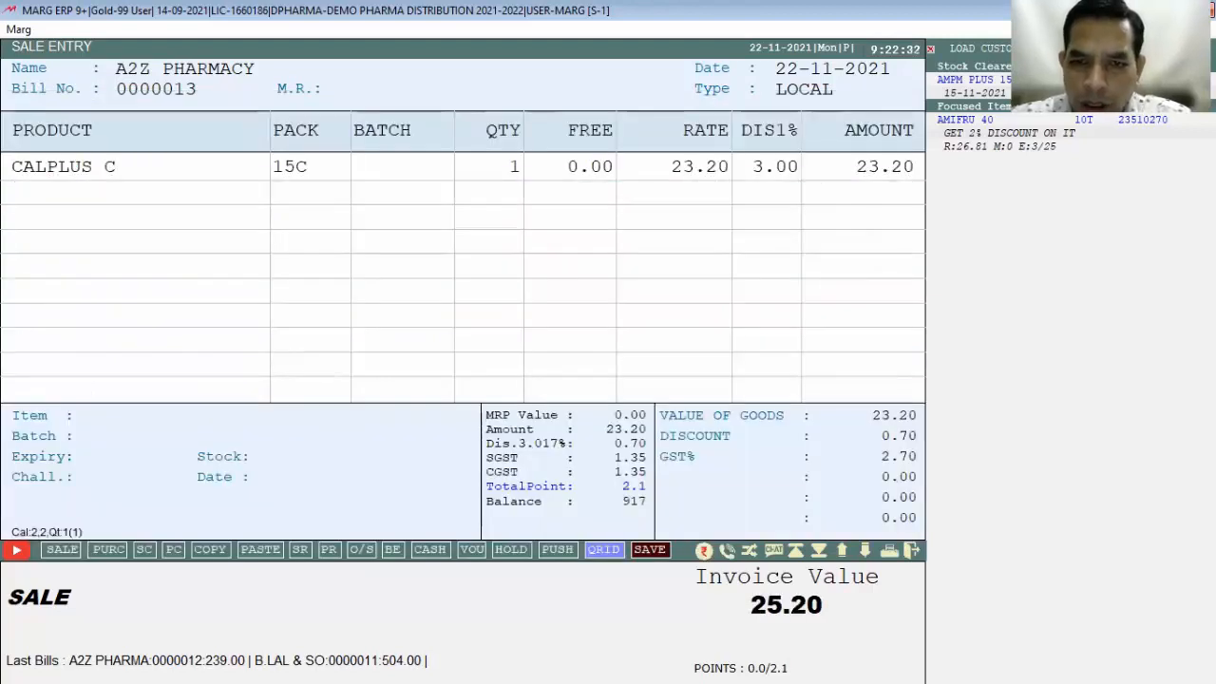
key("Return")
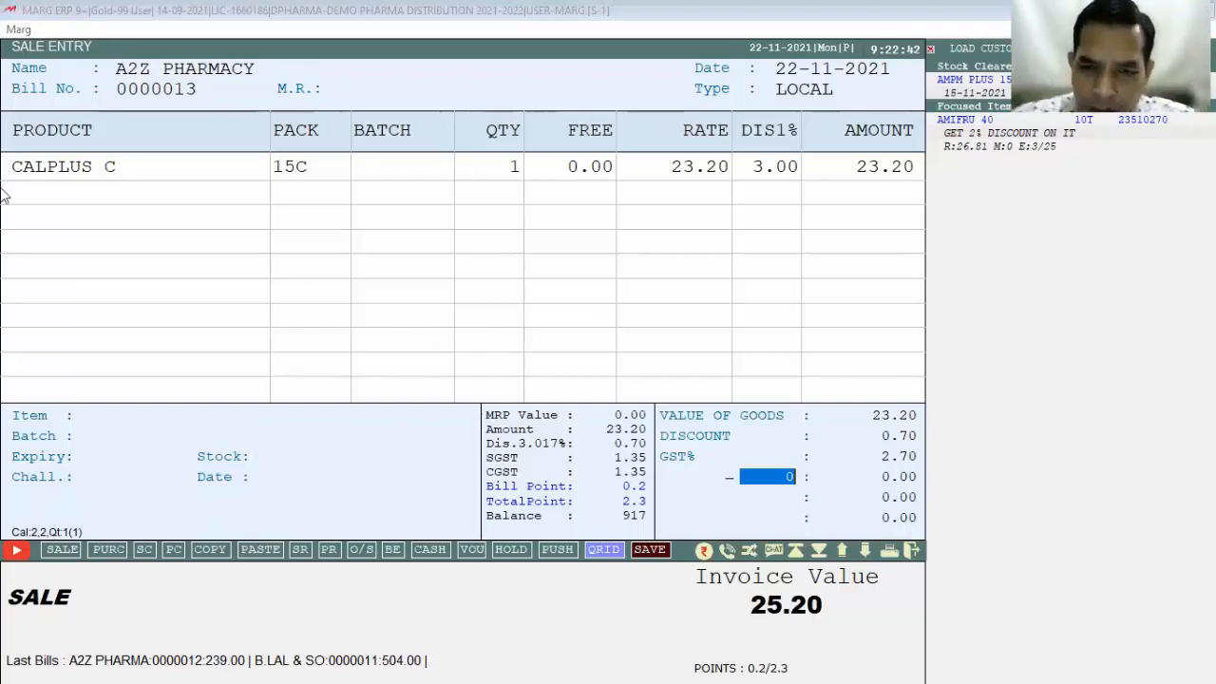
Step: Redeem 1 point as a 10.00 discount and save the 15.00 bill
type("1")
key("Return")
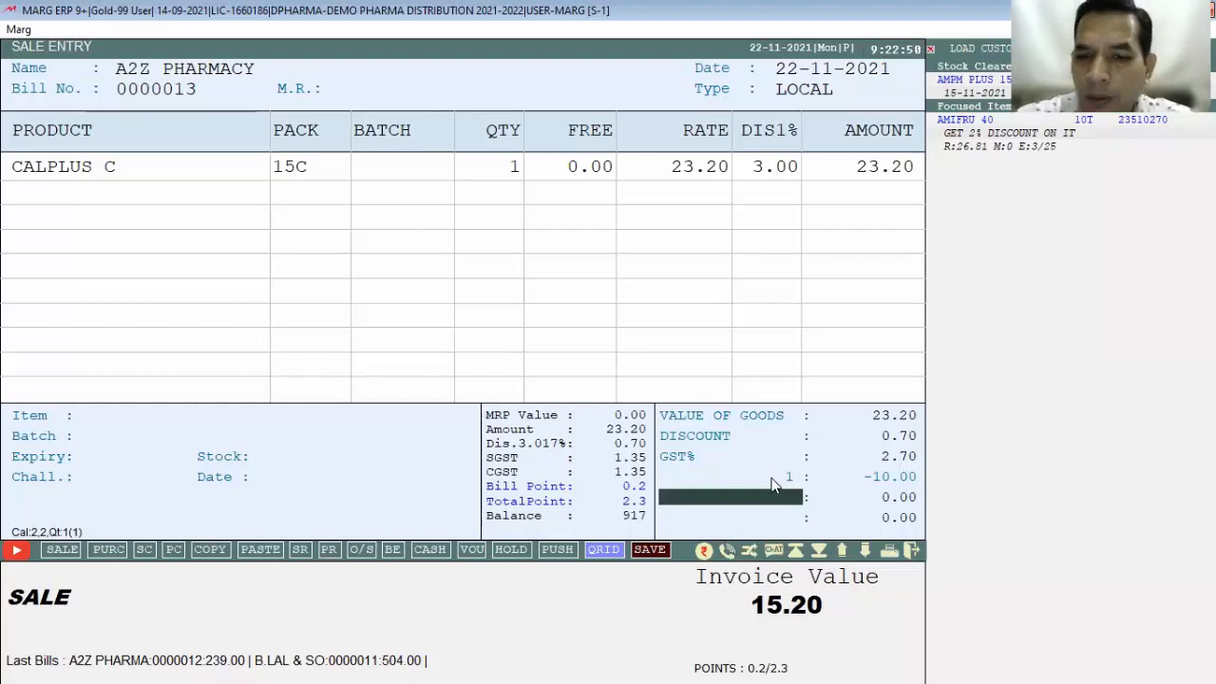
key("Return")
key("Return")
key("Return")
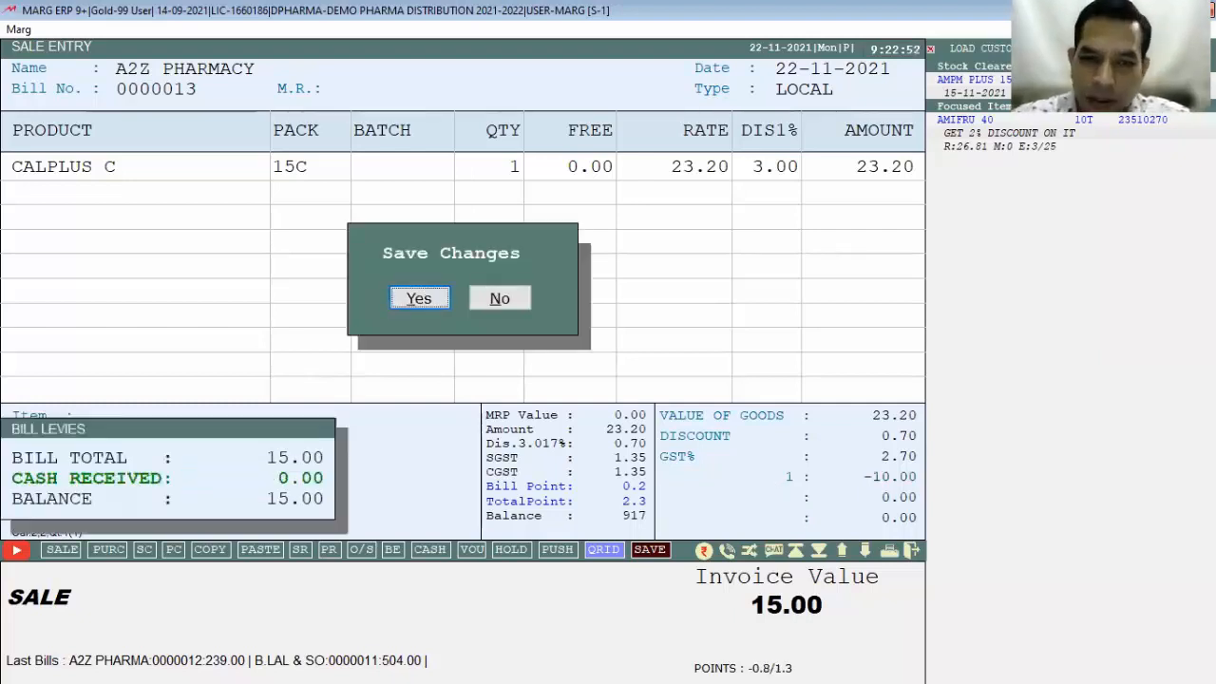
key("Return")
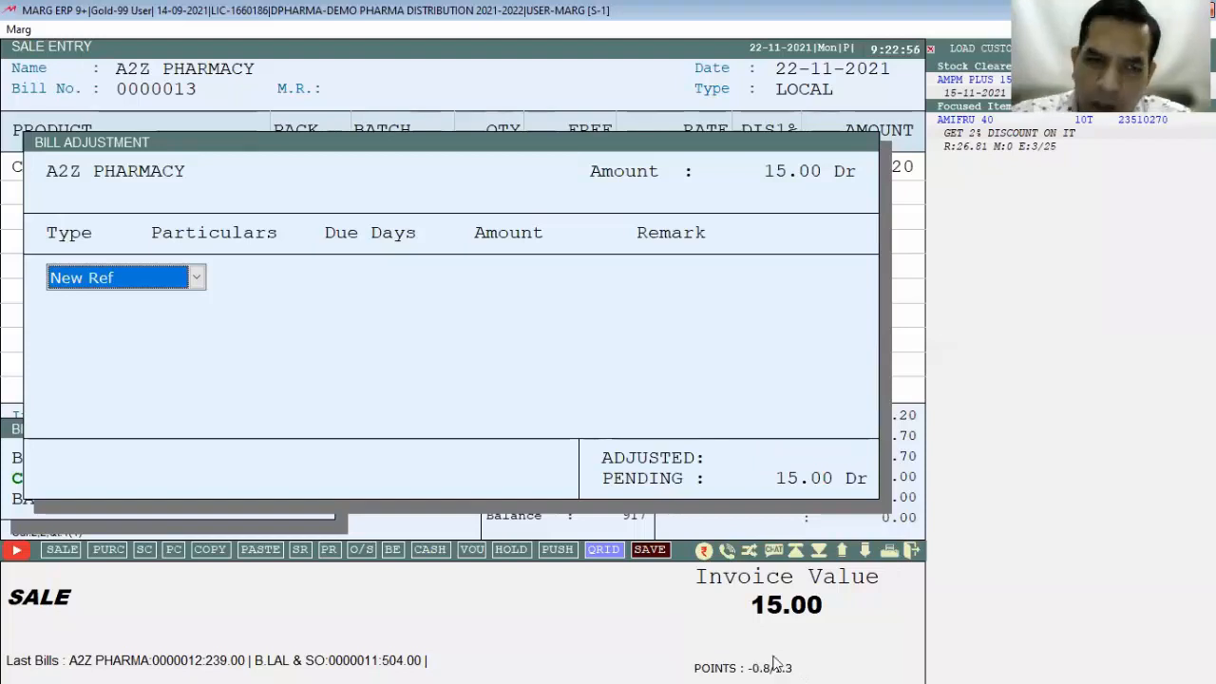
key("Return")
key("Return")
key("Return")
key("Return")
key("Return")
key("Return")
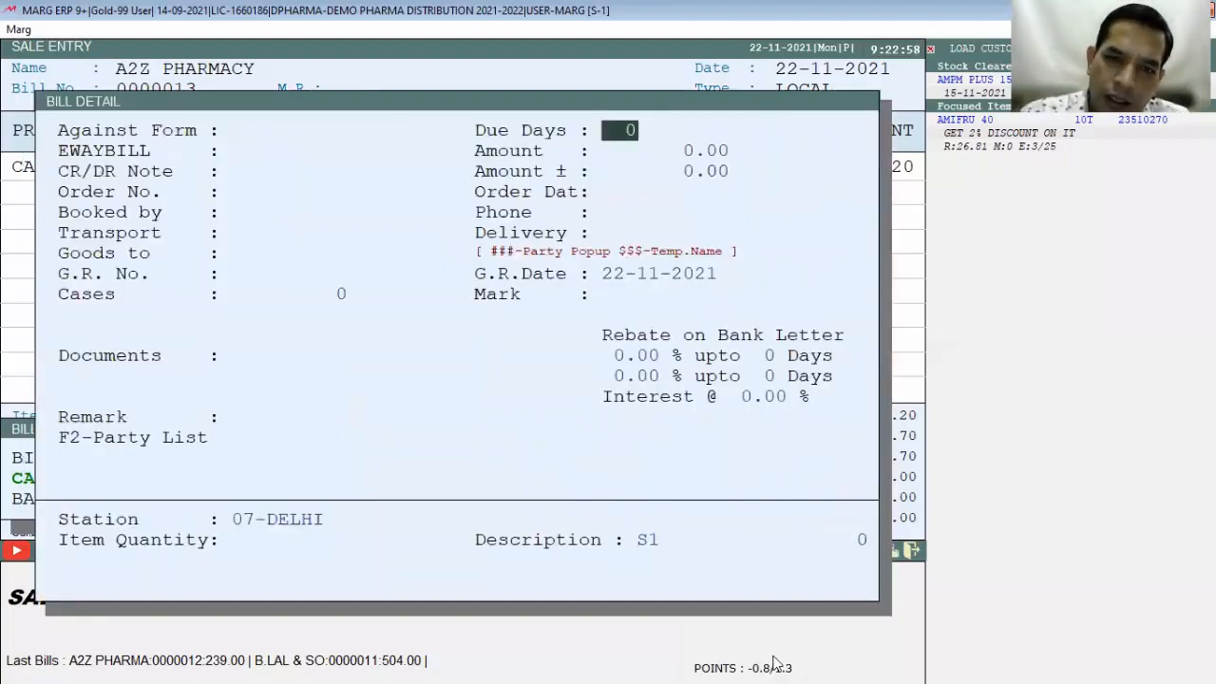